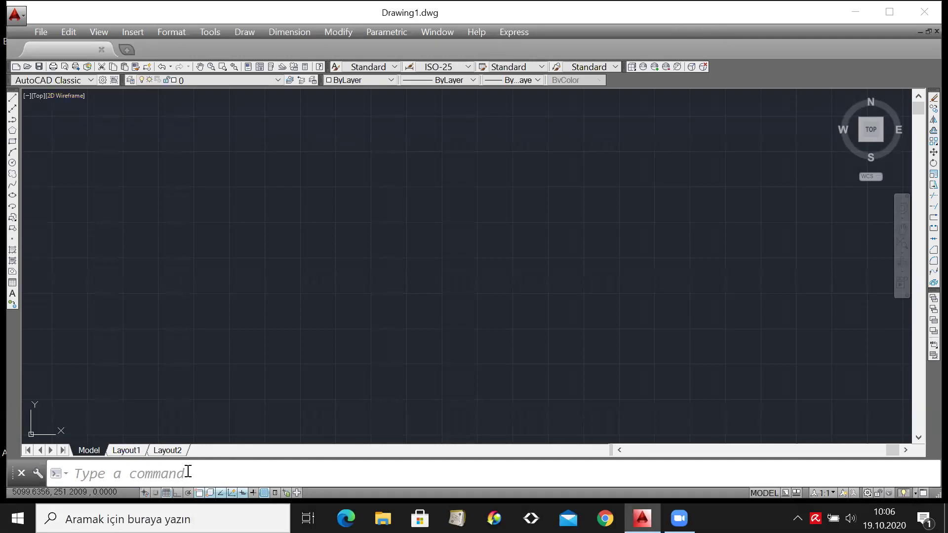
# Set the MENUBAR system variable to 1 to display the menu bar.
pyautogui.write('menu')
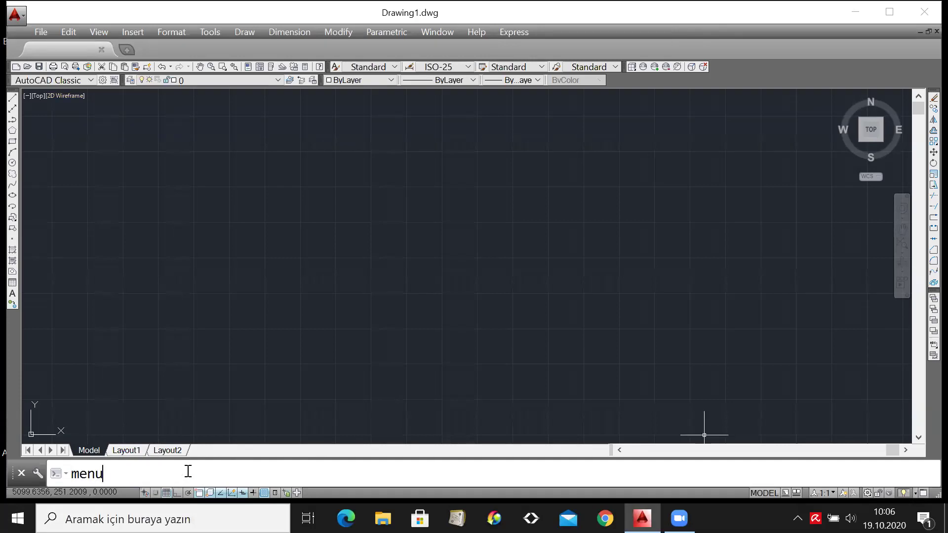
pyautogui.write('bar')
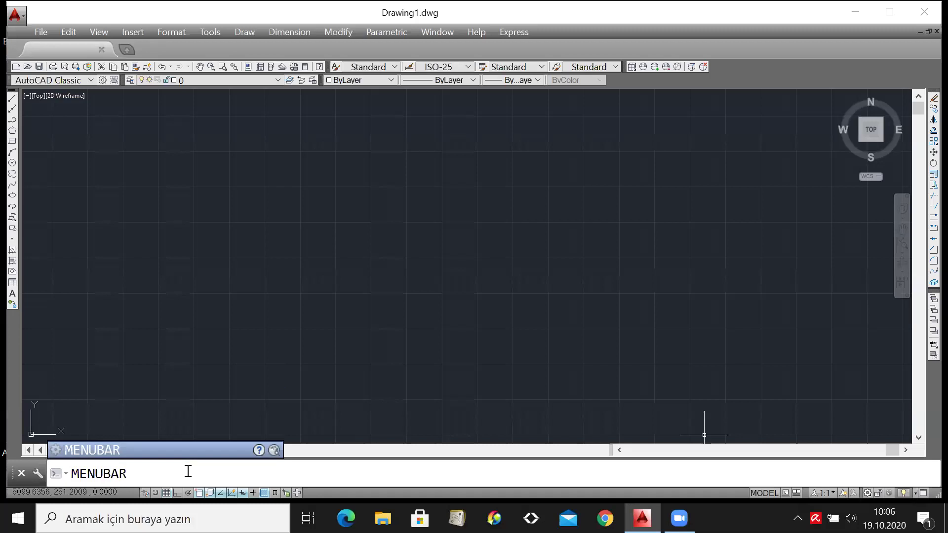
pyautogui.press('Return')
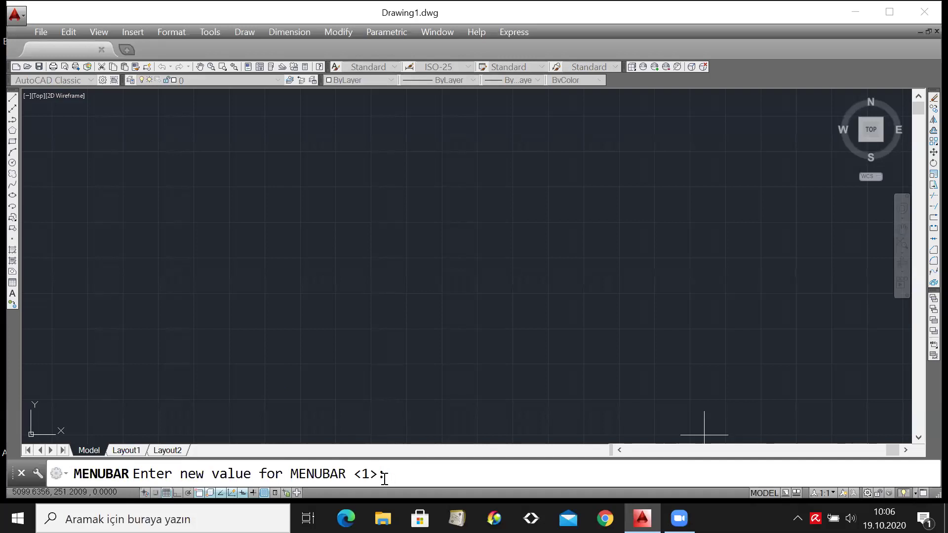
pyautogui.write('1')
pyautogui.press('Return')
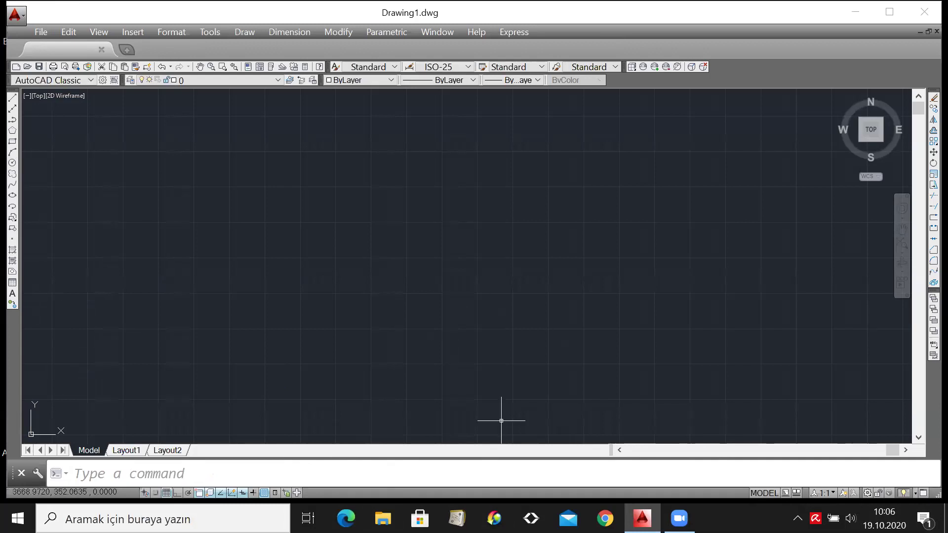
pyautogui.click(208, 32)
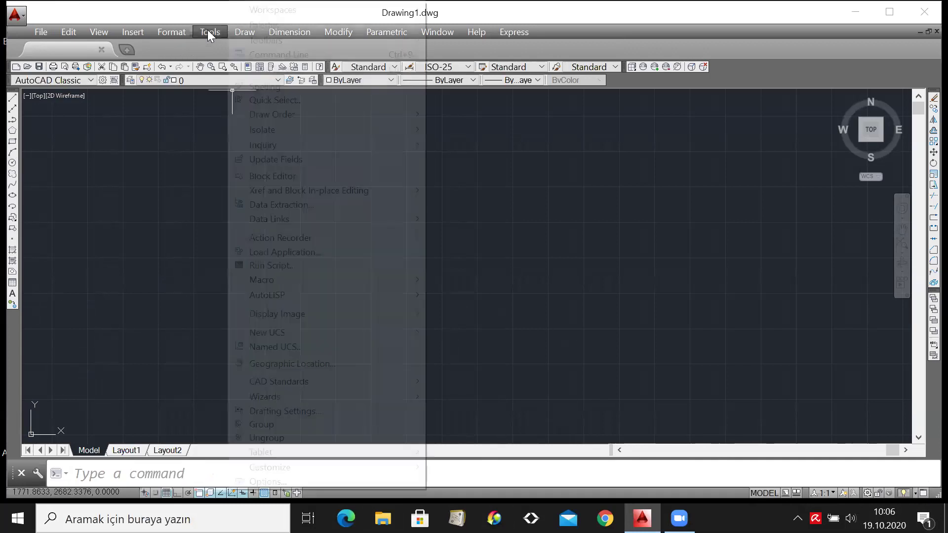
pyautogui.click(67, 31)
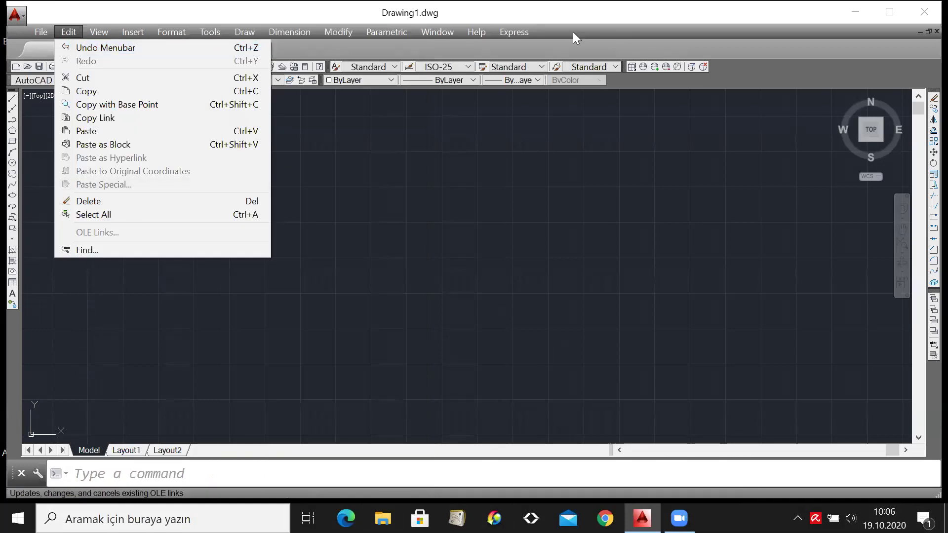
pyautogui.moveTo(213, 32)
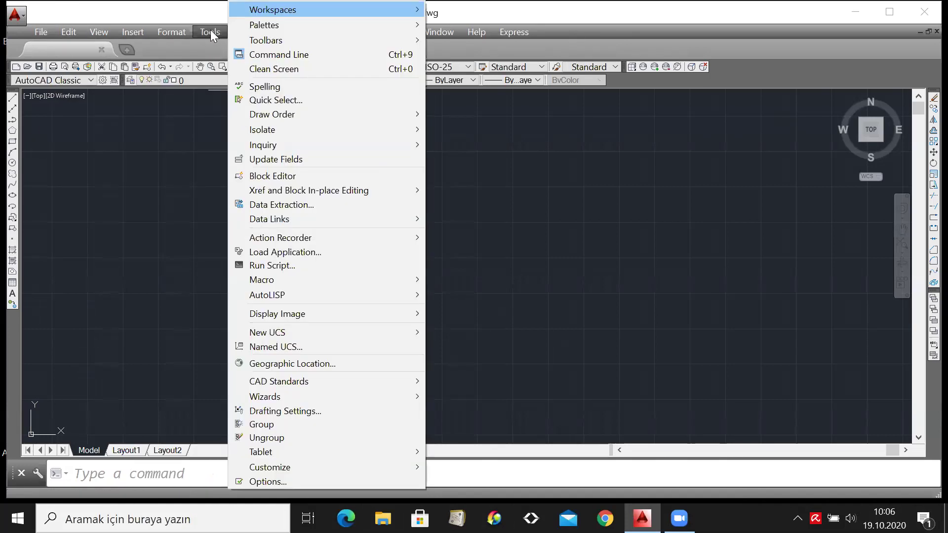
pyautogui.moveTo(260, 26)
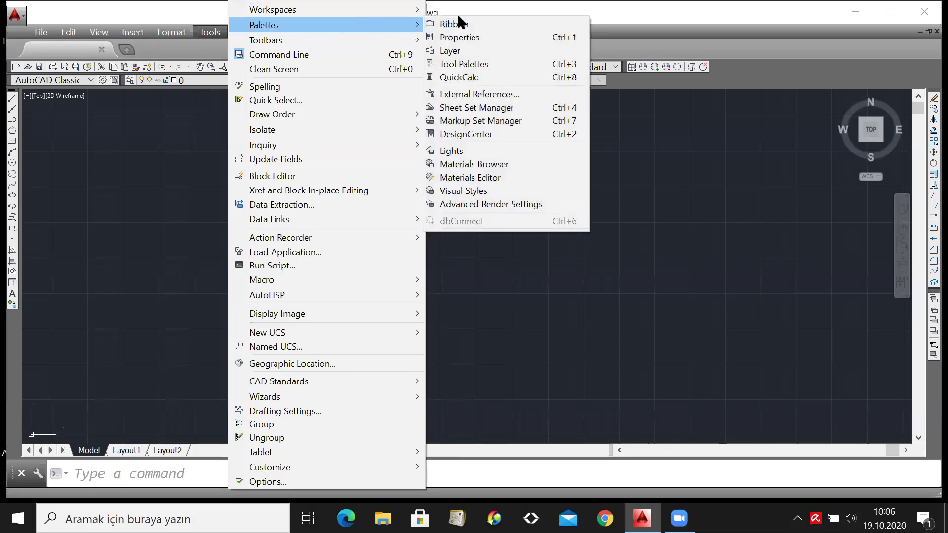
pyautogui.moveTo(420, 42)
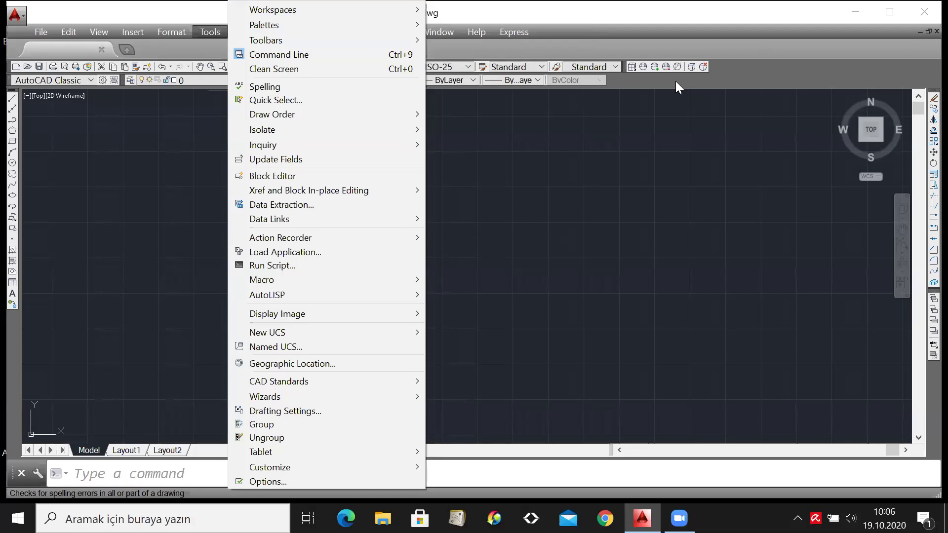
pyautogui.click(514, 31)
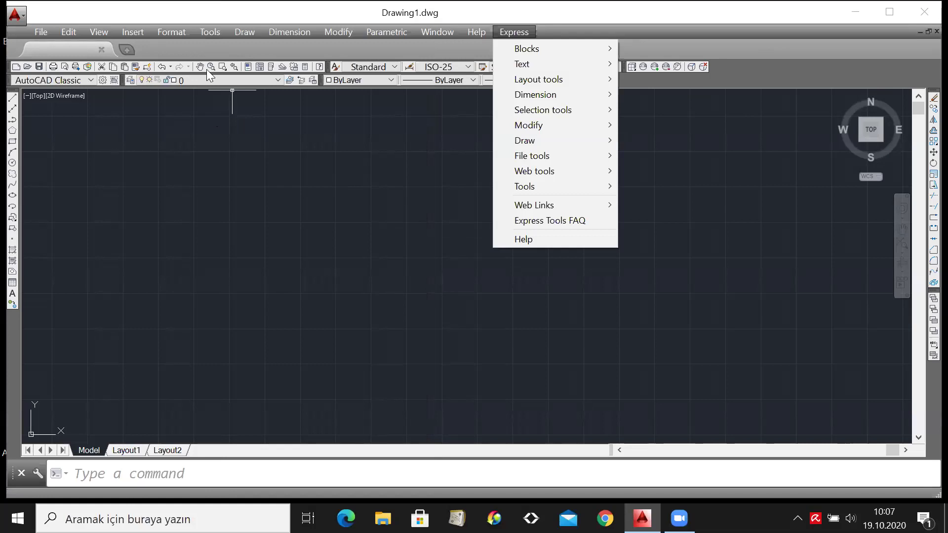
pyautogui.click(437, 32)
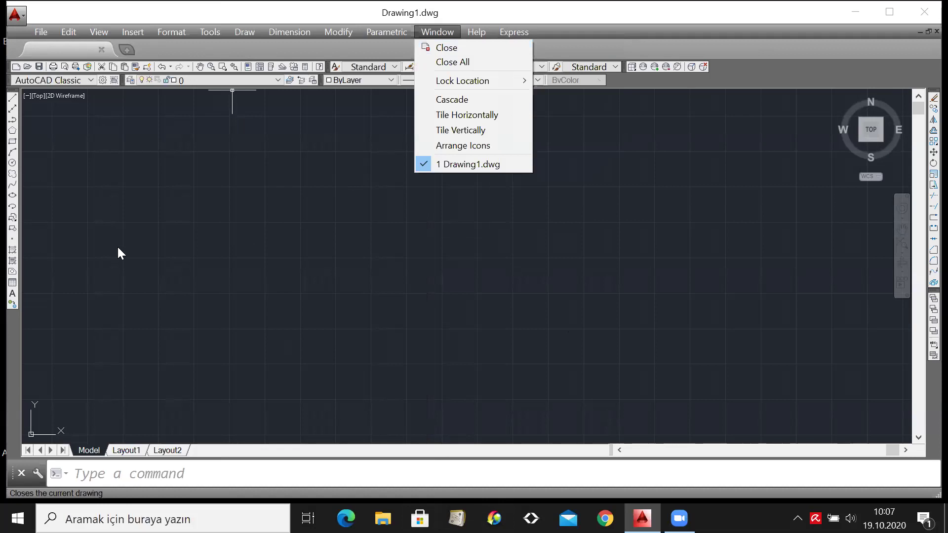
pyautogui.click(210, 33)
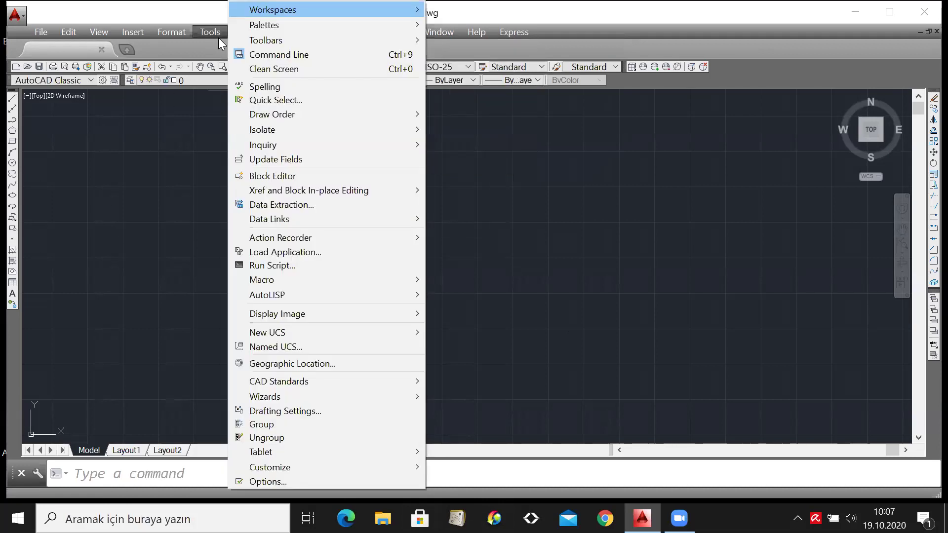
pyautogui.moveTo(297, 26)
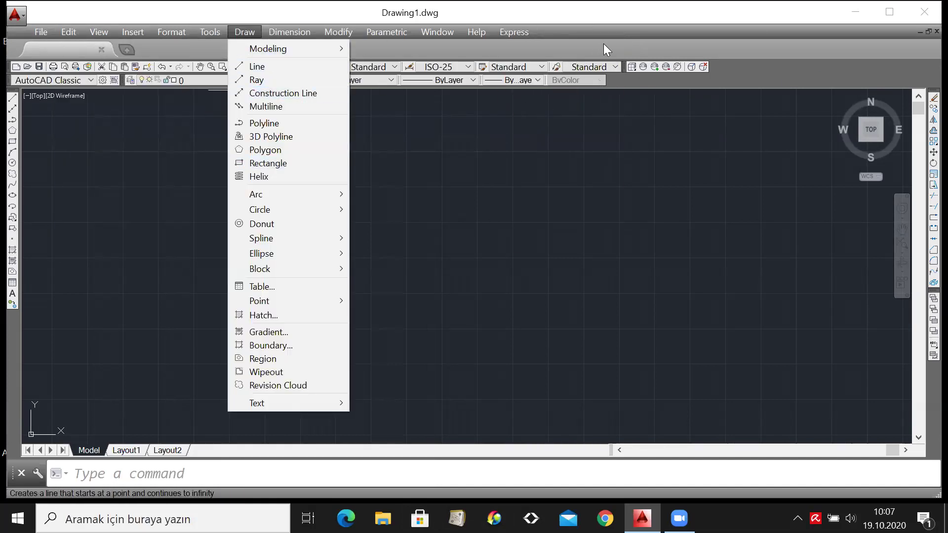
# Run the RIBBONCLOSE command to keep the ribbon hidden.
pyautogui.click(288, 474)
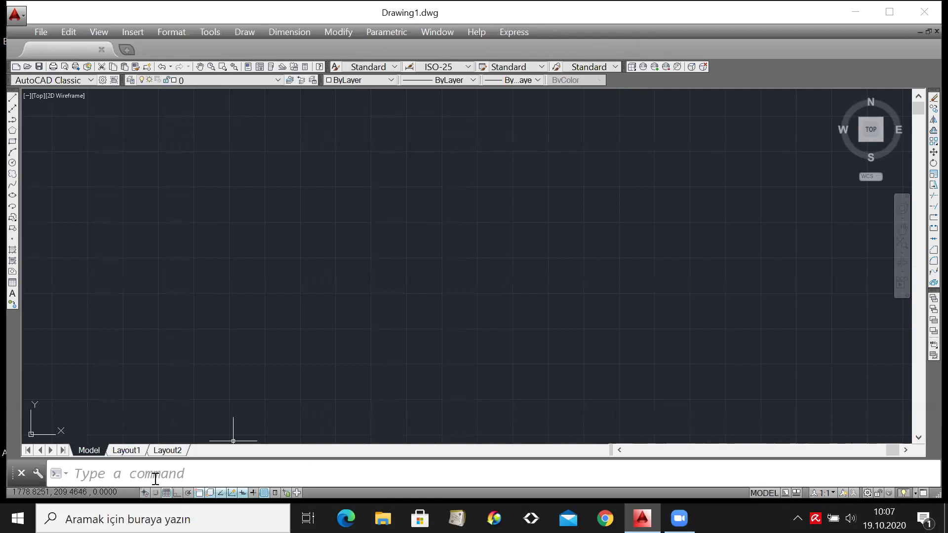
pyautogui.click(185, 470)
pyautogui.write('rib')
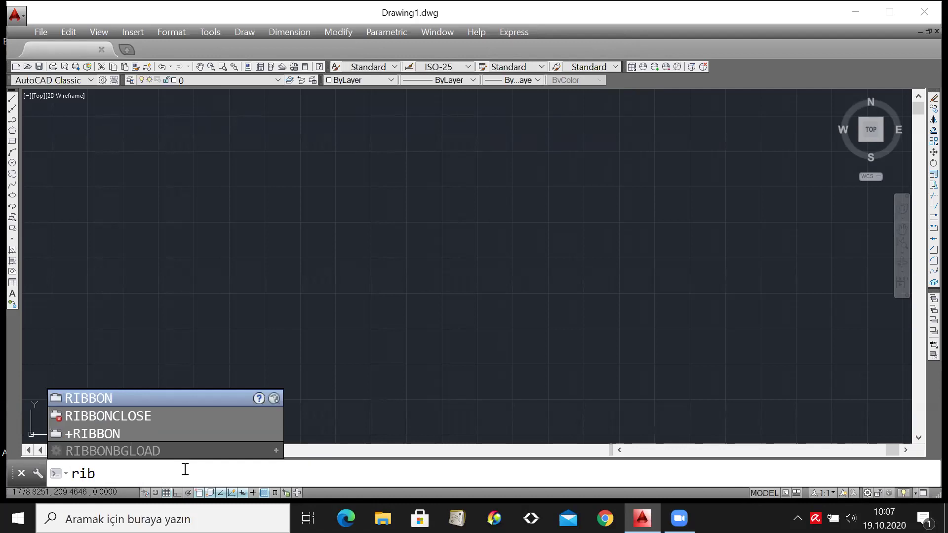
pyautogui.click(183, 415)
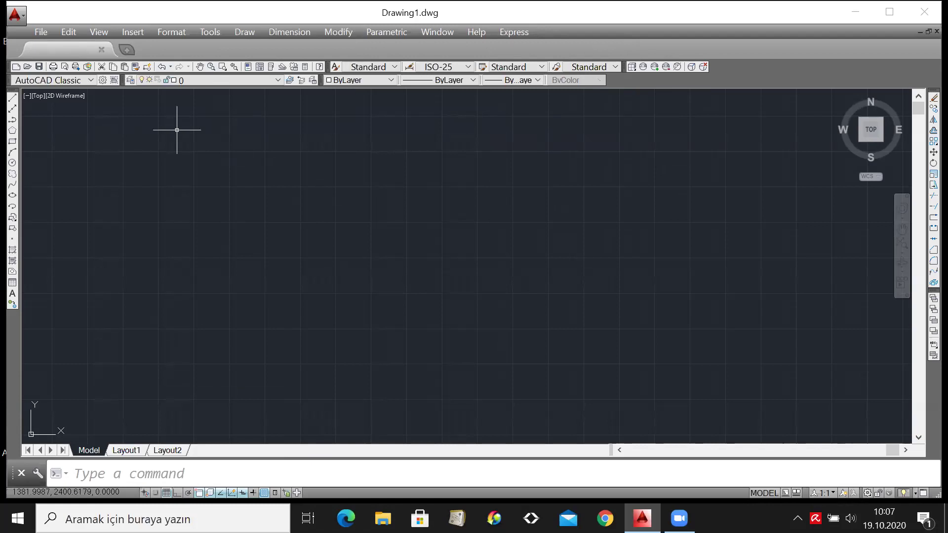
# Show the Ribbon palette above the drawing area and hide it again.
pyautogui.click(202, 32)
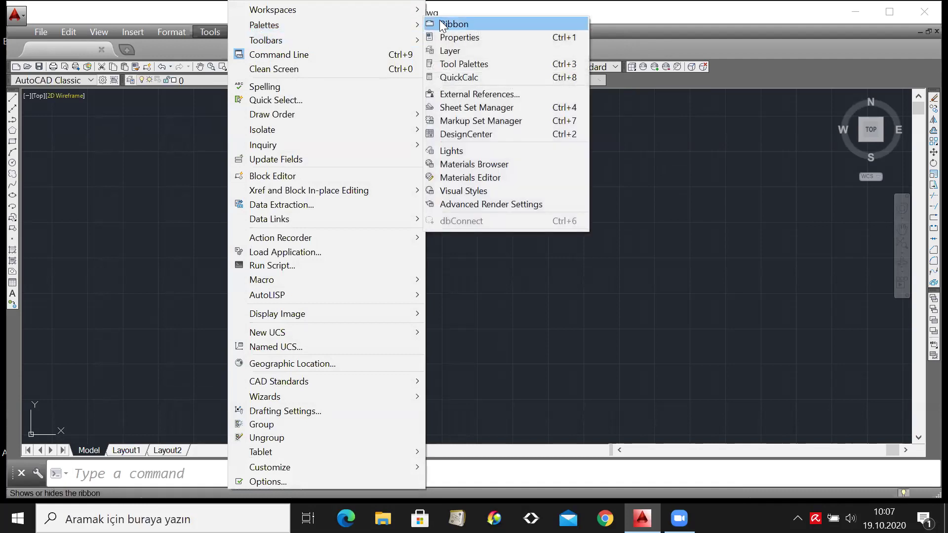
pyautogui.click(439, 19)
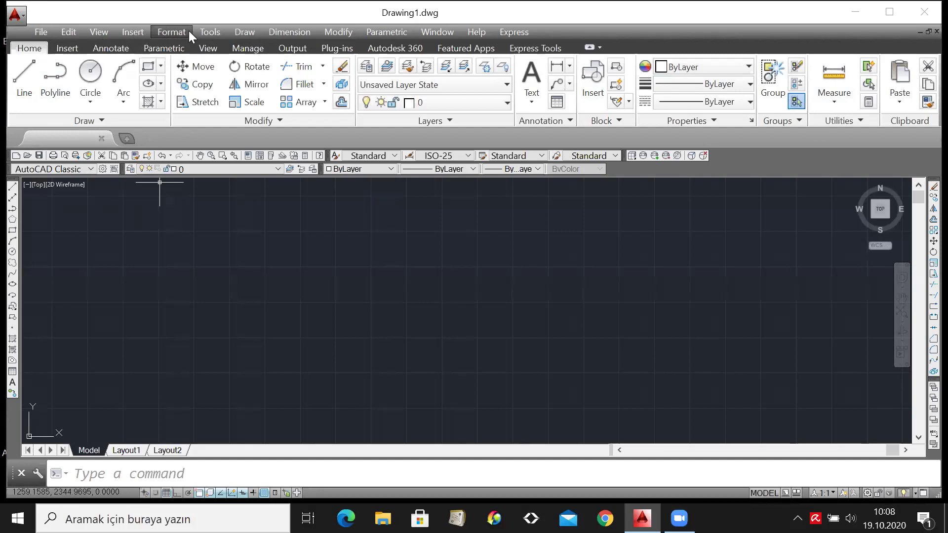
pyautogui.click(207, 35)
pyautogui.moveTo(380, 21)
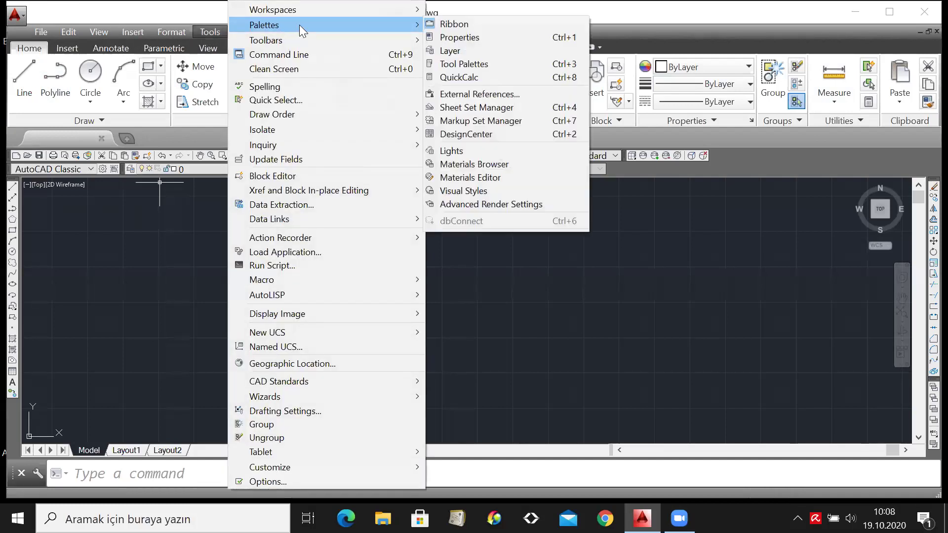
pyautogui.click(435, 25)
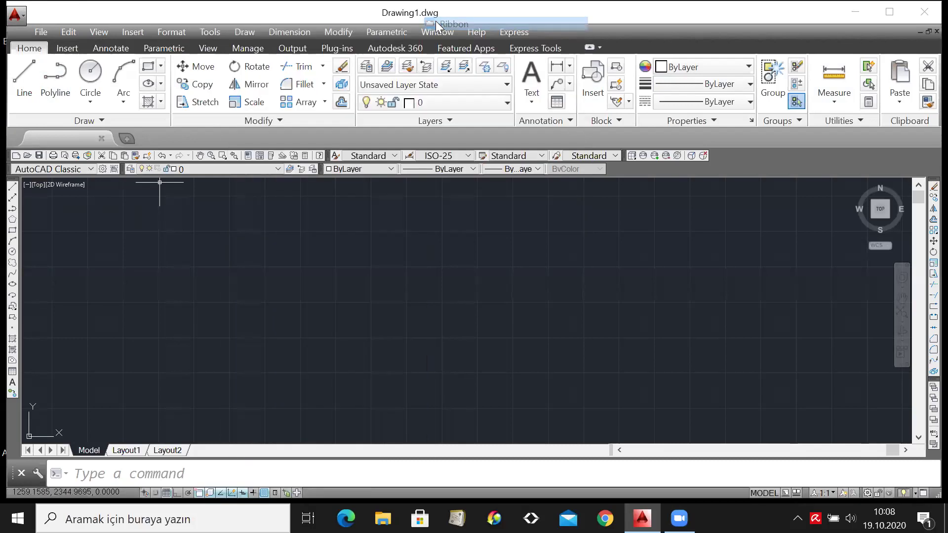
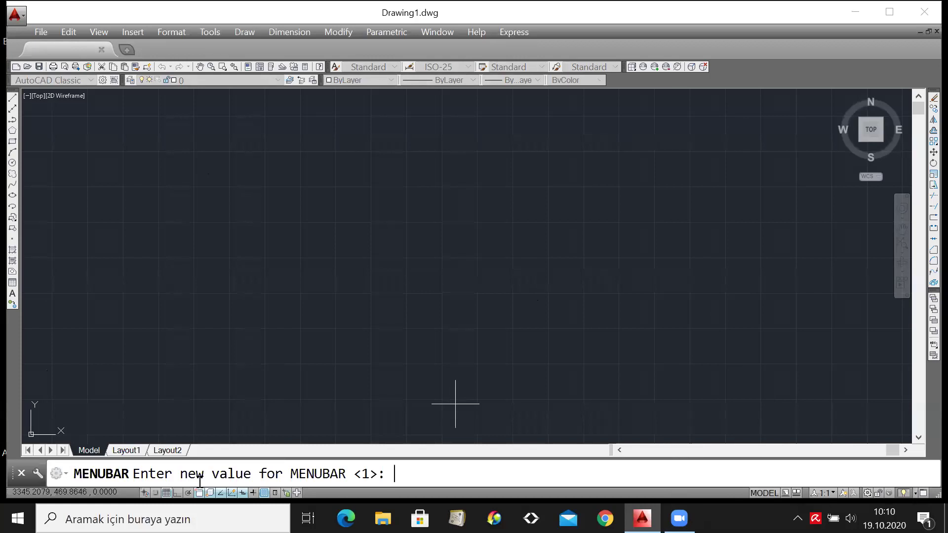
# Enter 1 as the MENUBAR value to keep the menu bar displayed.
pyautogui.write('1')
pyautogui.press('Return')
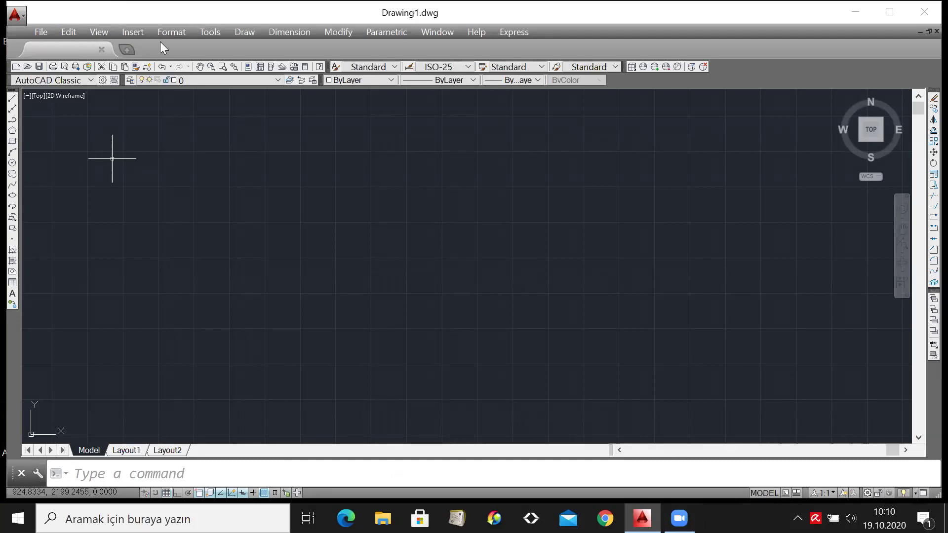
pyautogui.click(207, 34)
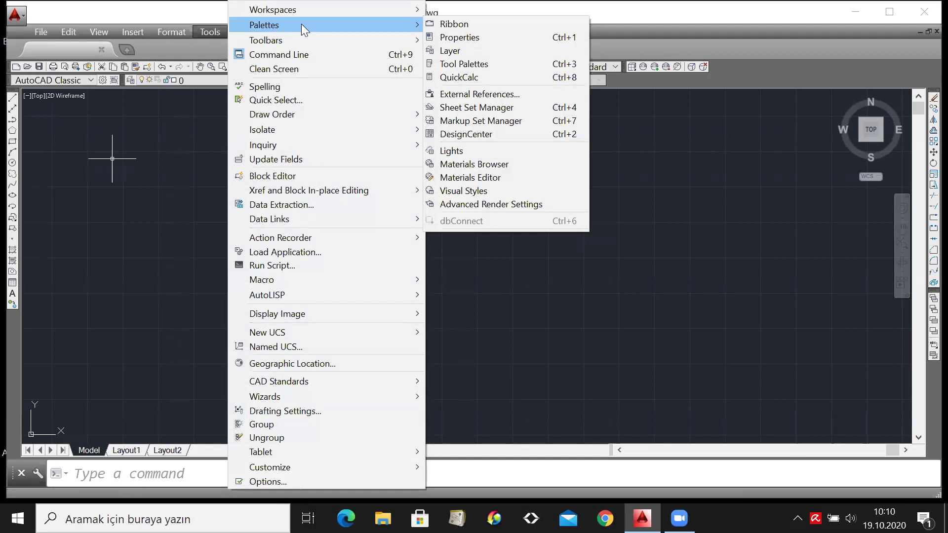
pyautogui.moveTo(69, 31)
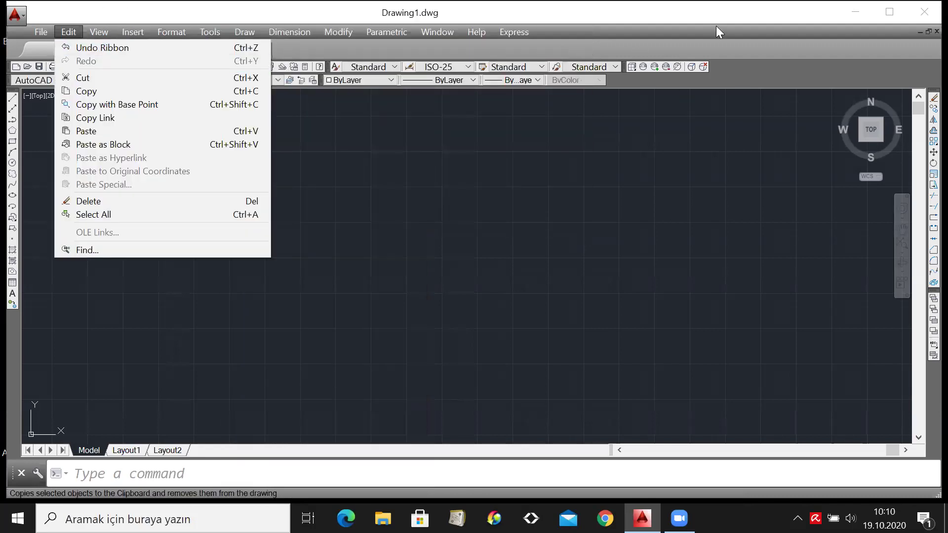
pyautogui.click(717, 27)
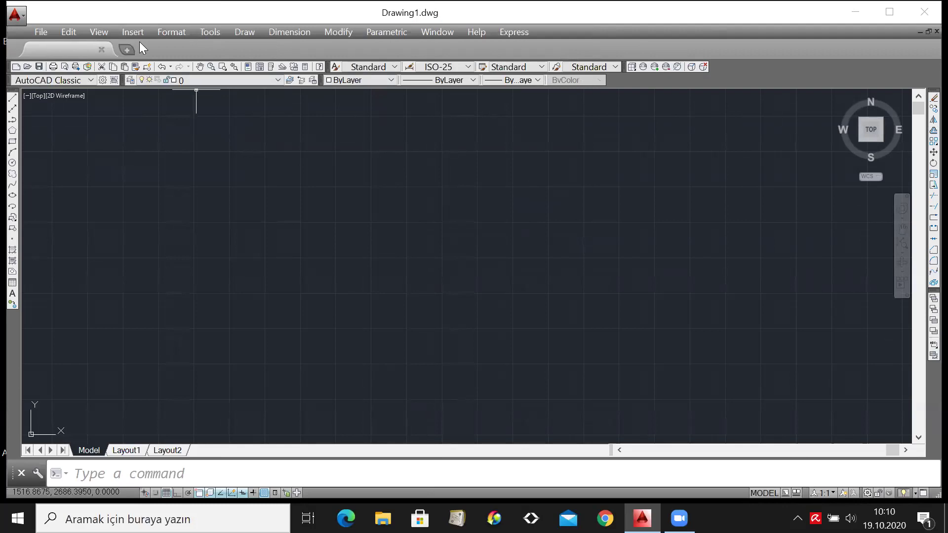
pyautogui.rightClick(765, 52)
pyautogui.rightClick(744, 80)
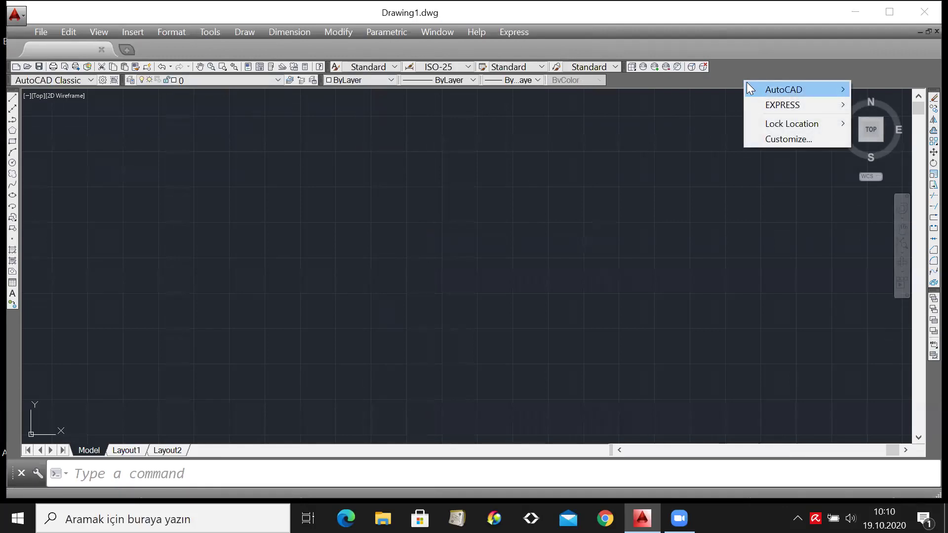
pyautogui.moveTo(765, 89)
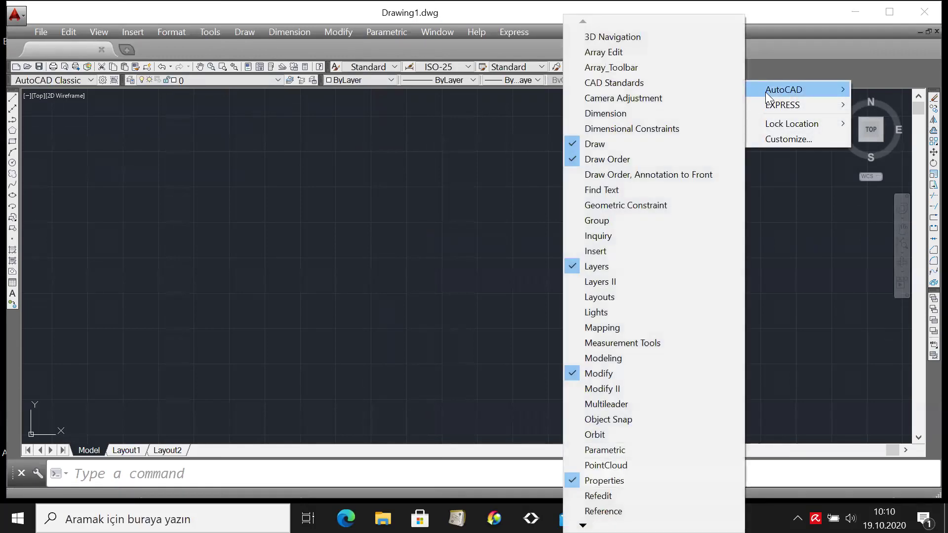
pyautogui.click(875, 42)
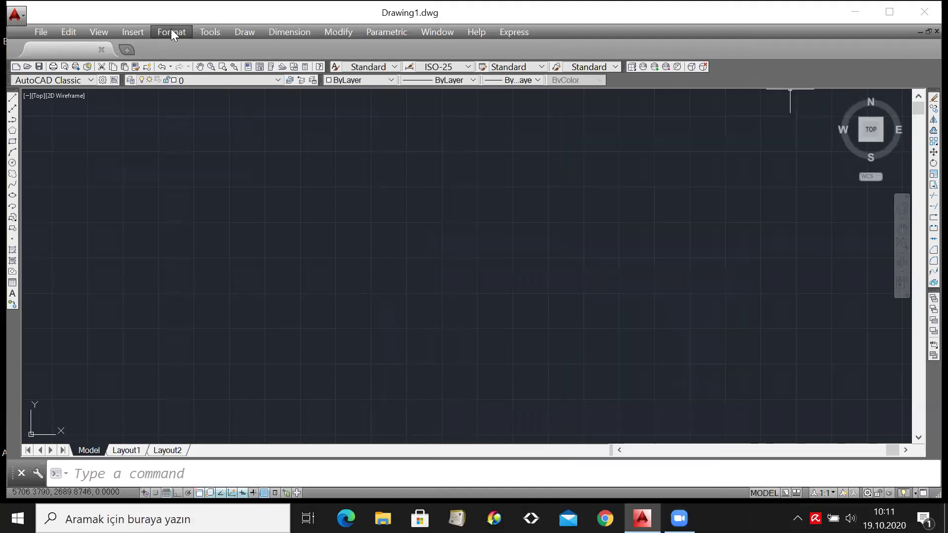
pyautogui.click(171, 29)
pyautogui.moveTo(99, 32)
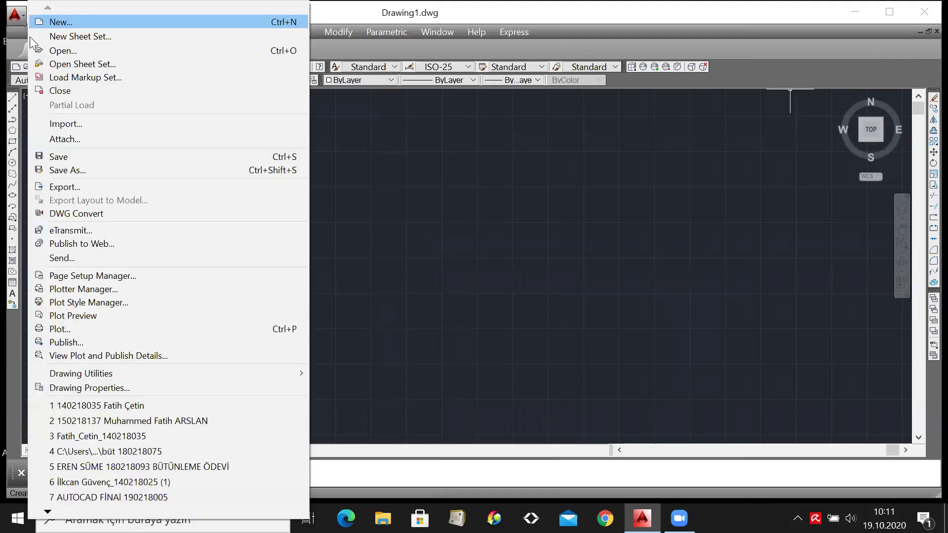
pyautogui.press('Escape')
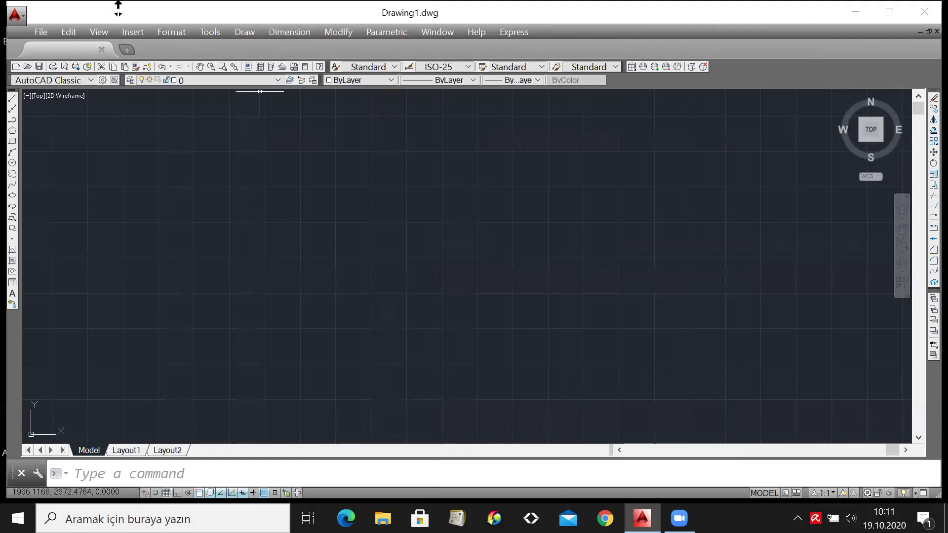
pyautogui.click(187, 27)
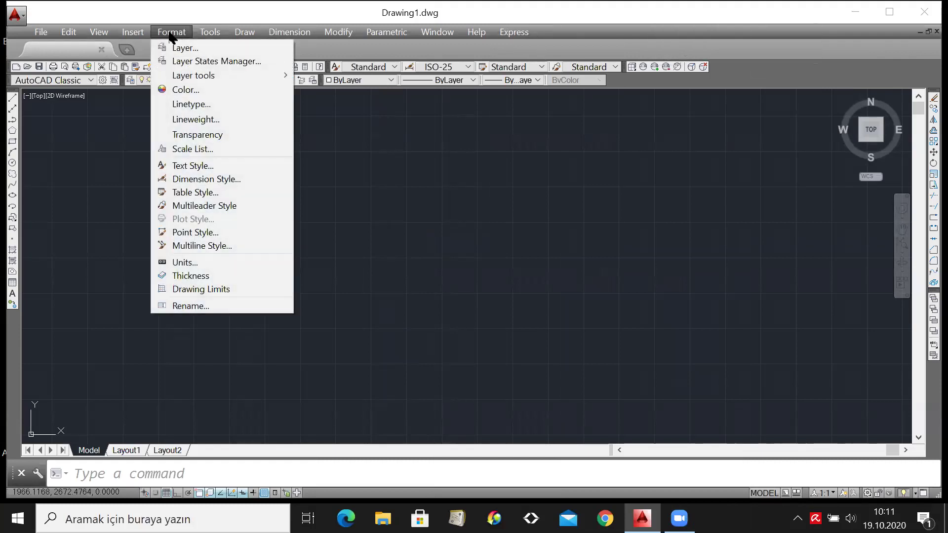
pyautogui.moveTo(150, 33)
pyautogui.moveTo(209, 31)
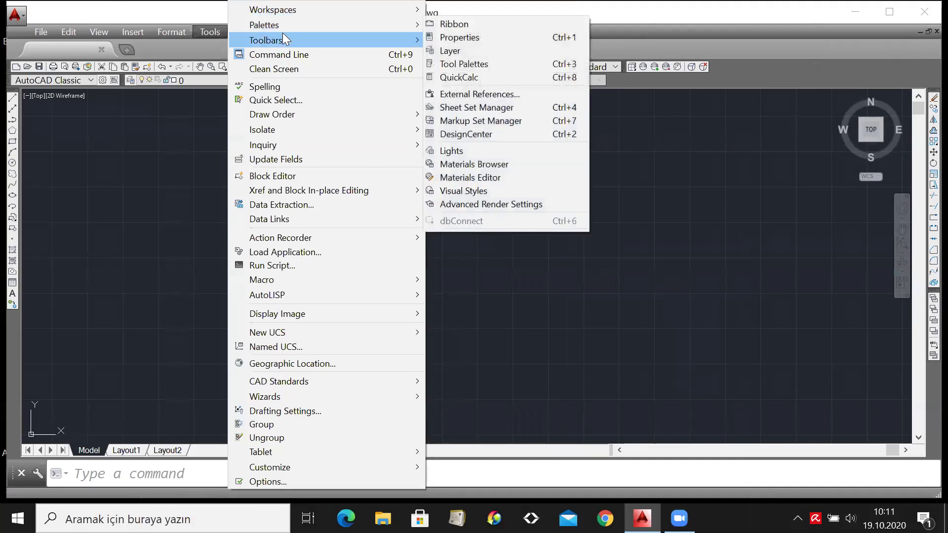
pyautogui.moveTo(283, 35)
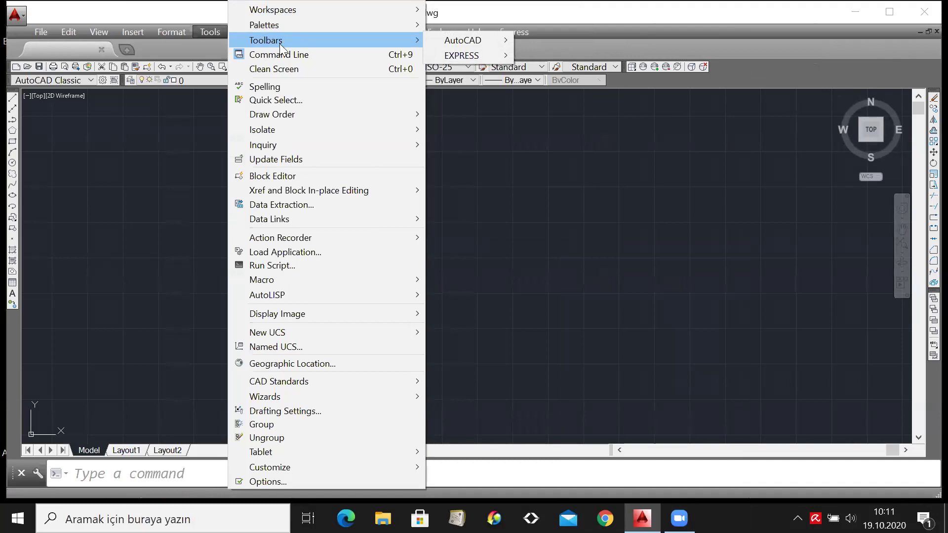
pyautogui.moveTo(514, 31)
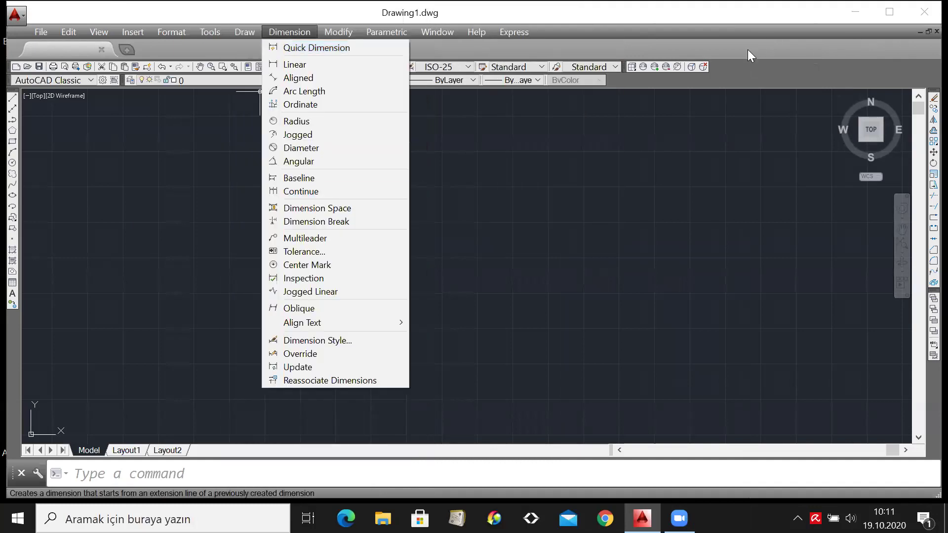
pyautogui.click(767, 67)
pyautogui.rightClick(767, 67)
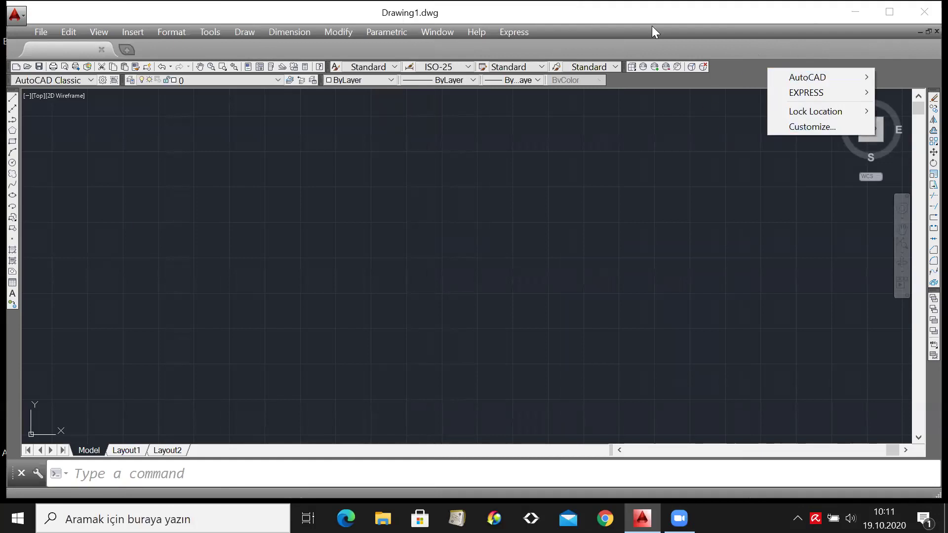
pyautogui.hotkey('ctrl', 's')
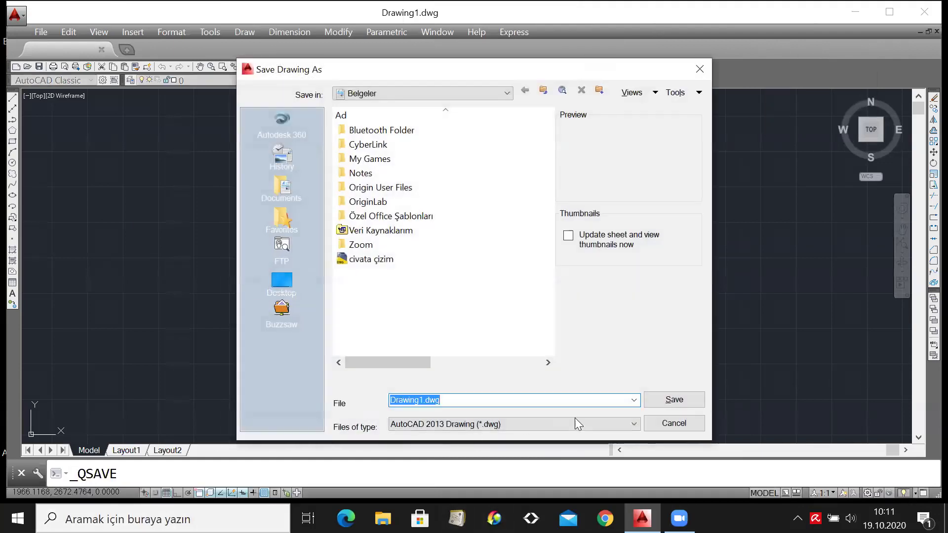
pyautogui.click(674, 422)
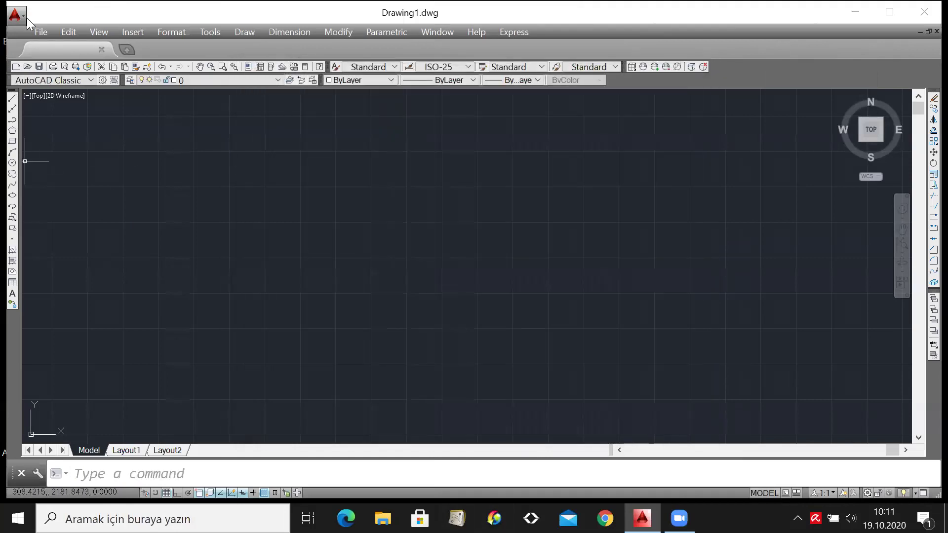
# Examine the full list of available AutoCAD toolbars, down to its last entries, and close it.
pyautogui.click(210, 32)
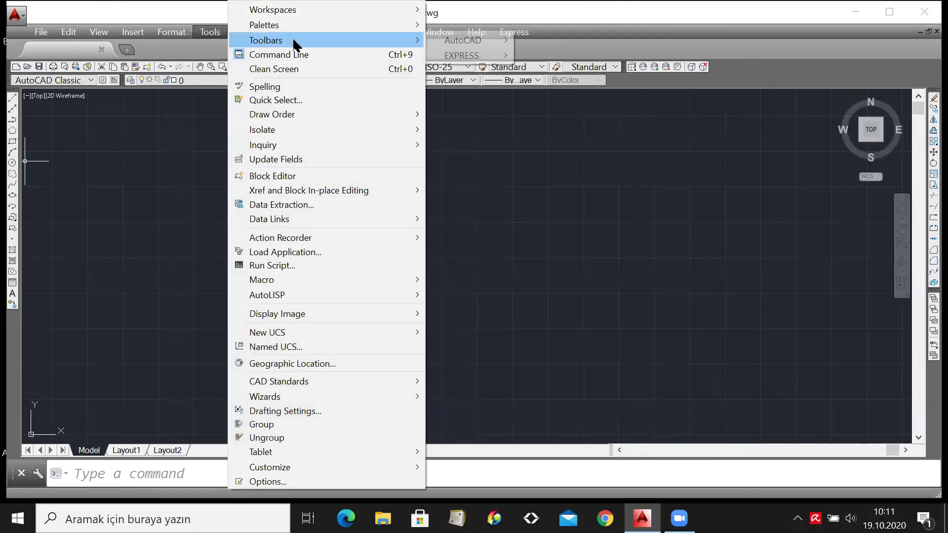
pyautogui.moveTo(389, 43)
pyautogui.moveTo(459, 42)
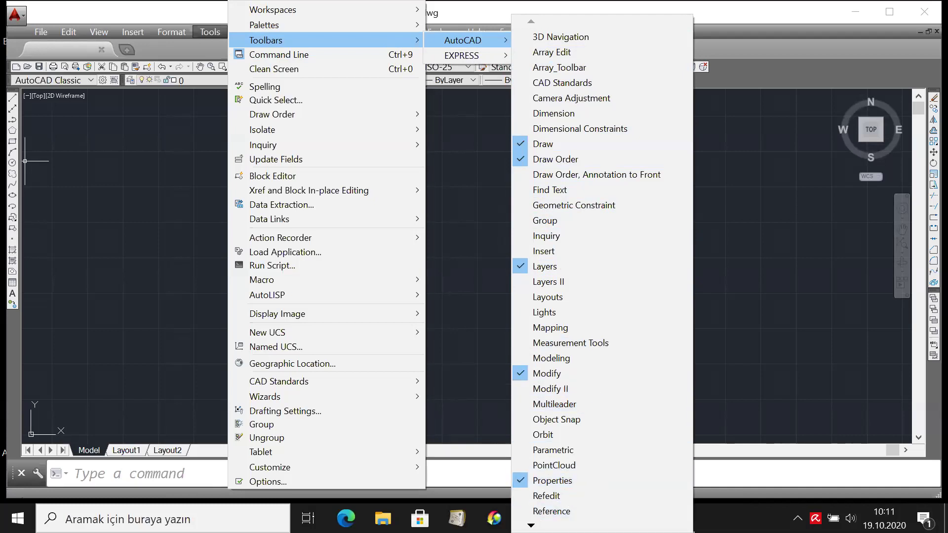
pyautogui.moveTo(531, 525)
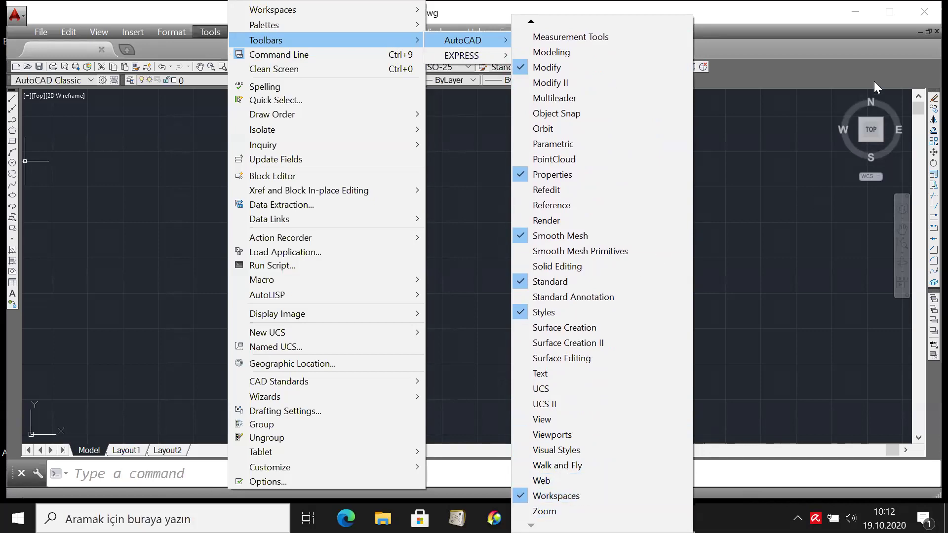
pyautogui.click(799, 64)
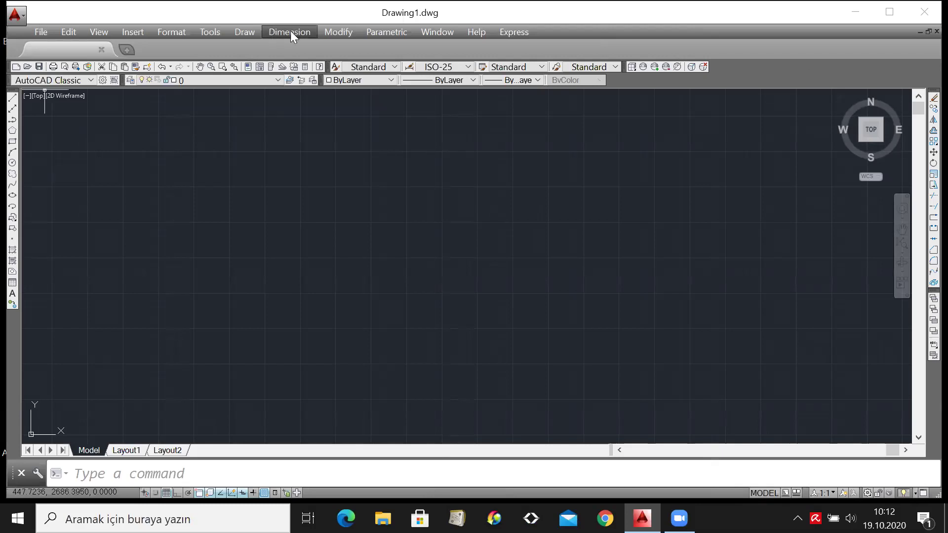
# Review the AutoCAD toolbar list again from its first entries back to its end, and dismiss it.
pyautogui.click(214, 29)
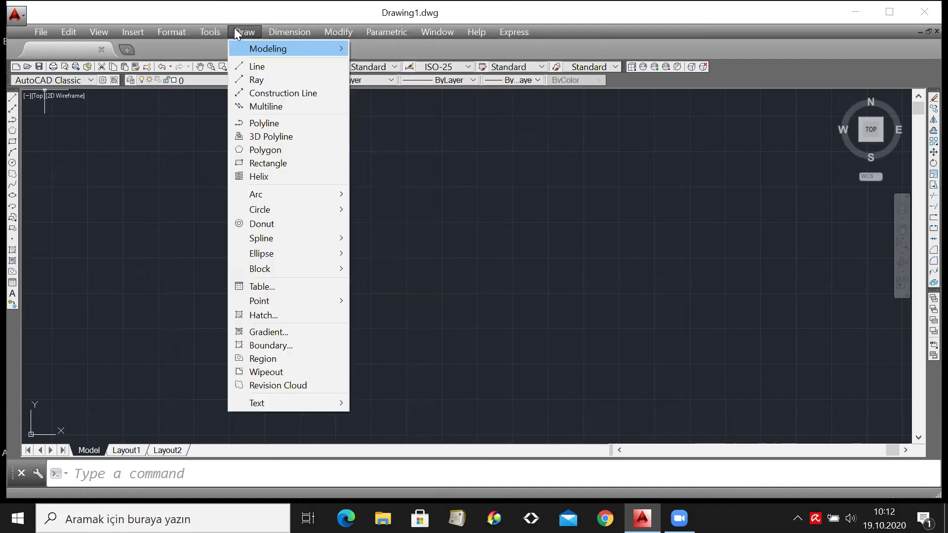
pyautogui.moveTo(314, 45)
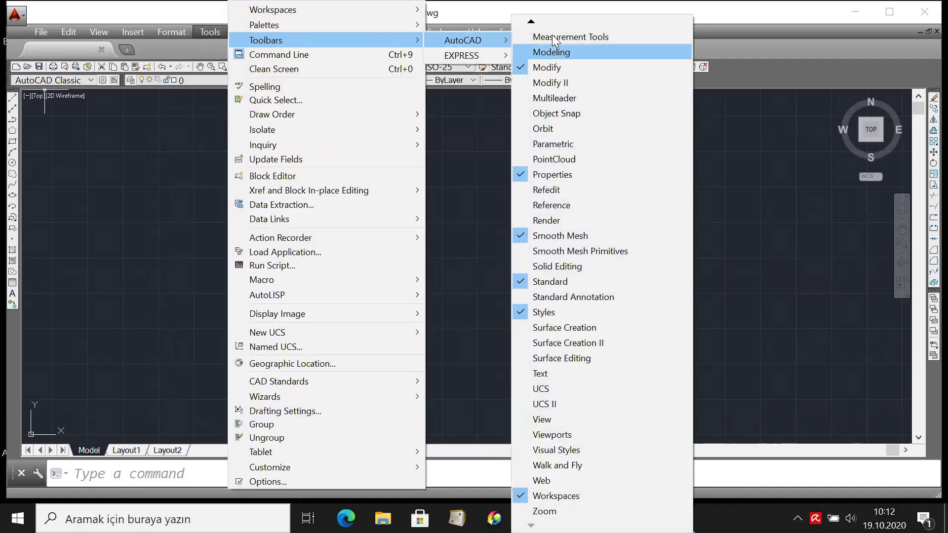
pyautogui.moveTo(534, 22)
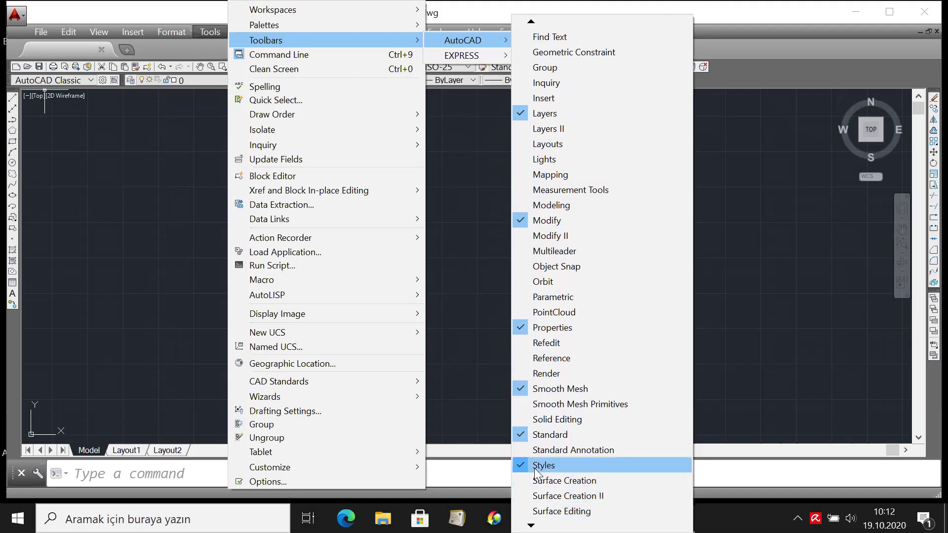
pyautogui.scroll(-5, 567, 272)
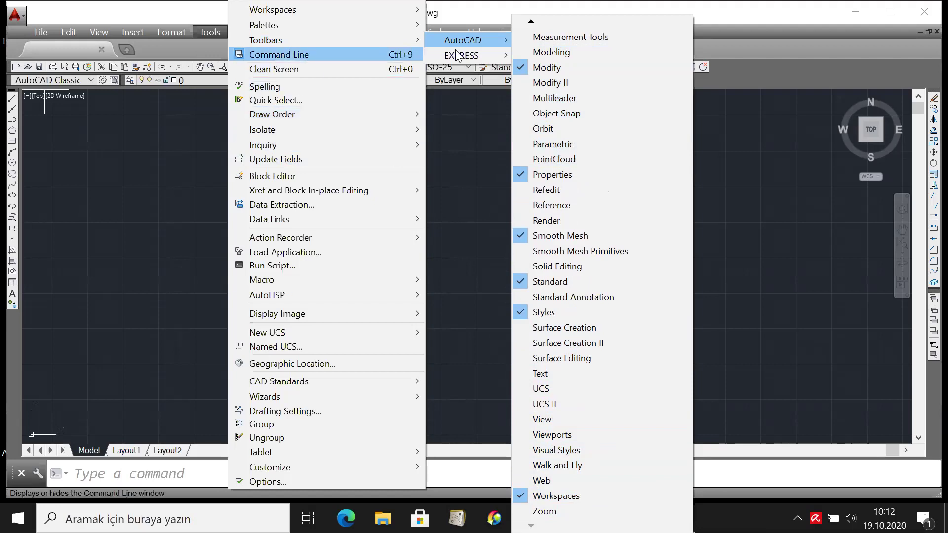
pyautogui.click(514, 32)
pyautogui.moveTo(438, 32)
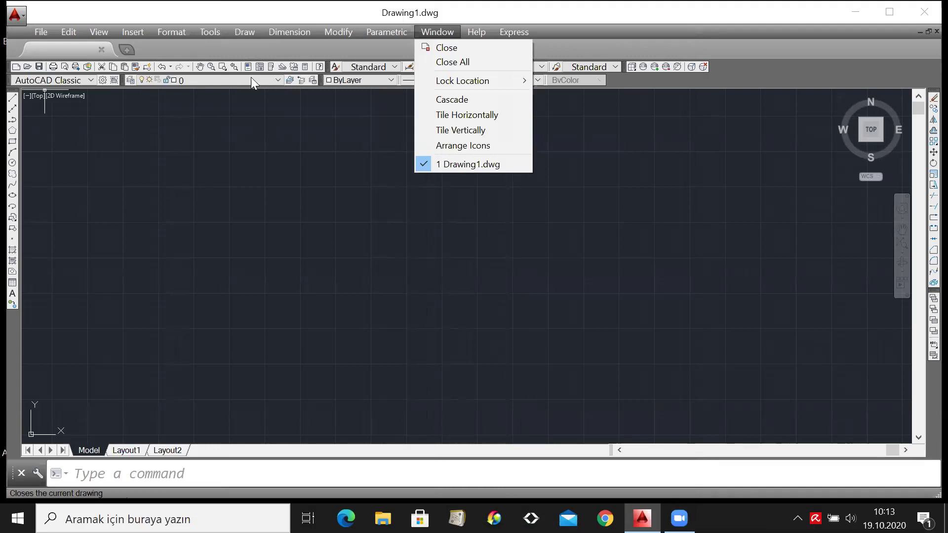
pyautogui.click(766, 58)
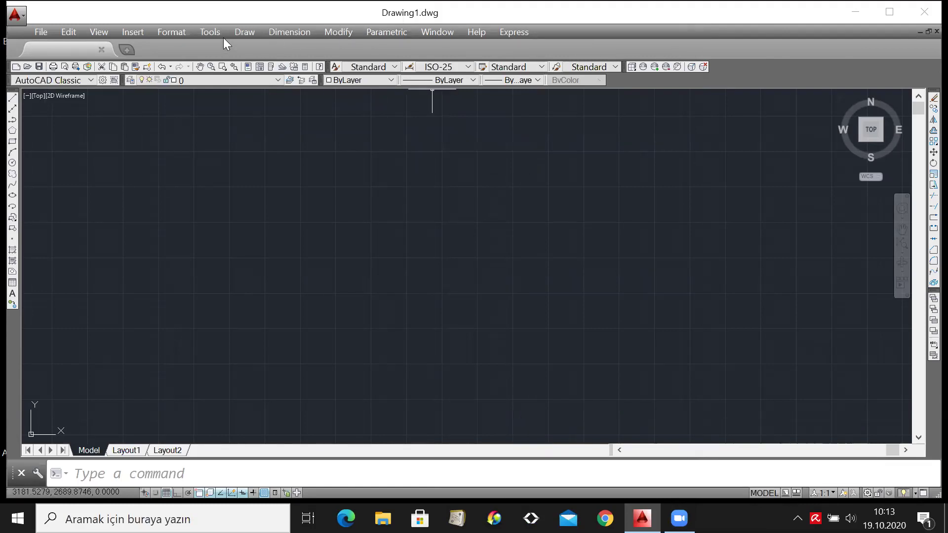
# Show the AutoCAD and EXPRESS toolbar groups and dismiss them.
pyautogui.click(209, 32)
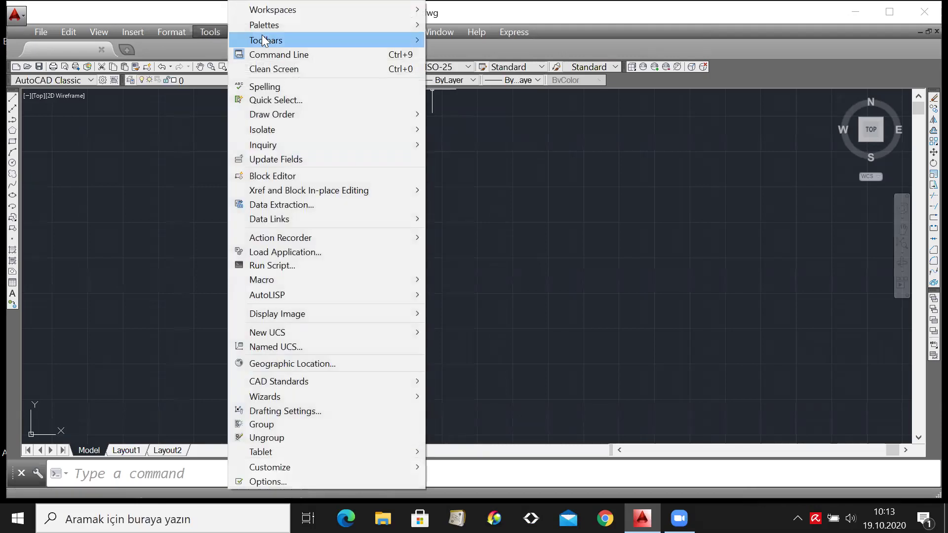
pyautogui.moveTo(273, 42)
pyautogui.moveTo(457, 41)
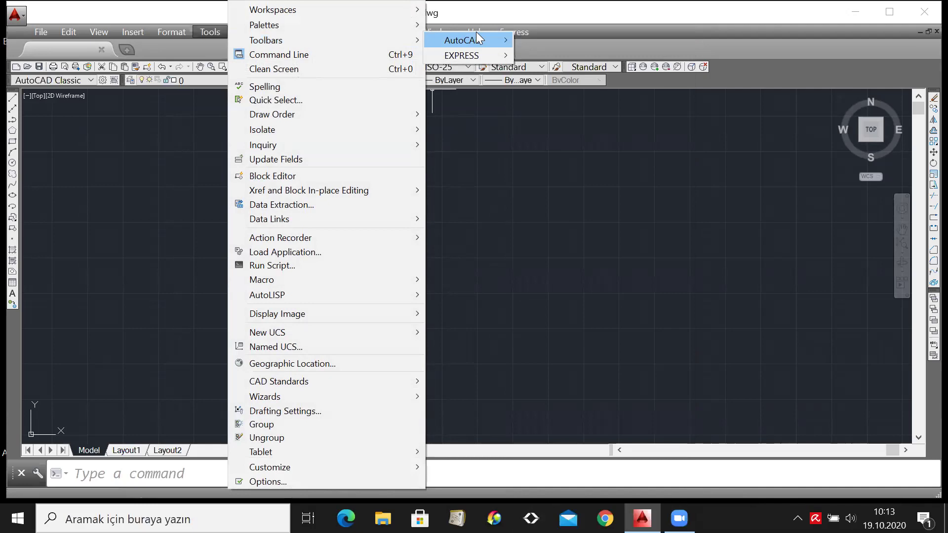
pyautogui.click(476, 32)
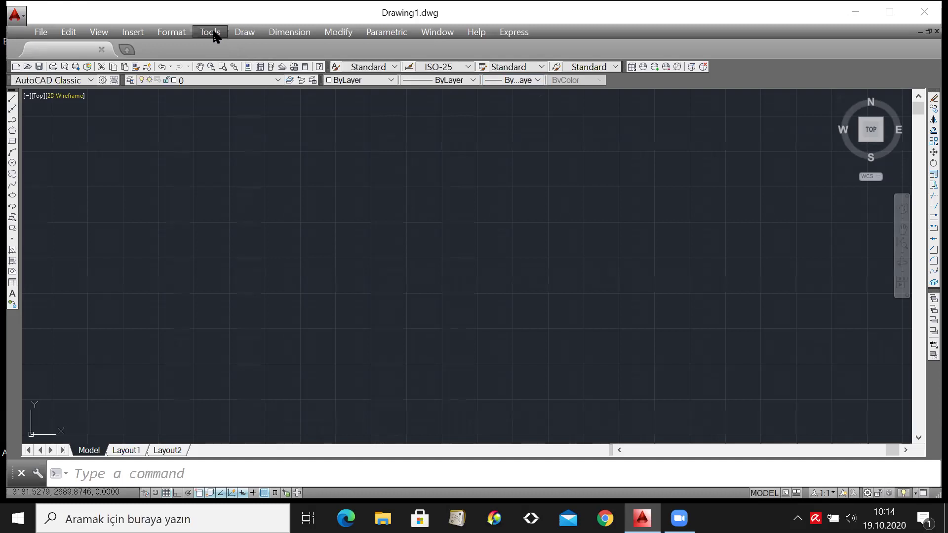
# Run the MENUBAR command and set its value to 1.
pyautogui.click(175, 472)
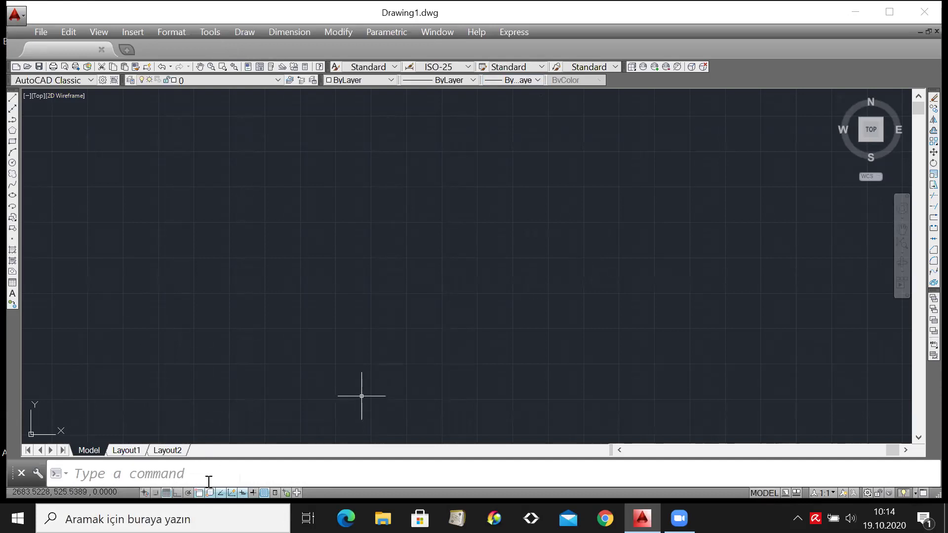
pyautogui.click(127, 478)
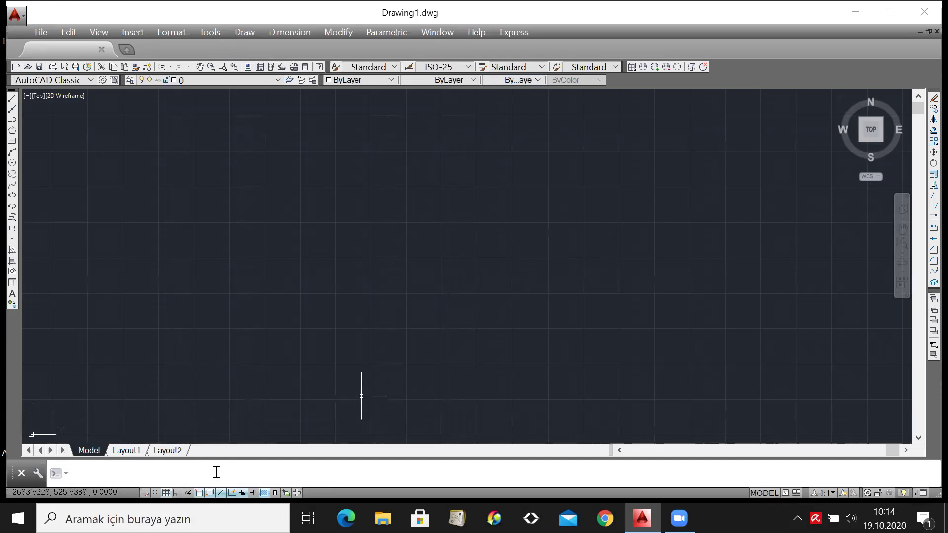
pyautogui.write('menubar')
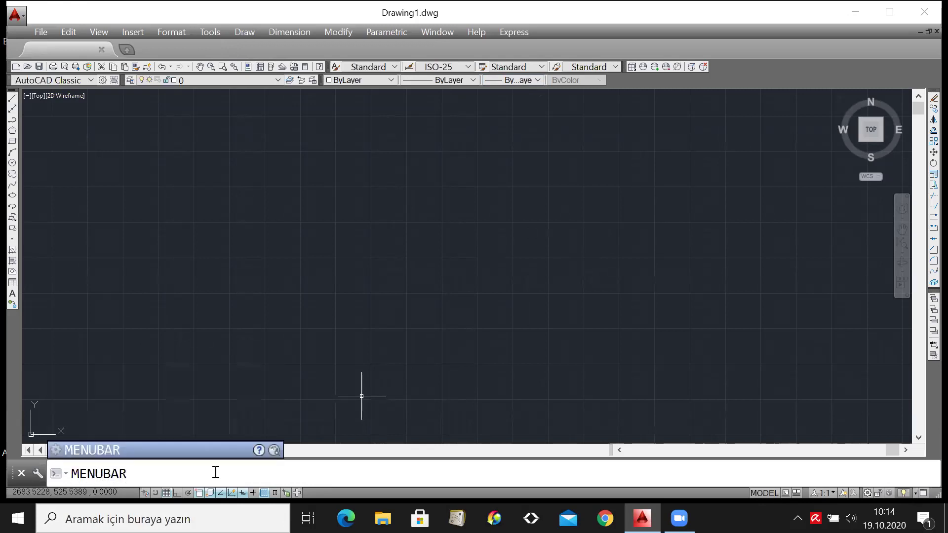
pyautogui.press('Return')
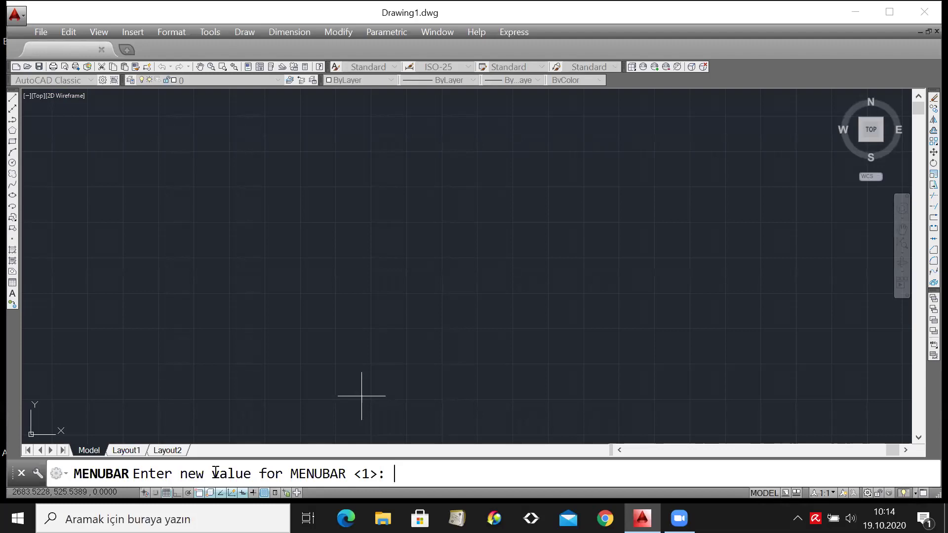
pyautogui.write('1')
pyautogui.press('Return')
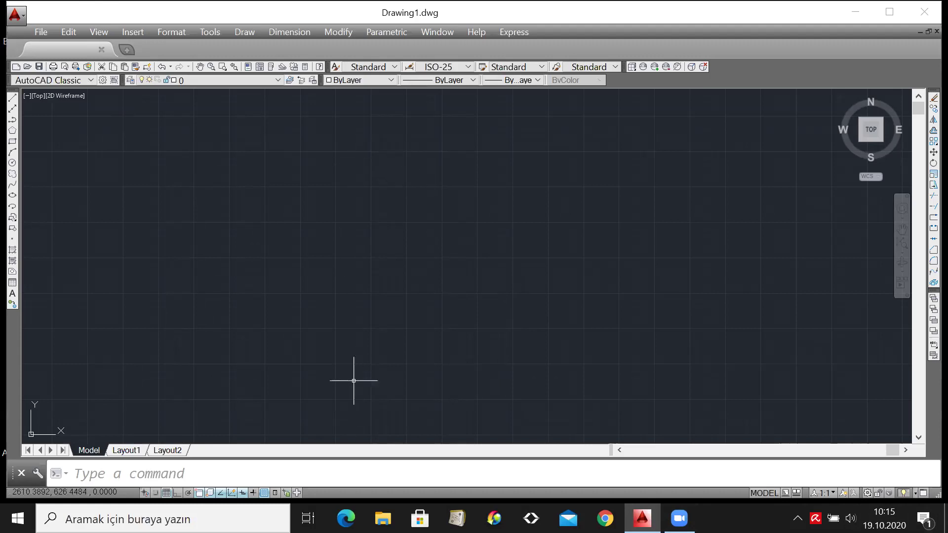
# Look through the AutoCAD toolbars from Array_Toolbar to Zoom and check which of them are enabled.
pyautogui.click(203, 30)
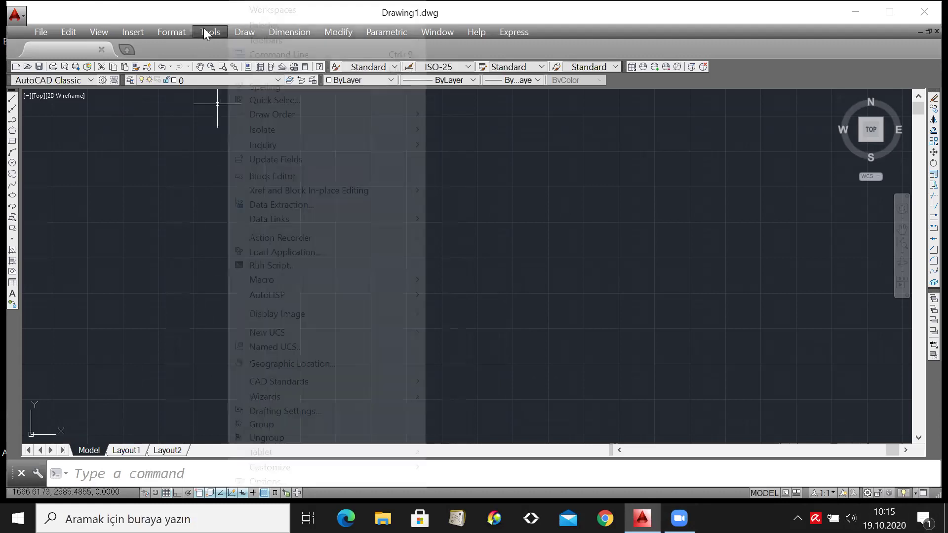
pyautogui.moveTo(270, 39)
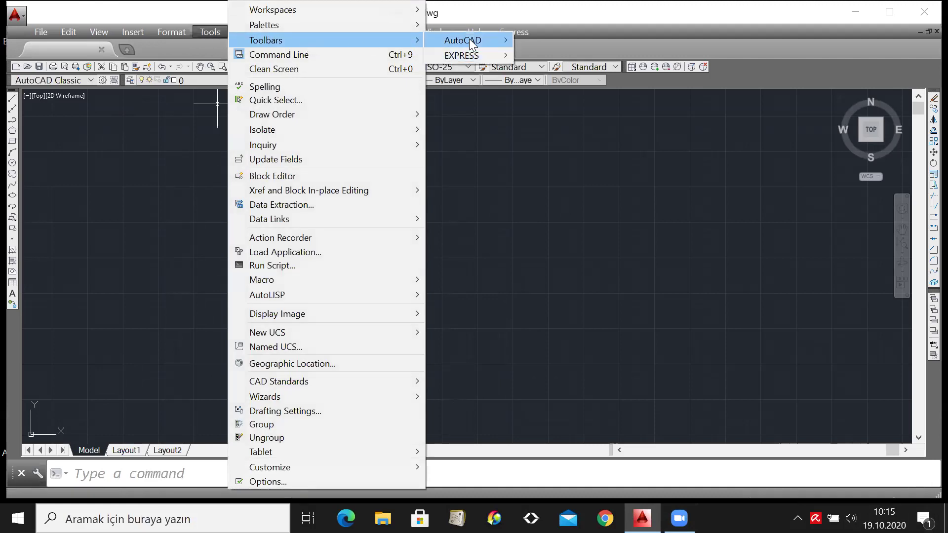
pyautogui.moveTo(469, 40)
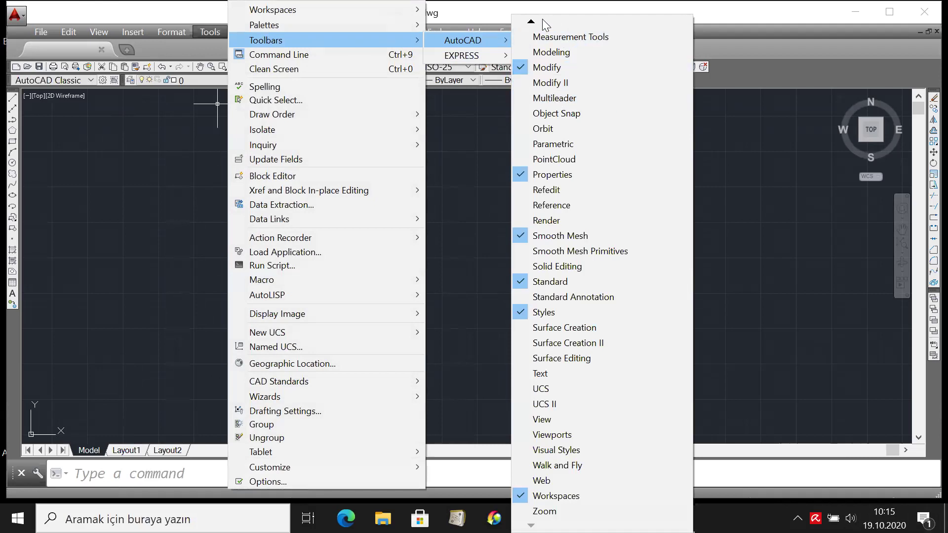
pyautogui.moveTo(532, 22)
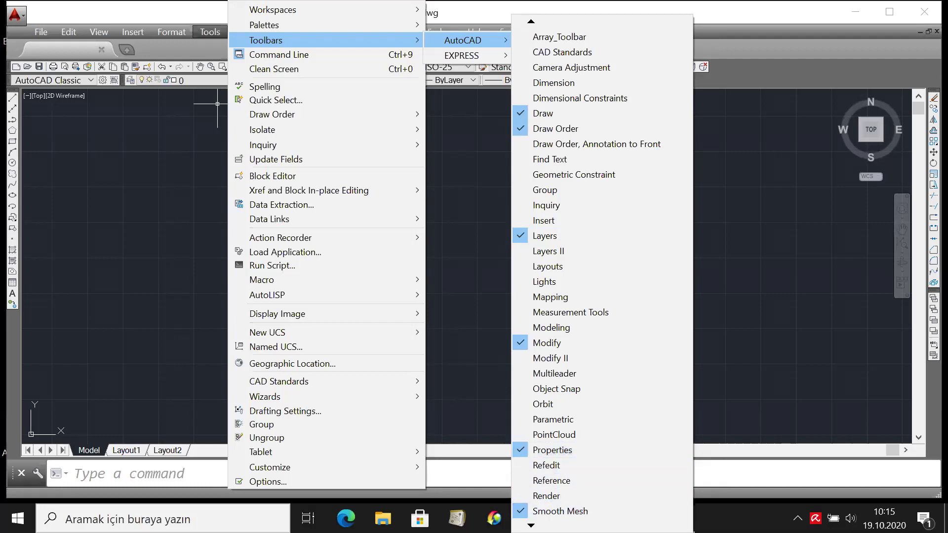
pyautogui.scroll(-2, 592, 271)
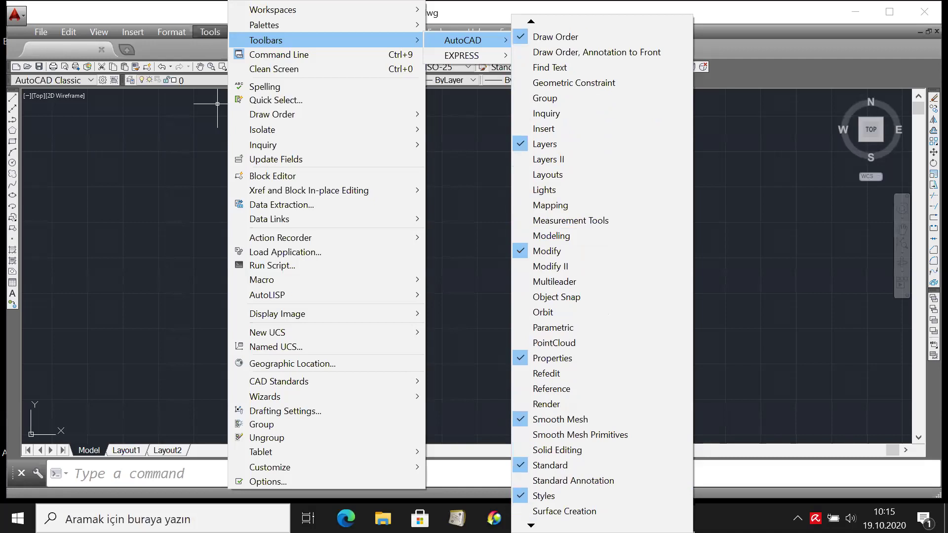
pyautogui.scroll(-5, 562, 462)
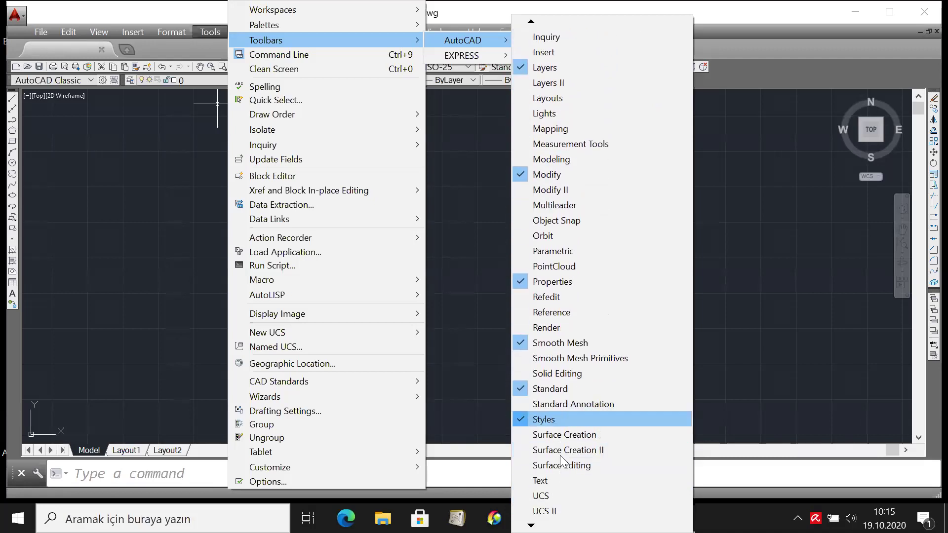
pyautogui.scroll(-7, 570, 272)
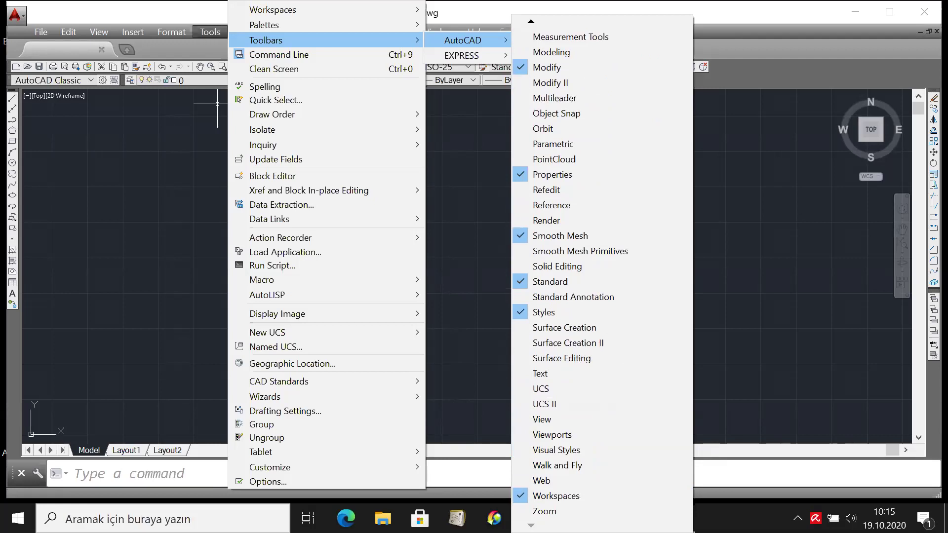
pyautogui.press('Left')
pyautogui.press('Left')
pyautogui.press('Left')
pyautogui.press('Left')
pyautogui.press('Left')
pyautogui.press('Left')
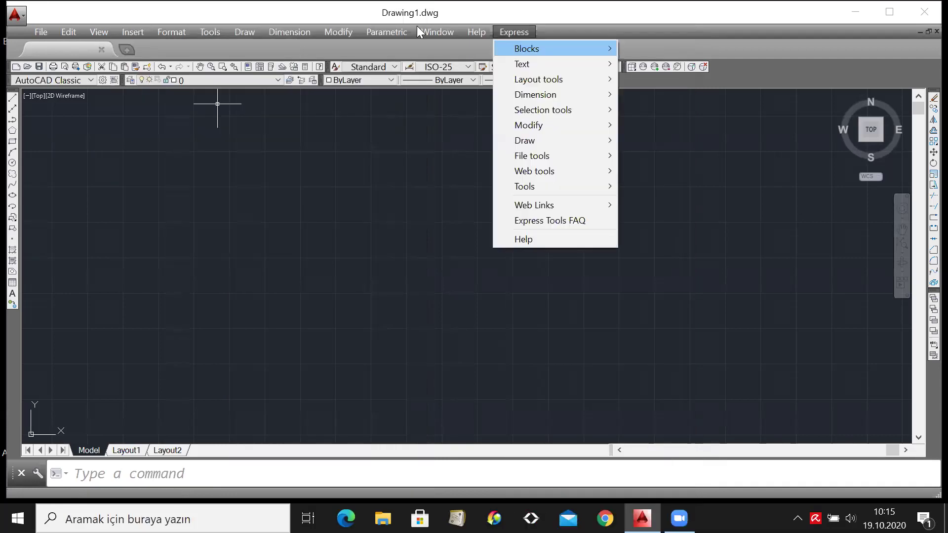
pyautogui.click(86, 16)
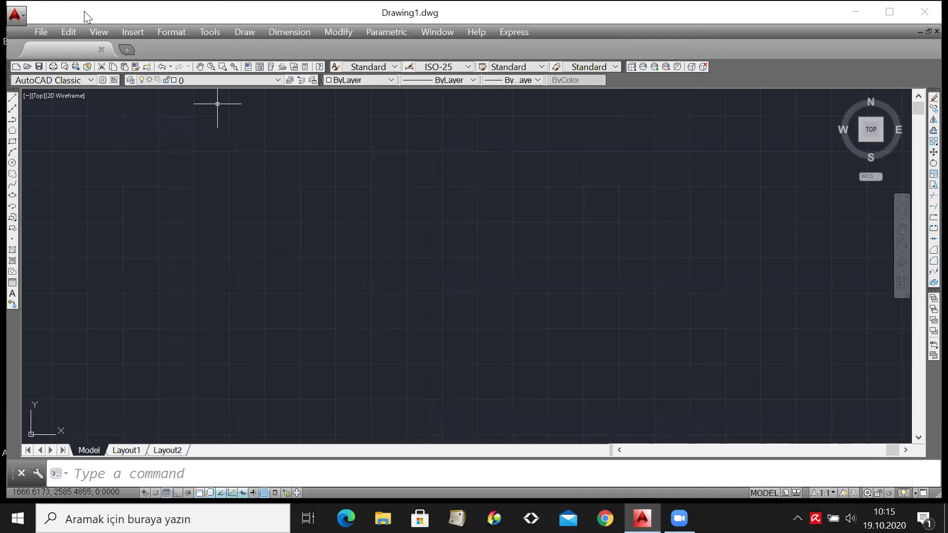
pyautogui.hotkey('ctrl', 'shift', 's')
pyautogui.click(656, 424)
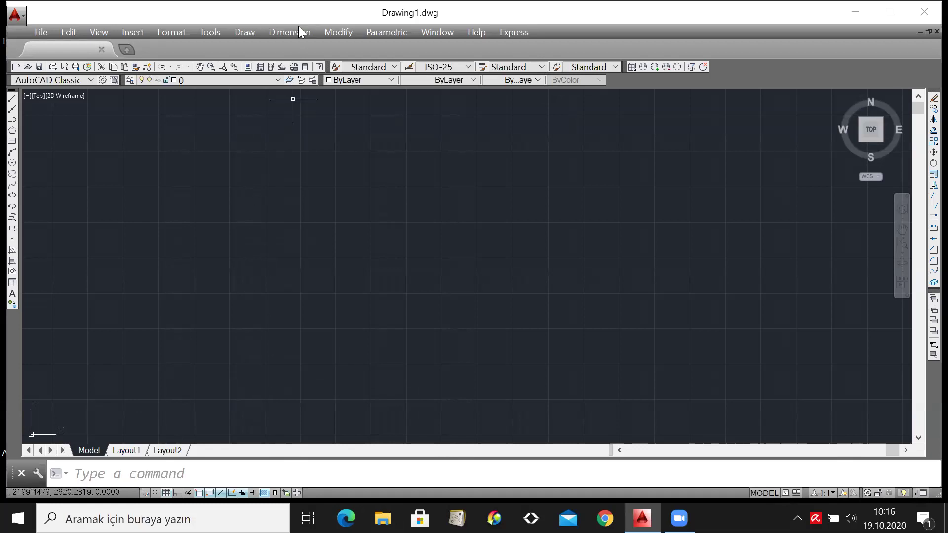
# View the workspace options and locate the AutoCAD toolbar group among the toolbar settings.
pyautogui.click(207, 33)
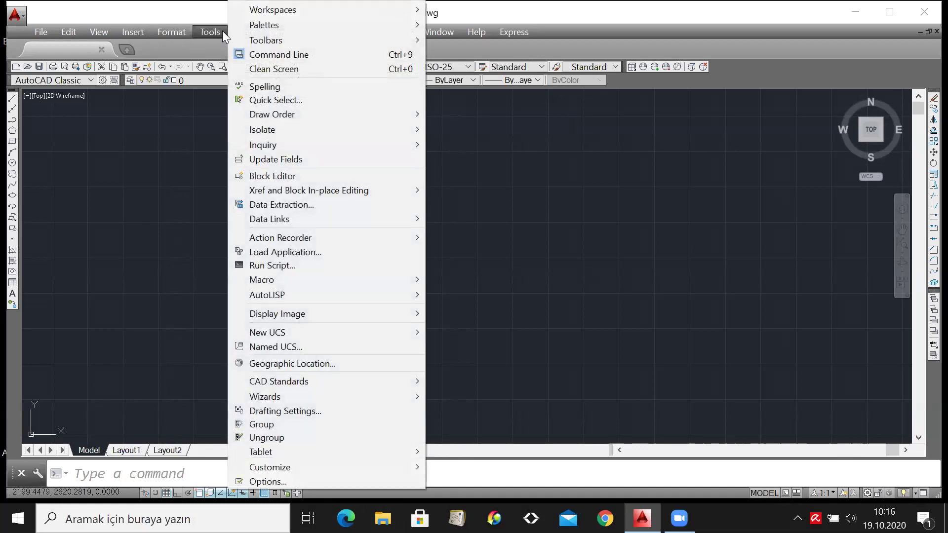
pyautogui.click(171, 31)
pyautogui.moveTo(203, 31)
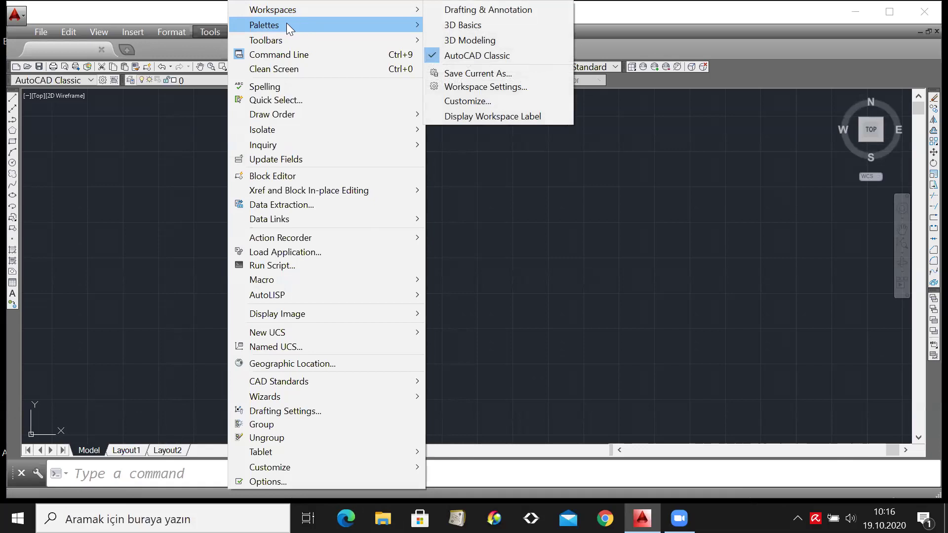
pyautogui.moveTo(284, 37)
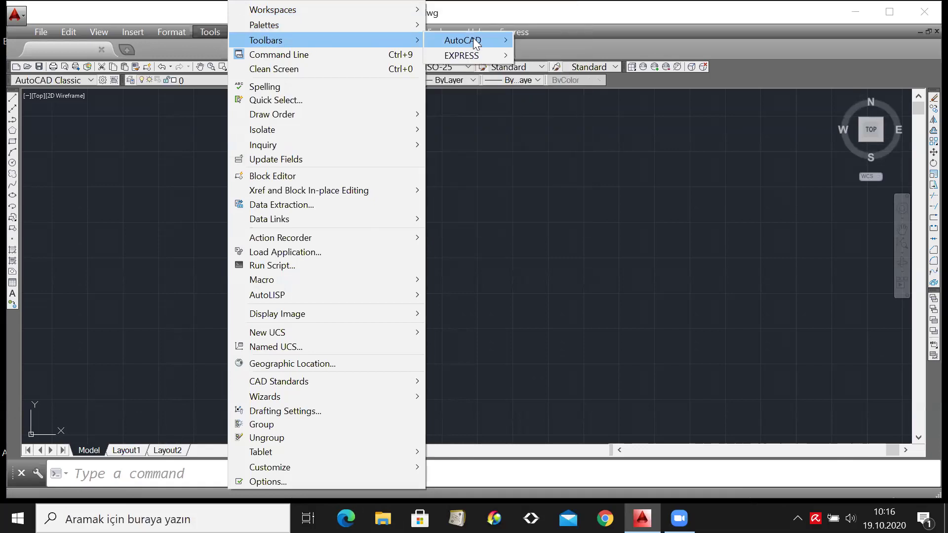
pyautogui.moveTo(477, 42)
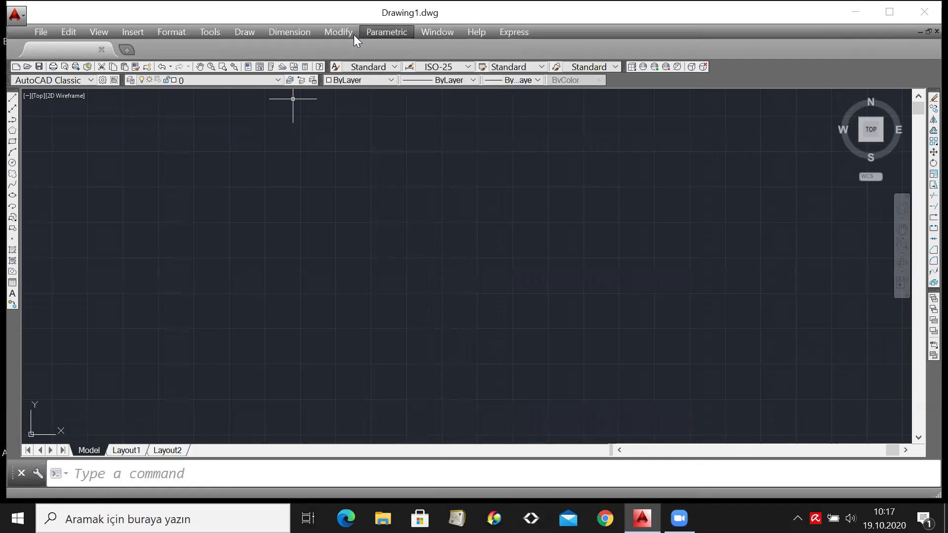
# Review the available workspaces and check that AutoCAD Classic is the active one.
pyautogui.click(645, 25)
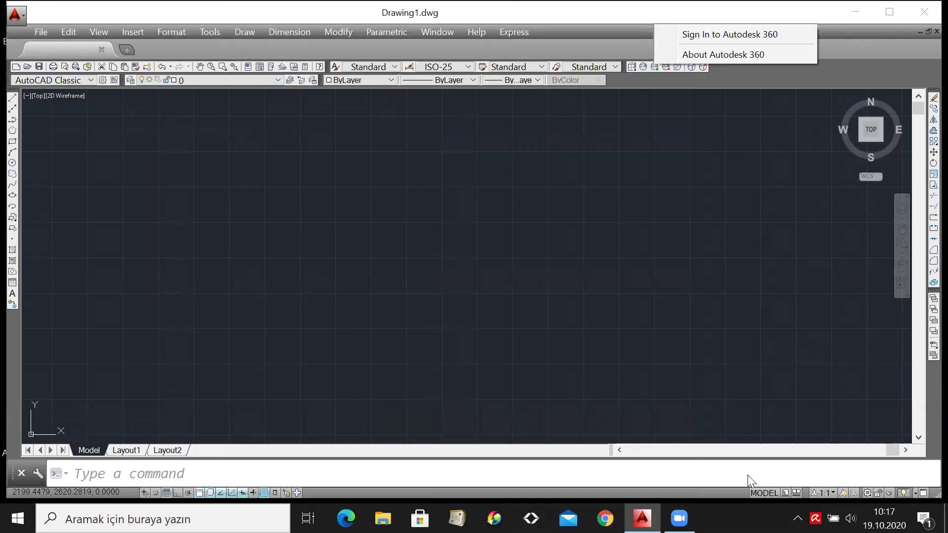
pyautogui.click(697, 482)
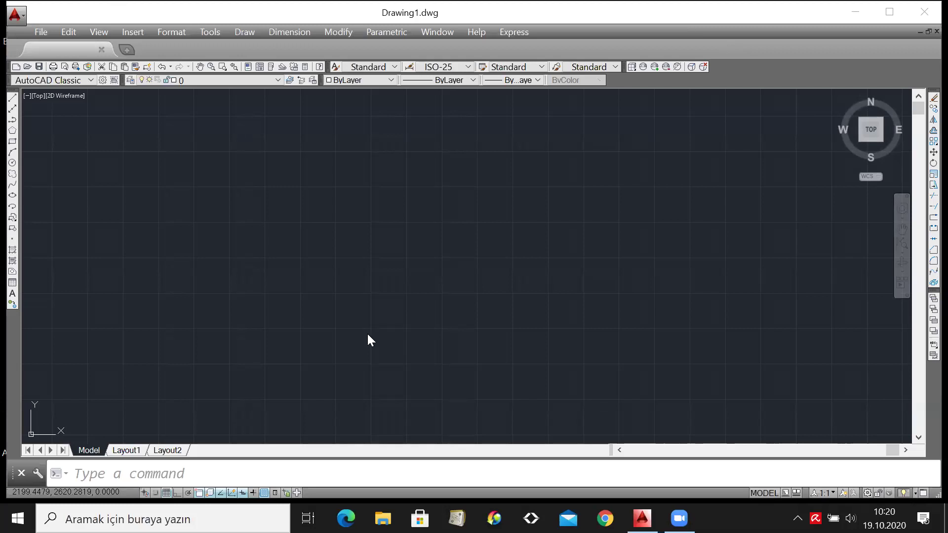
pyautogui.click(867, 494)
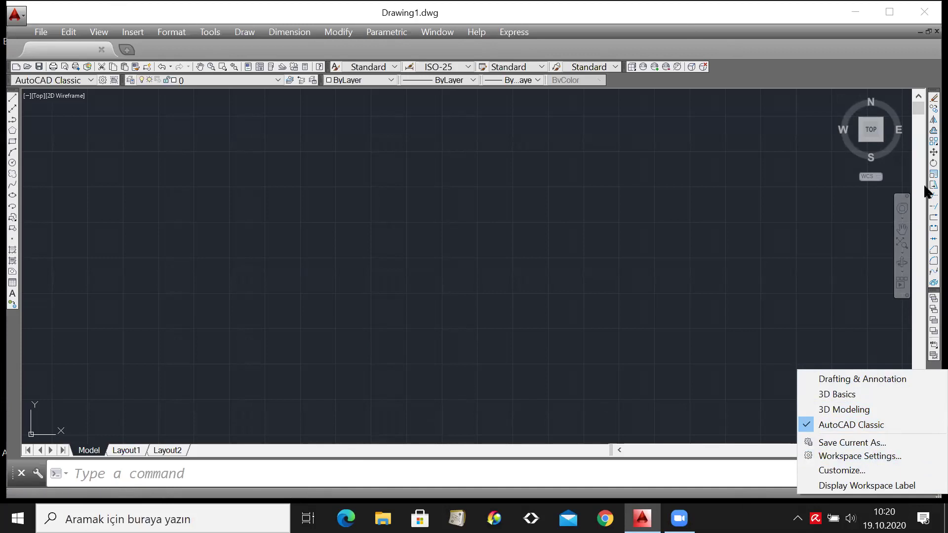
pyautogui.click(93, 8)
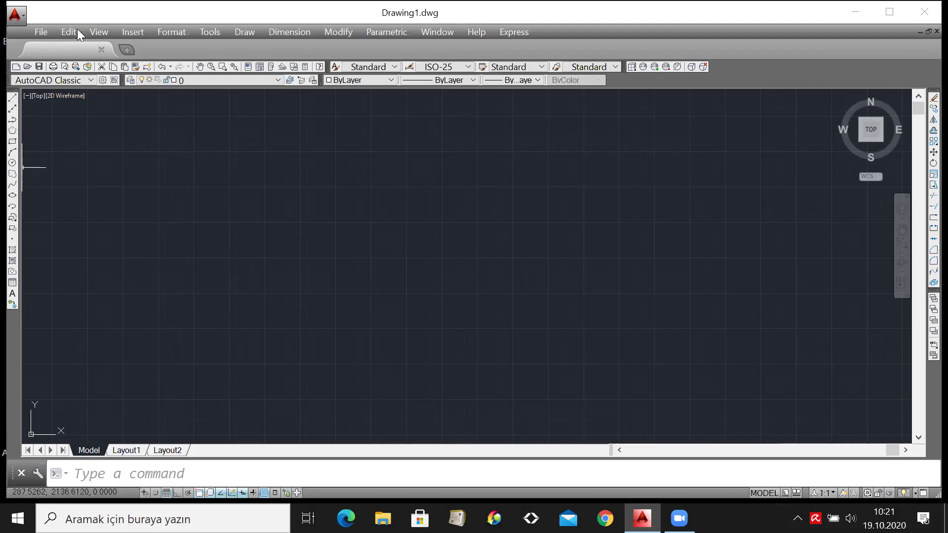
# Look through the edit commands and the file commands for creating, saving, exporting and plotting drawings.
pyautogui.click(41, 33)
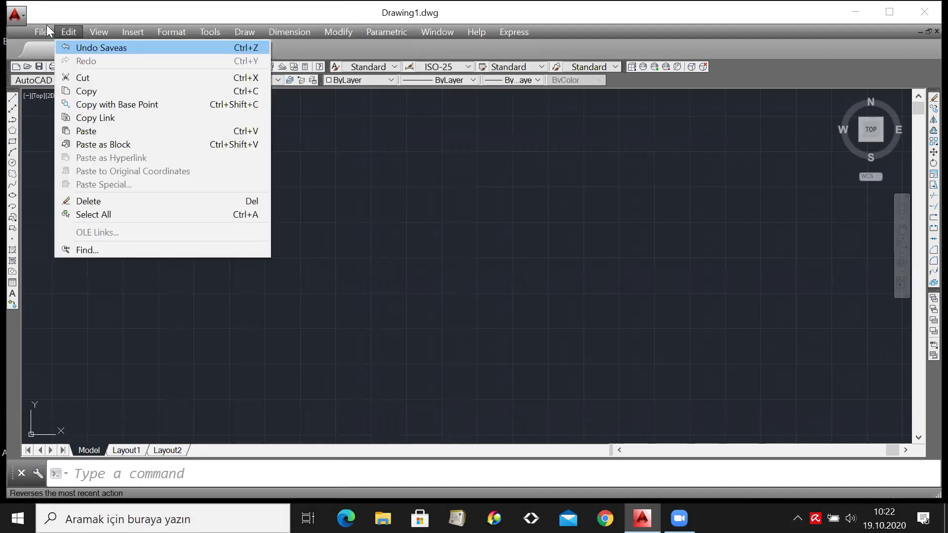
pyautogui.moveTo(48, 32)
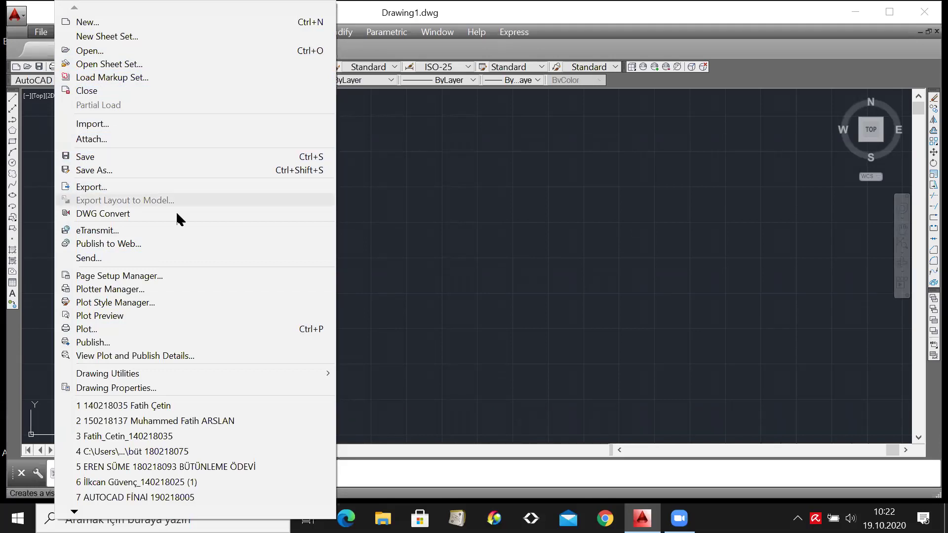
pyautogui.click(658, 27)
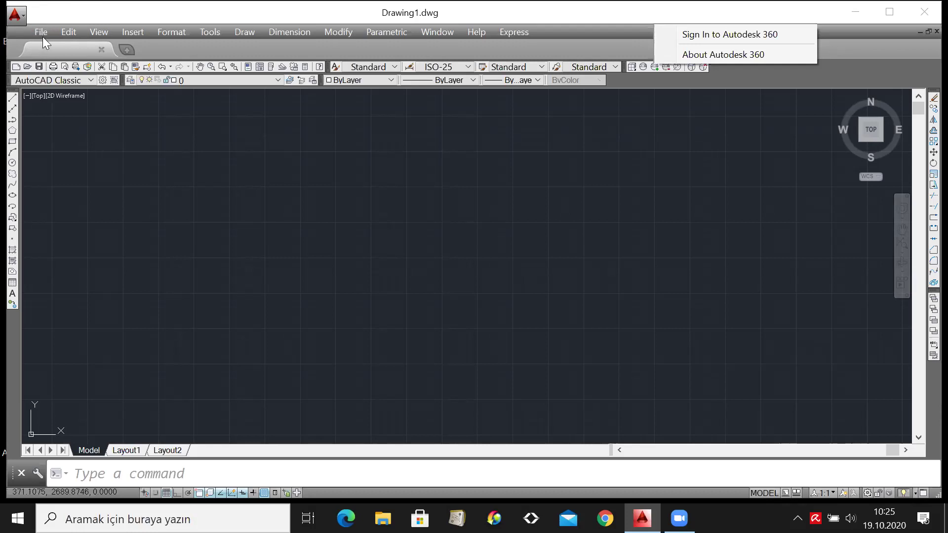
pyautogui.click(461, 69)
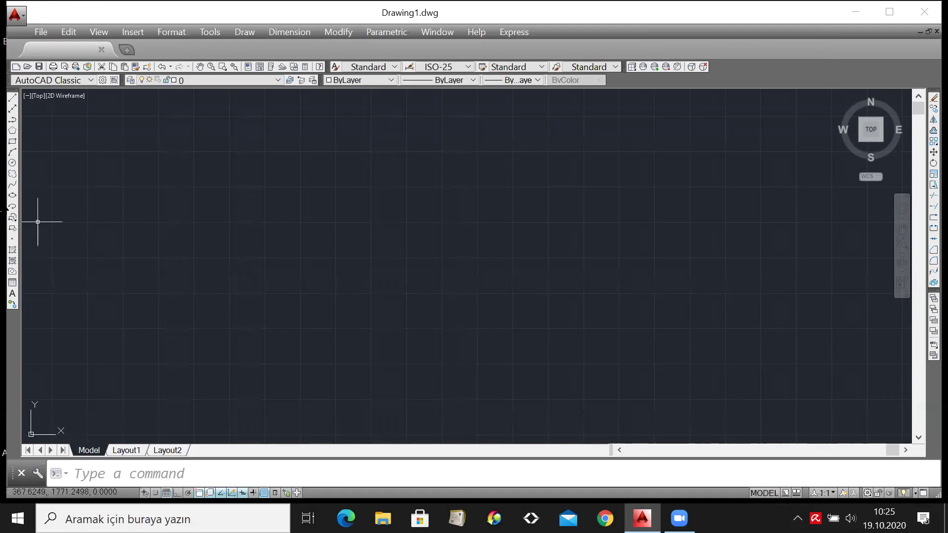
pyautogui.click(41, 32)
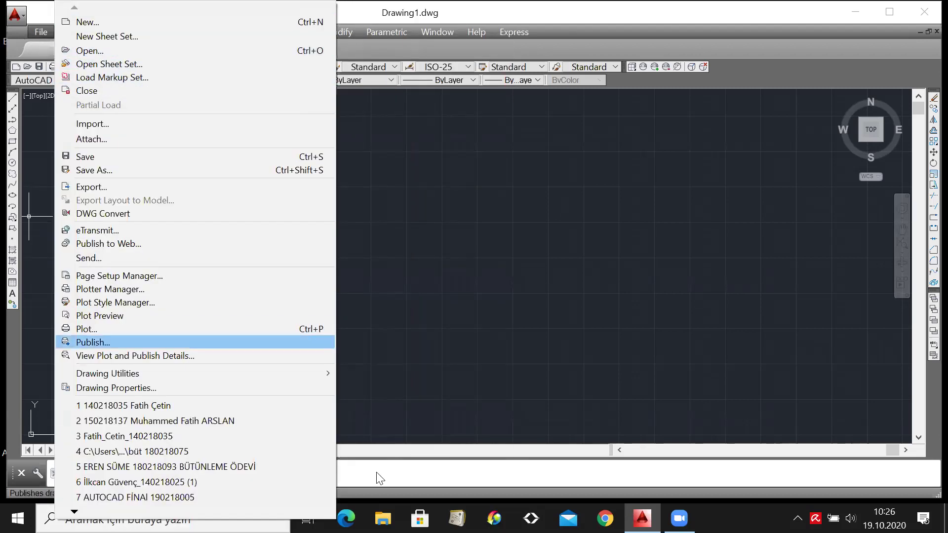
pyautogui.click(708, 120)
pyautogui.click(298, 360)
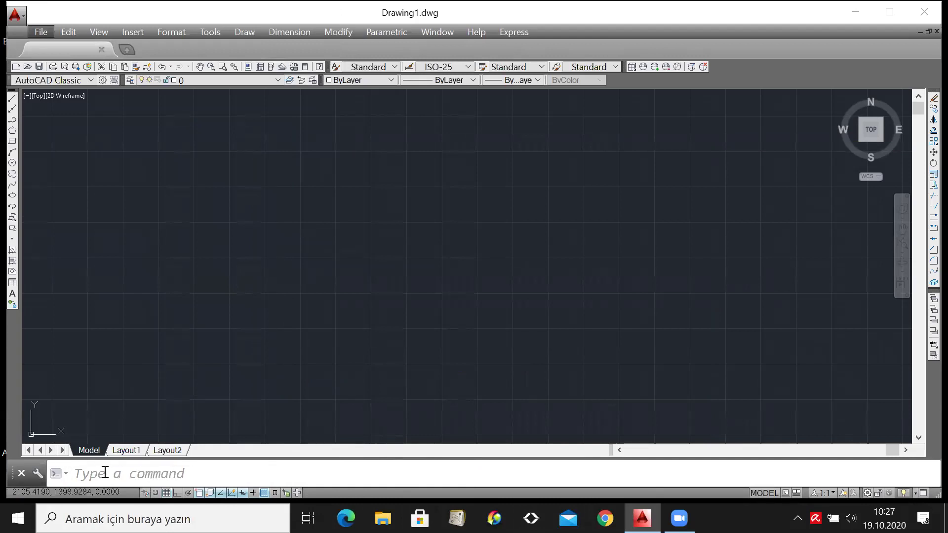
# Enter arbitrary sample text on the command line and erase it again.
pyautogui.click(281, 476)
pyautogui.write('sfghsalfhadlsfaşlsmdnfşasg')
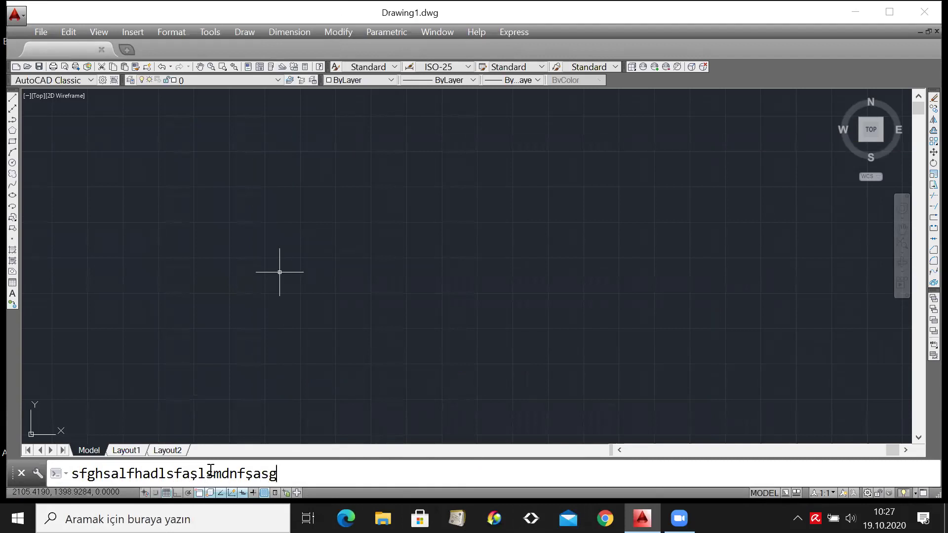
pyautogui.press('BackSpace')
pyautogui.press('BackSpace')
pyautogui.press('BackSpace')
pyautogui.press('BackSpace')
pyautogui.press('BackSpace')
pyautogui.press('BackSpace')
pyautogui.press('BackSpace')
pyautogui.press('BackSpace')
pyautogui.press('BackSpace')
pyautogui.press('BackSpace')
pyautogui.press('BackSpace')
pyautogui.press('BackSpace')
pyautogui.press('BackSpace')
pyautogui.press('BackSpace')
pyautogui.press('BackSpace')
pyautogui.press('BackSpace')
pyautogui.press('BackSpace')
pyautogui.press('BackSpace')
pyautogui.press('BackSpace')
pyautogui.press('BackSpace')
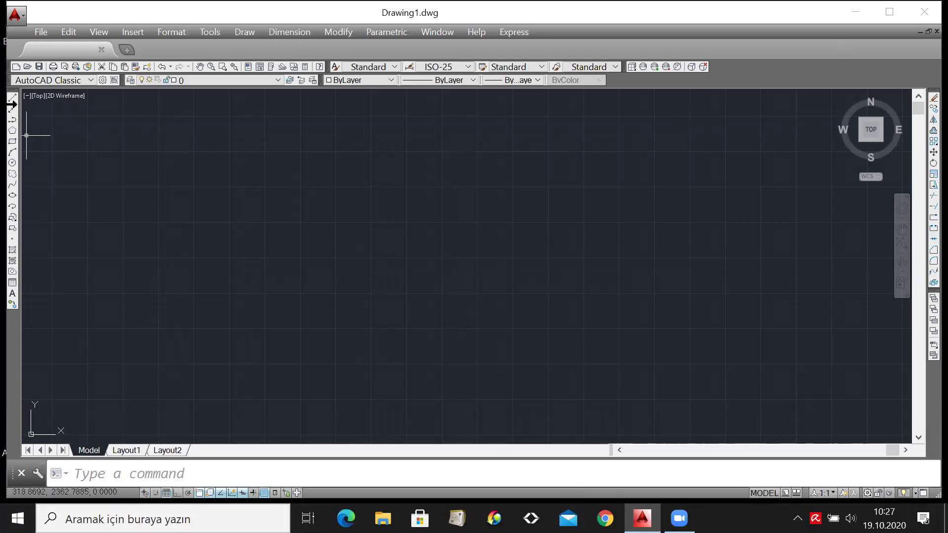
pyautogui.click(13, 99)
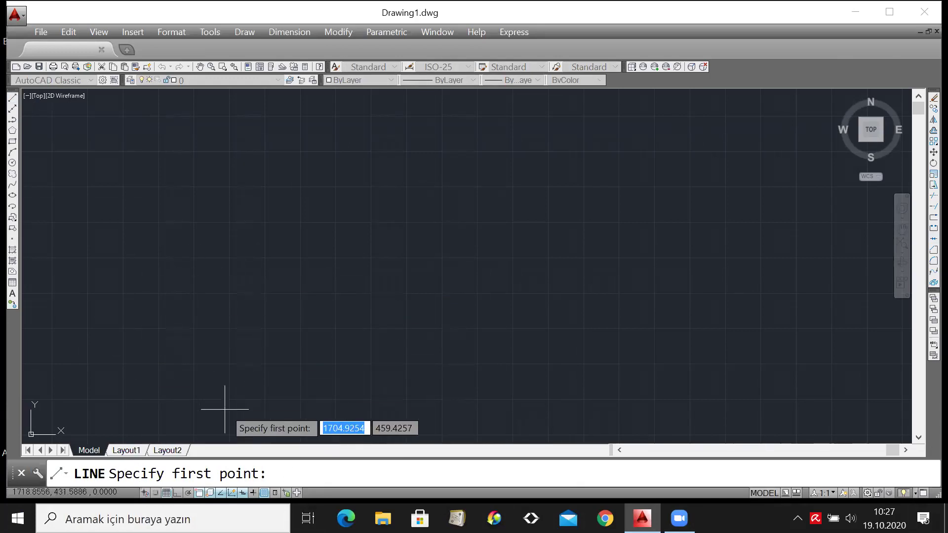
pyautogui.click(209, 284)
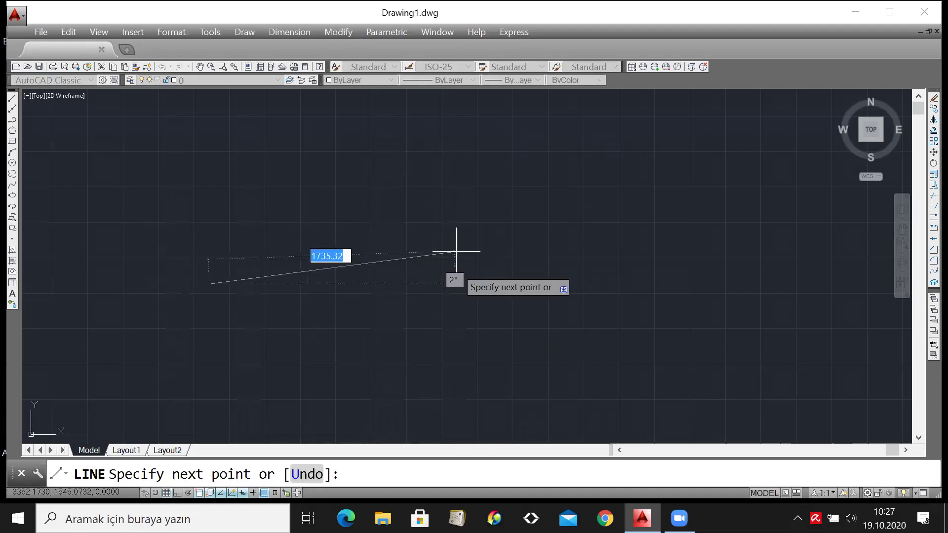
pyautogui.press('Escape')
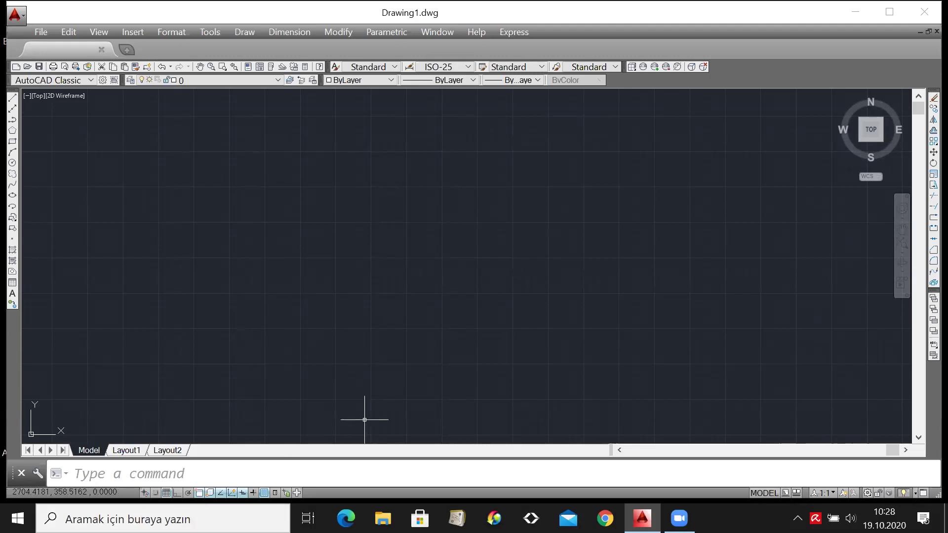
# Run the LIMITS command, accept 0,0 as the lower left corner and set the upper right corner to 210,297.
pyautogui.click(275, 482)
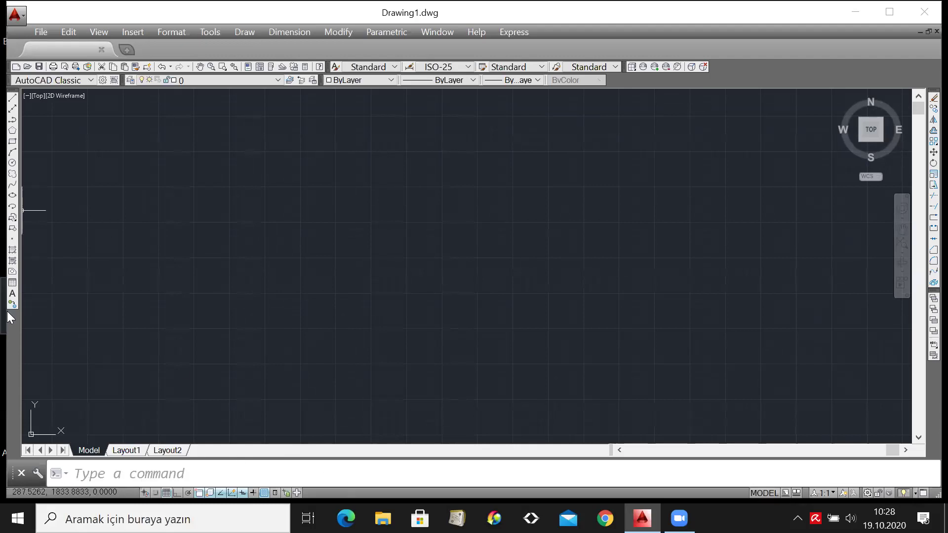
pyautogui.scroll(-2, 316, 183)
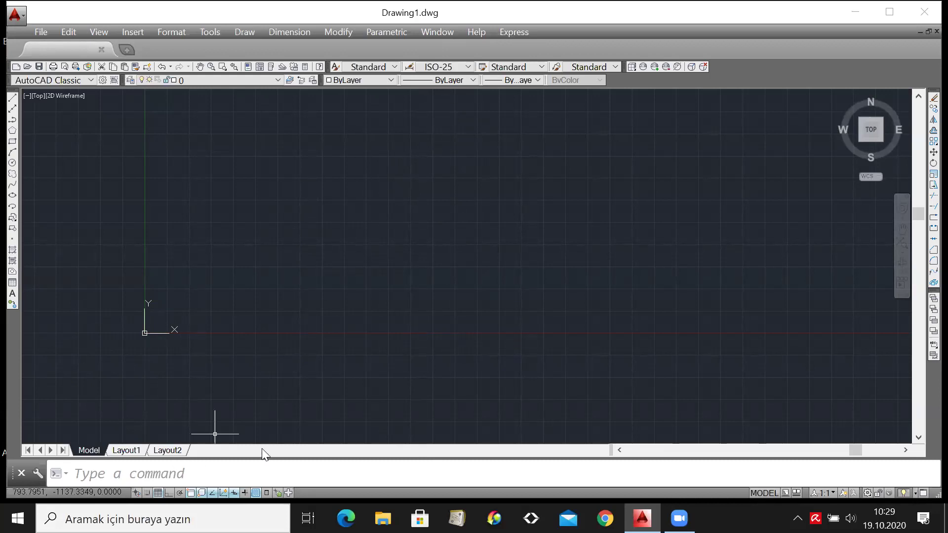
pyautogui.click(211, 468)
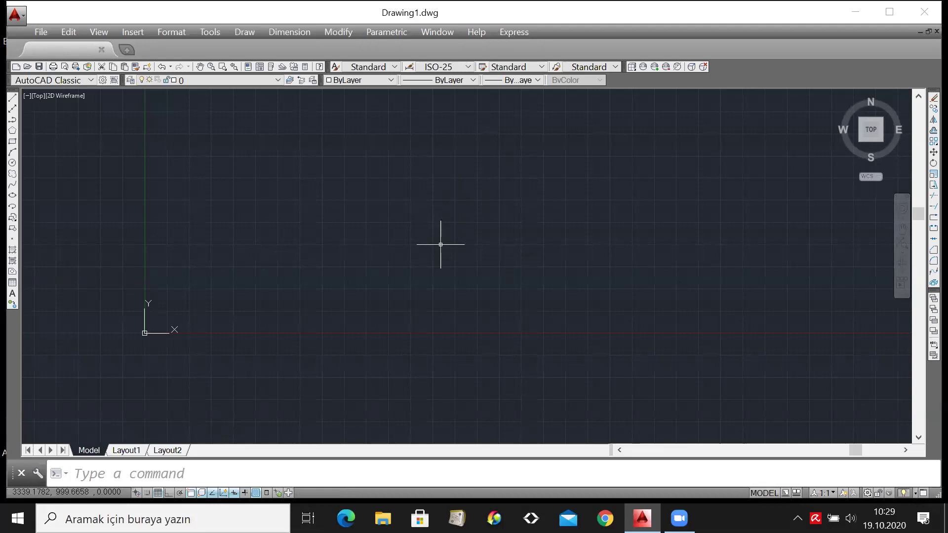
pyautogui.click(275, 475)
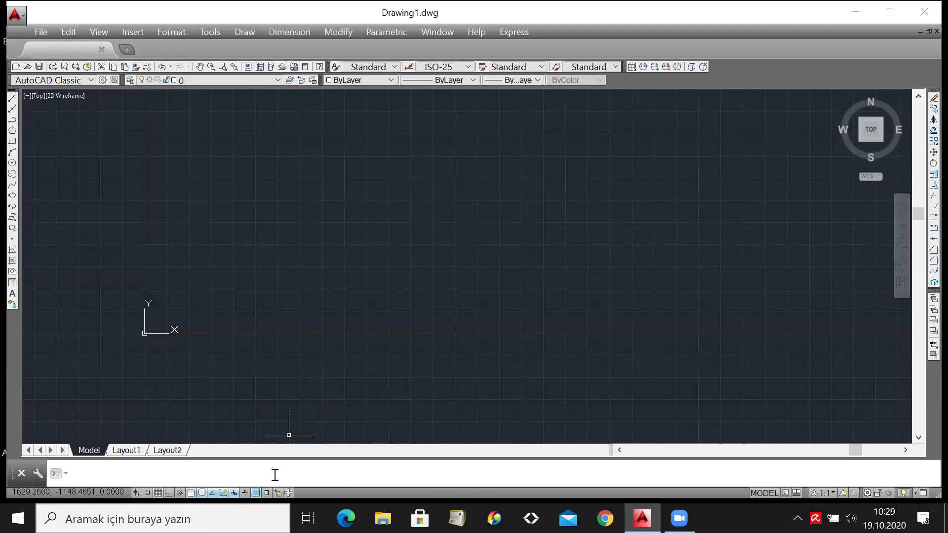
pyautogui.write('li')
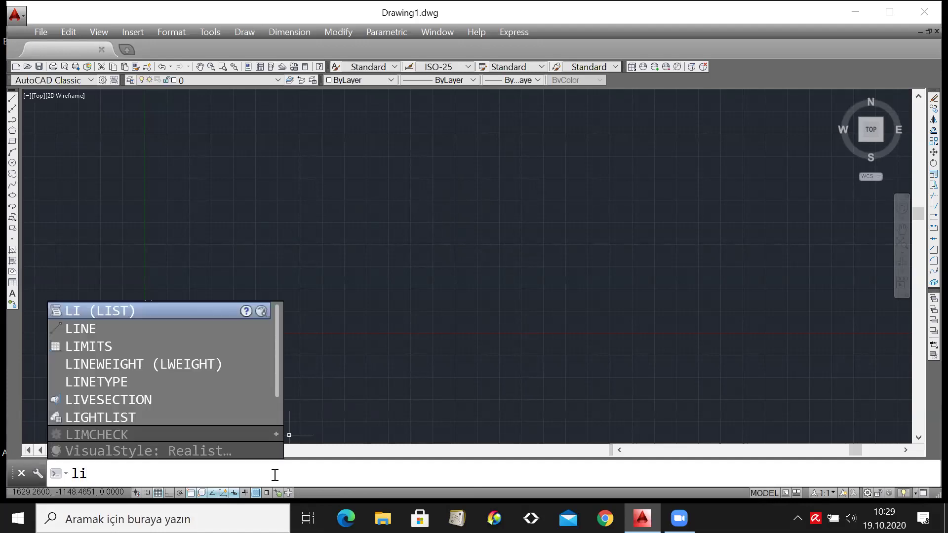
pyautogui.write('mit')
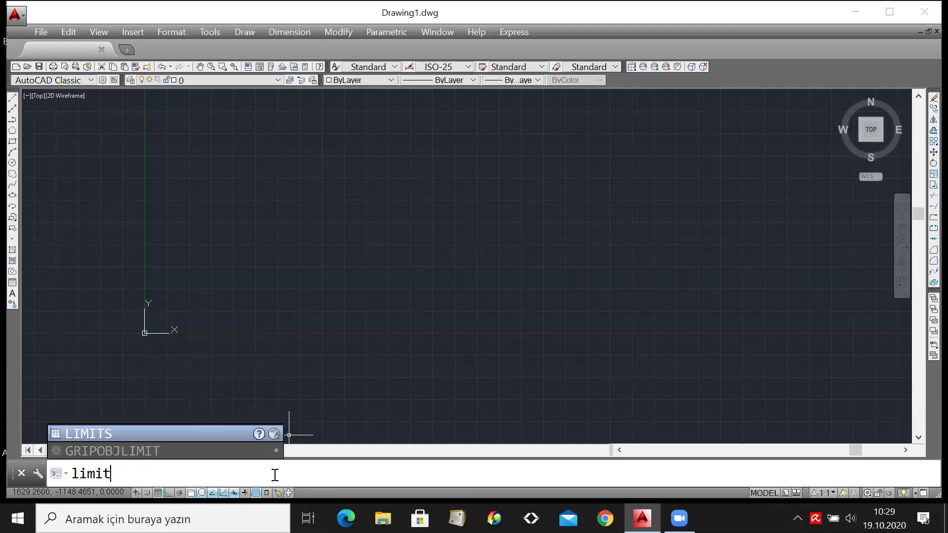
pyautogui.write('s')
pyautogui.press('BackSpace')
pyautogui.press('BackSpace')
pyautogui.write('ts')
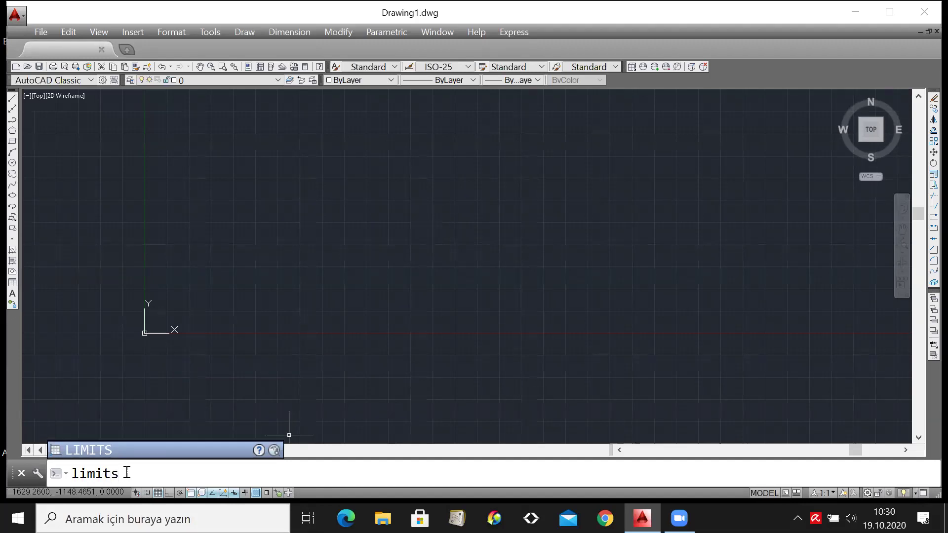
pyautogui.press('Return')
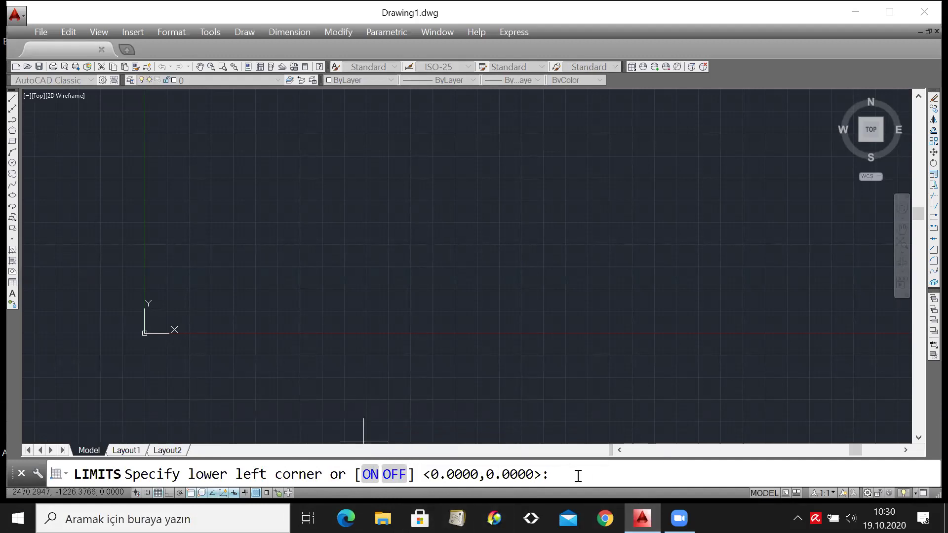
pyautogui.press('Return')
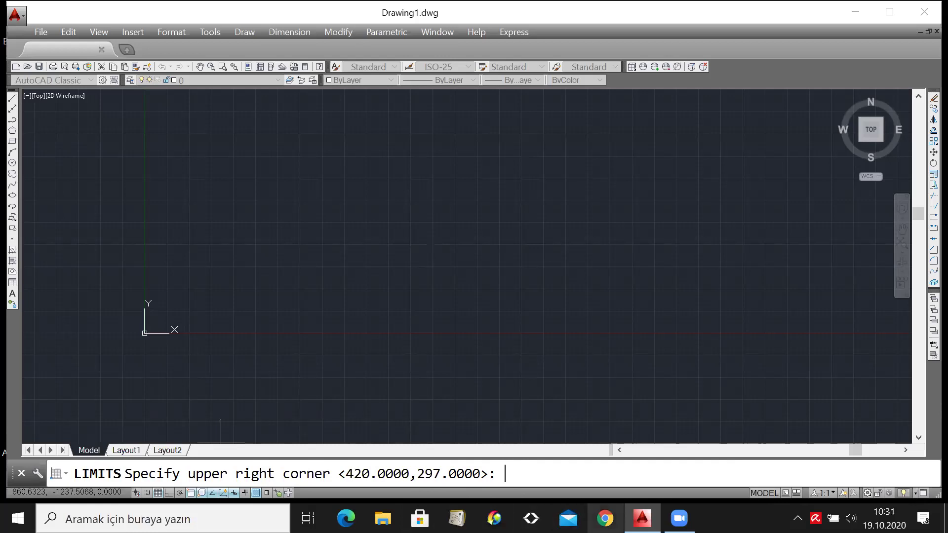
pyautogui.write('210,')
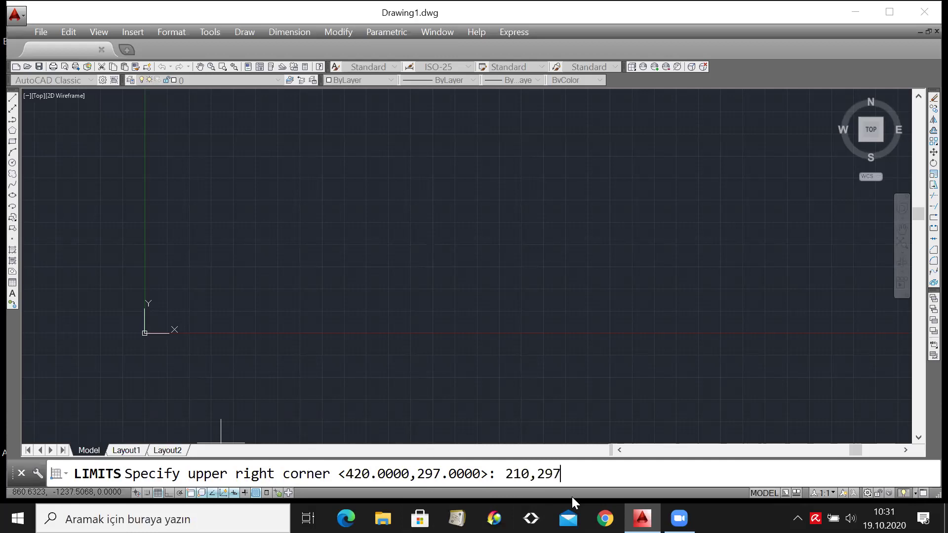
pyautogui.write('297')
pyautogui.press('Return')
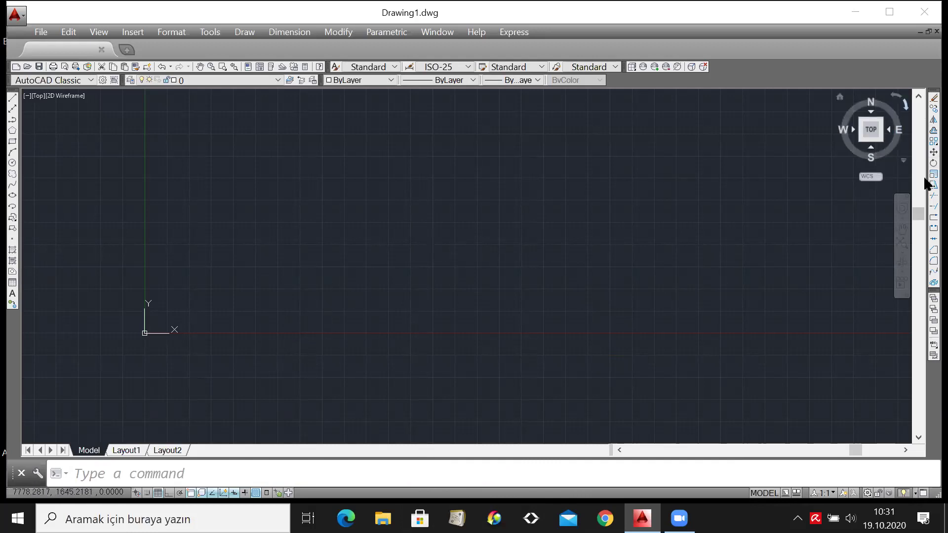
pyautogui.click(919, 97)
pyautogui.click(918, 97)
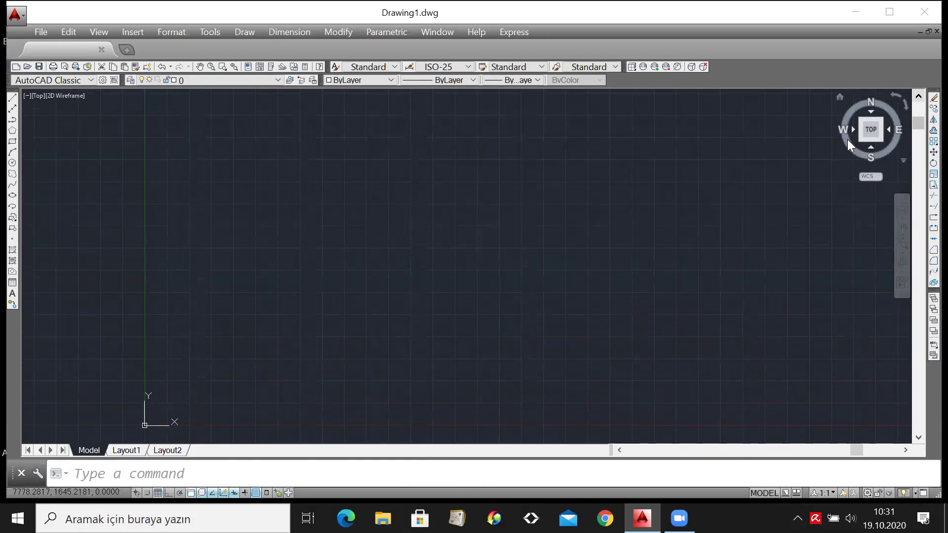
pyautogui.scroll(-4, 437, 201)
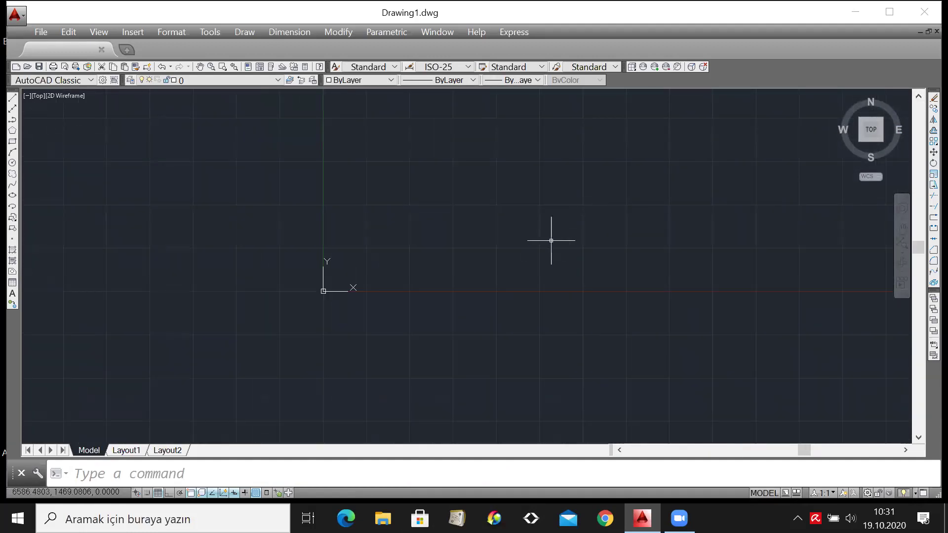
pyautogui.click(906, 449)
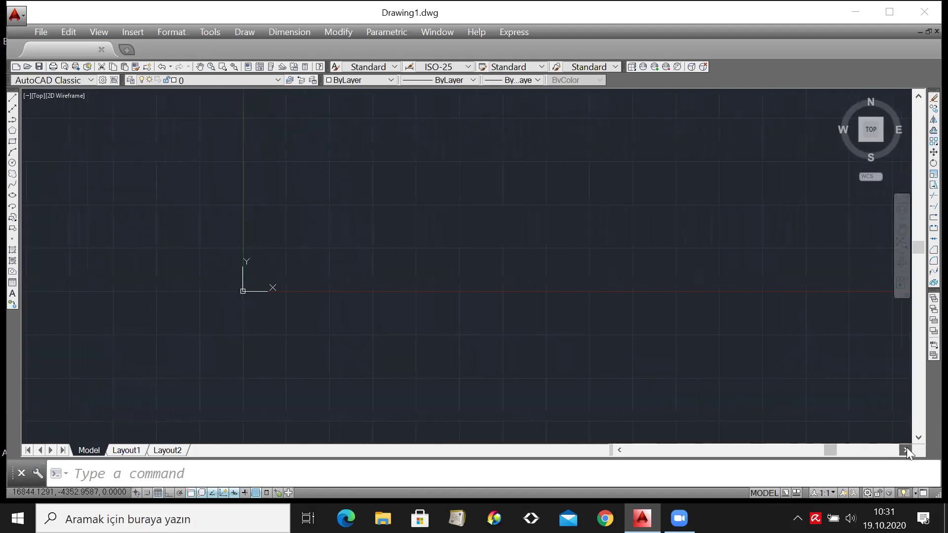
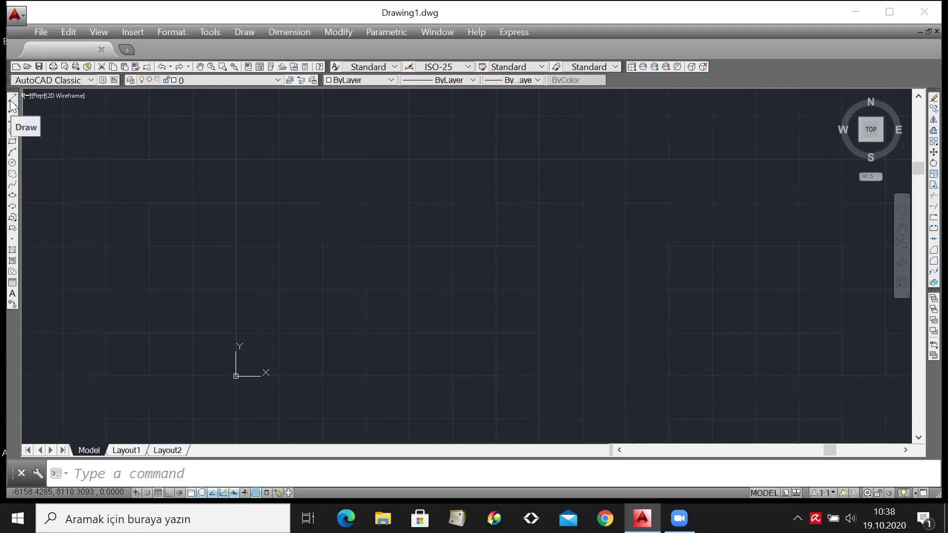
# Start a line with the LINE command, using 0,0 as its first point.
pyautogui.click(236, 469)
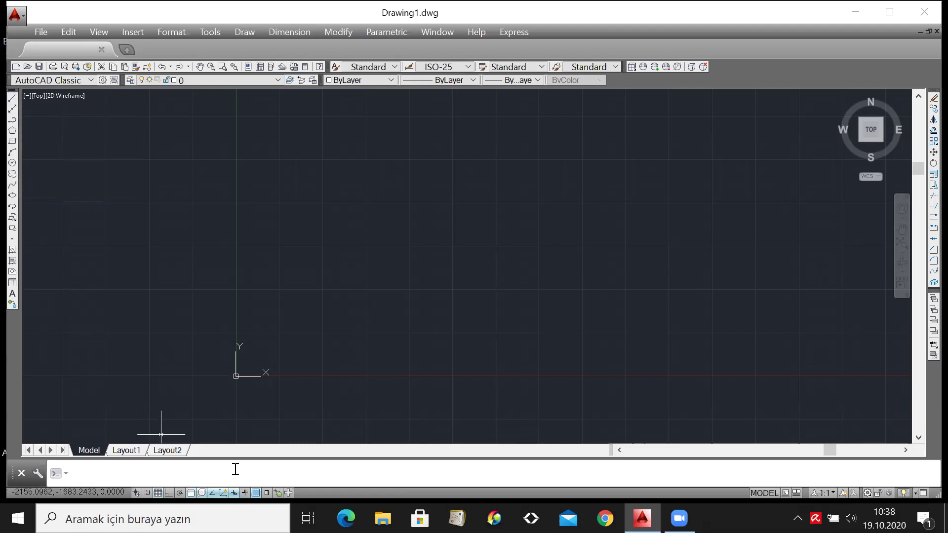
pyautogui.write('line')
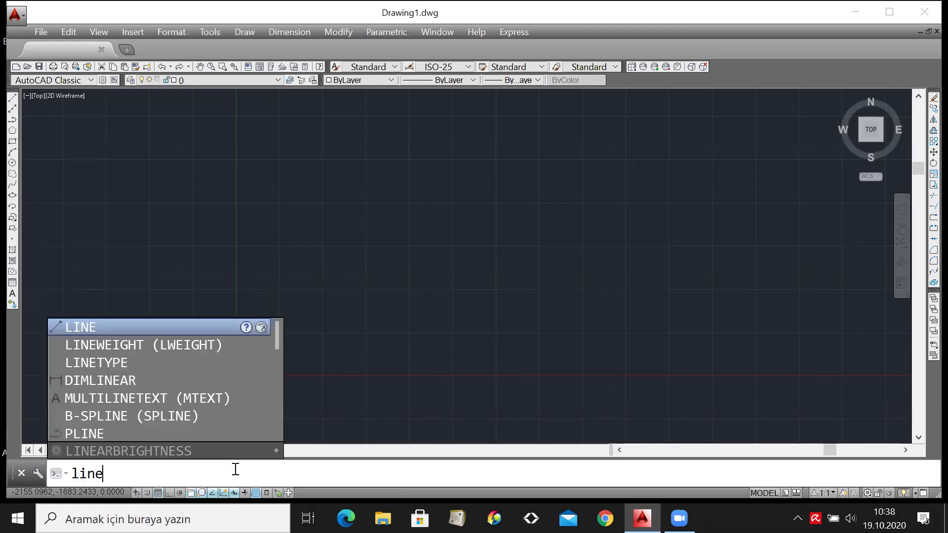
pyautogui.press('Return')
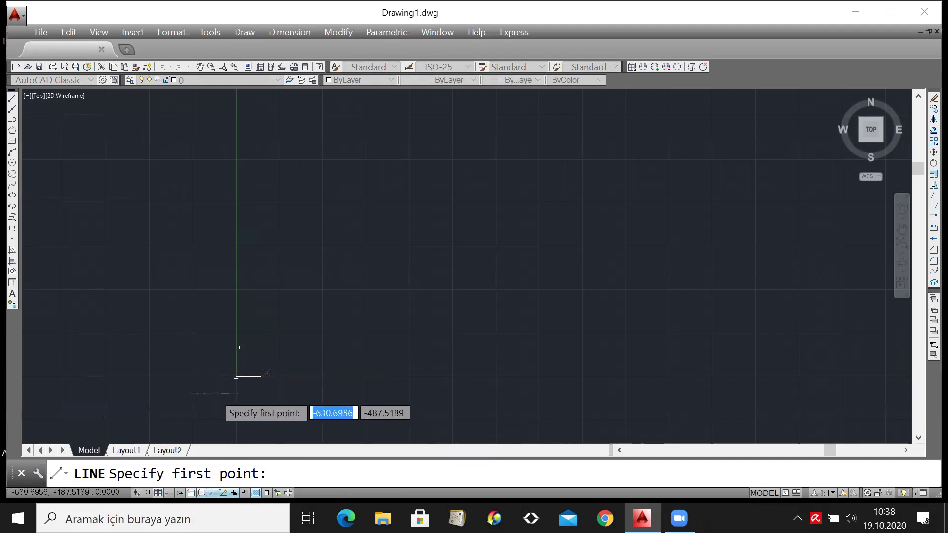
pyautogui.write('0')
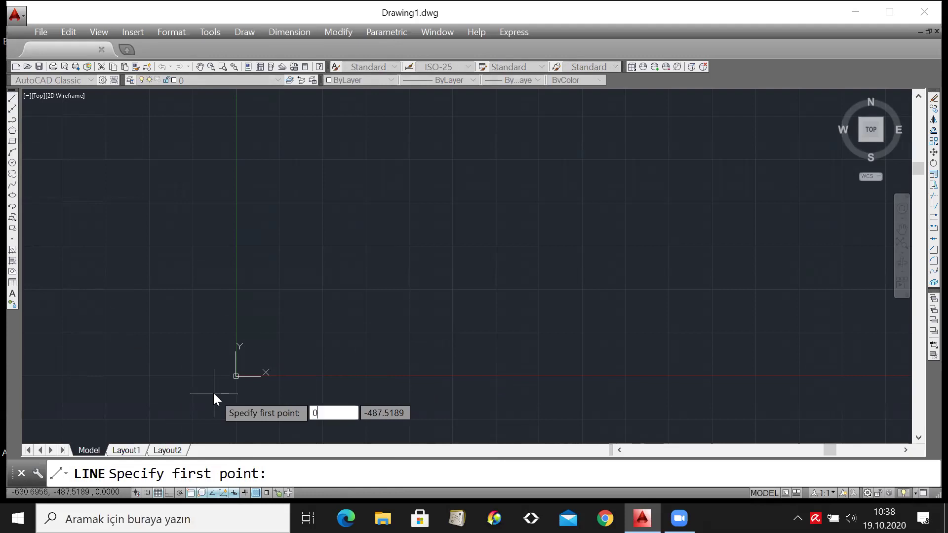
pyautogui.press('Tab')
pyautogui.write('0')
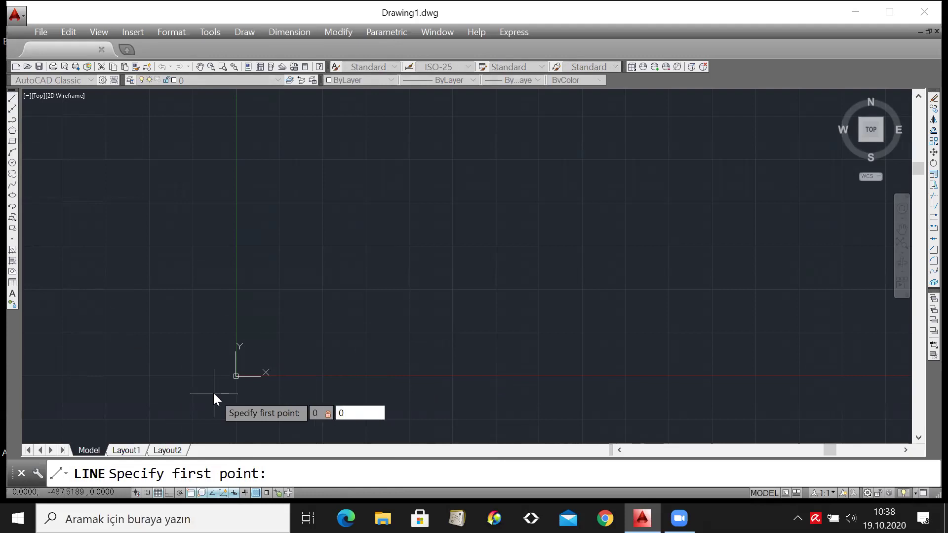
pyautogui.press('Return')
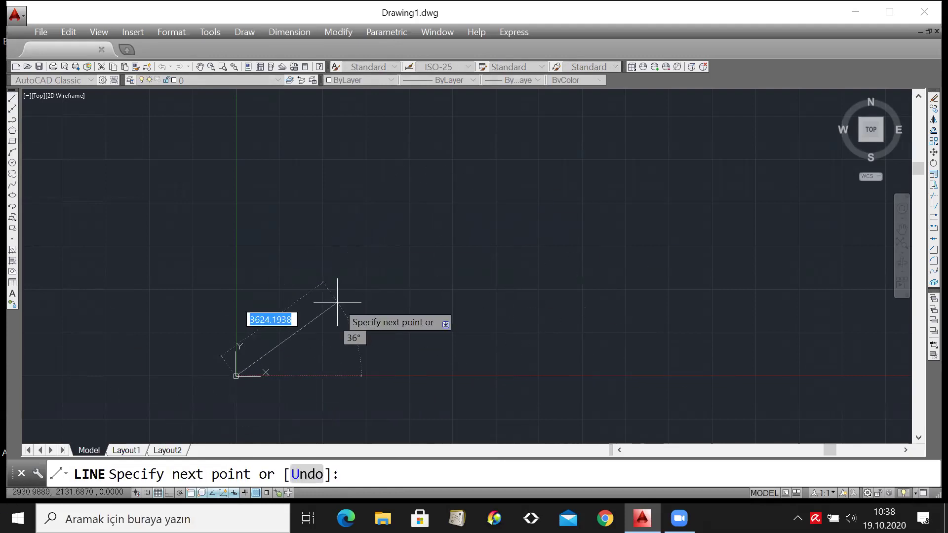
# Turn on Ortho mode and draw a horizontal 210-unit segment from the origin along the positive X axis.
pyautogui.scroll(-2, 345, 306)
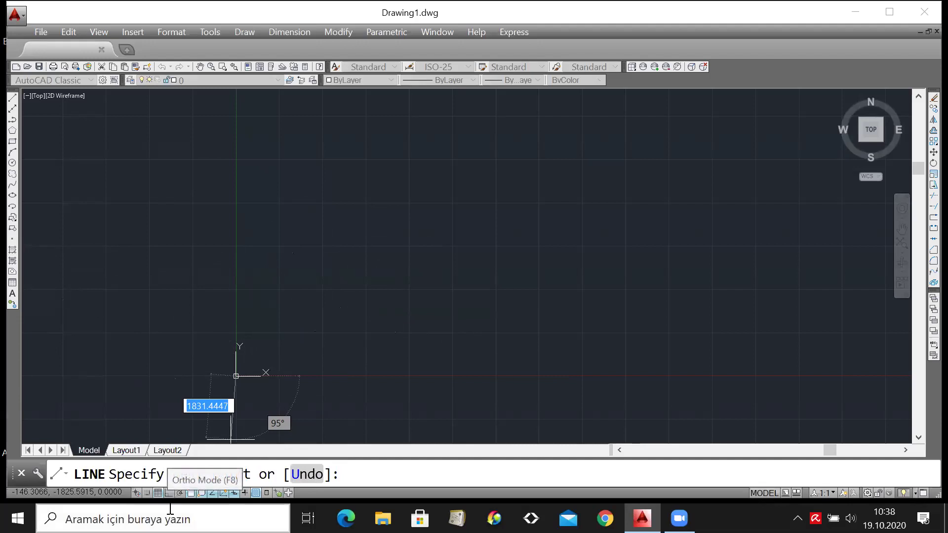
pyautogui.click(169, 493)
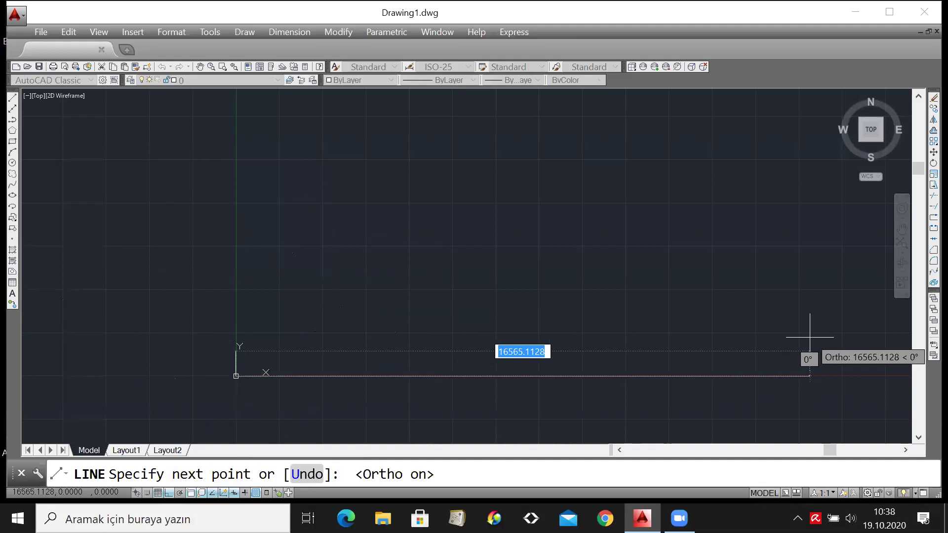
pyautogui.write('210')
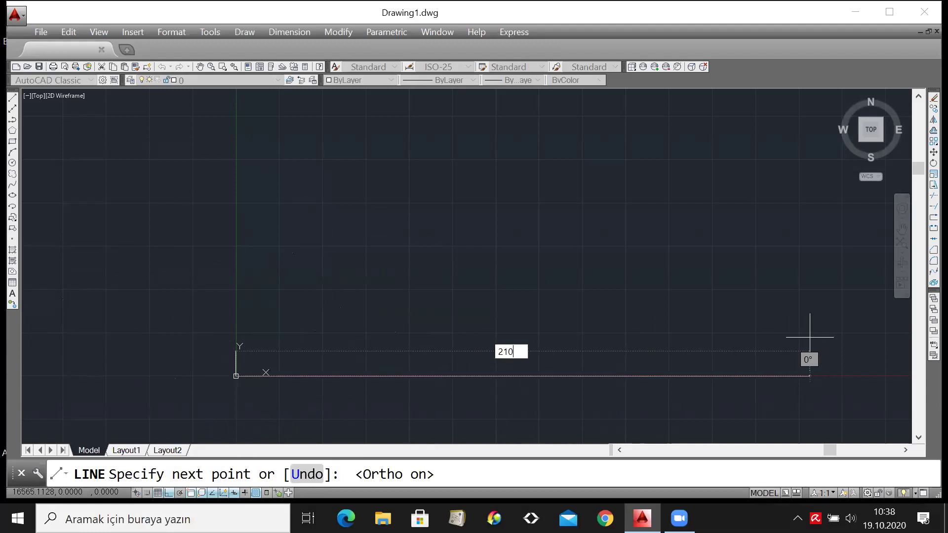
pyautogui.press('BackSpace')
pyautogui.press('BackSpace')
pyautogui.press('BackSpace')
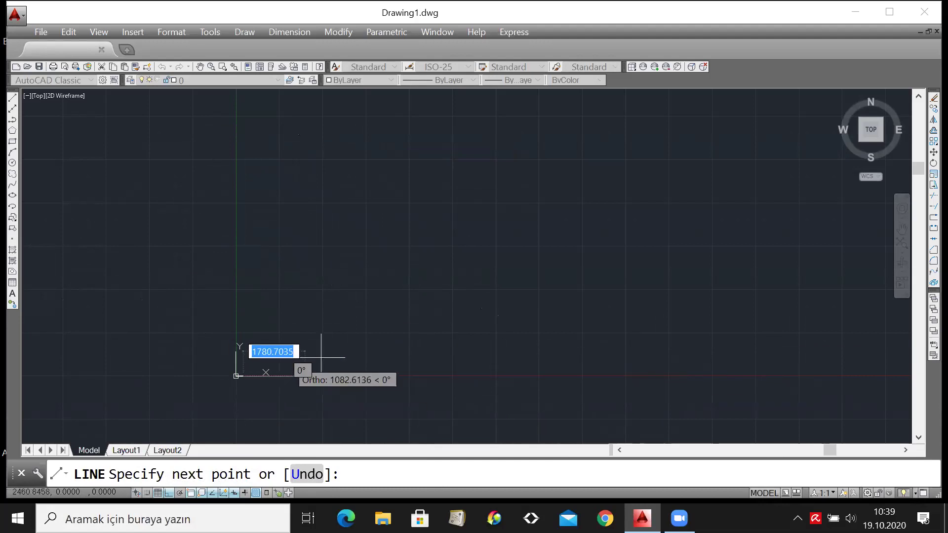
pyautogui.scroll(4, 316, 373)
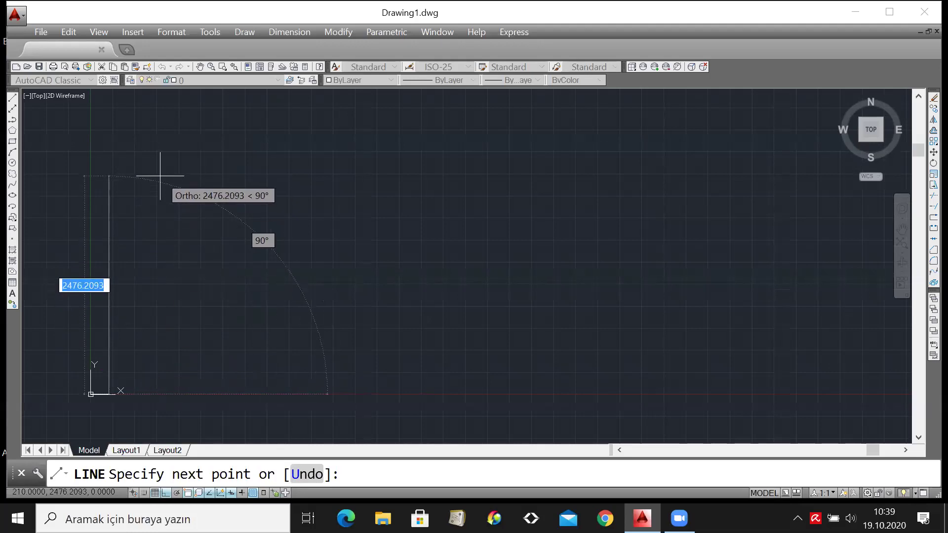
# Draw the rectangle's right edge 297 units straight up from the end of the horizontal segment.
pyautogui.write('2')
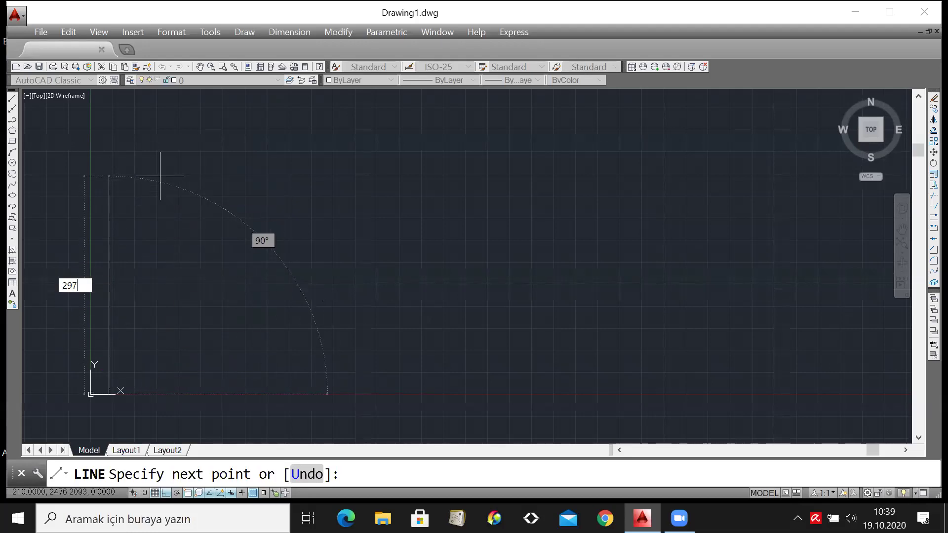
pyautogui.write('97')
pyautogui.press('Return')
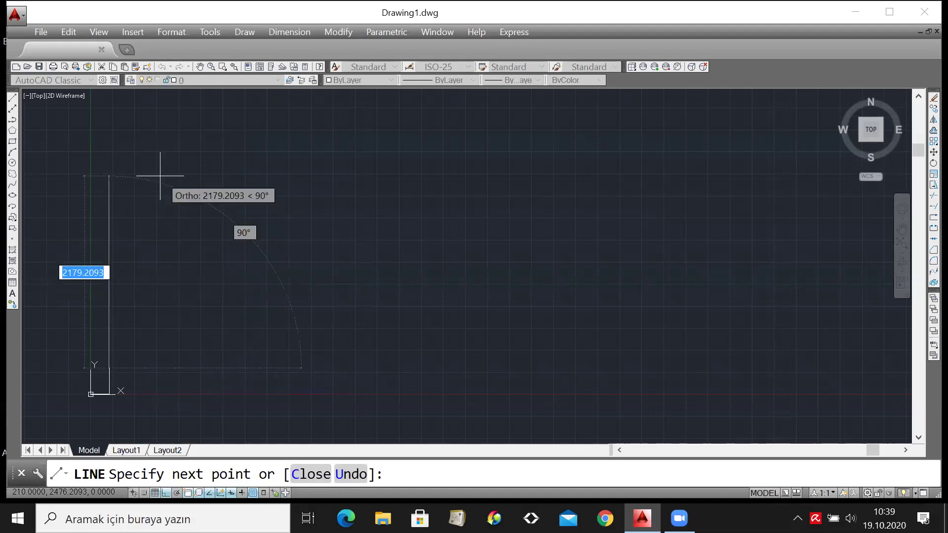
# Draw the rectangle's top edge 210 units back towards the Y axis.
pyautogui.scroll(-3, 46, 322)
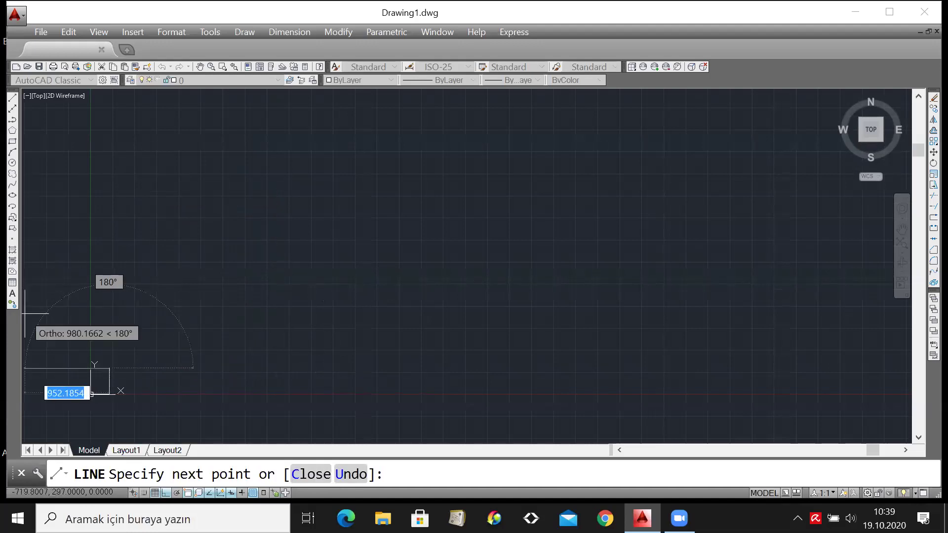
pyautogui.scroll(8, 84, 346)
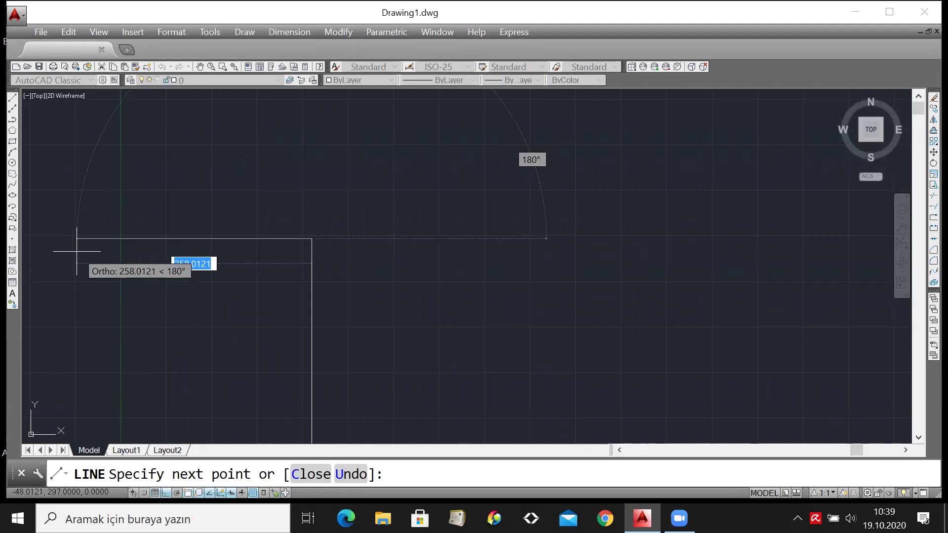
pyautogui.write('210')
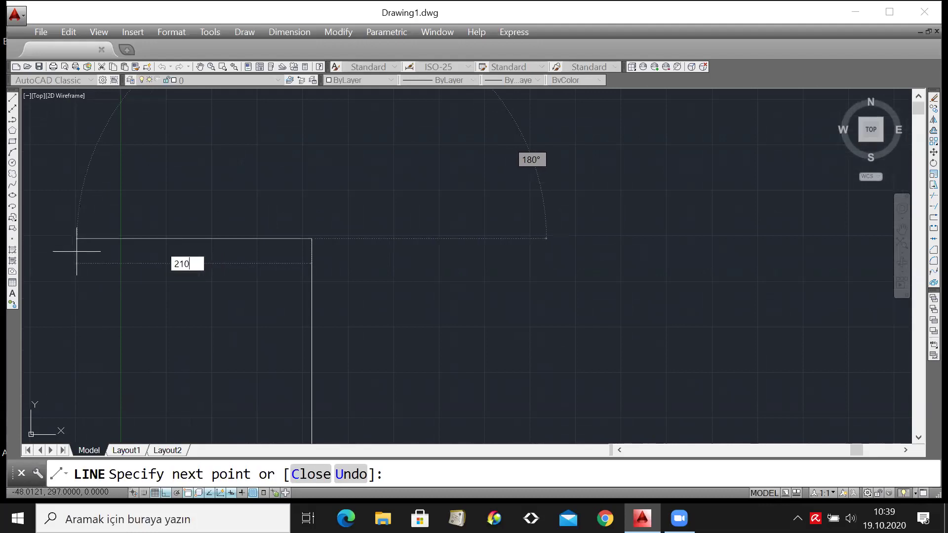
pyautogui.press('Return')
# Close the rectangle with a vertical segment down to the origin and end the line.
pyautogui.scroll(-4, 105, 246)
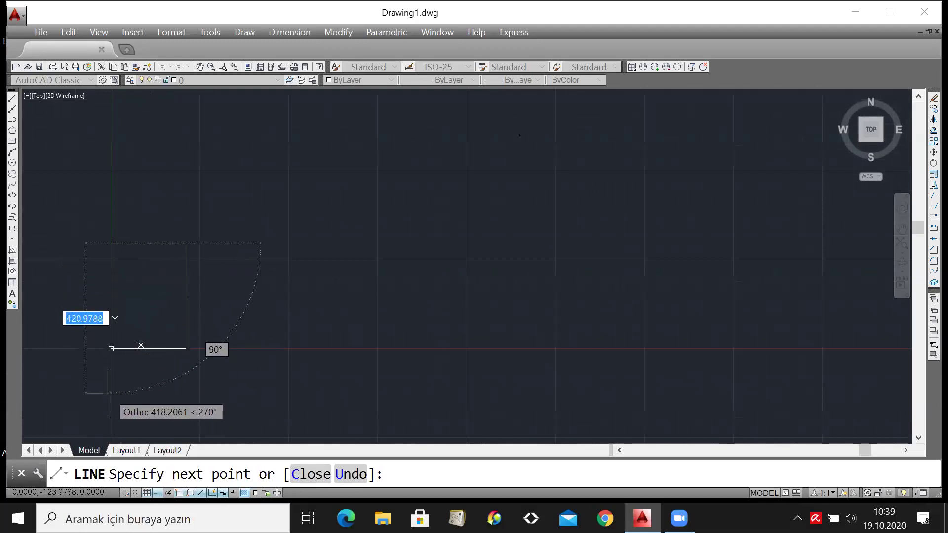
pyautogui.write('297')
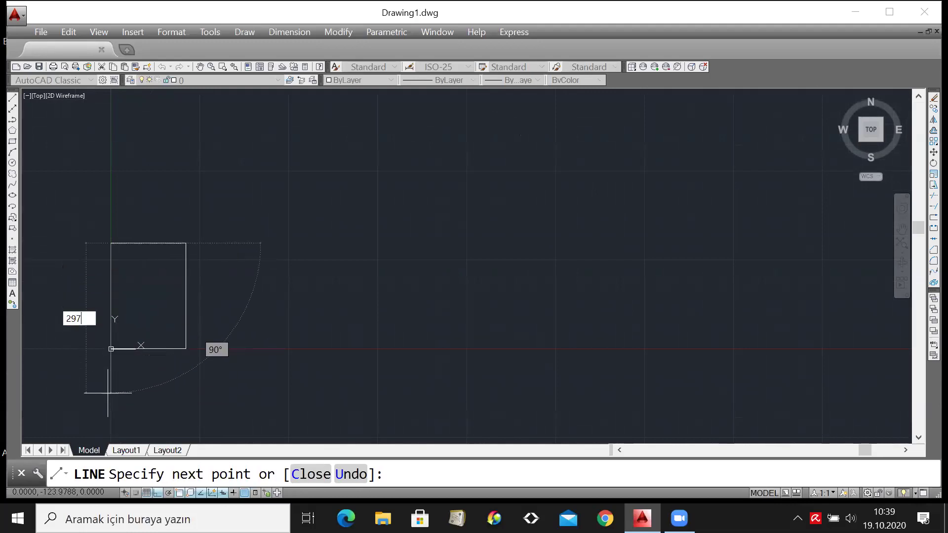
pyautogui.press('BackSpace')
pyautogui.press('BackSpace')
pyautogui.press('BackSpace')
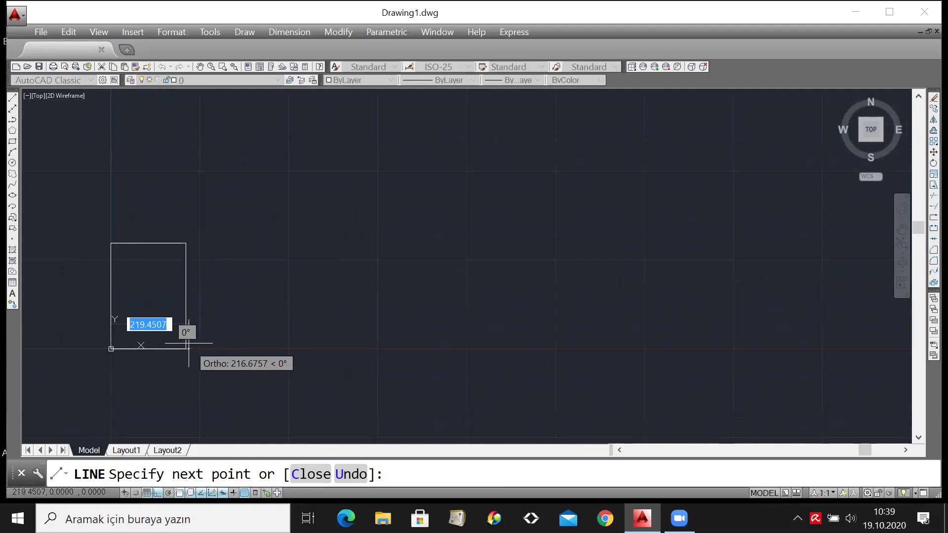
pyautogui.press('Escape')
# Window-select the whole rectangle and delete it.
pyautogui.click(53, 205)
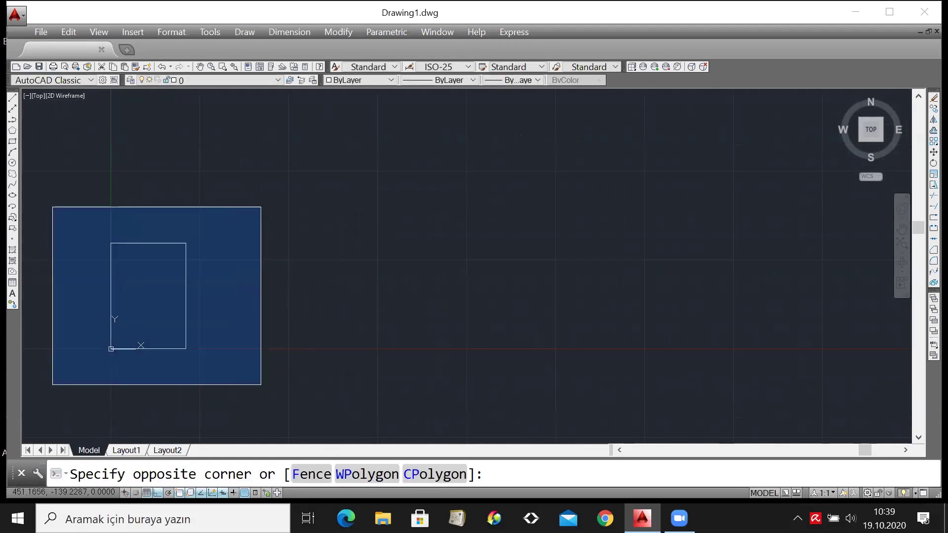
pyautogui.click(297, 427)
pyautogui.press('Delete')
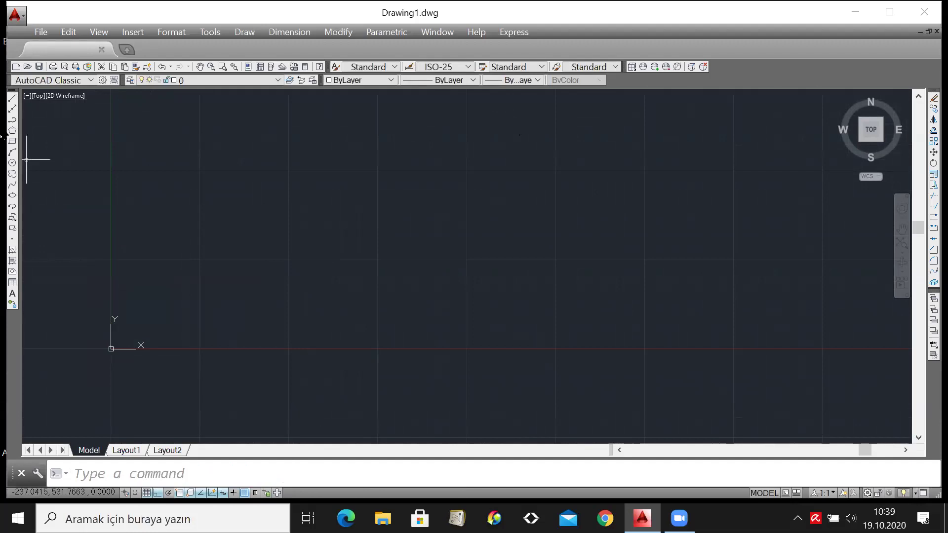
# Draw a line from 0,0 to the point 210,0.
pyautogui.click(12, 99)
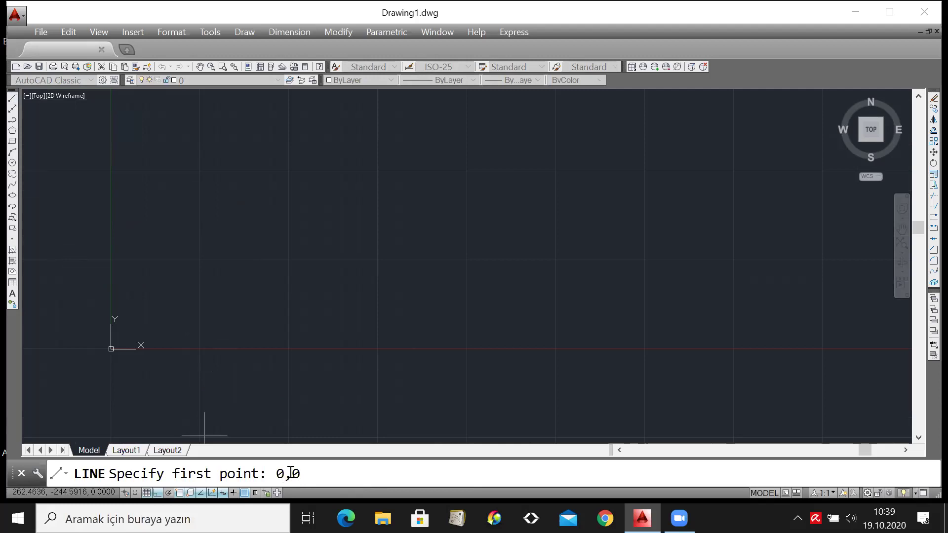
pyautogui.press('Return')
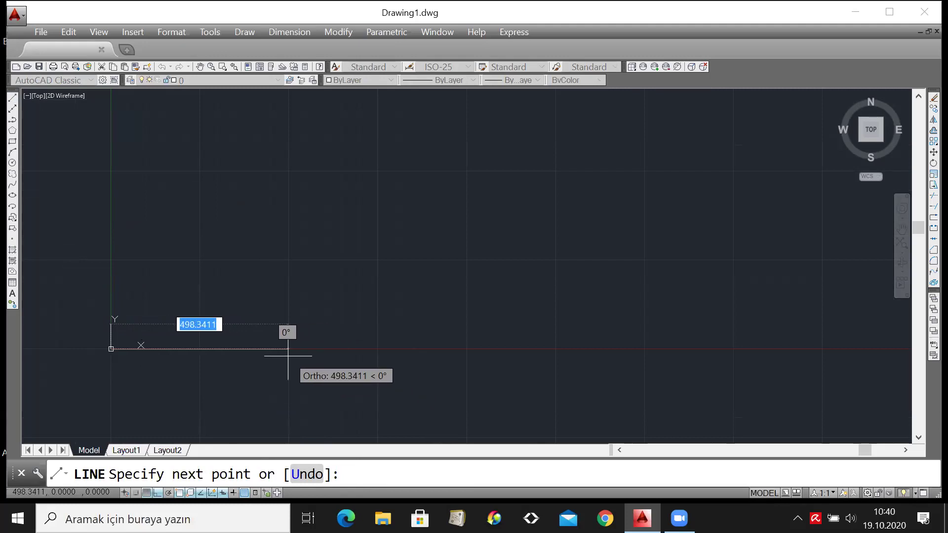
pyautogui.write('210')
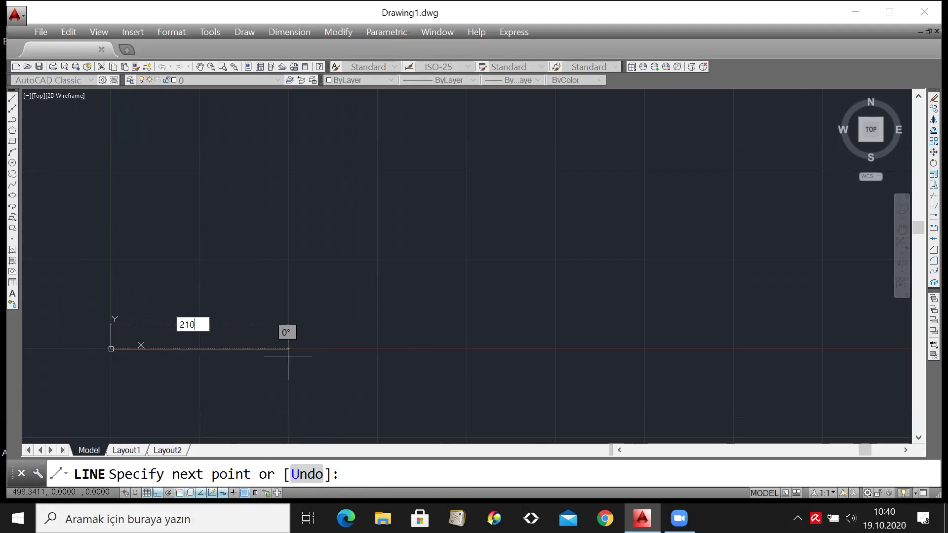
pyautogui.press('Tab')
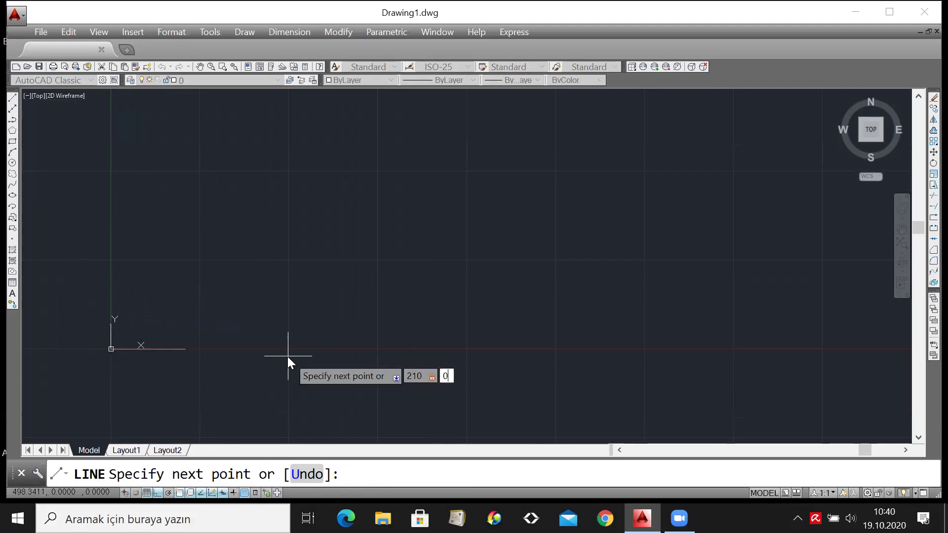
pyautogui.press('Return')
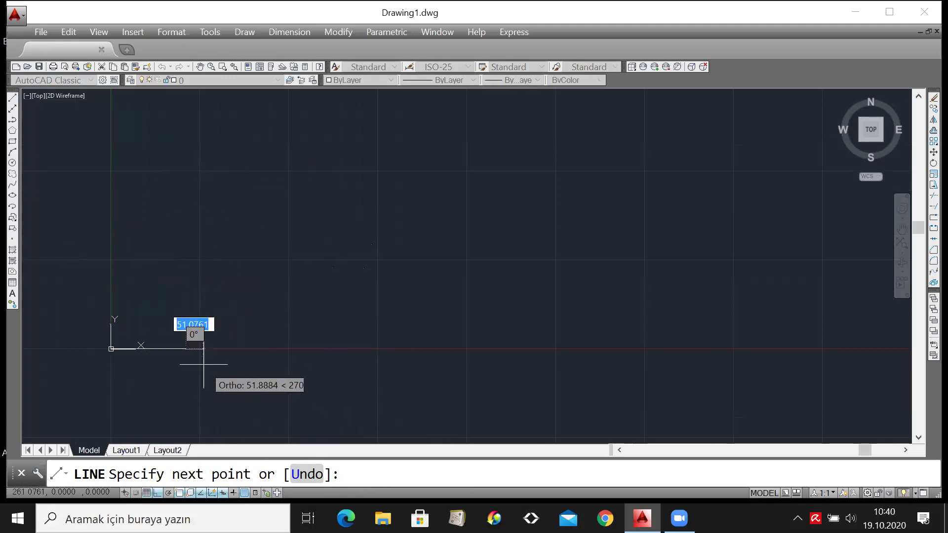
pyautogui.click(187, 352)
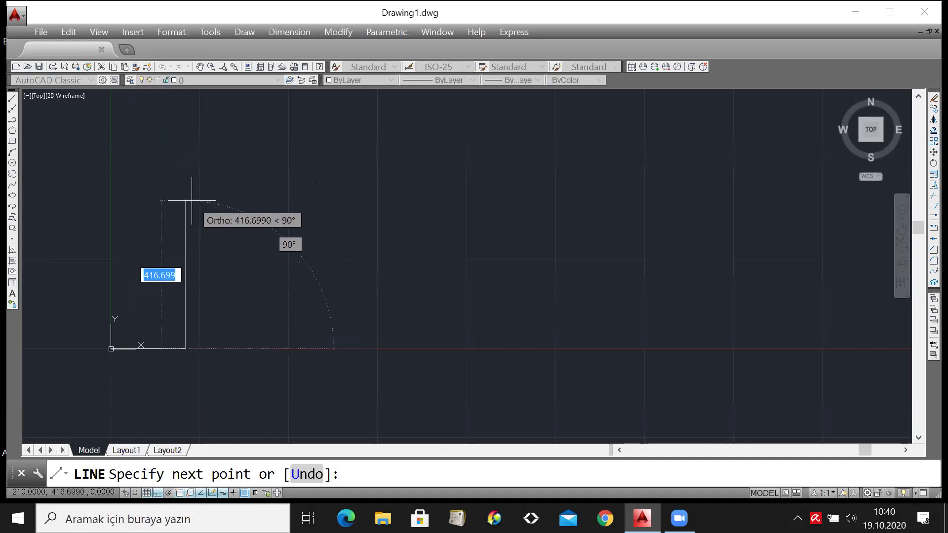
# Try a second segment with the coordinates 21,297 and undo it within the line command.
pyautogui.write('21')
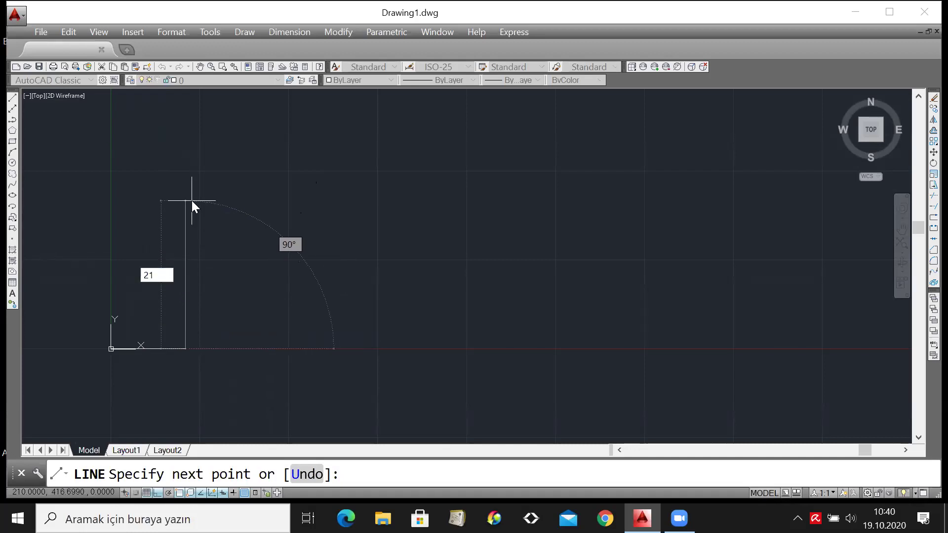
pyautogui.press('Tab')
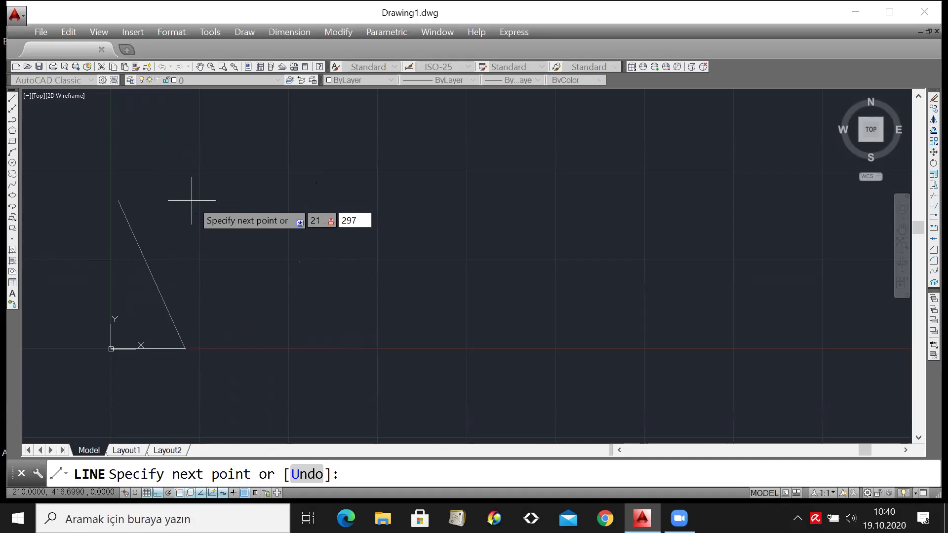
pyautogui.write('297')
pyautogui.press('Return')
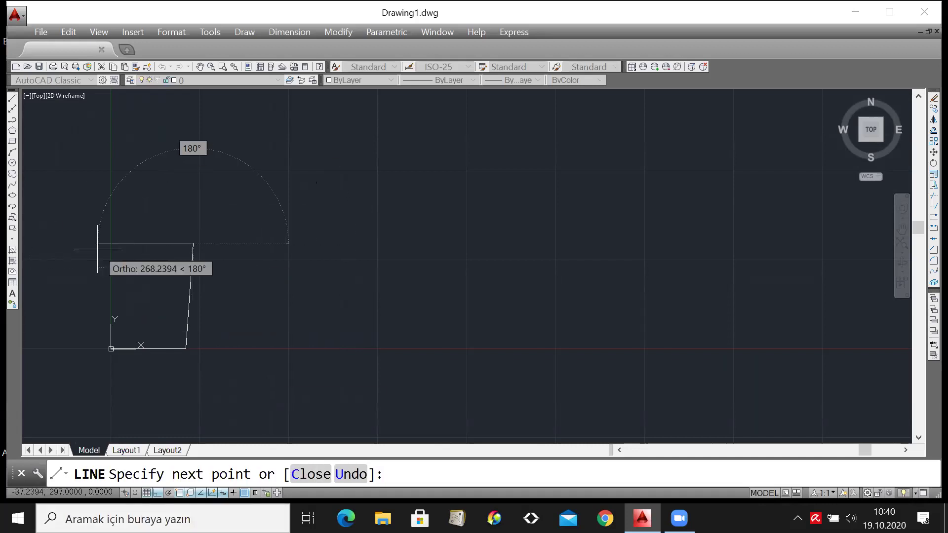
pyautogui.write('u')
pyautogui.press('Return')
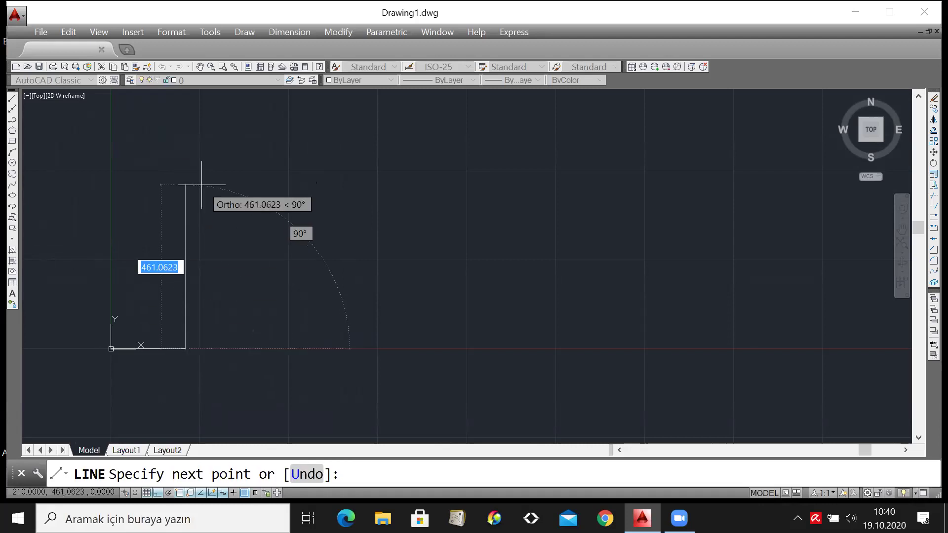
# Add a segment from the end of the horizontal line by entering the coordinates 210,297.
pyautogui.write('210')
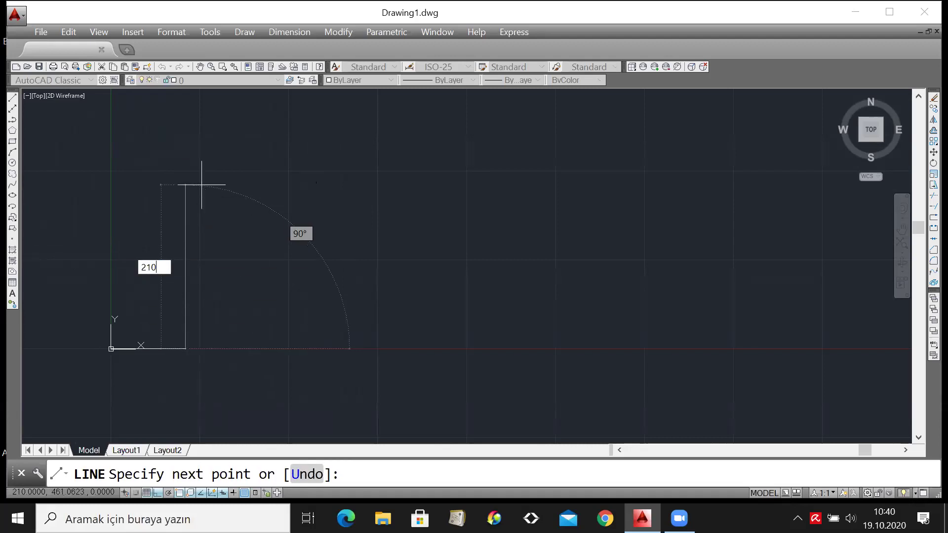
pyautogui.write(',')
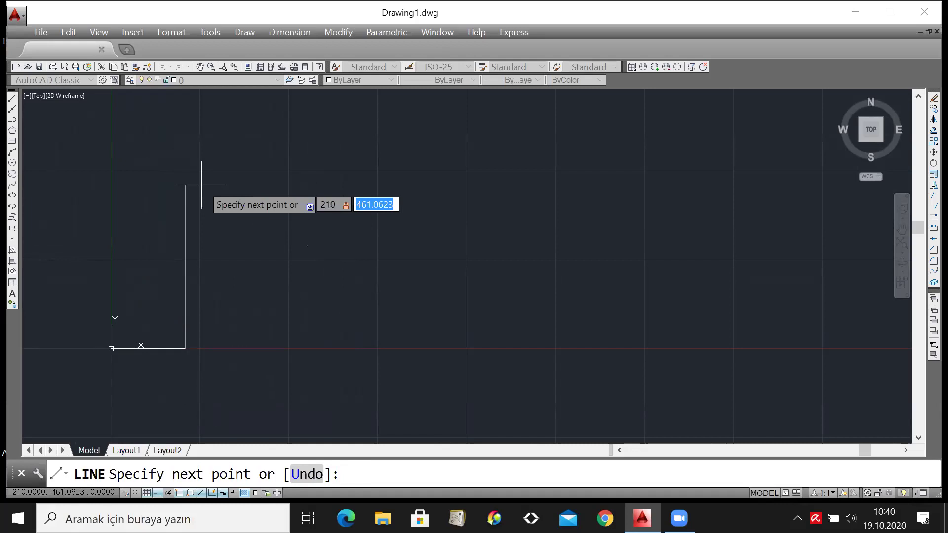
pyautogui.write('297')
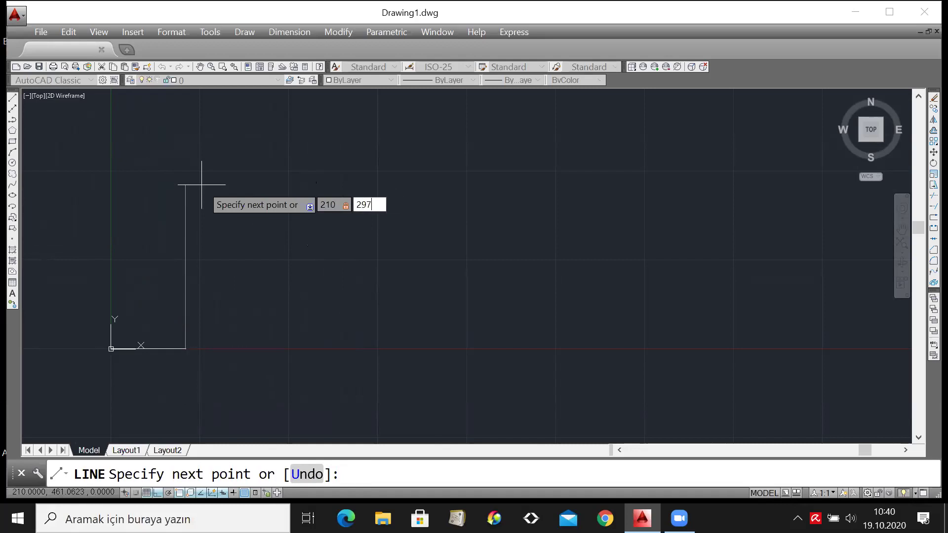
pyautogui.press('Return')
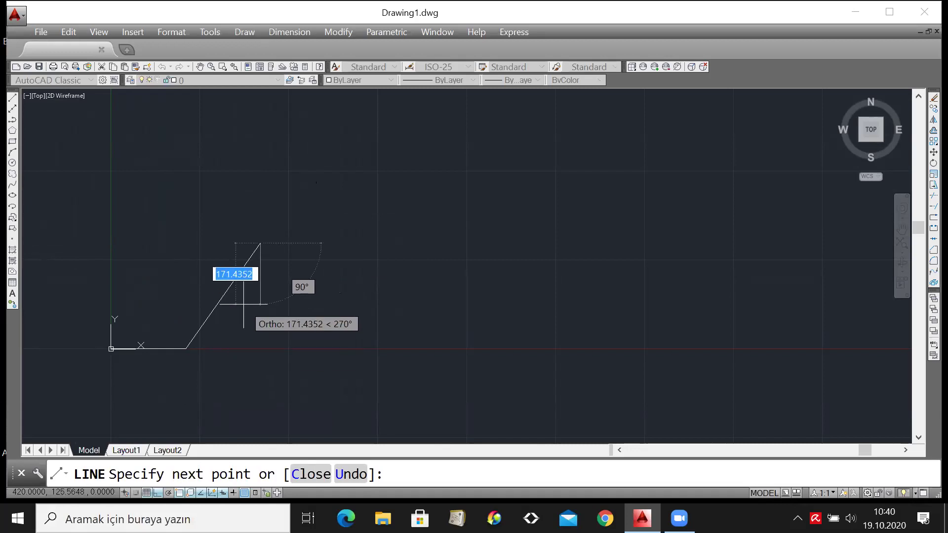
# Undo the diagonal segment within the line command, going back to the end of the horizontal line.
pyautogui.write('u')
pyautogui.press('Return')
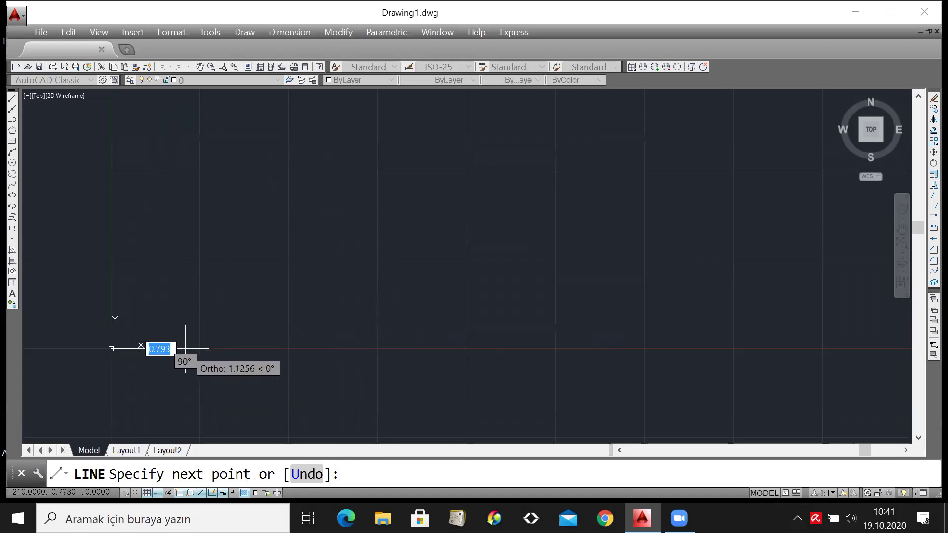
pyautogui.click(187, 348)
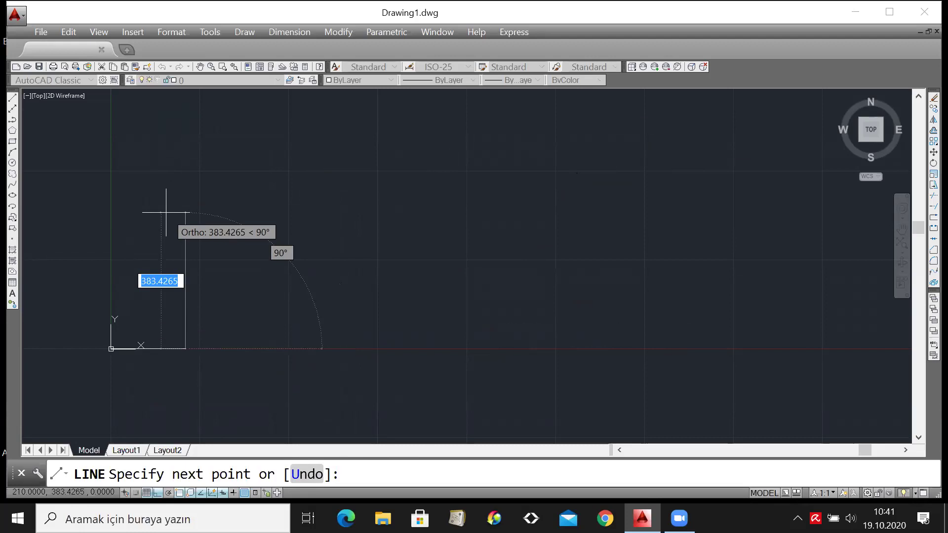
# Add a vertical segment from the end of the horizontal line with the coordinates 0,297 and end the line command.
pyautogui.write('0')
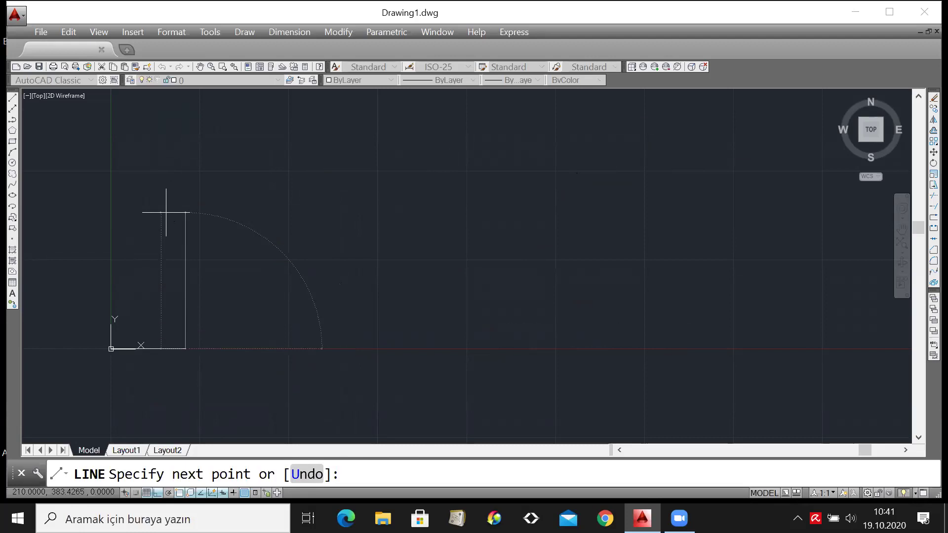
pyautogui.write(',')
pyautogui.press('BackSpace')
pyautogui.press('BackSpace')
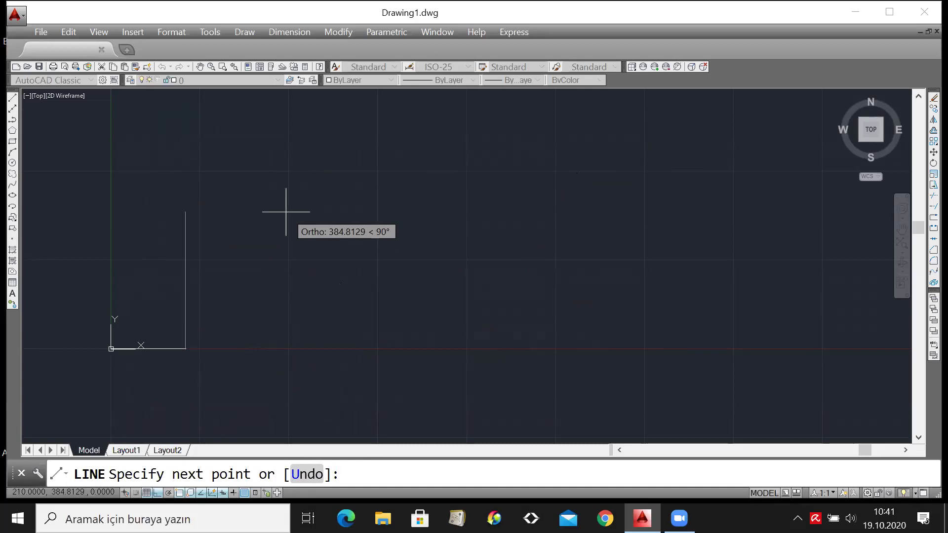
pyautogui.write('0,297')
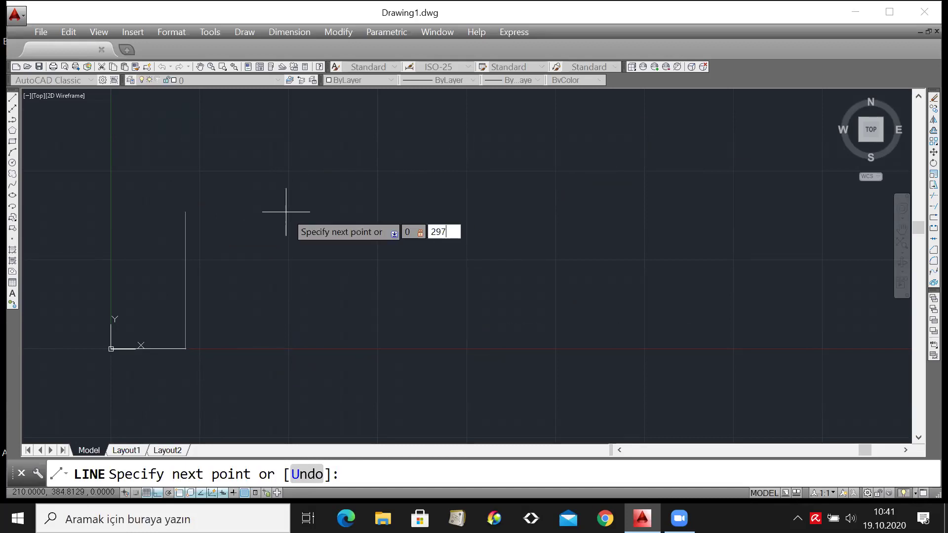
pyautogui.press('Return')
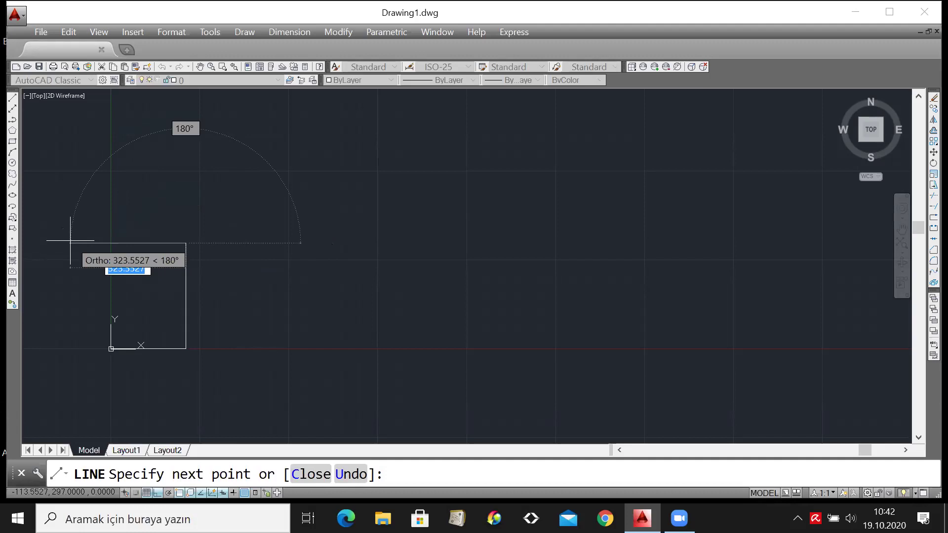
pyautogui.press('Escape')
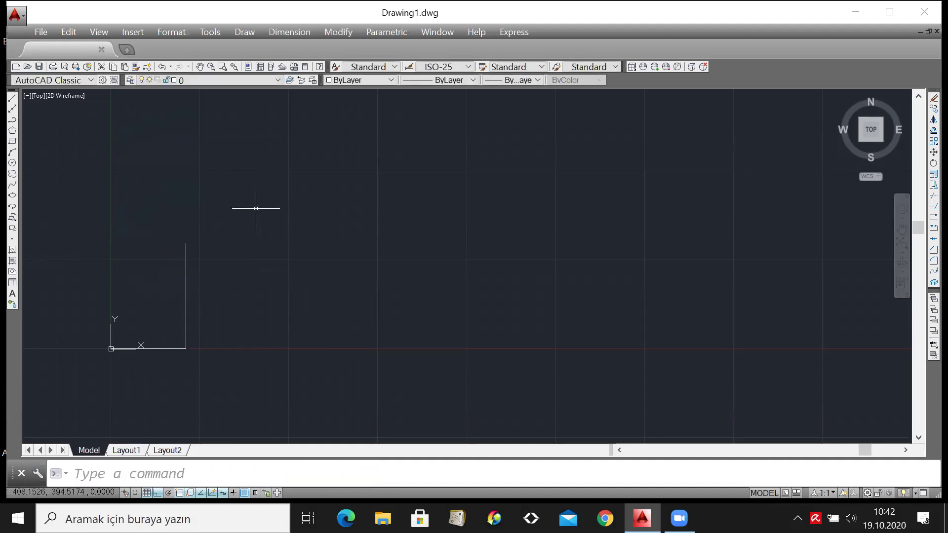
# Window-select the horizontal and vertical lines and delete them.
pyautogui.click(24, 163)
pyautogui.click(280, 419)
pyautogui.press('Delete')
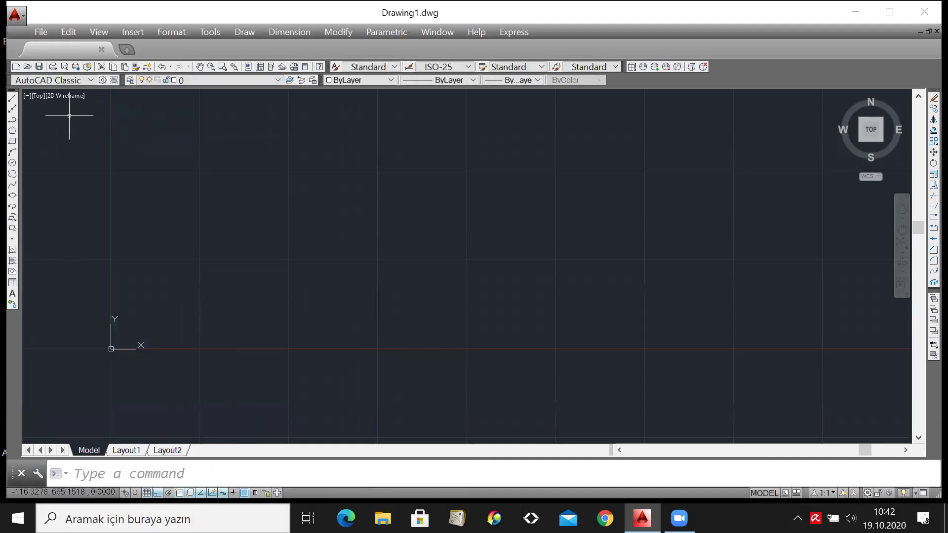
# Draw connected lines from the origin, 210 horizontally to the right and 297 vertically upward, using direct lengths.
pyautogui.click(12, 98)
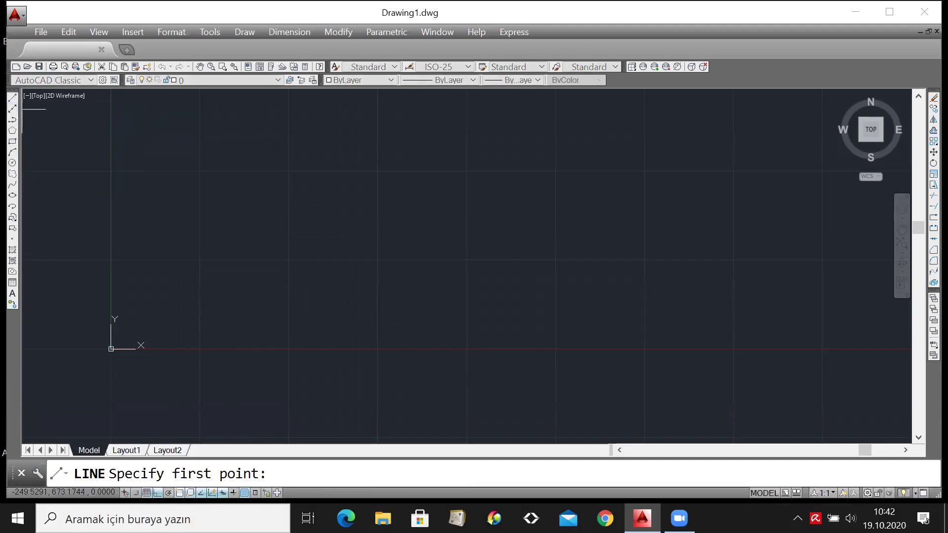
pyautogui.write('0')
pyautogui.press('Return')
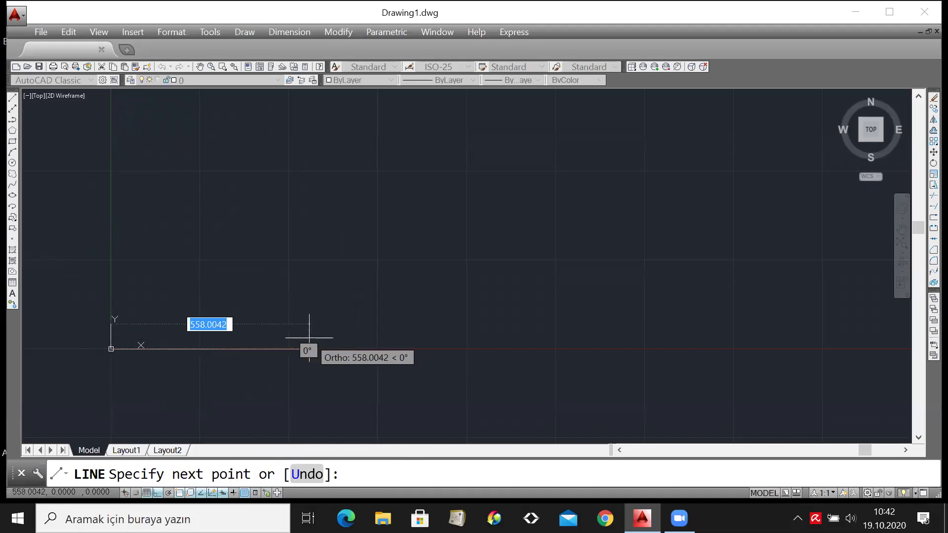
pyautogui.write('21')
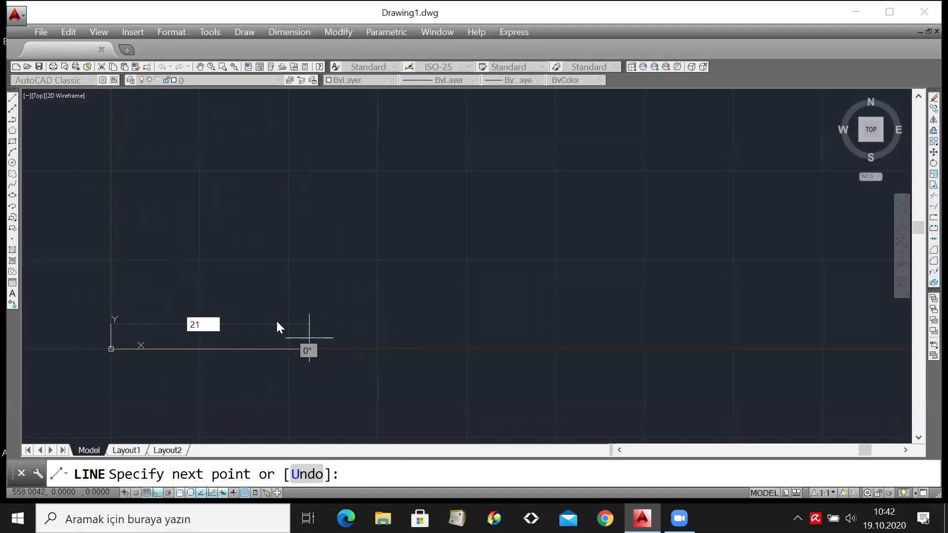
pyautogui.write('0')
pyautogui.press('Return')
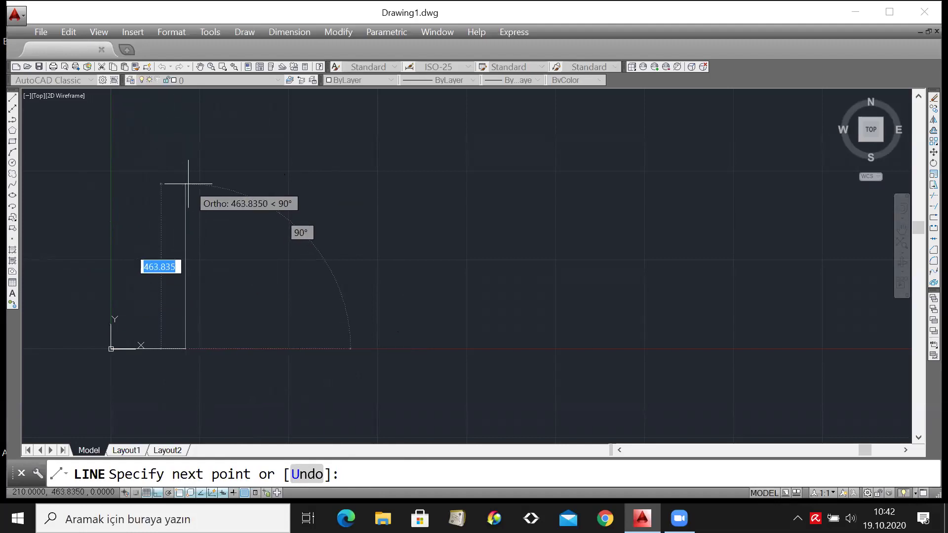
pyautogui.write('297')
pyautogui.press('Return')
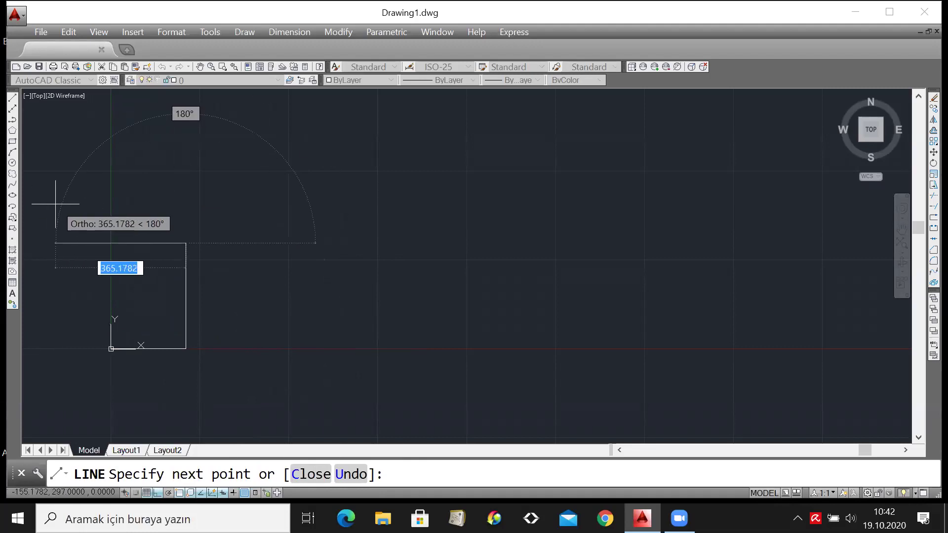
# Continue the outline with a 210 segment to the left and a 210 segment downward, and end the line command.
pyautogui.write('210')
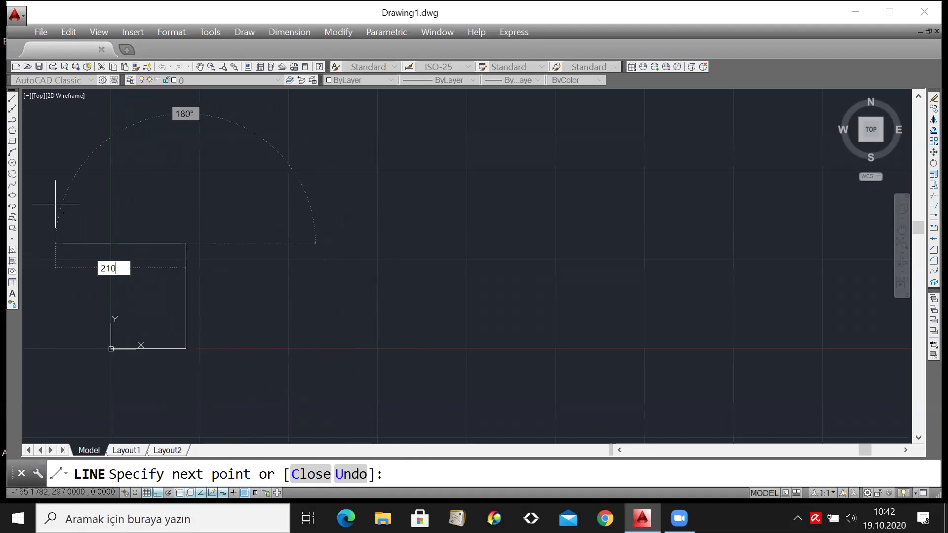
pyautogui.press('Return')
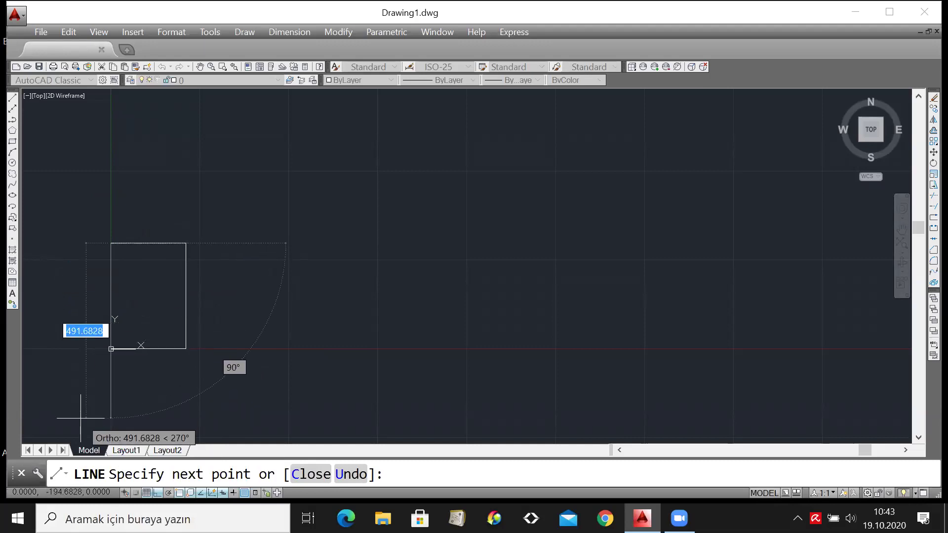
pyautogui.write('210')
pyautogui.press('Return')
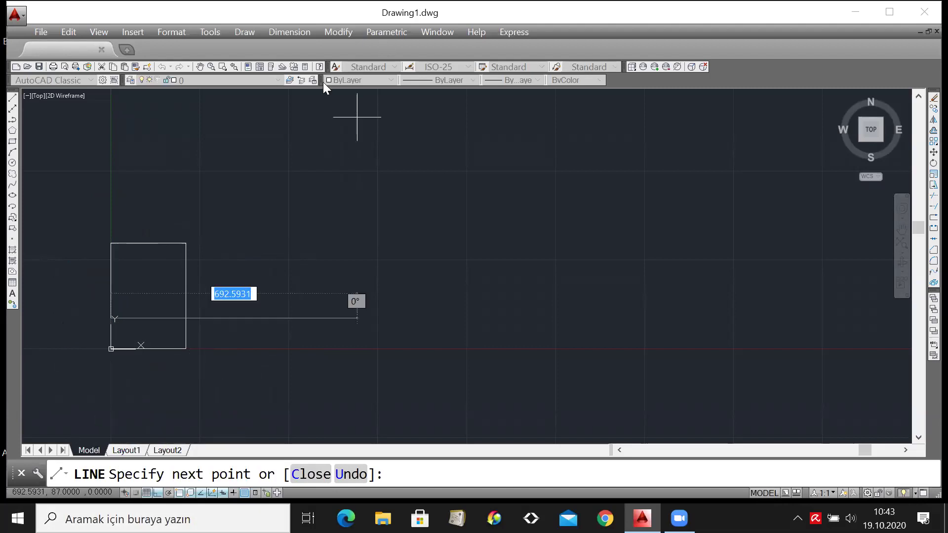
pyautogui.press('Escape')
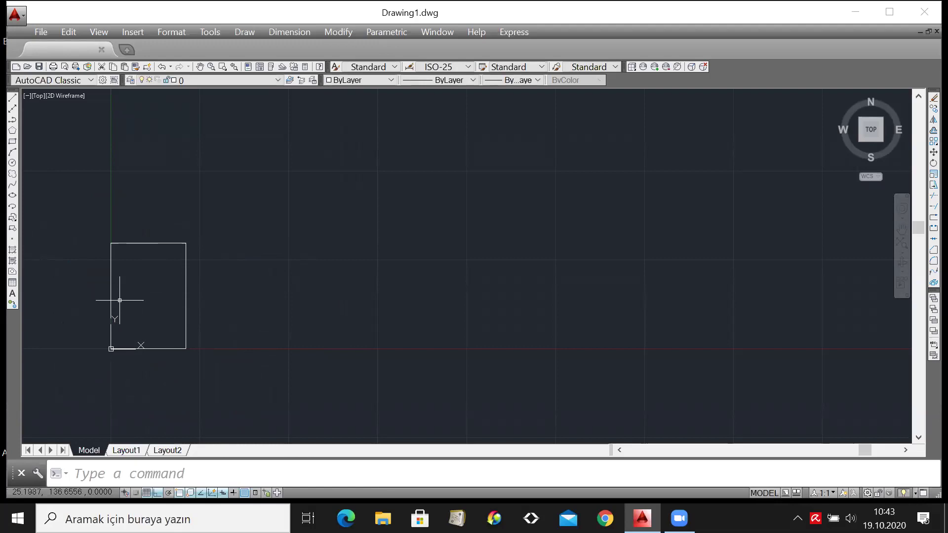
# Undo the whole last line command, removing the outline just drawn.
pyautogui.click(41, 32)
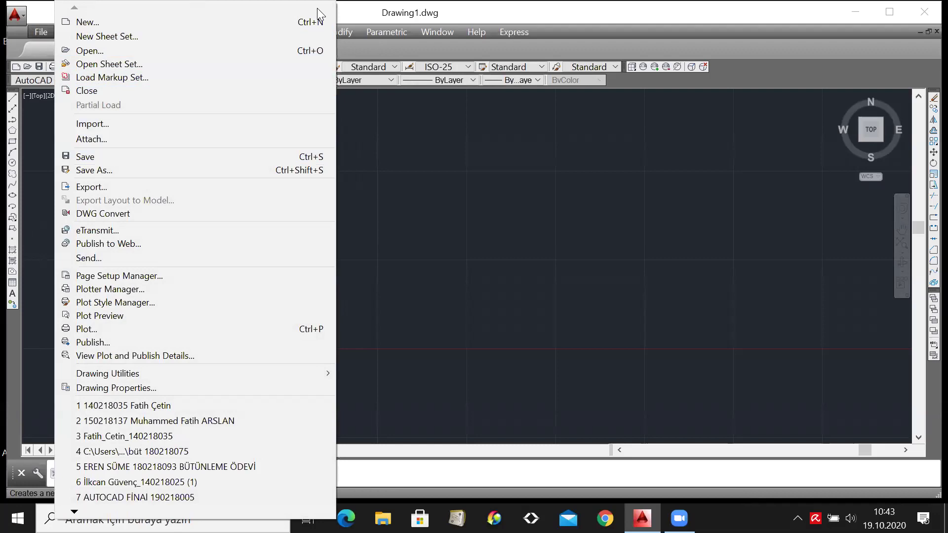
pyautogui.press('Escape')
pyautogui.click(68, 32)
pyautogui.click(84, 49)
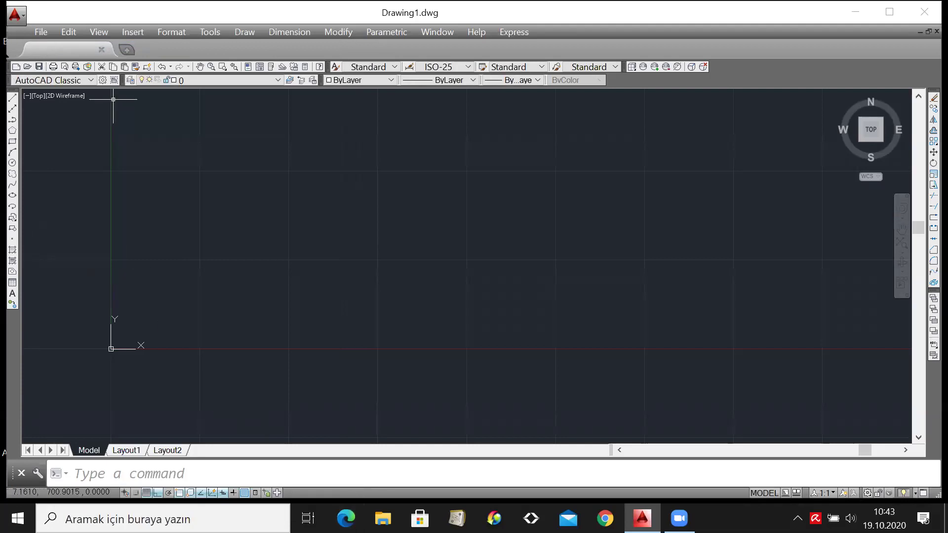
# Draw connected lines from 0,0, with a 210 segment to the right and a 297 segment upward.
pyautogui.click(12, 97)
pyautogui.write('0,0')
pyautogui.press('Return')
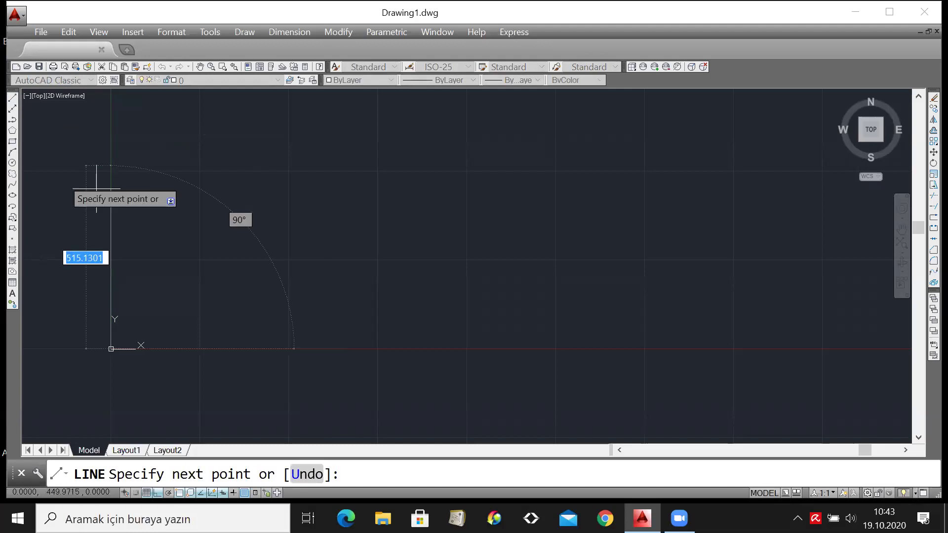
pyautogui.write('210')
pyautogui.press('Return')
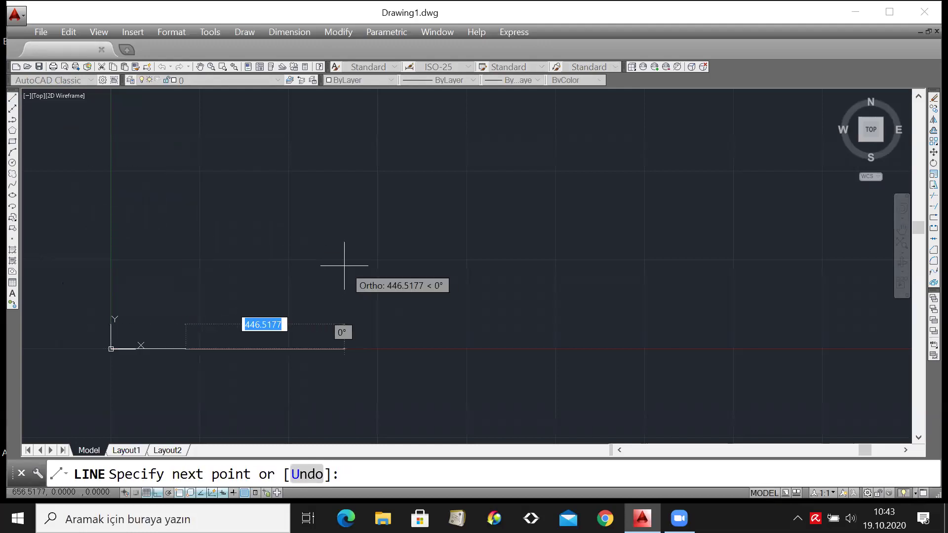
pyautogui.write('297')
pyautogui.press('Return')
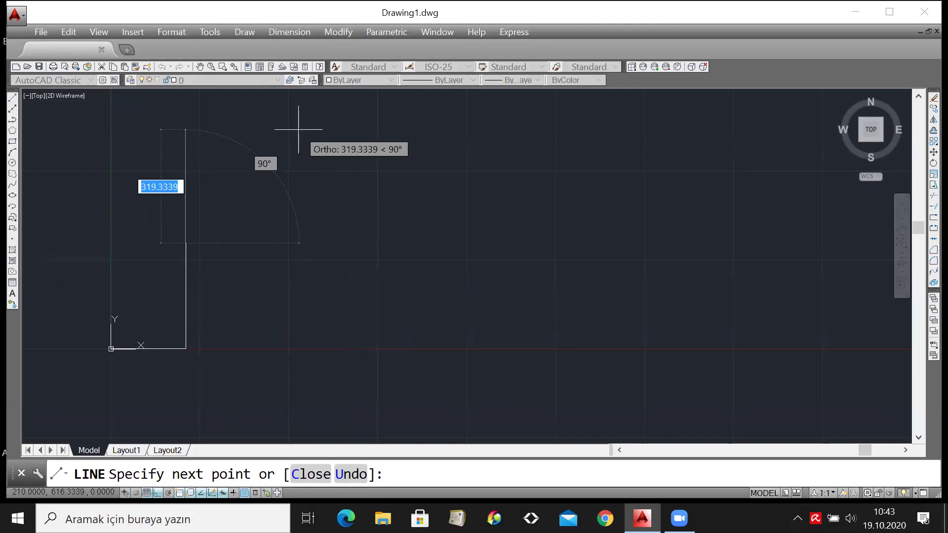
# Add a 210 segment to the left and complete the frame with the Close option.
pyautogui.write('2')
pyautogui.press('BackSpace')
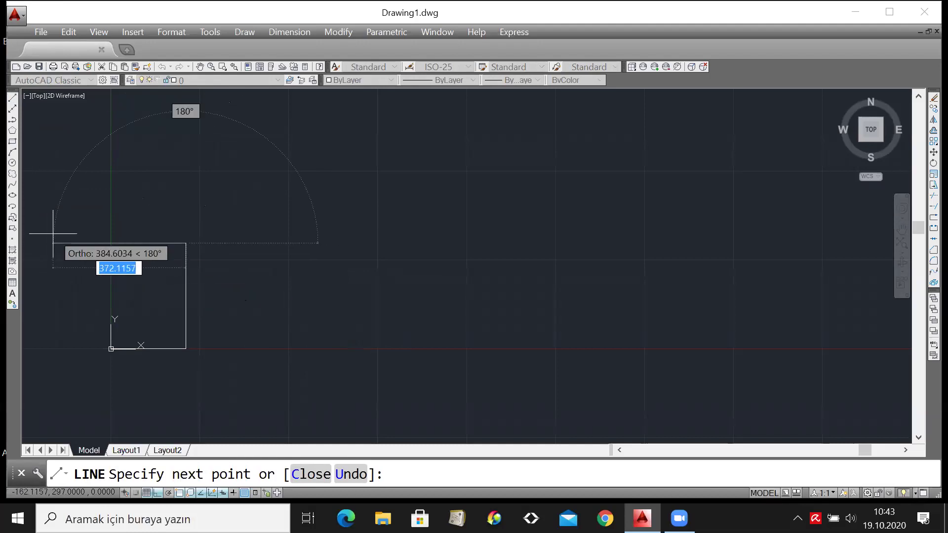
pyautogui.write('210')
pyautogui.press('Return')
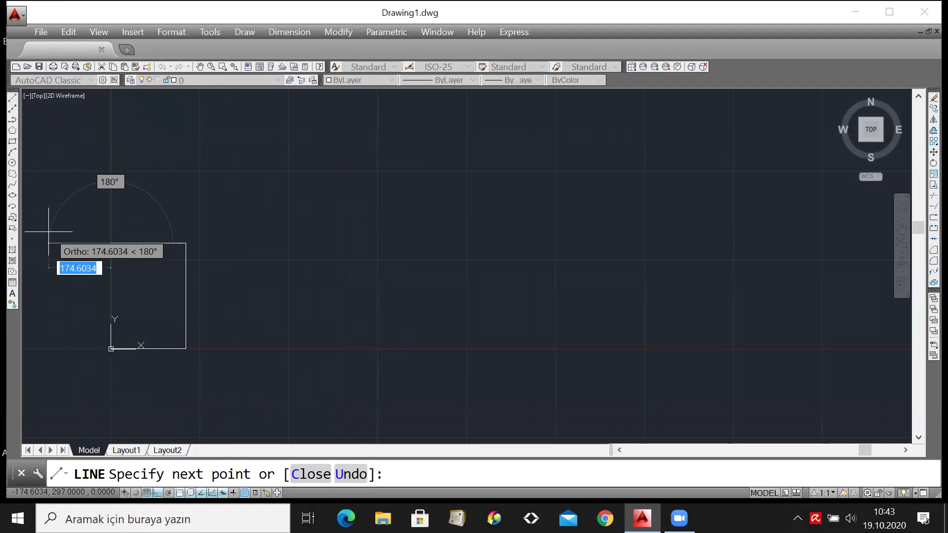
pyautogui.write('c')
pyautogui.press('Return')
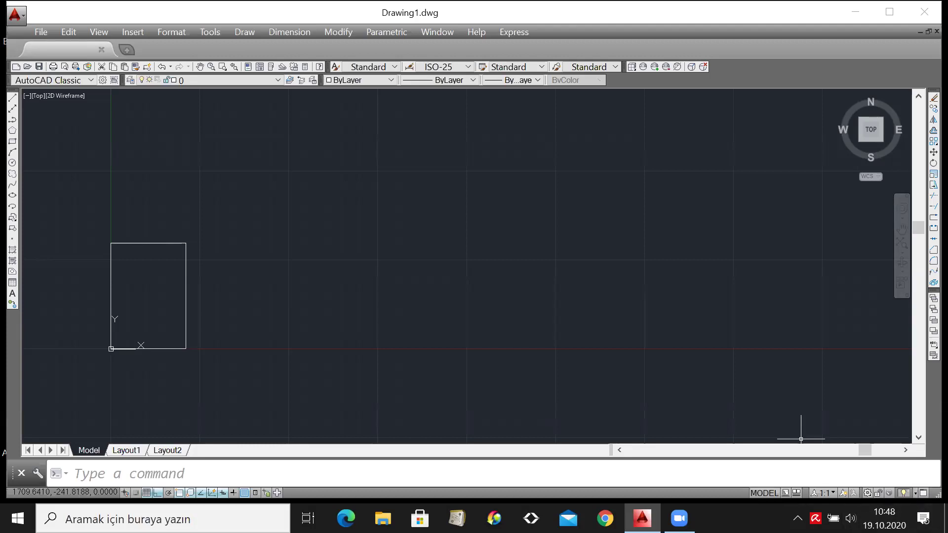
pyautogui.click(161, 67)
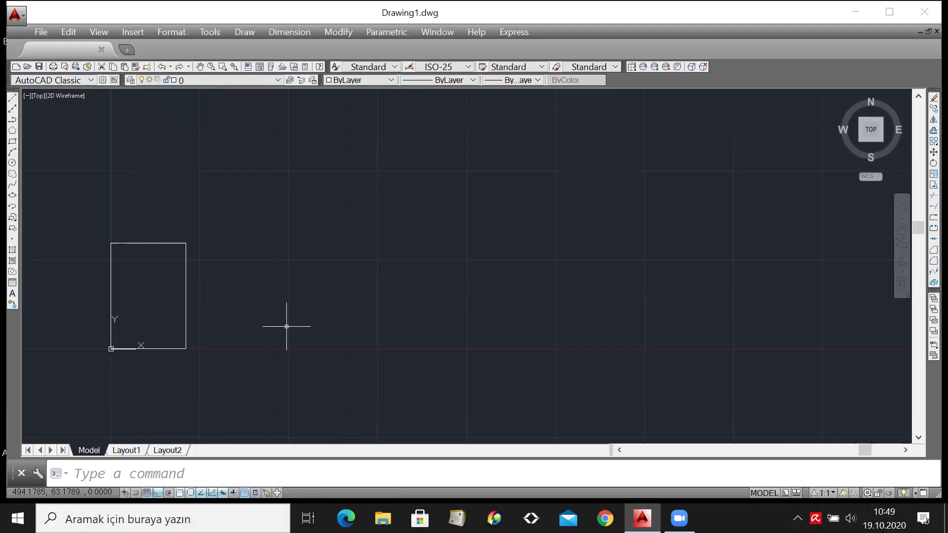
# Switch to the desktop and open "Yazı, çizgi ve geo. çizimler" from the first subfolder of Teknik Resim in "2020-2021 Güz Dönemi Uzaktan Eğitim".
pyautogui.click(856, 12)
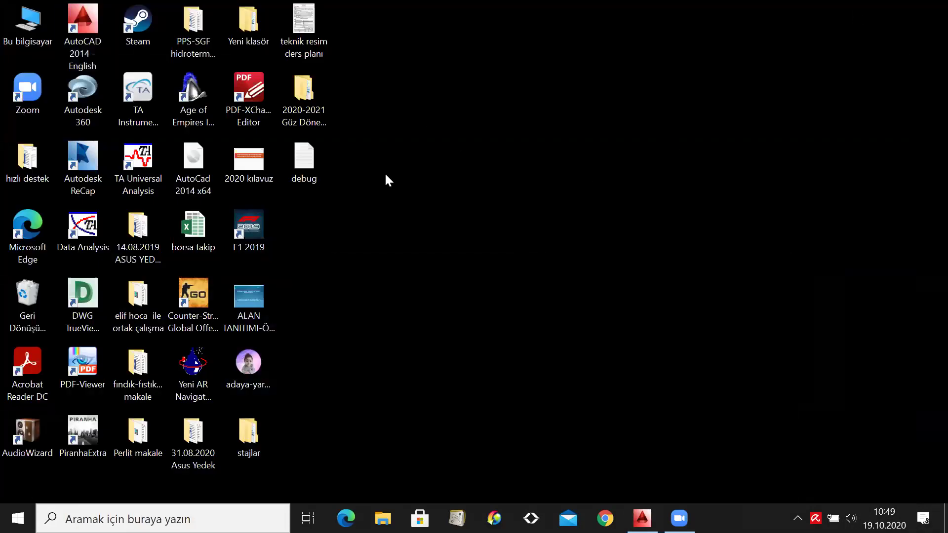
pyautogui.doubleClick(314, 93)
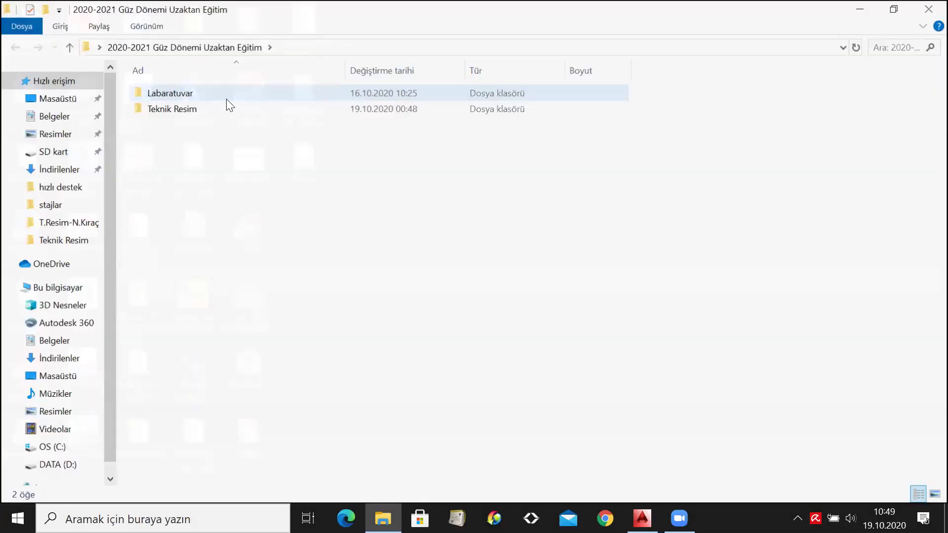
pyautogui.doubleClick(213, 113)
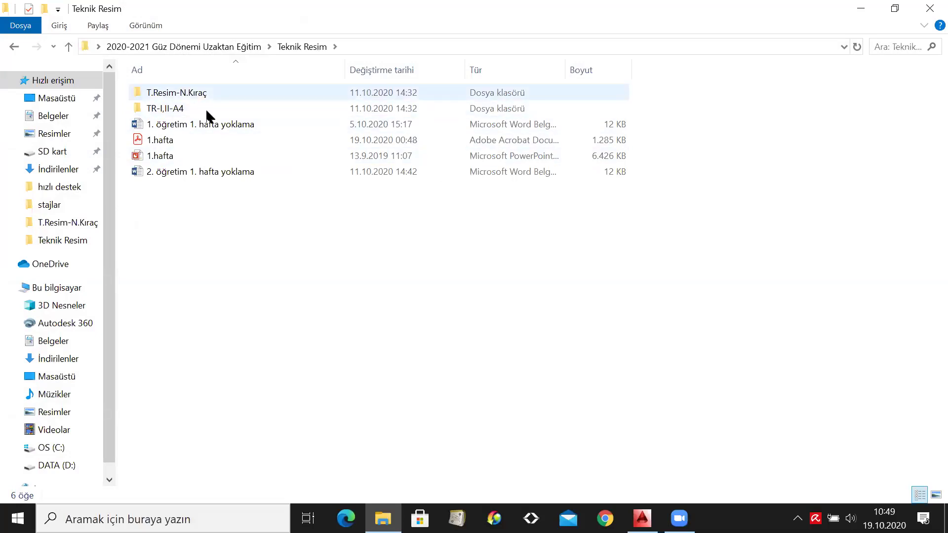
pyautogui.click(195, 93)
pyautogui.doubleClick(195, 93)
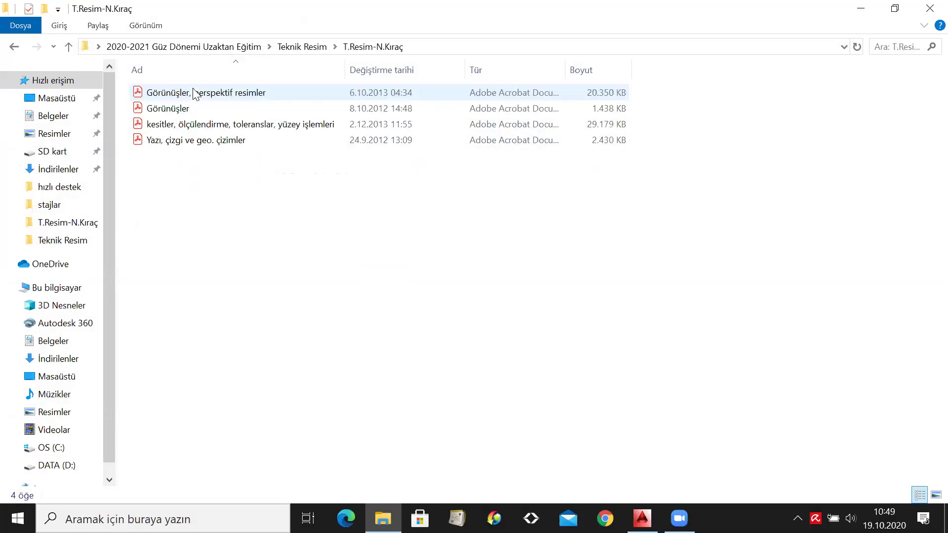
pyautogui.doubleClick(205, 144)
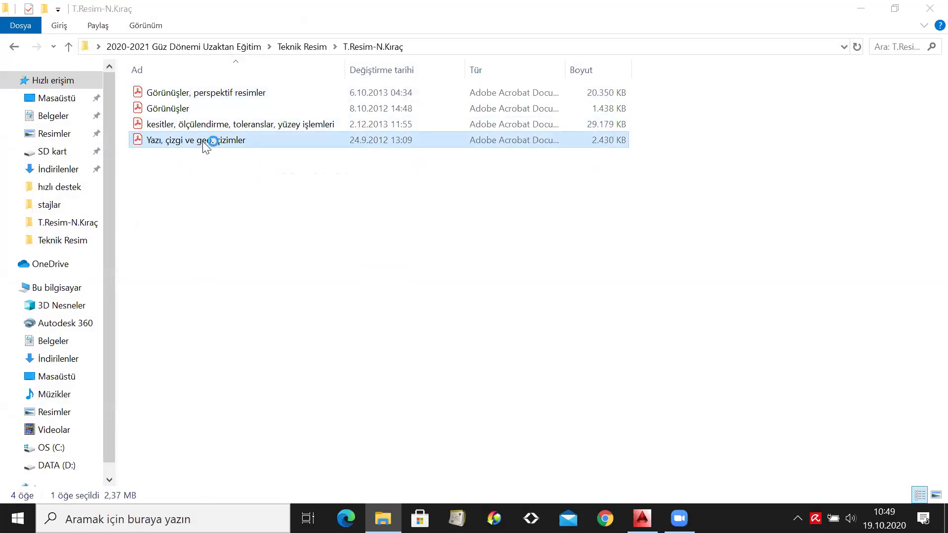
# Look through pages 17 to 22 of the notes, examining the tangent constructions, the worked examples in section 2.2 and the dimensioned parts.
pyautogui.moveTo(680, 117); pyautogui.dragTo(689, 492)
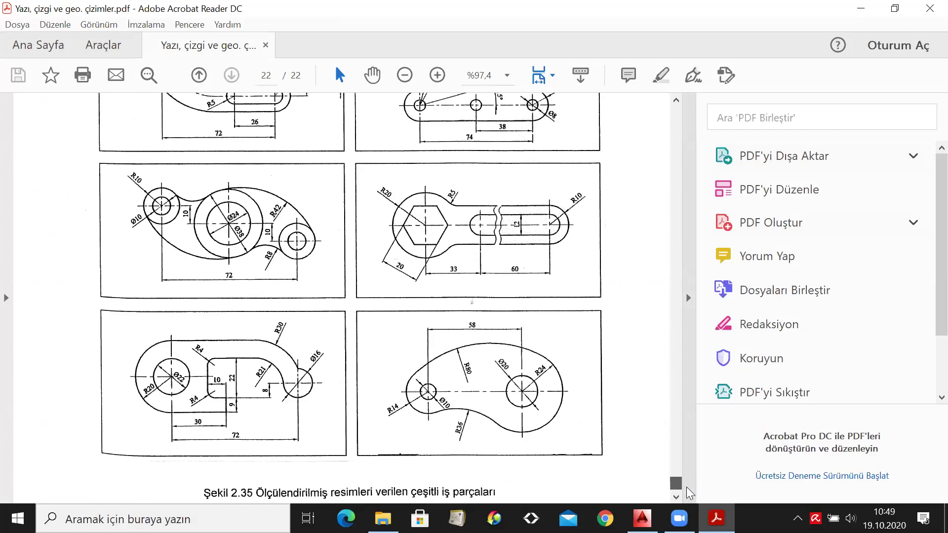
pyautogui.moveTo(687, 488); pyautogui.dragTo(698, 444)
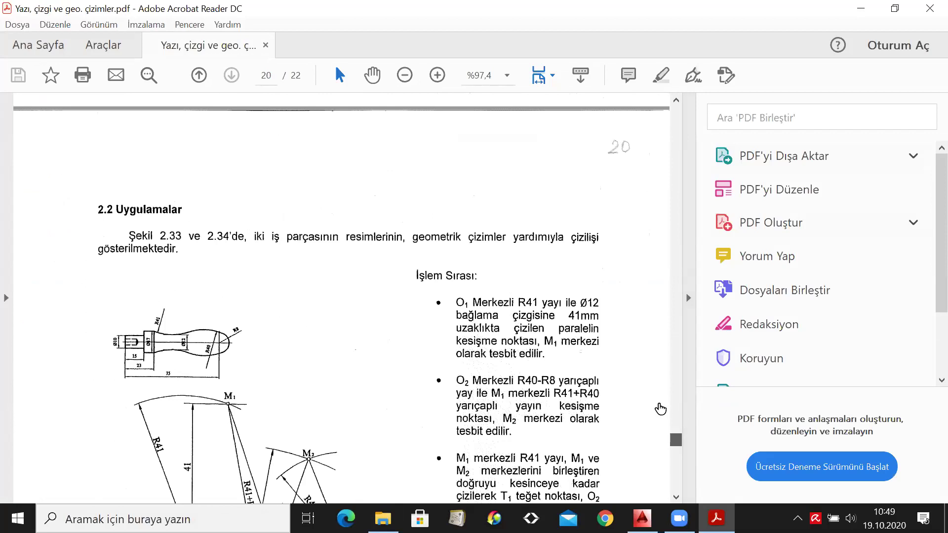
pyautogui.scroll(15, 484, 315)
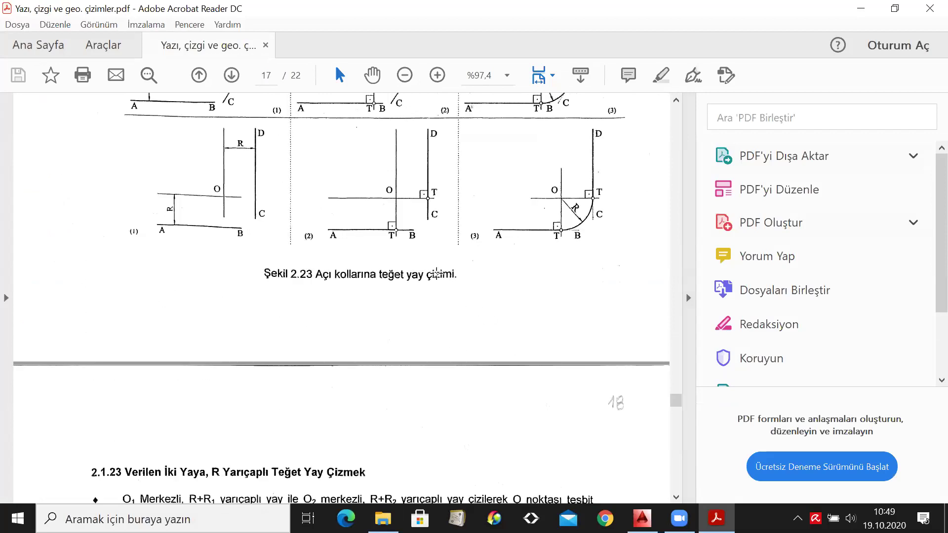
pyautogui.scroll(-2, 445, 286)
pyautogui.scroll(-14, 444, 286)
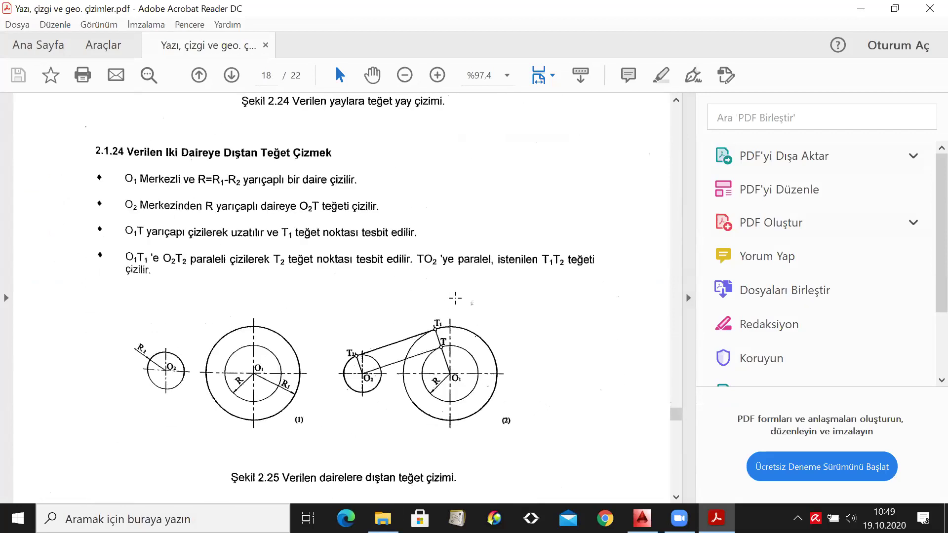
pyautogui.scroll(-10, 653, 360)
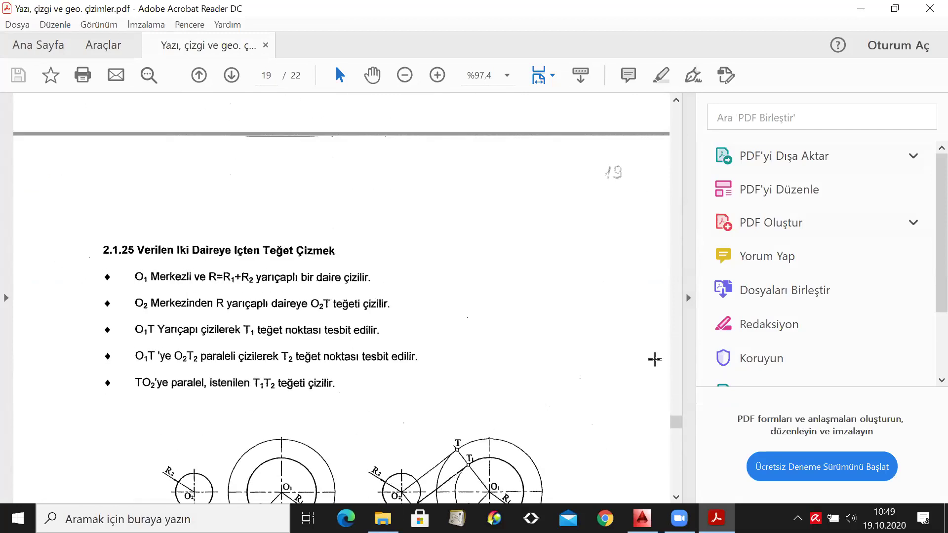
pyautogui.scroll(-12, 653, 360)
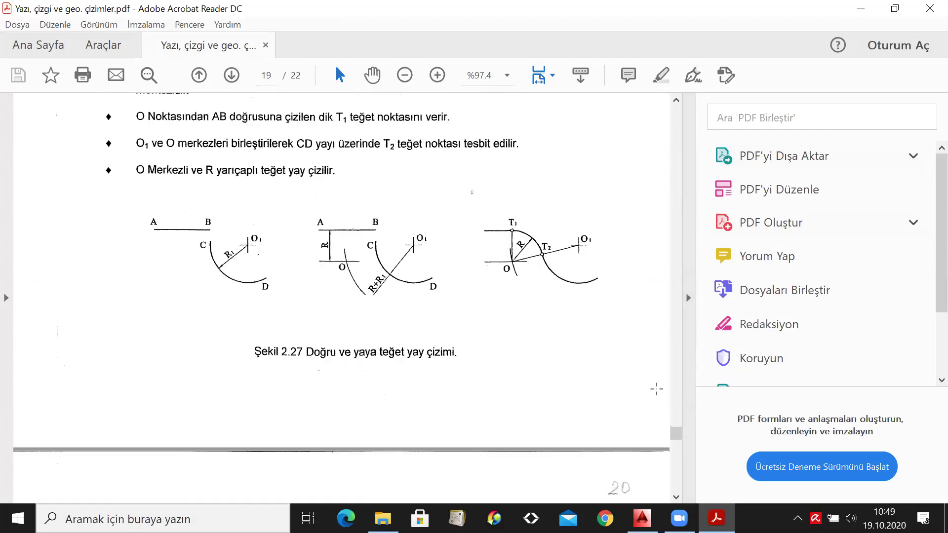
pyautogui.scroll(-10, 657, 393)
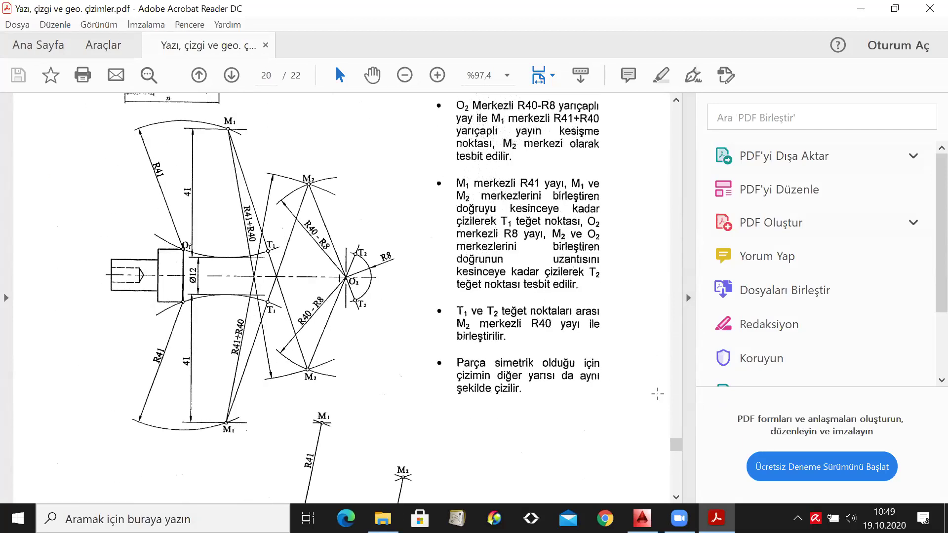
pyautogui.moveTo(677, 444); pyautogui.dragTo(685, 447)
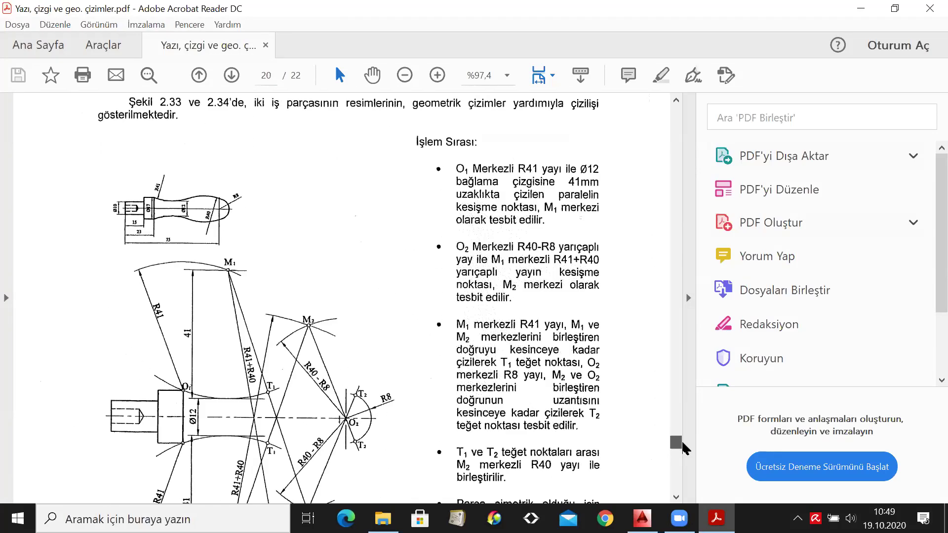
pyautogui.moveTo(684, 448); pyautogui.dragTo(691, 468)
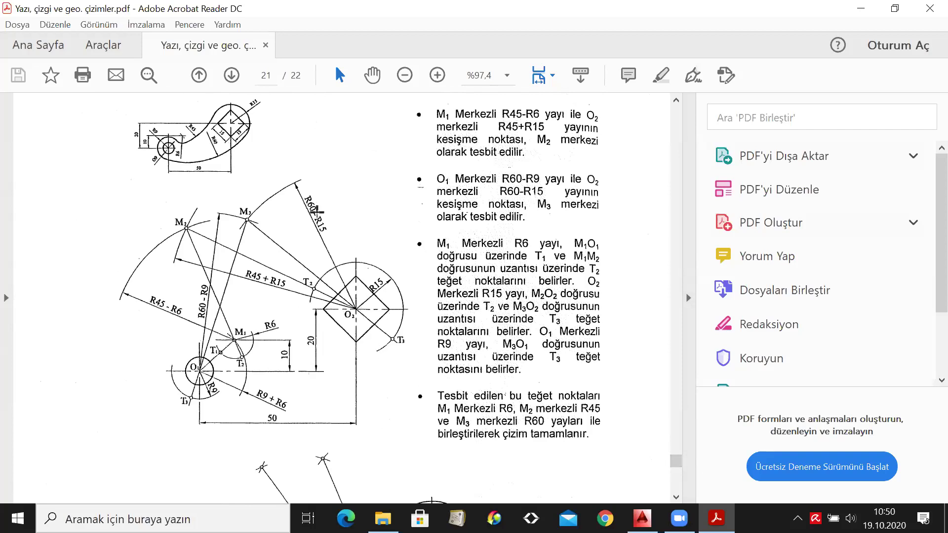
pyautogui.scroll(2, 184, 190)
pyautogui.scroll(1, 355, 220)
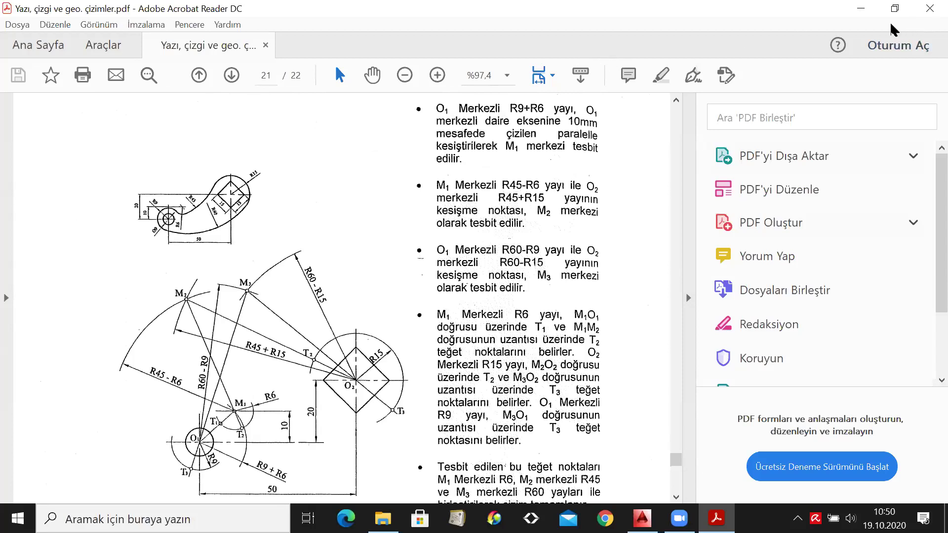
# Close the PDF and its folder window, and switch back to the AutoCAD drawing with the frame.
pyautogui.click(927, 7)
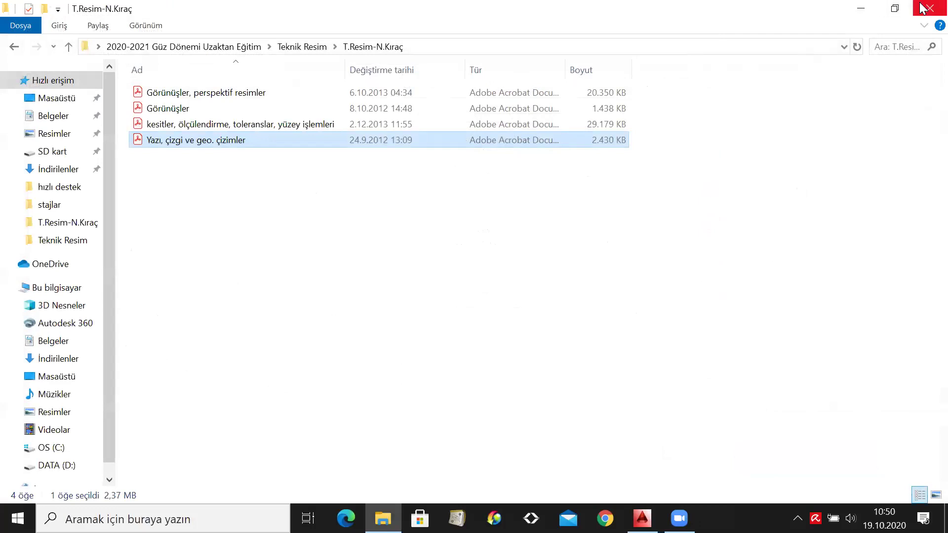
pyautogui.click(921, 6)
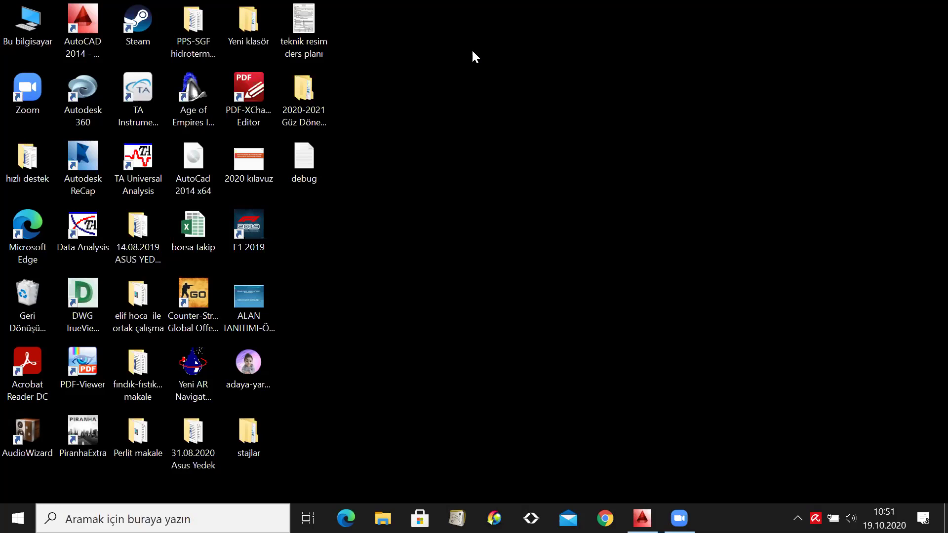
pyautogui.hotkey('alt', 'Tab')
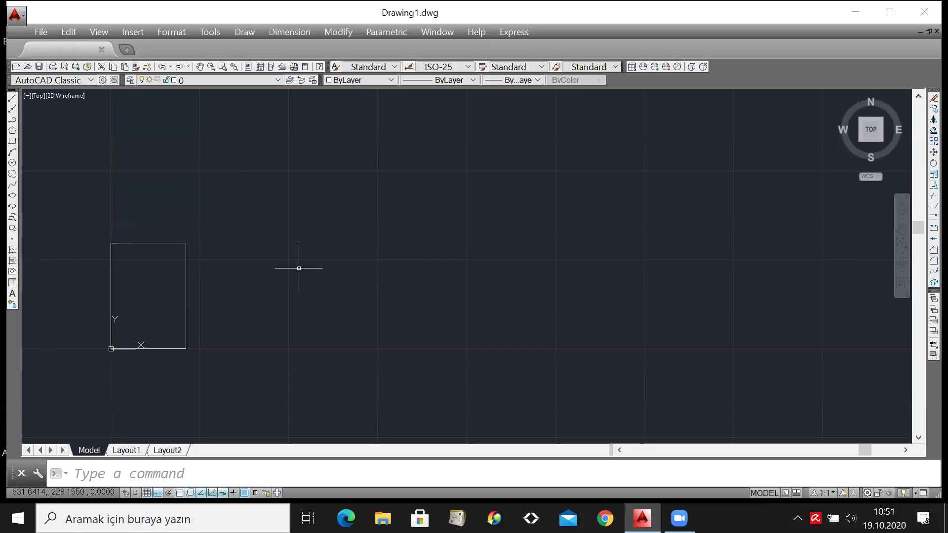
pyautogui.press('BackSpace')
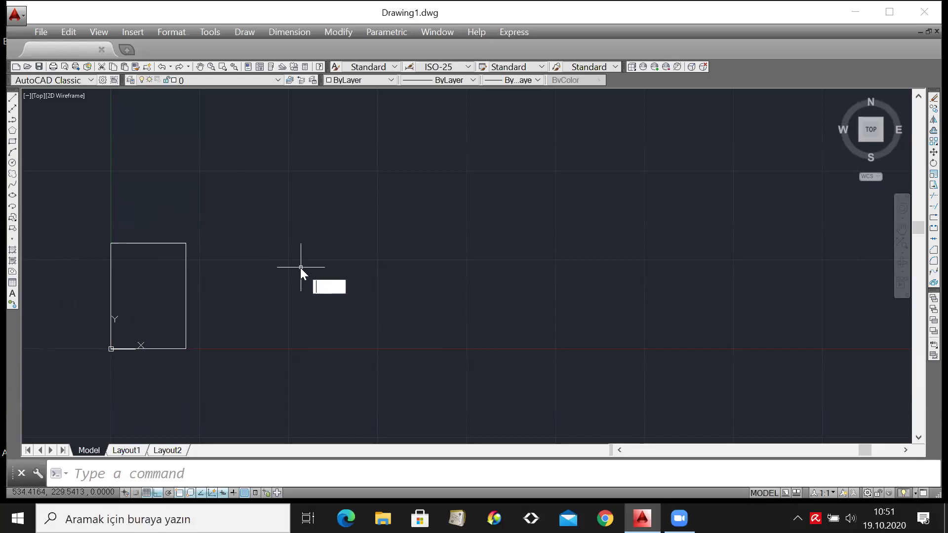
# Draw four connected horizontal and vertical line segments freehand in the empty area to the right of the frame.
pyautogui.click(13, 98)
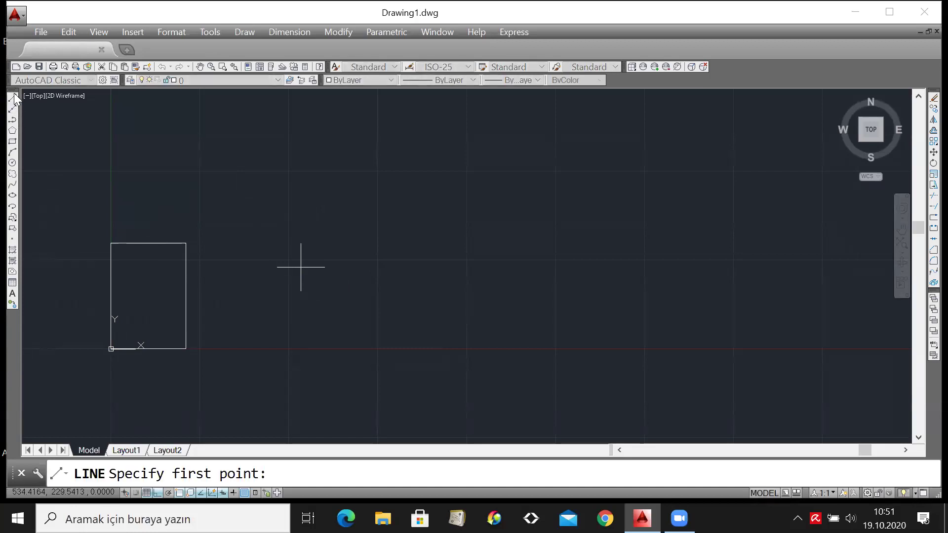
pyautogui.press('Escape')
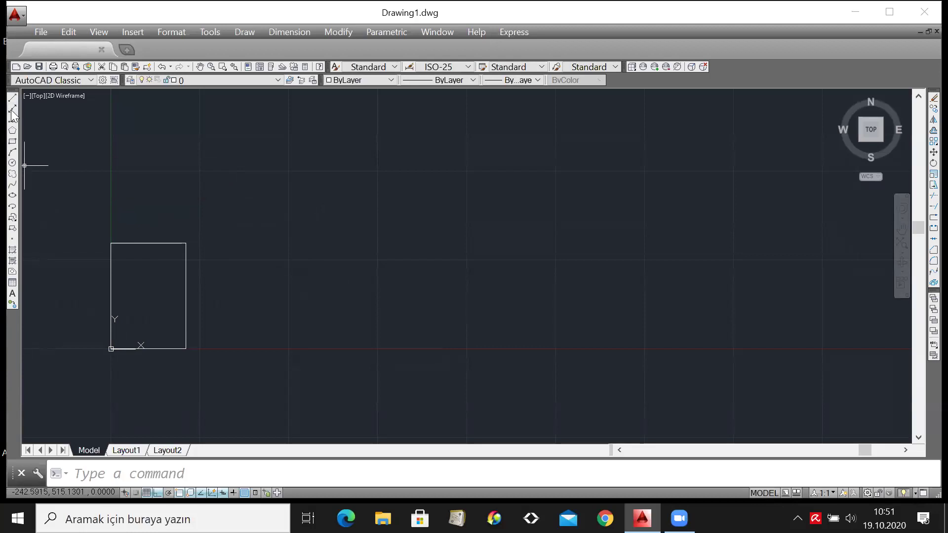
pyautogui.click(13, 101)
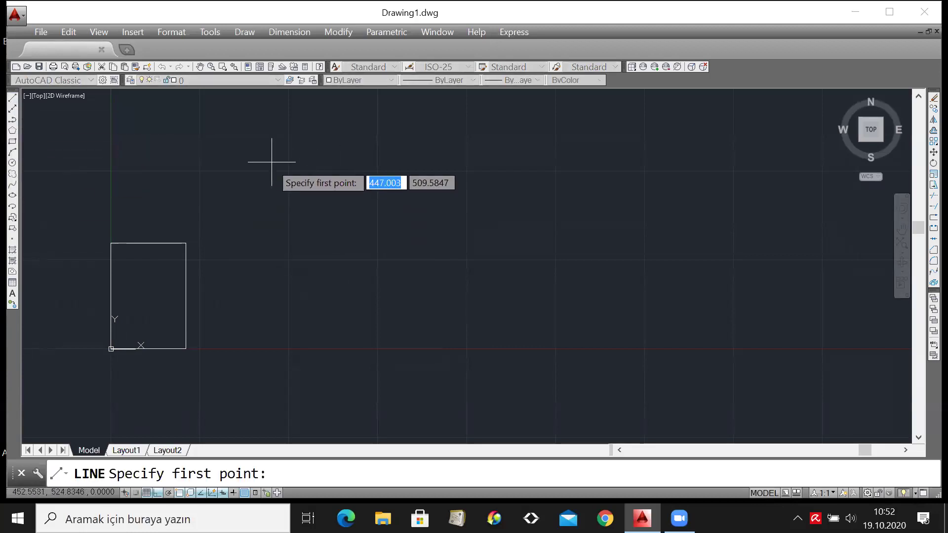
pyautogui.click(290, 184)
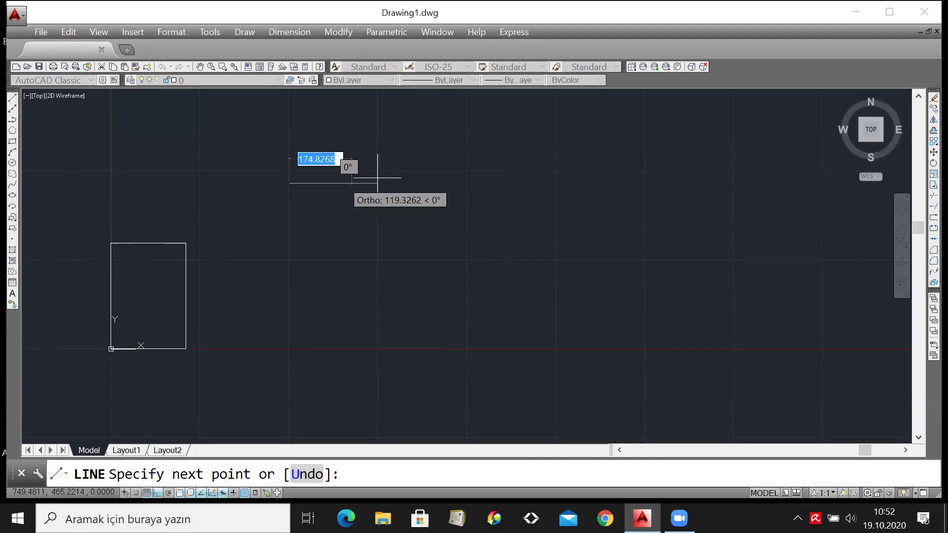
pyautogui.click(505, 159)
pyautogui.click(505, 267)
pyautogui.click(329, 267)
pyautogui.click(329, 206)
pyautogui.press('Escape')
# Delete all the freehand line segments beside the frame.
pyautogui.click(279, 153)
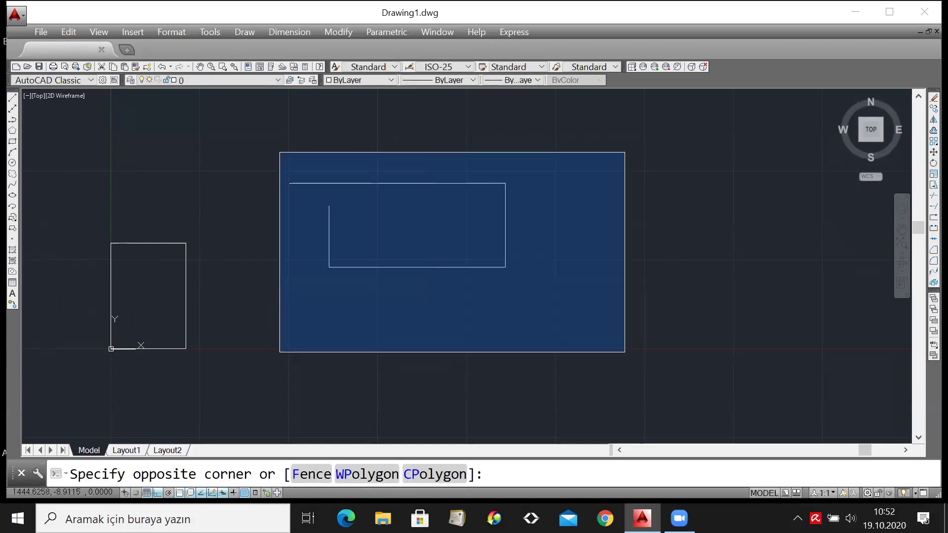
pyautogui.click(613, 345)
pyautogui.press('Delete')
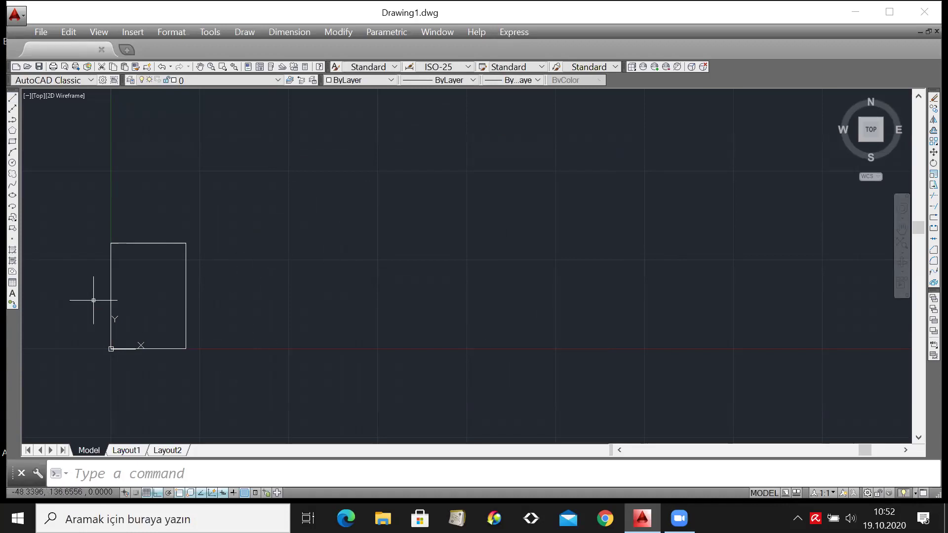
# Turn off Ortho mode so that lines can be drawn at any angle.
pyautogui.click(14, 101)
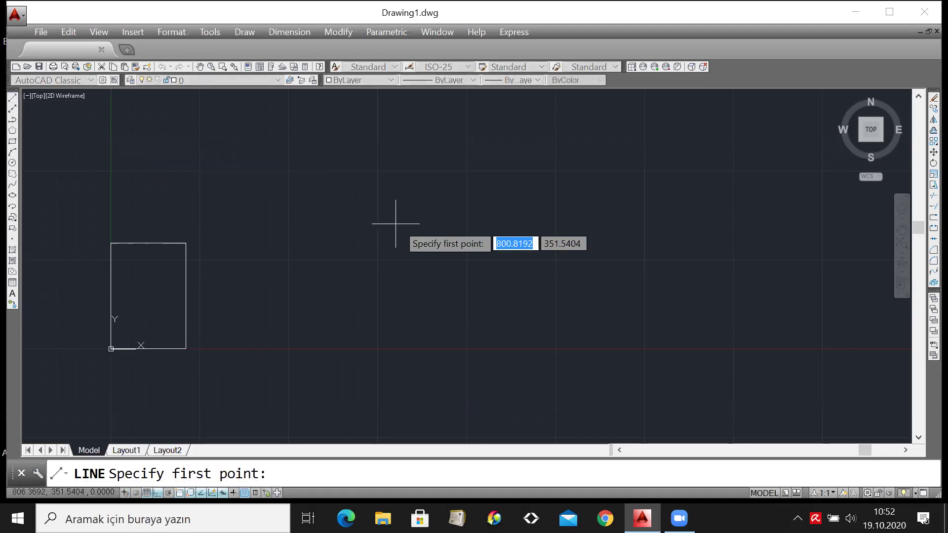
pyautogui.click(158, 493)
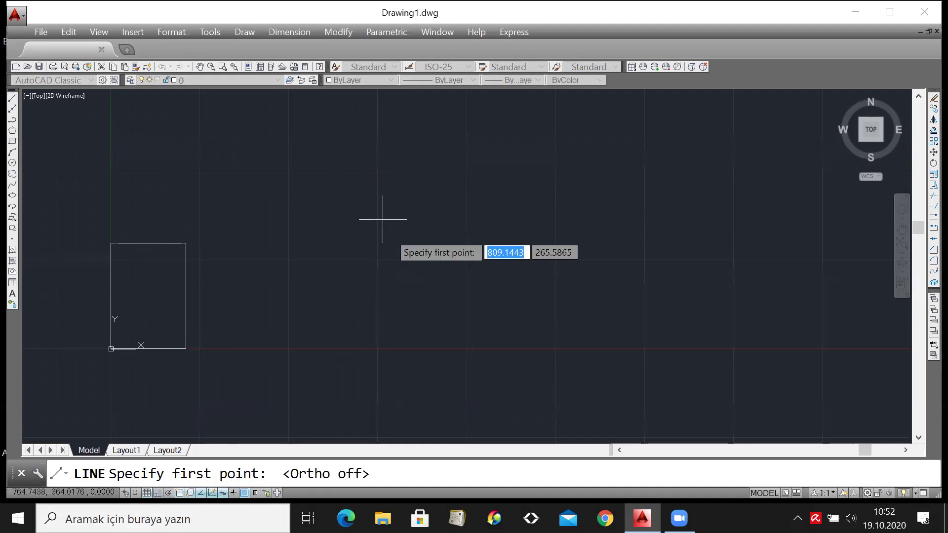
pyautogui.moveTo(917, 228); pyautogui.dragTo(917, 193)
pyautogui.press('Escape')
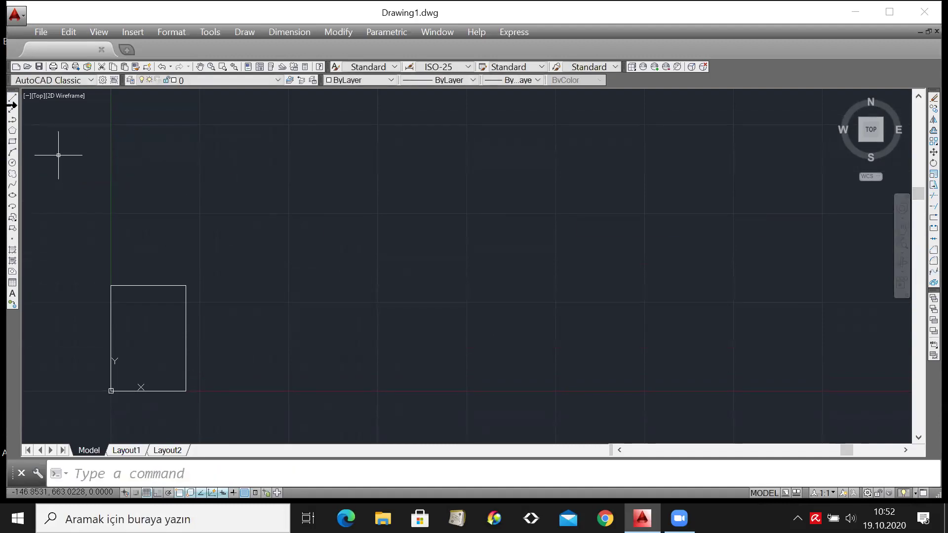
pyautogui.click(12, 98)
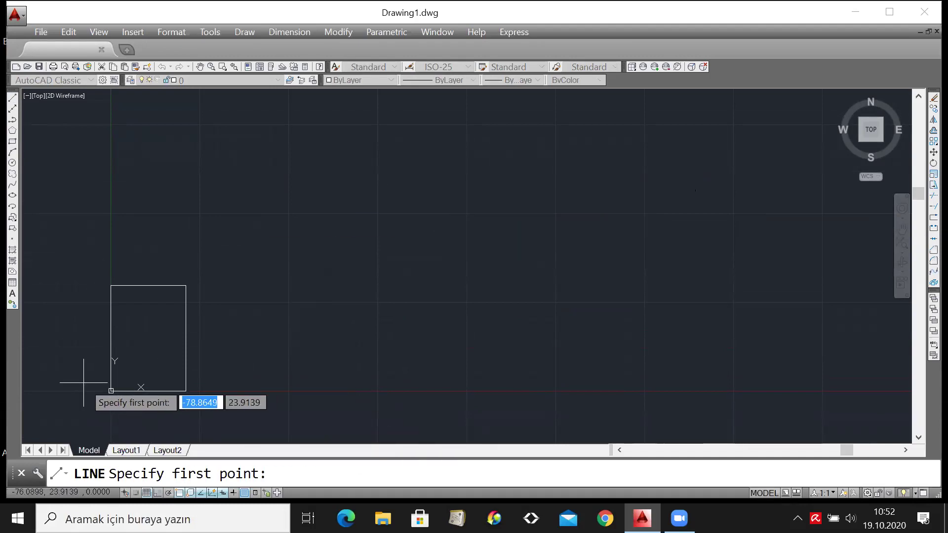
pyautogui.click(388, 211)
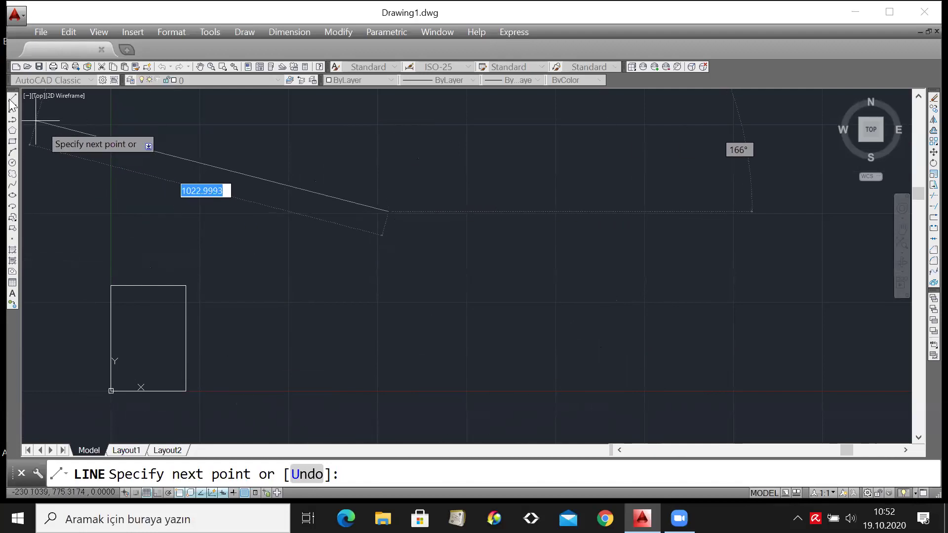
pyautogui.press('Escape')
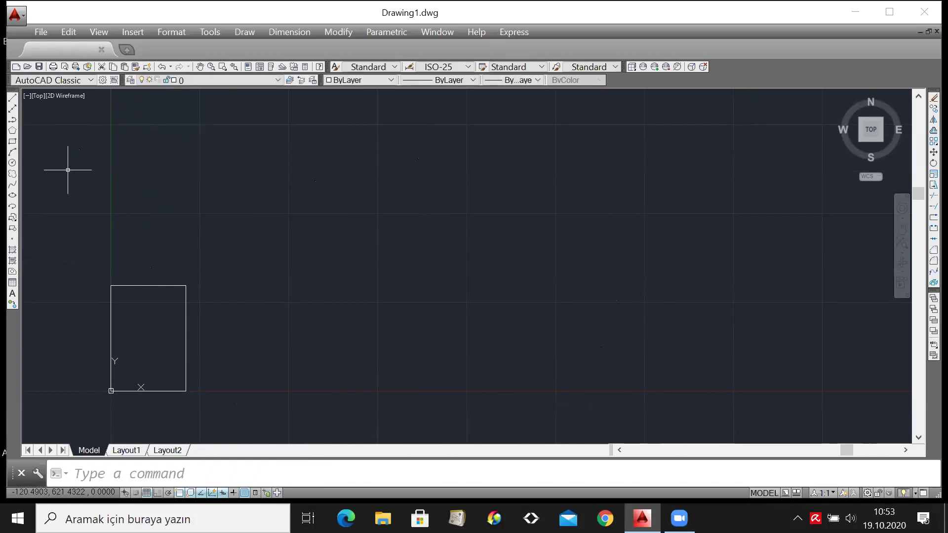
pyautogui.click(13, 98)
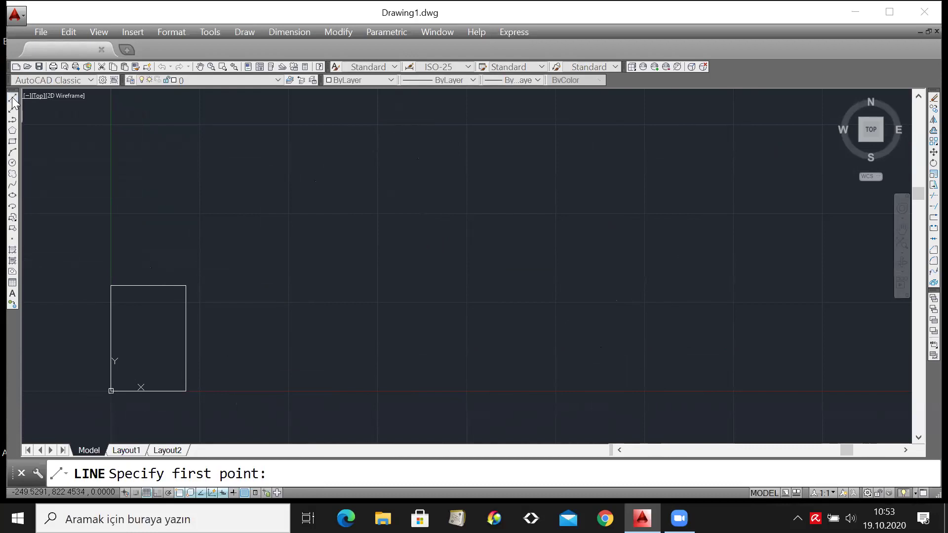
pyautogui.click(373, 205)
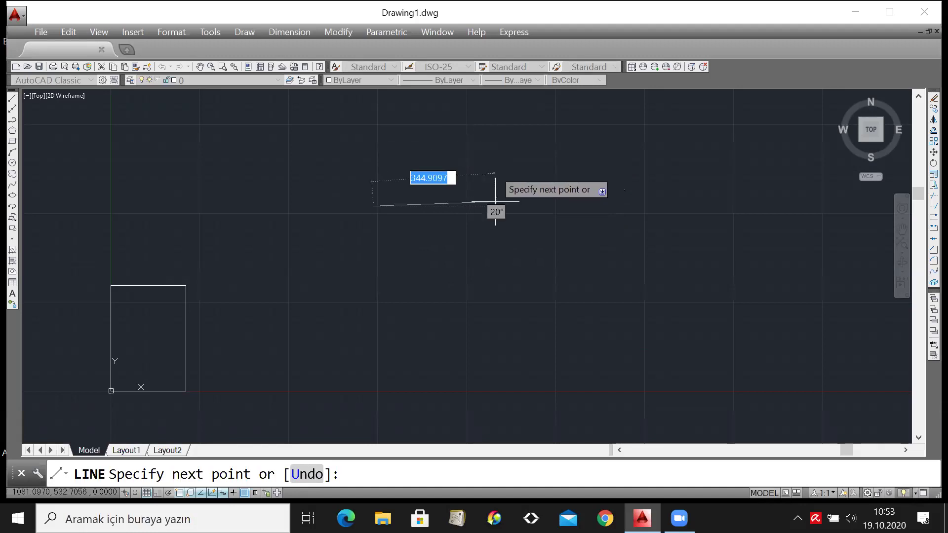
pyautogui.press('Escape')
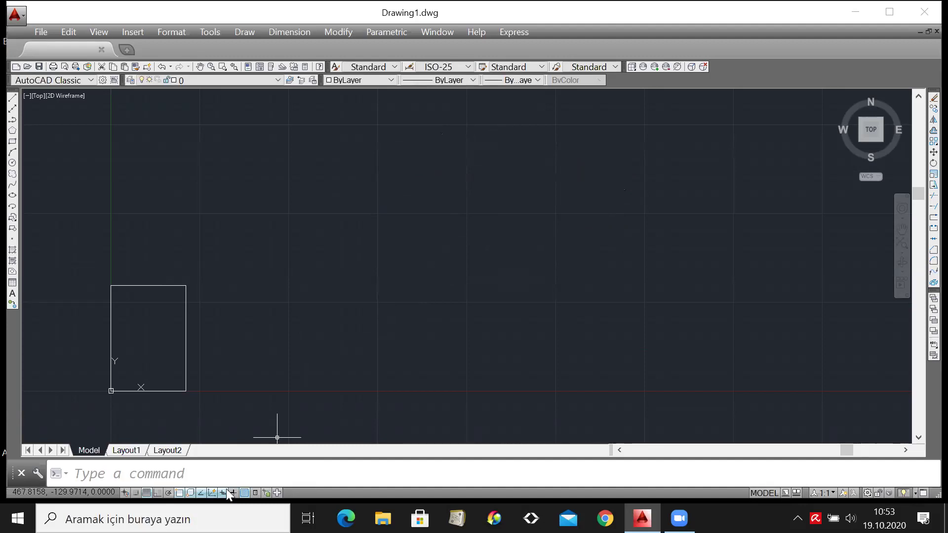
# Draw a single line of length 100 at a 30° angle, starting from a free point above and to the right of the frame.
pyautogui.click(13, 98)
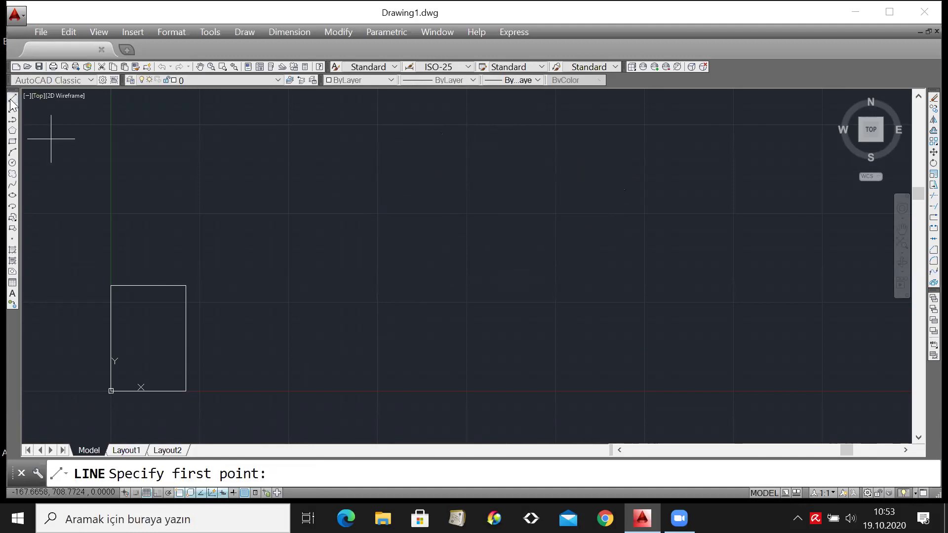
pyautogui.click(379, 207)
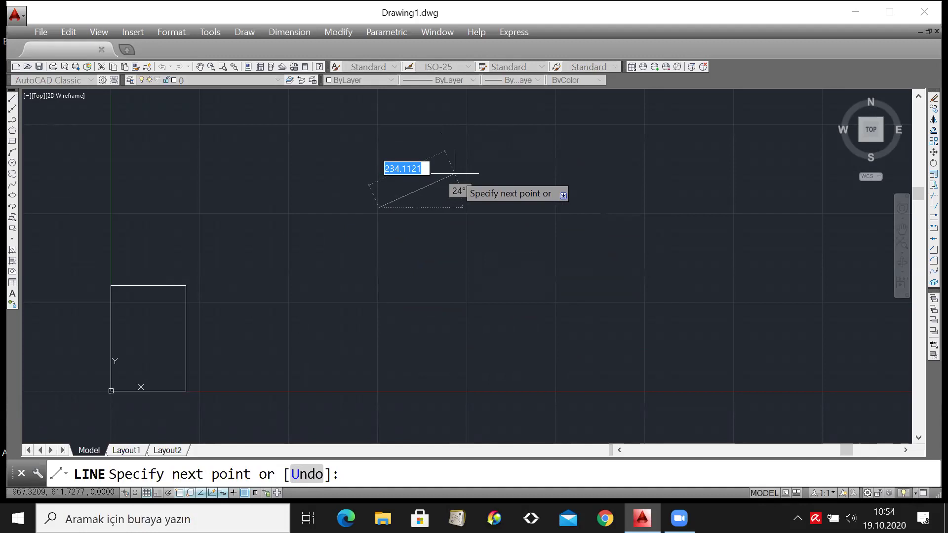
pyautogui.write('100')
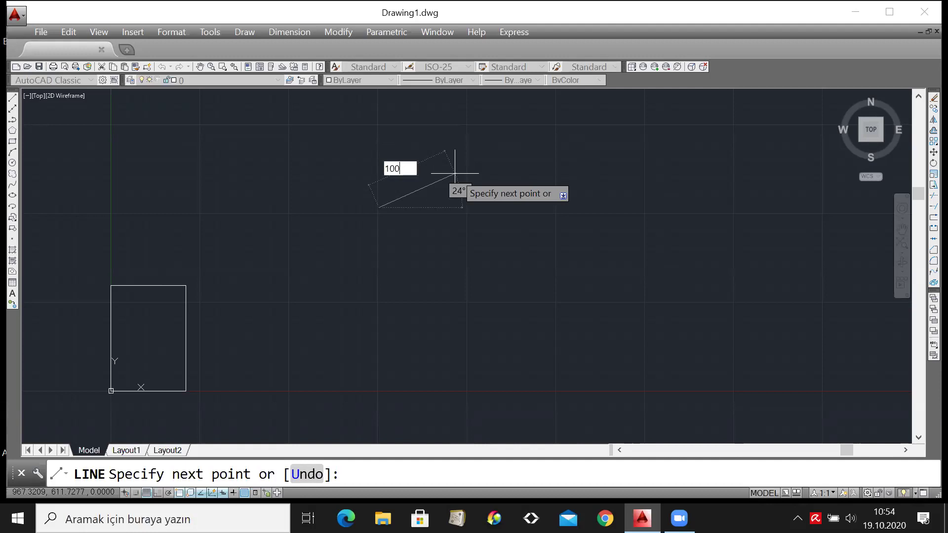
pyautogui.press('Tab')
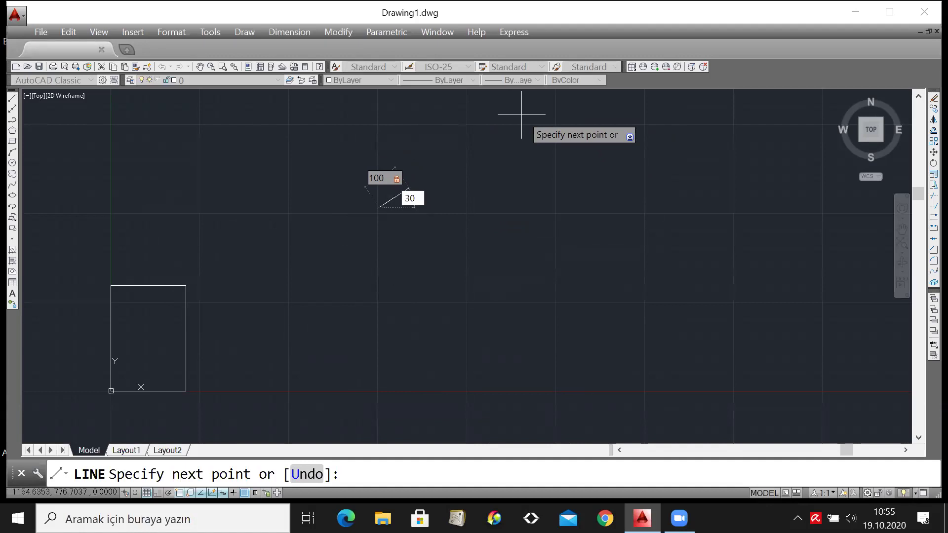
pyautogui.press('Return')
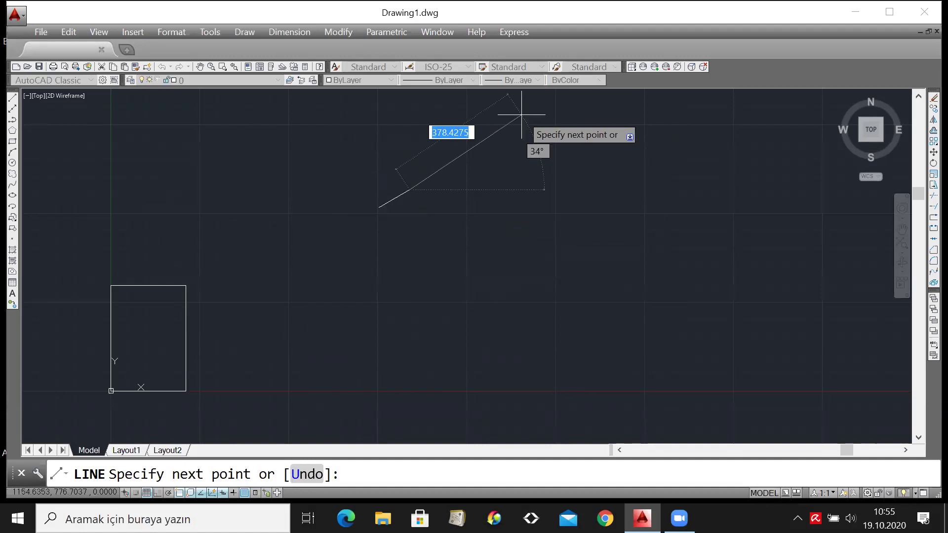
pyautogui.press('Escape')
pyautogui.scroll(6, 401, 190)
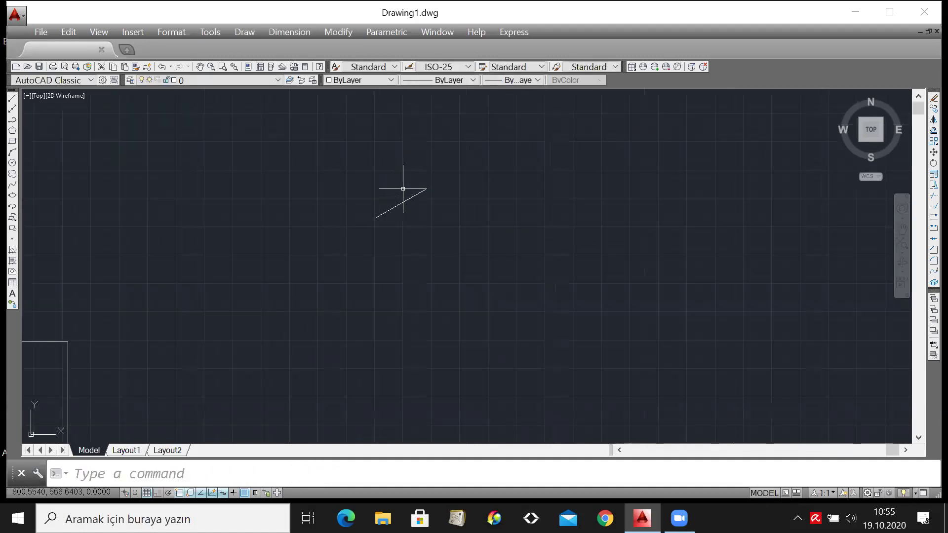
# Delete the 30° line above and to the right of the frame.
pyautogui.scroll(-4, 402, 190)
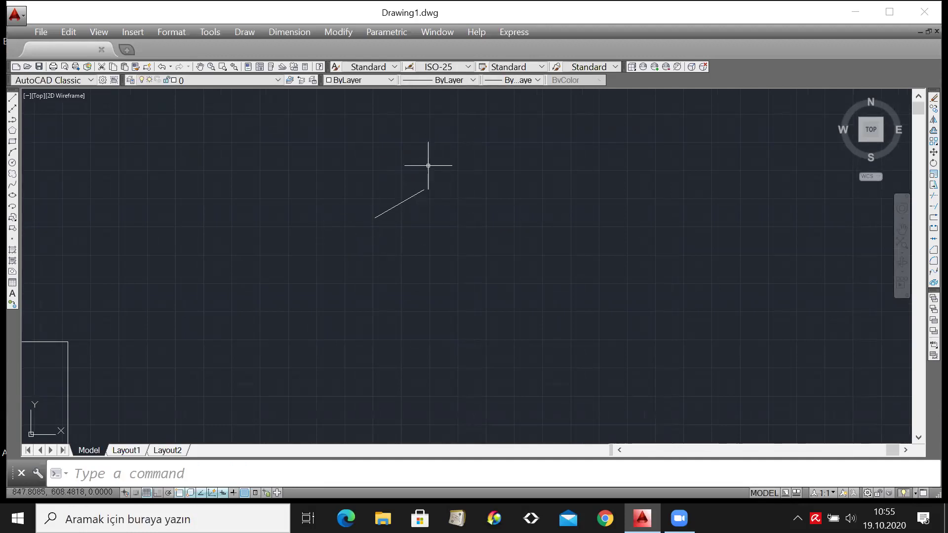
pyautogui.click(318, 151)
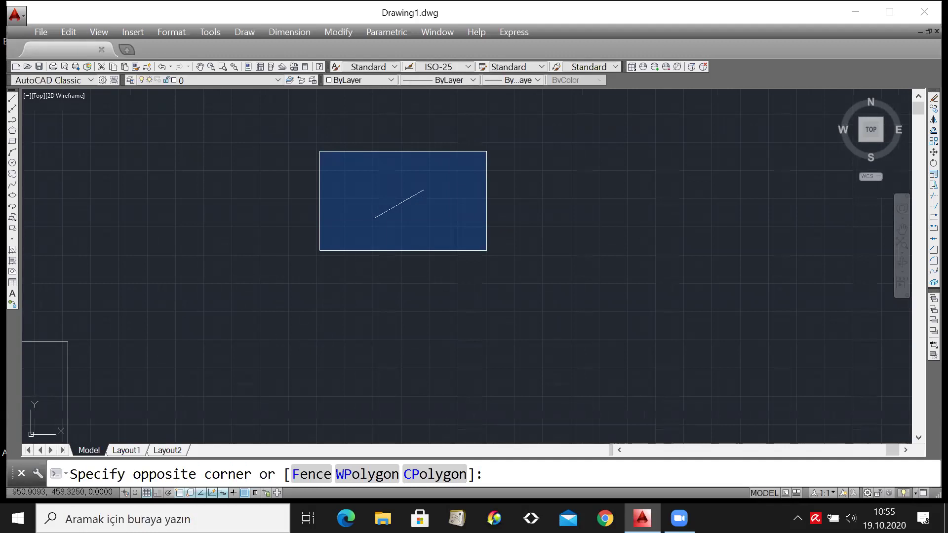
pyautogui.click(480, 286)
pyautogui.press('Delete')
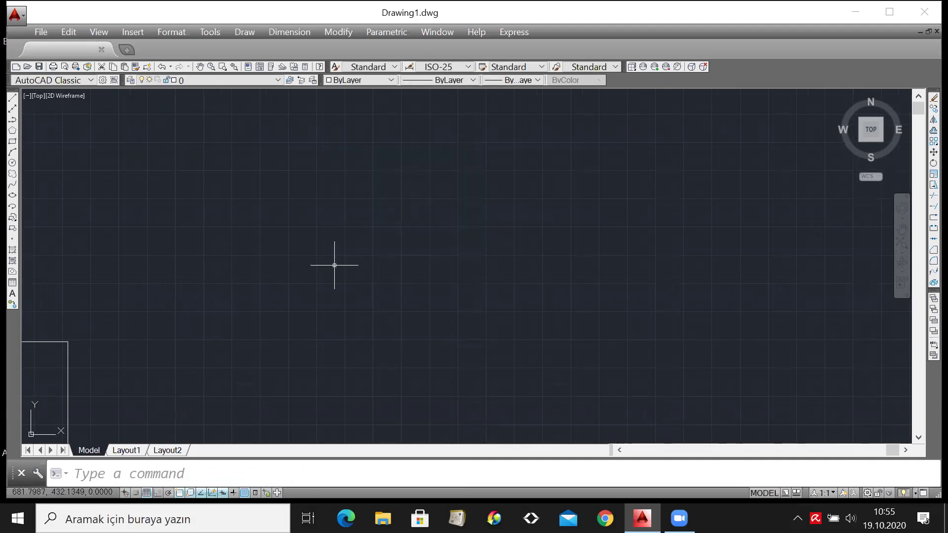
# Zoom to All so that the whole rectangular frame fills the drawing area.
pyautogui.scroll(-1, 209, 277)
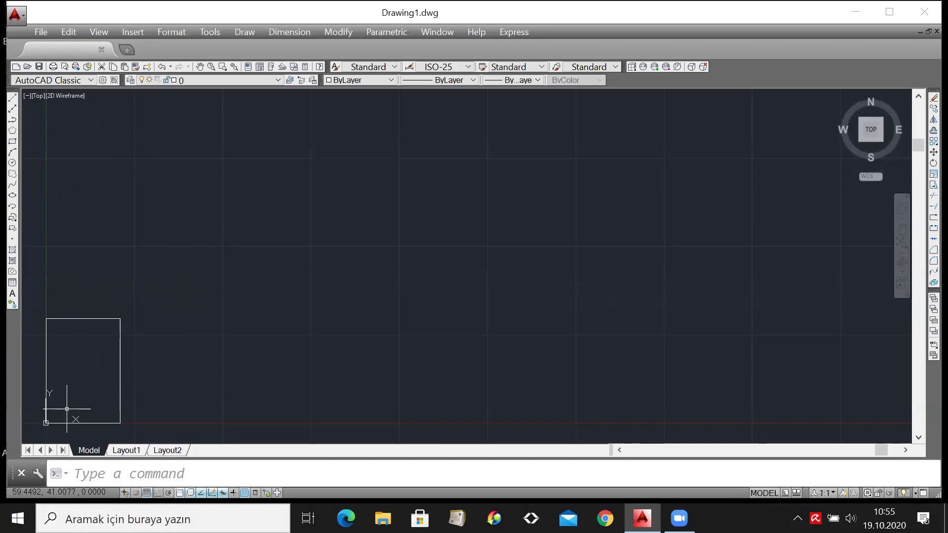
pyautogui.write('z')
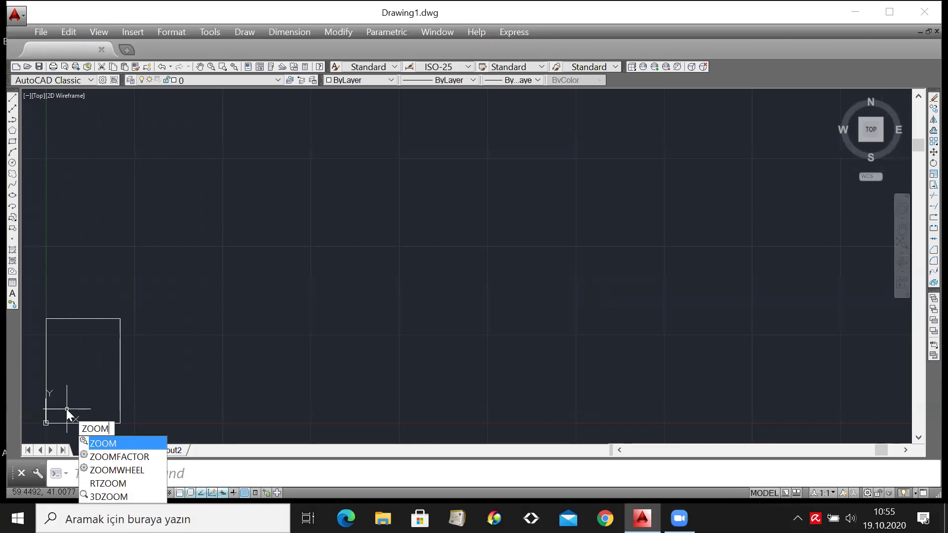
pyautogui.press('Return')
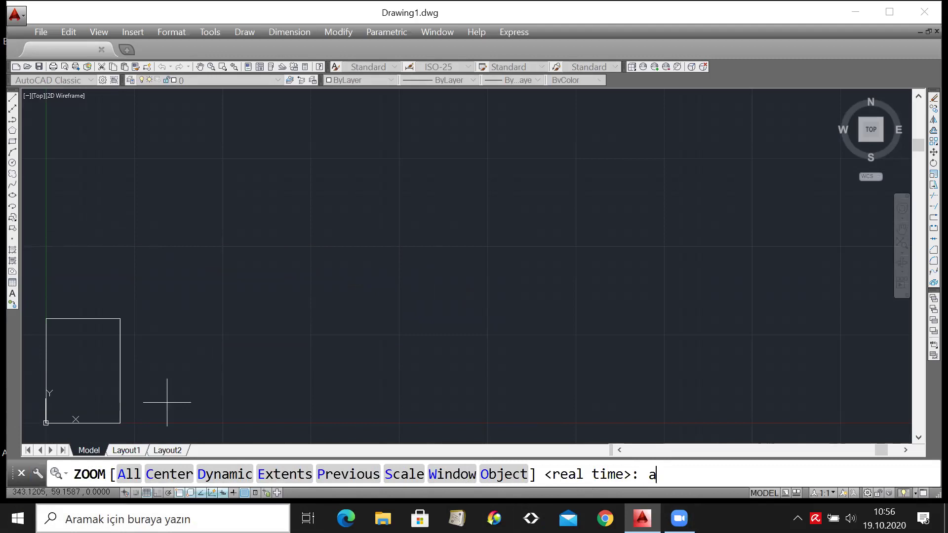
pyautogui.press('Return')
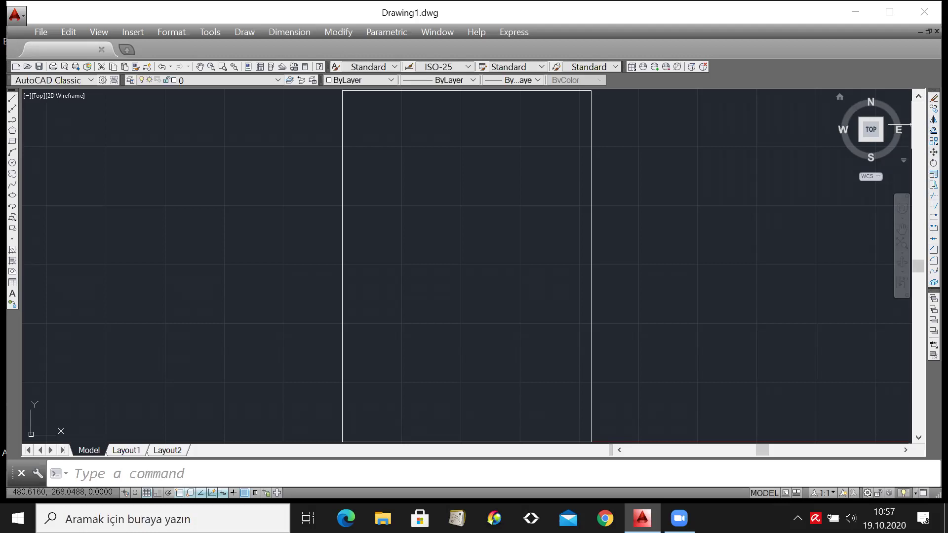
pyautogui.click(933, 97)
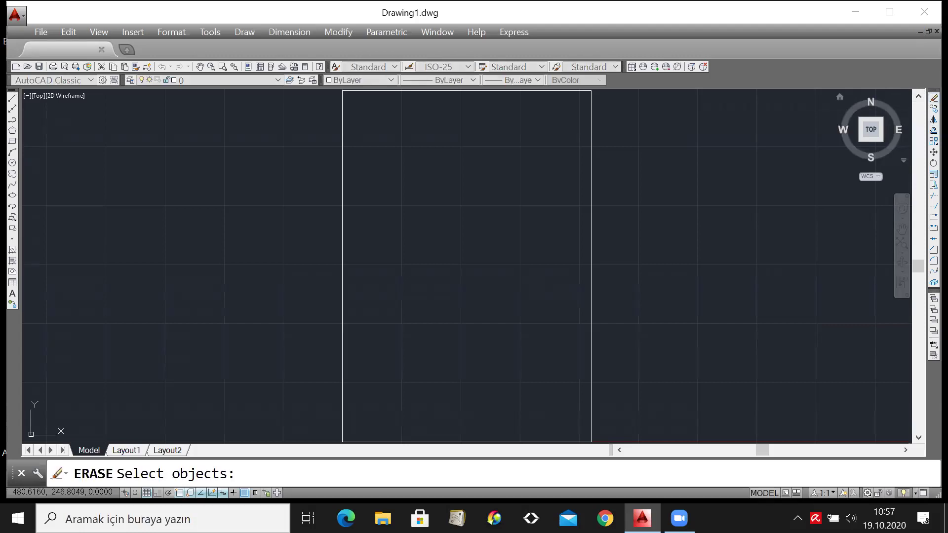
pyautogui.press('Escape')
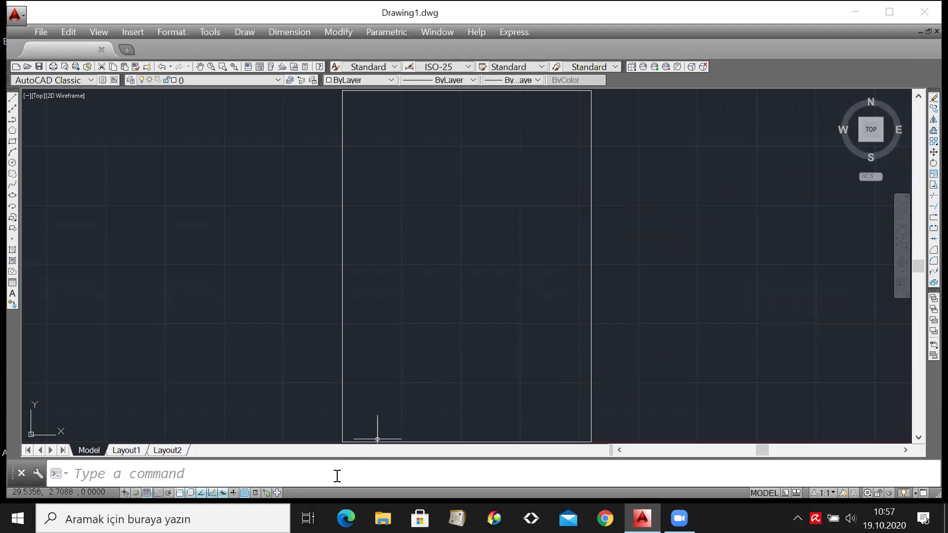
pyautogui.click(270, 473)
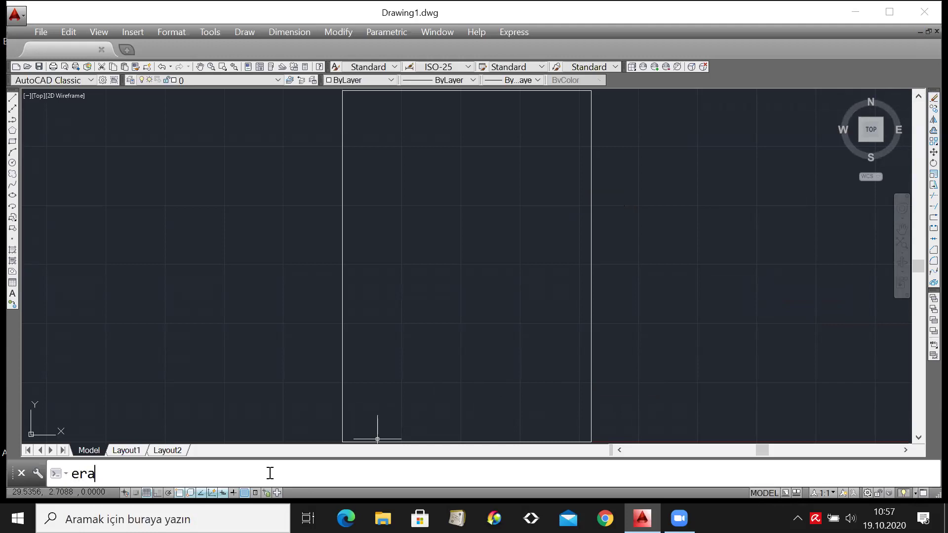
pyautogui.write('erase')
pyautogui.press('Return')
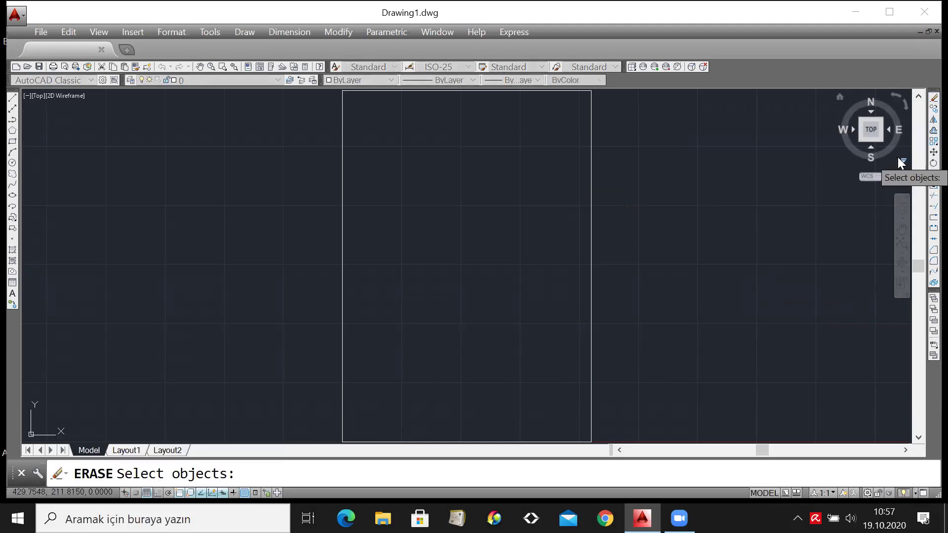
pyautogui.scroll(-4, 563, 145)
pyautogui.scroll(2, 586, 181)
pyautogui.scroll(2, 558, 96)
pyautogui.scroll(-2, 564, 101)
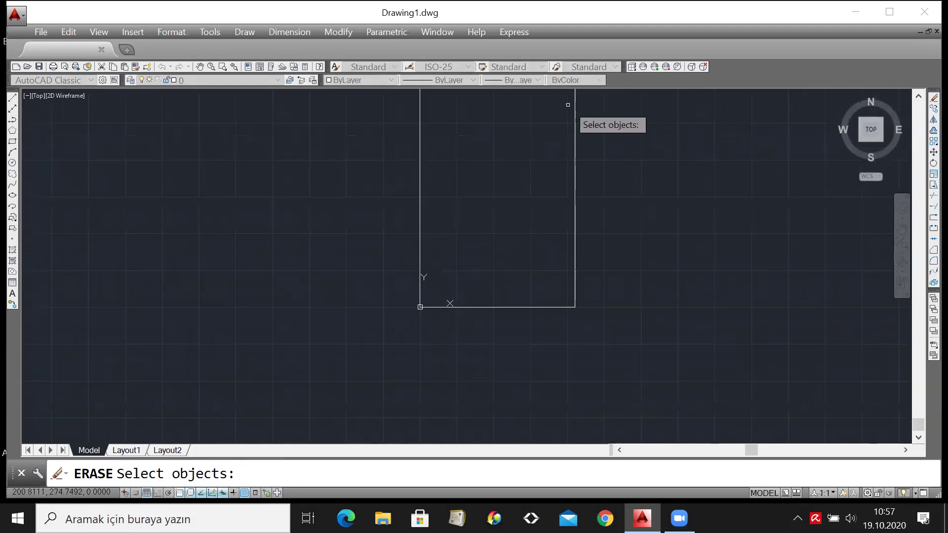
pyautogui.click(918, 96)
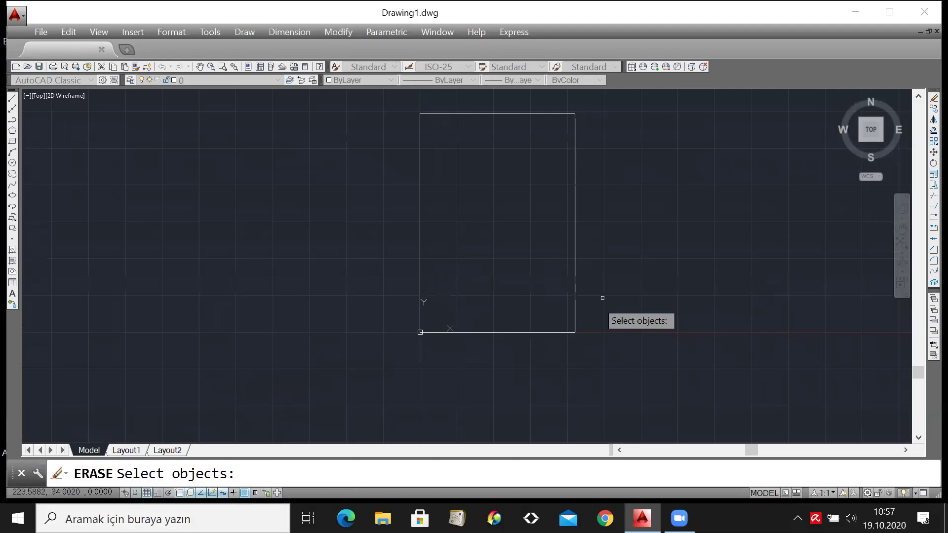
pyautogui.press('Escape')
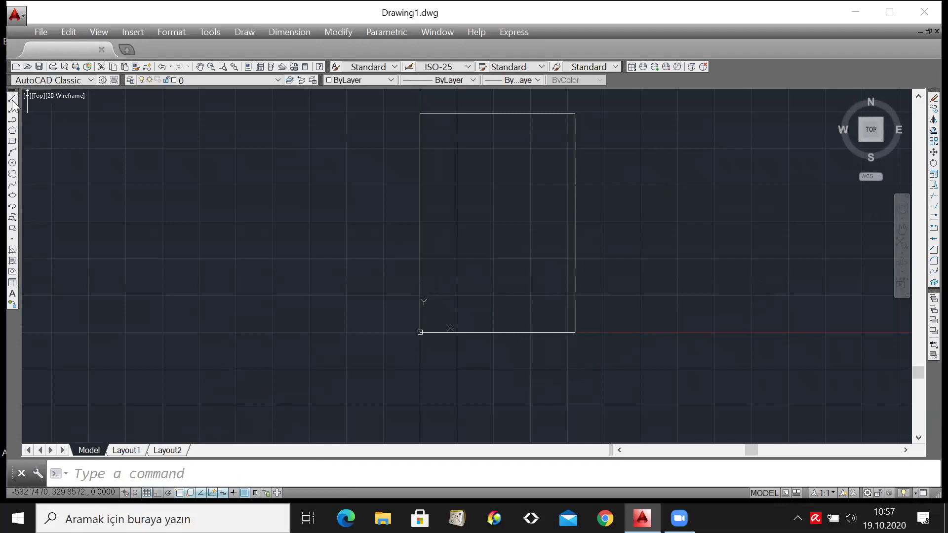
# Draw five connected slanted line segments freehand in a zigzag inside the frame.
pyautogui.click(13, 99)
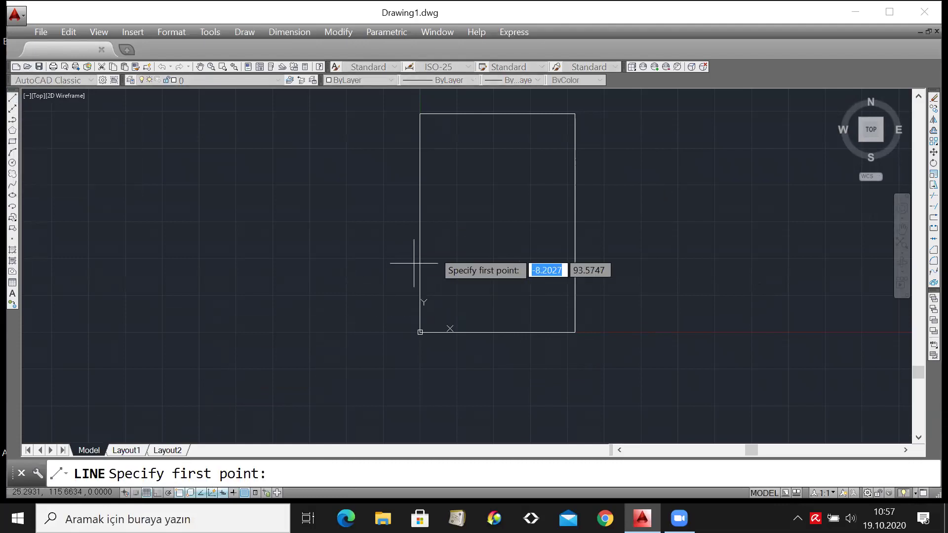
pyautogui.click(430, 211)
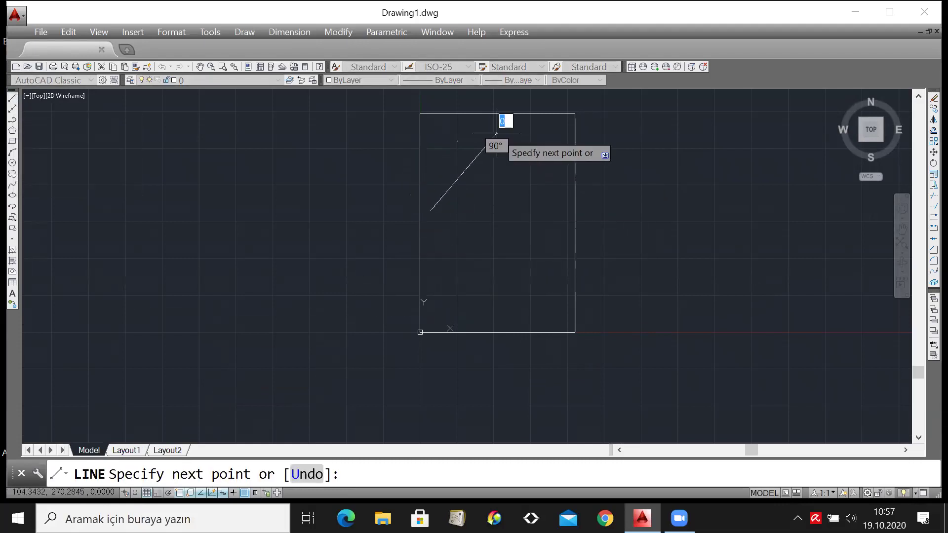
pyautogui.click(496, 133)
pyautogui.click(514, 244)
pyautogui.click(453, 285)
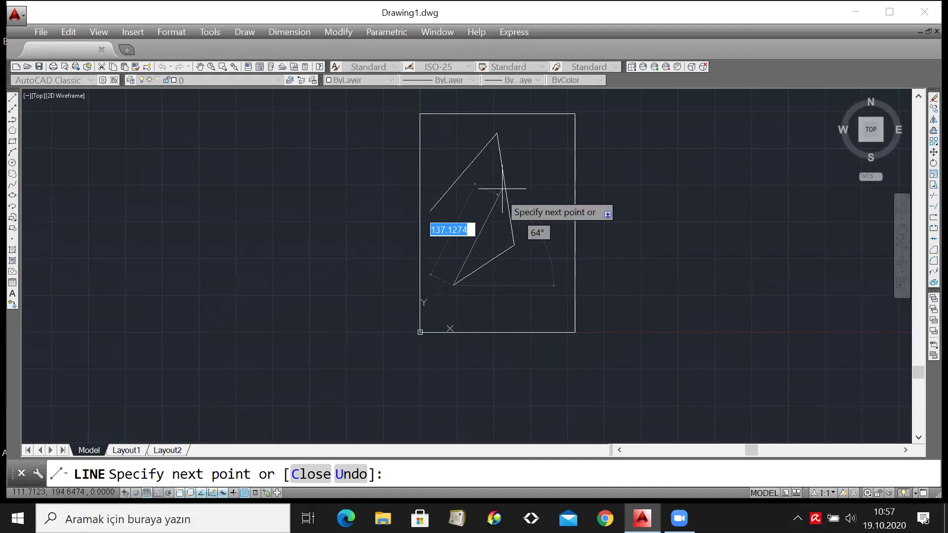
pyautogui.click(535, 149)
pyautogui.click(546, 259)
pyautogui.press('Escape')
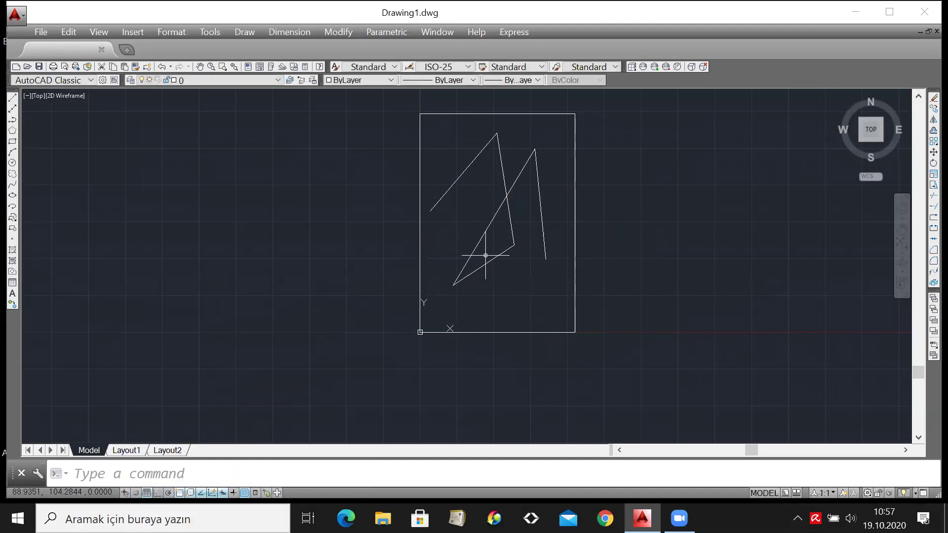
# Enable all object snap modes in the drafting settings.
pyautogui.click(12, 164)
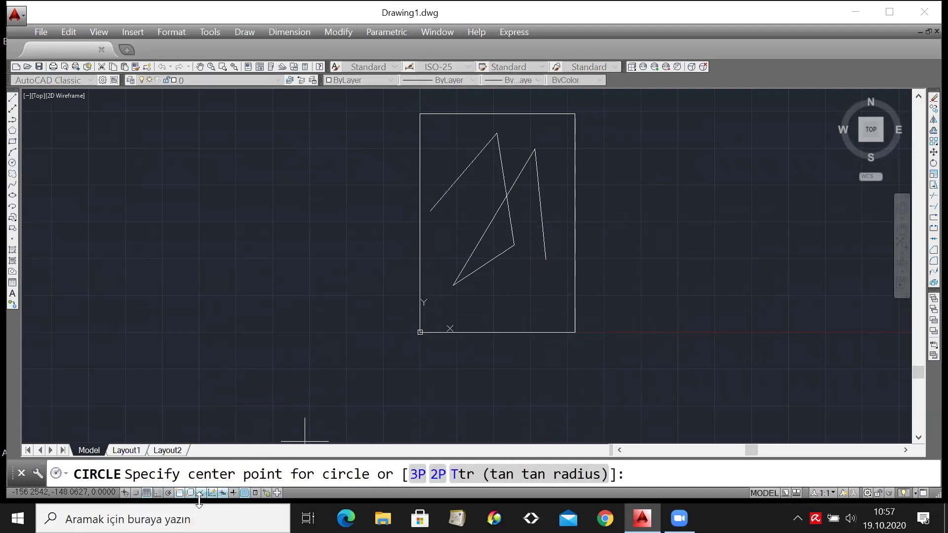
pyautogui.click(180, 493)
pyautogui.click(180, 493)
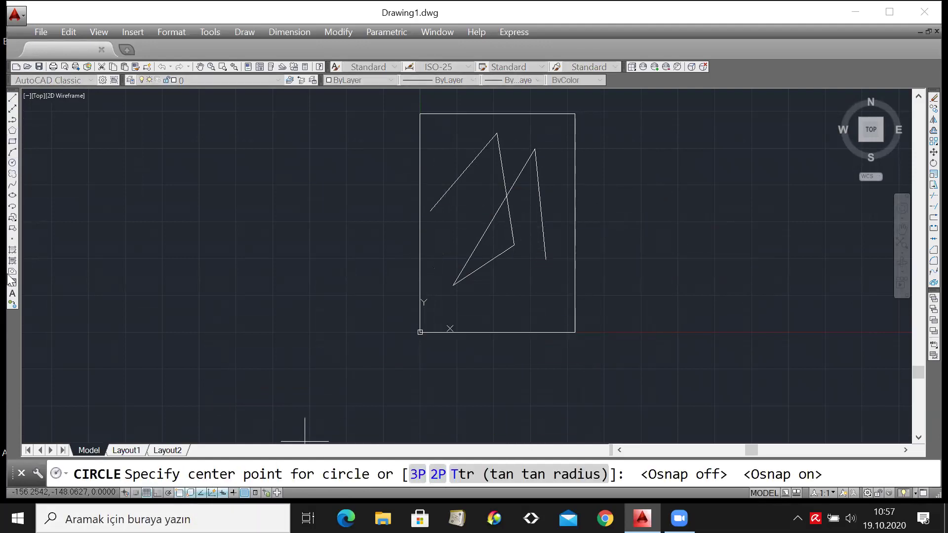
pyautogui.rightClick(180, 493)
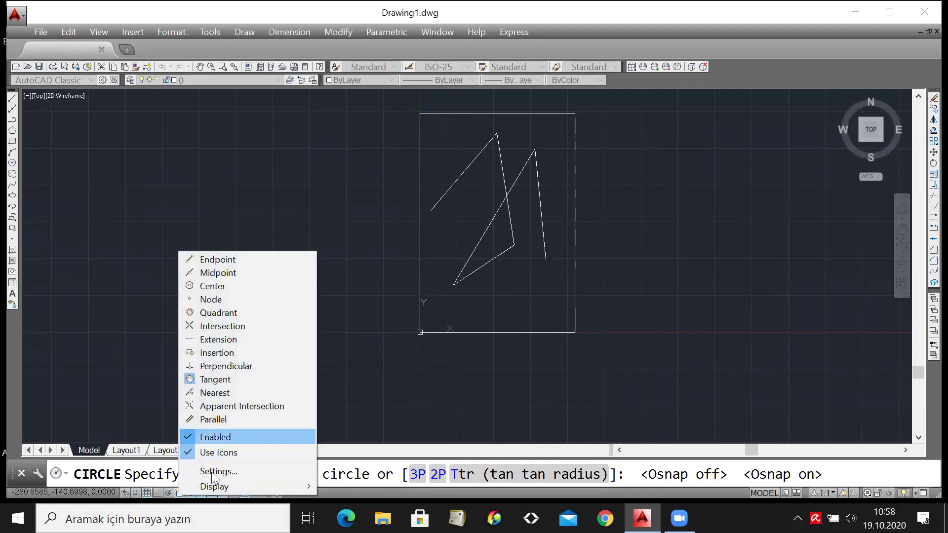
pyautogui.click(216, 474)
pyautogui.click(509, 212)
pyautogui.click(418, 450)
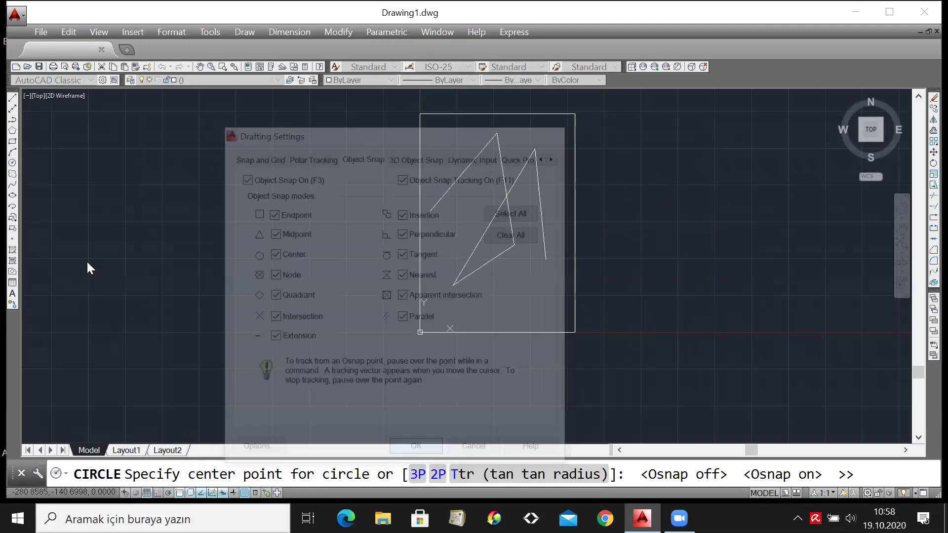
# Draw a freehand-sized circle inside the frame, centred on the corner where the second and third zigzag segments meet.
pyautogui.press('Escape')
pyautogui.press('Return')
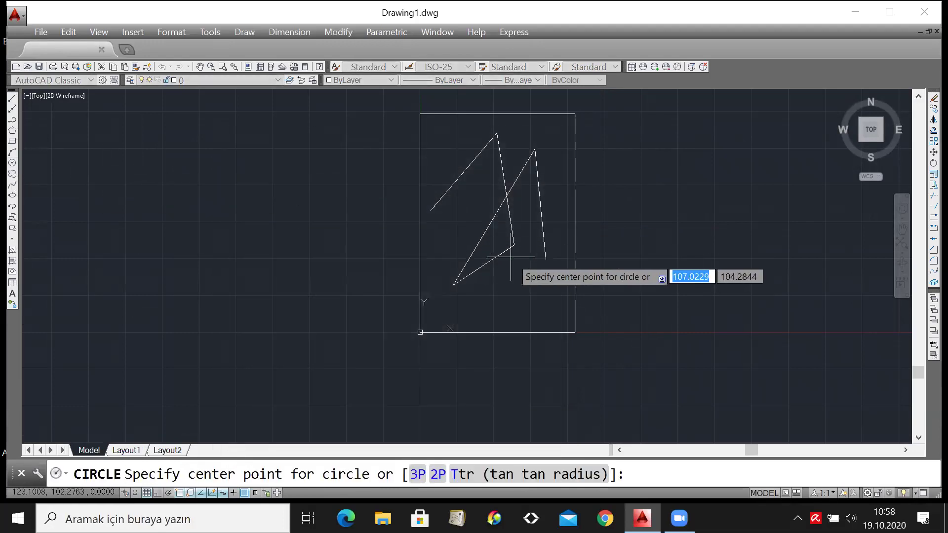
pyautogui.click(514, 245)
pyautogui.click(487, 284)
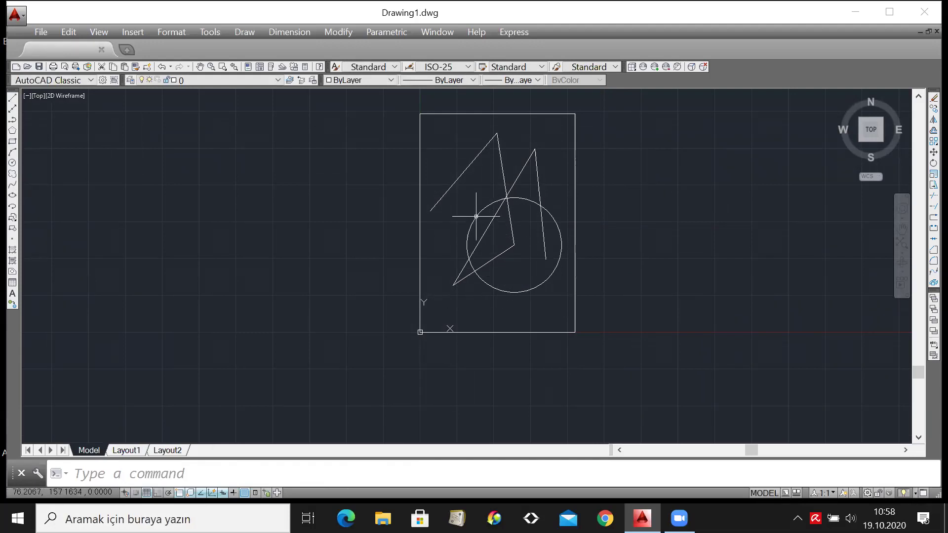
pyautogui.press('Return')
pyautogui.press('Escape')
# Erase the short zigzag segment that runs from the circle's centre down to the lowest corner.
pyautogui.click(933, 98)
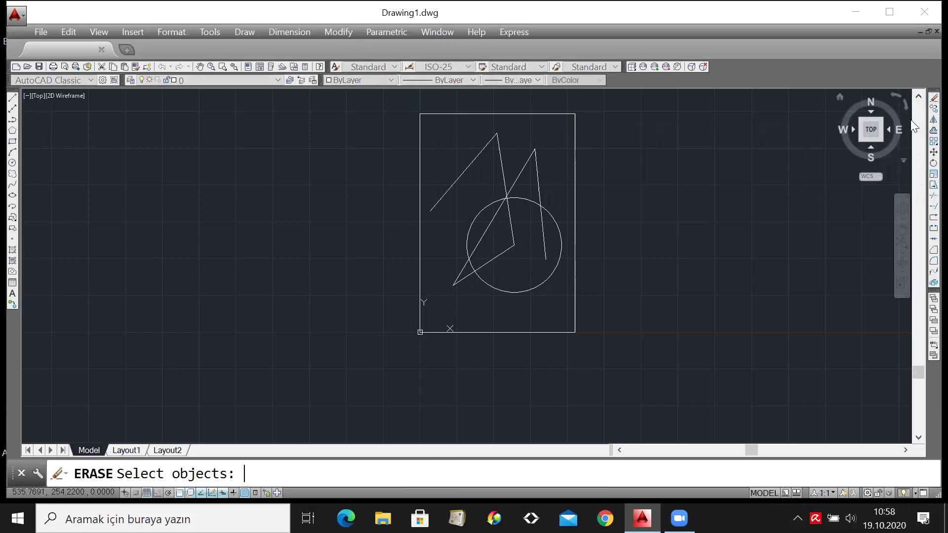
pyautogui.press('Escape')
pyautogui.click(293, 472)
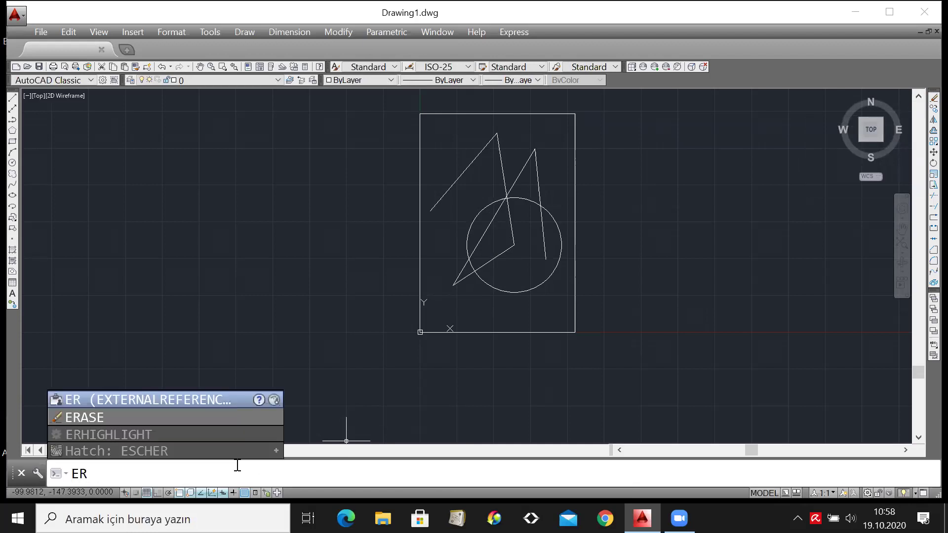
pyautogui.write('ase')
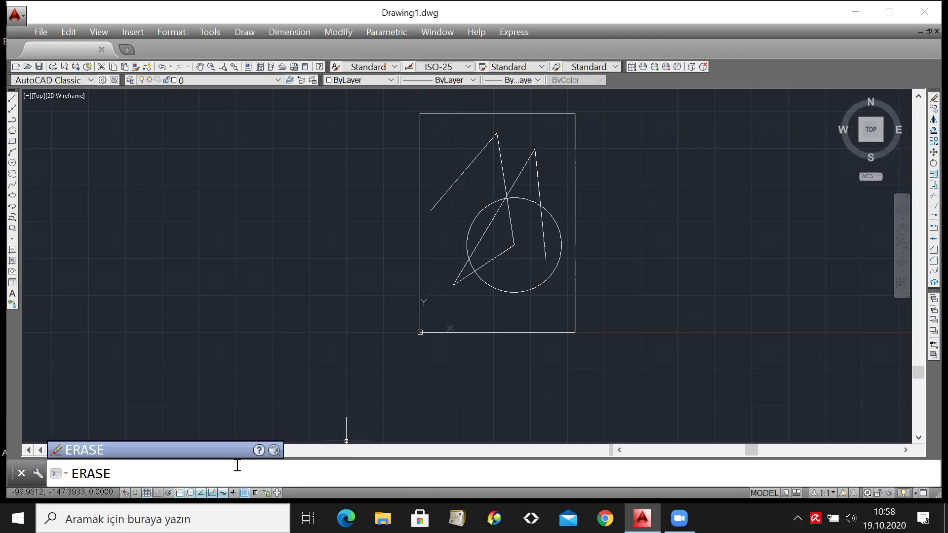
pyautogui.press('Return')
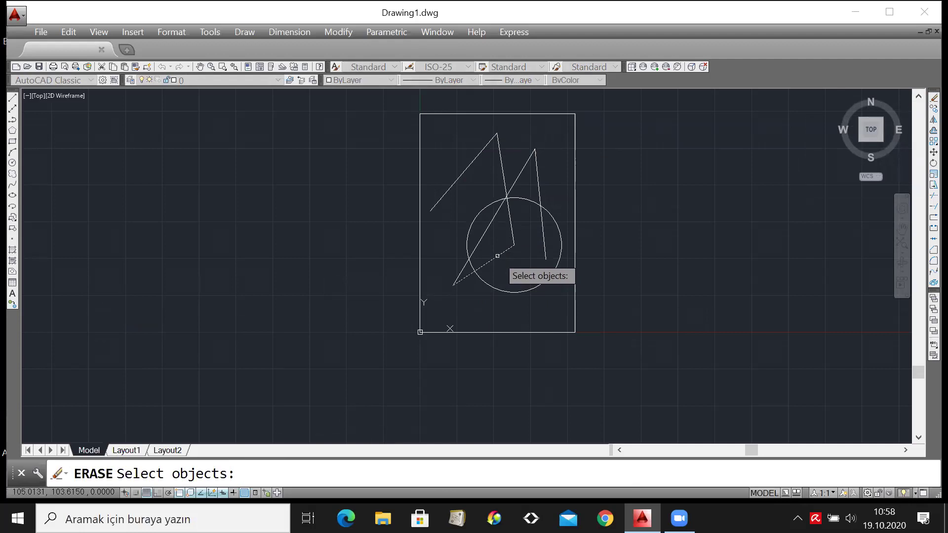
pyautogui.click(486, 230)
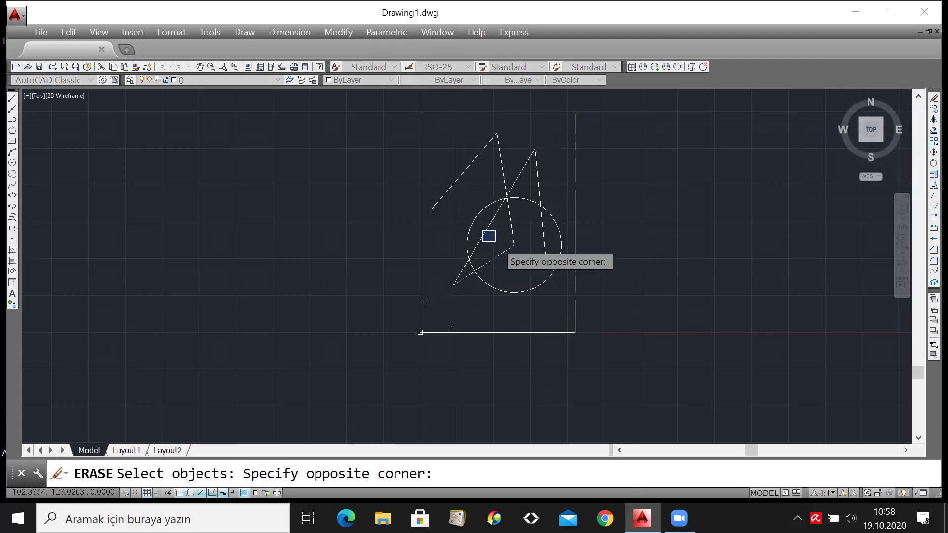
pyautogui.click(489, 235)
pyautogui.click(489, 227)
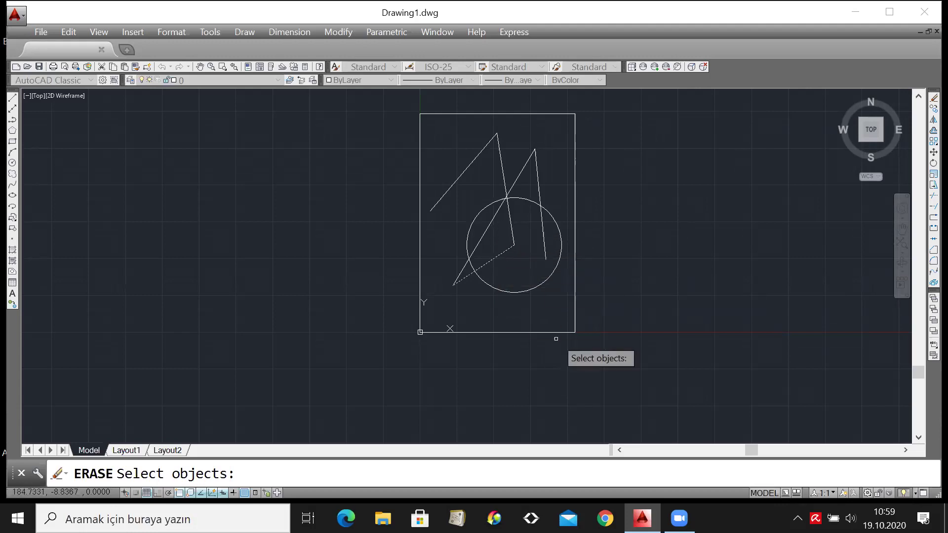
pyautogui.click(503, 253)
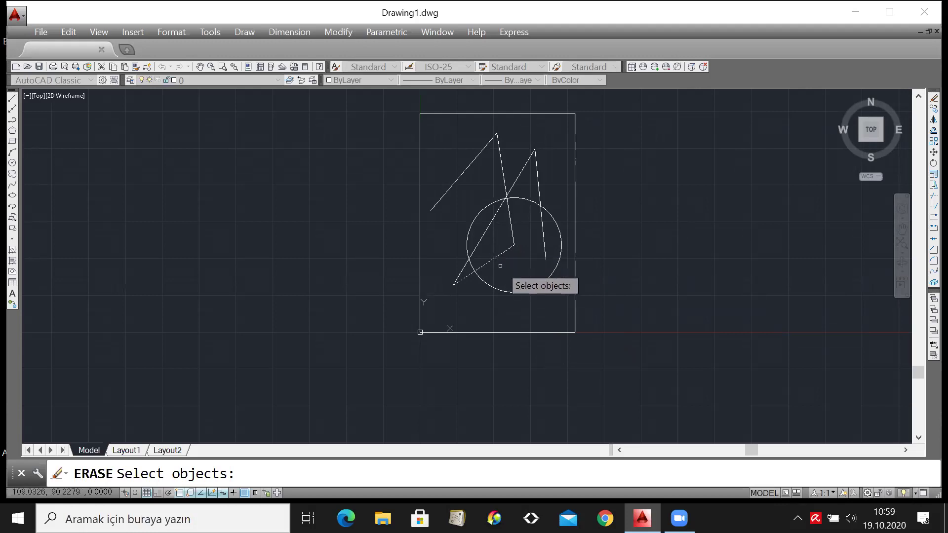
pyautogui.press('Return')
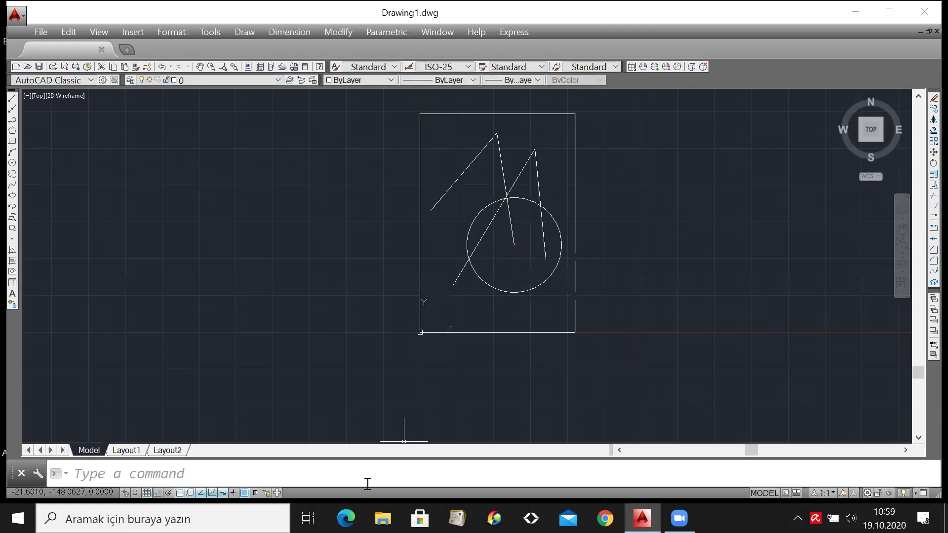
# Erase the long diagonal segment that crosses the circle and rises to the peak of the rightmost line.
pyautogui.click(932, 97)
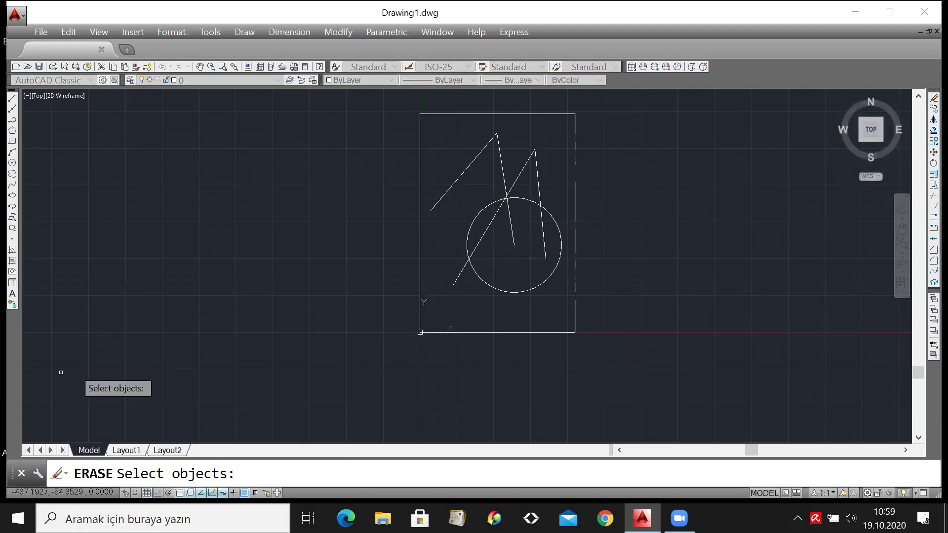
pyautogui.click(490, 224)
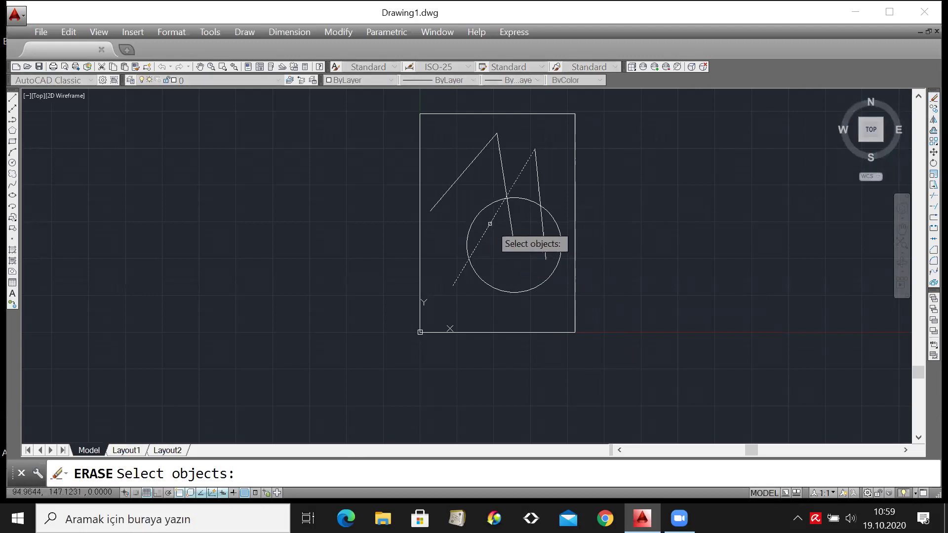
pyautogui.press('Return')
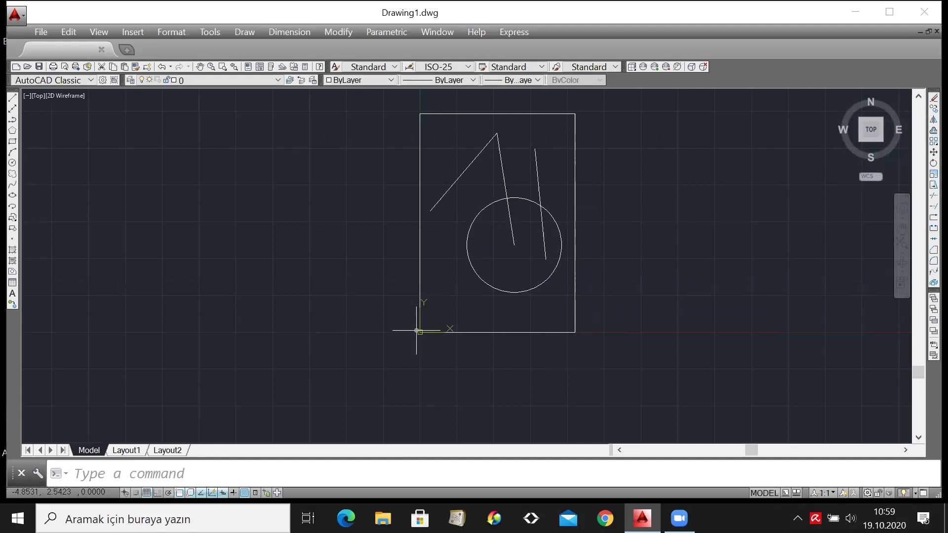
# Undo the last two erasures and erase the short segment from the circle's centre and the long crossing diagonal again.
pyautogui.hotkey('ctrl', 'z')
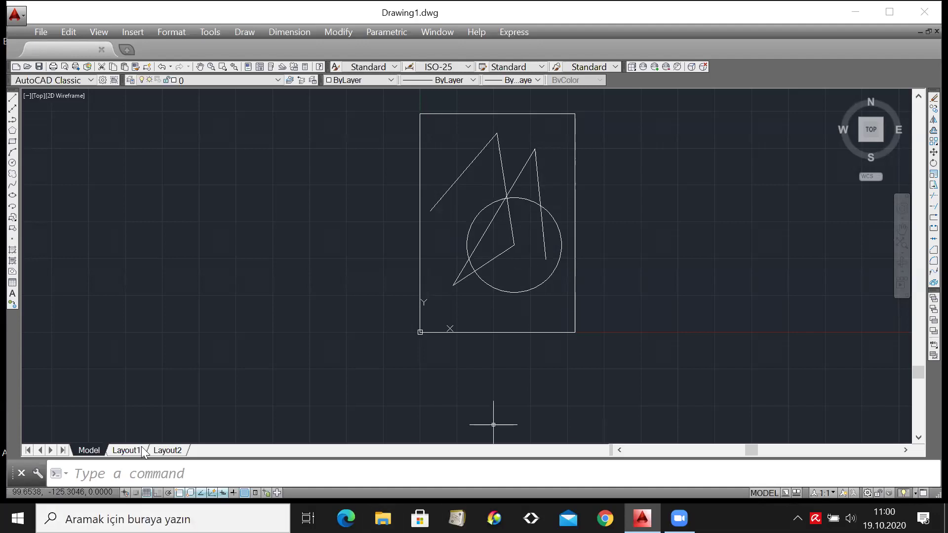
pyautogui.click(502, 253)
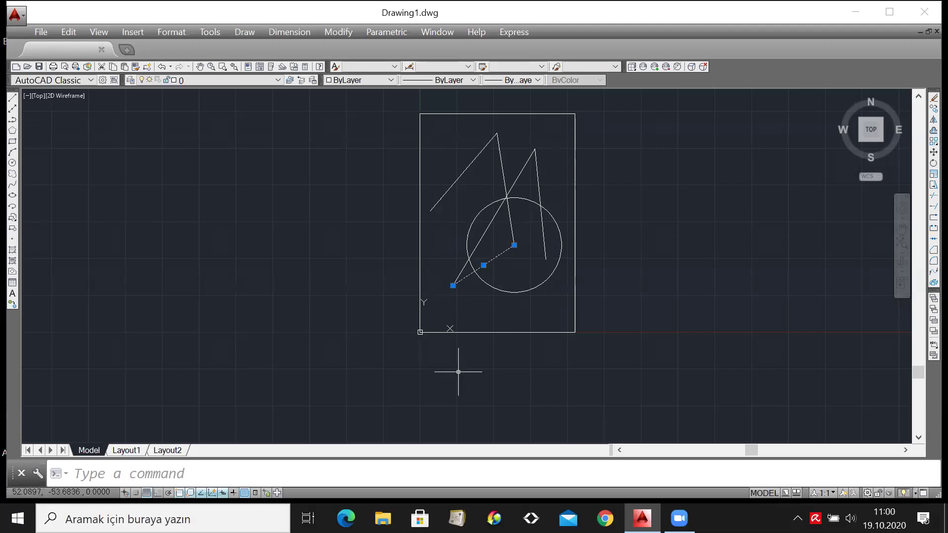
pyautogui.press('Escape')
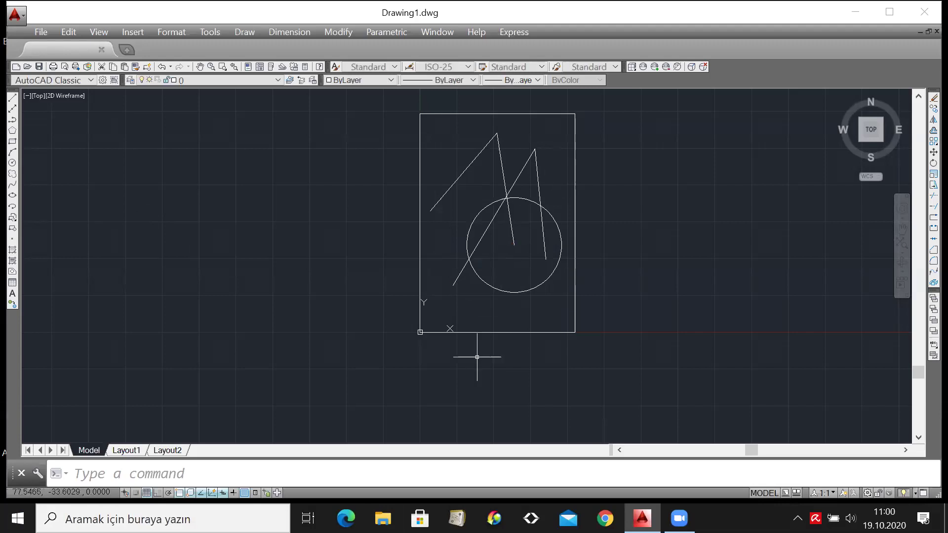
pyautogui.click(482, 231)
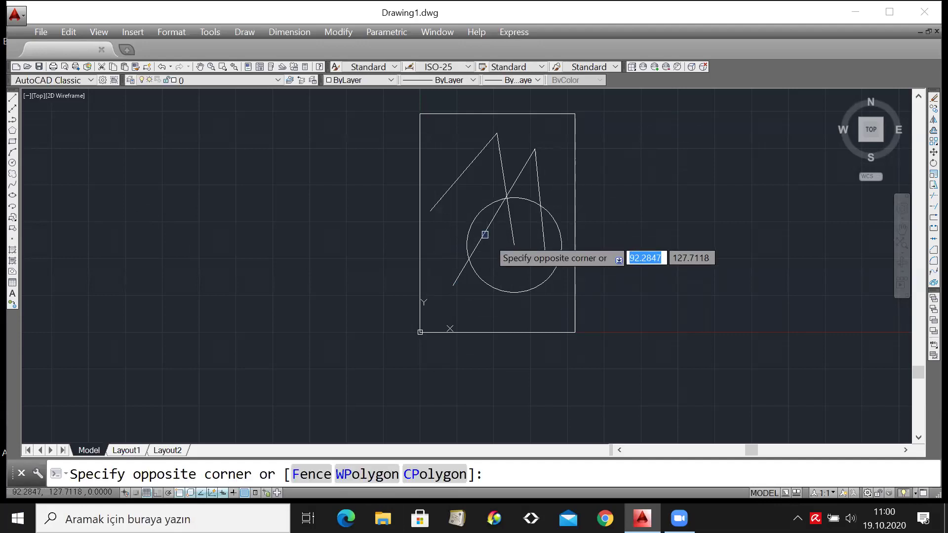
pyautogui.click(485, 234)
pyautogui.press('Delete')
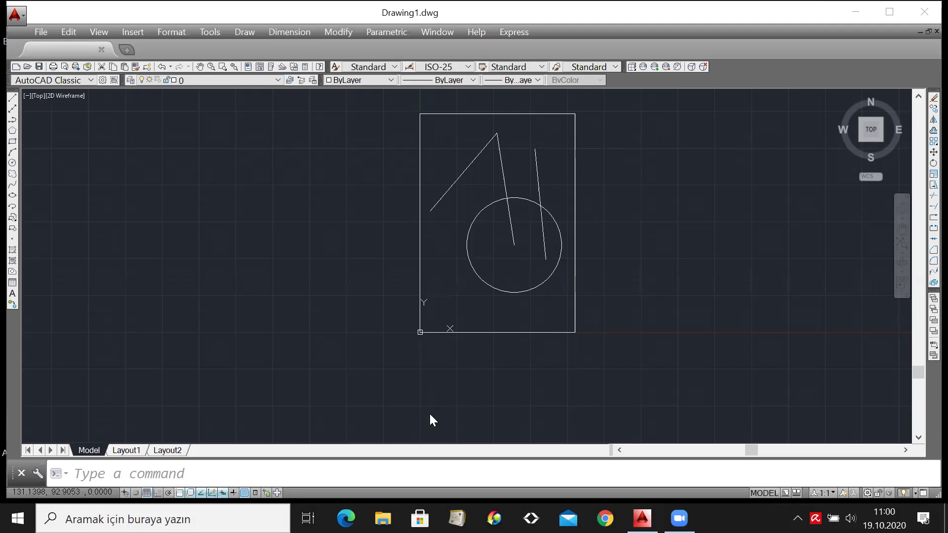
# Set the PICKADD system variable to 1.
pyautogui.click(314, 471)
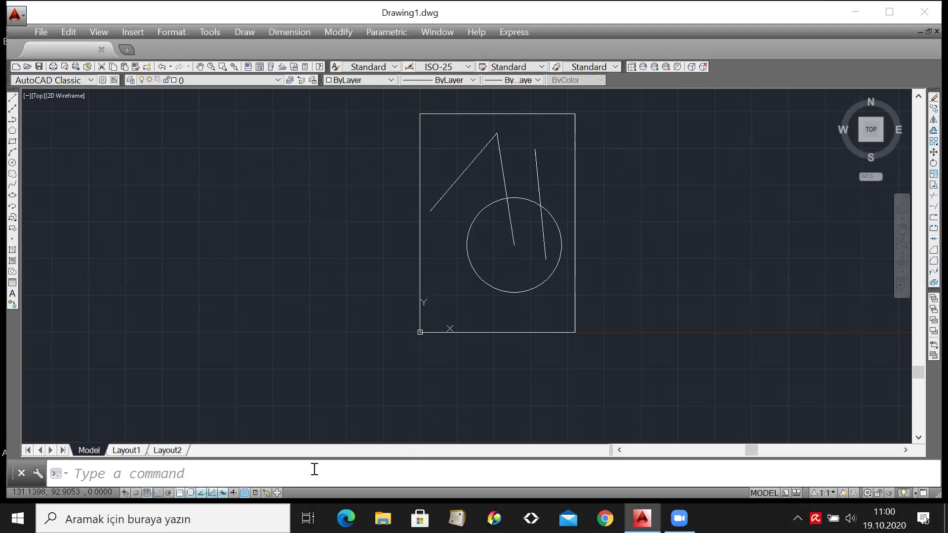
pyautogui.write('pi')
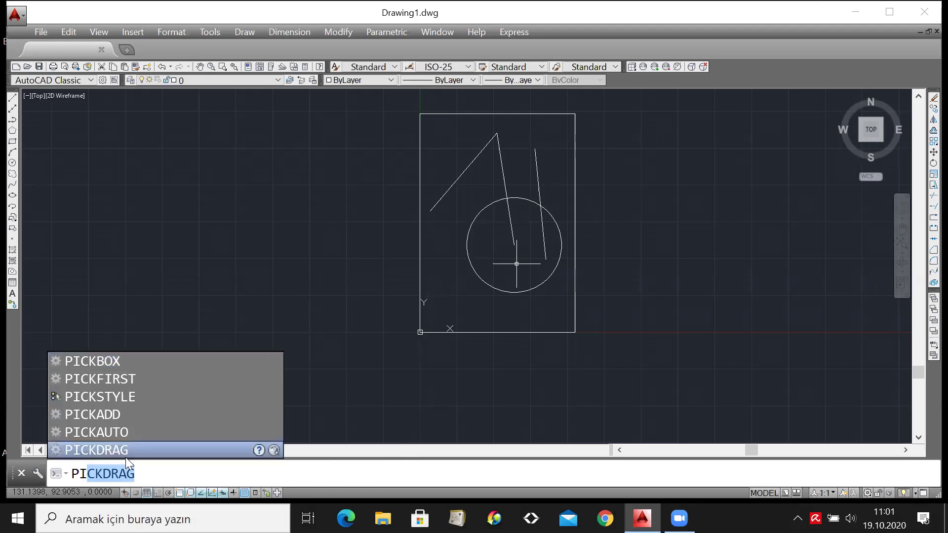
pyautogui.click(113, 414)
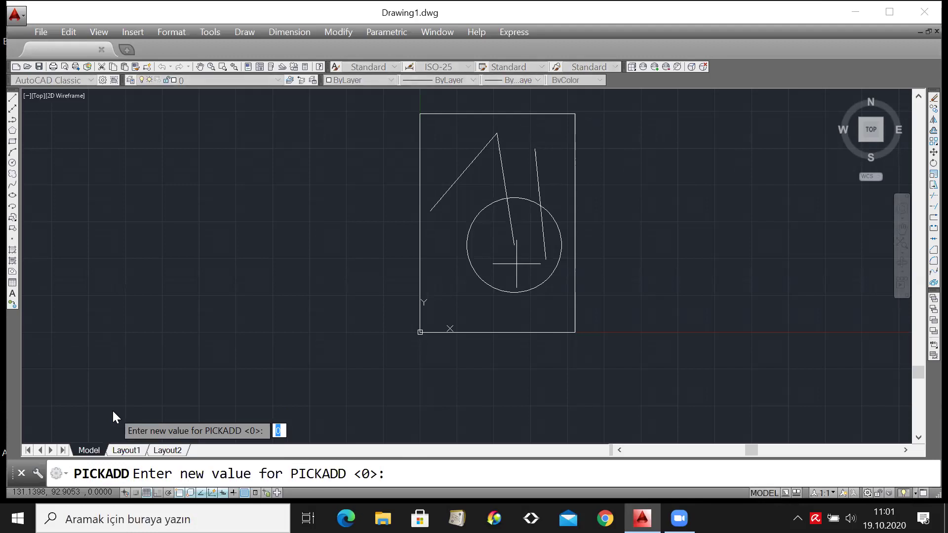
pyautogui.write('1')
pyautogui.press('Return')
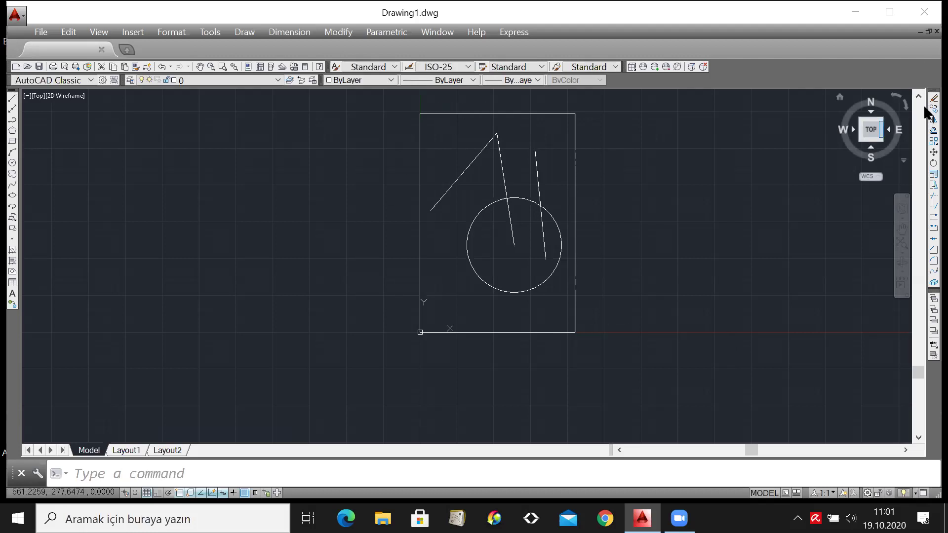
pyautogui.write('co')
pyautogui.press('Return')
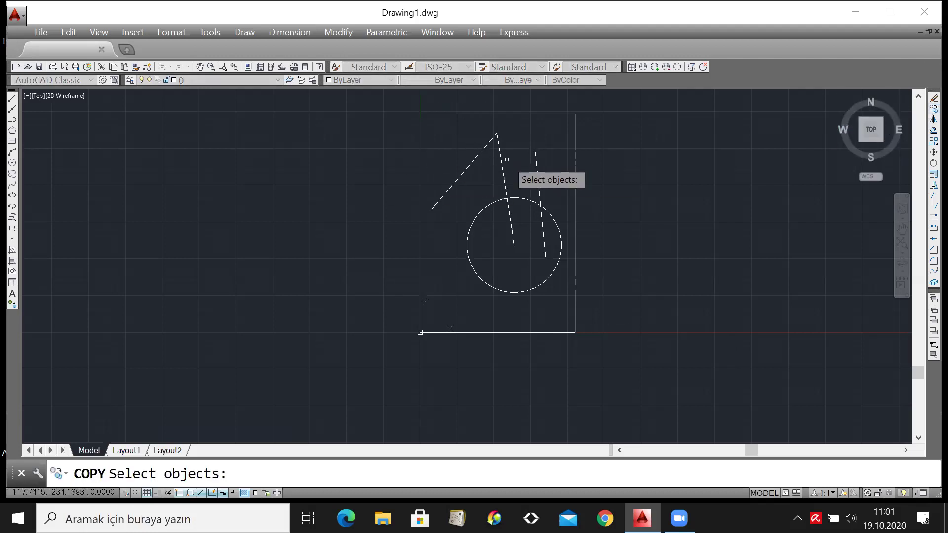
pyautogui.click(500, 155)
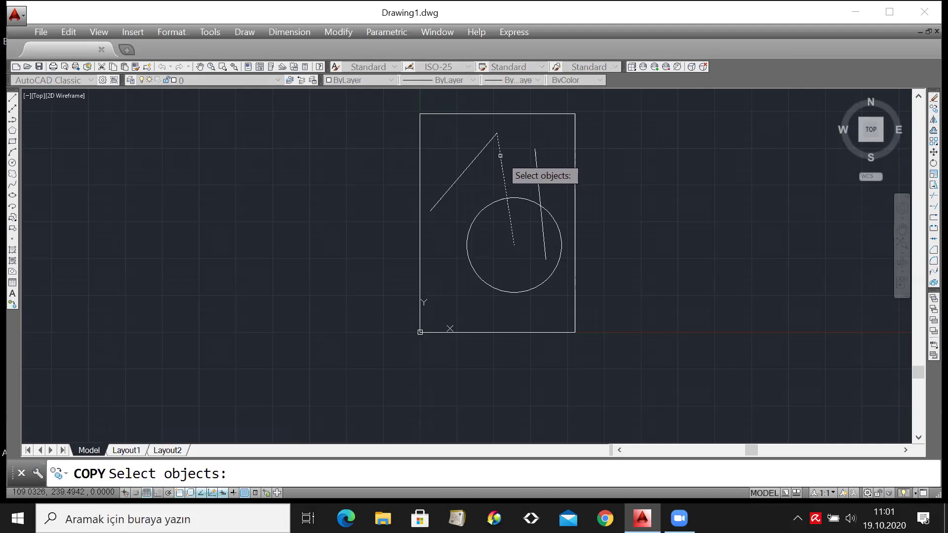
pyautogui.click(469, 166)
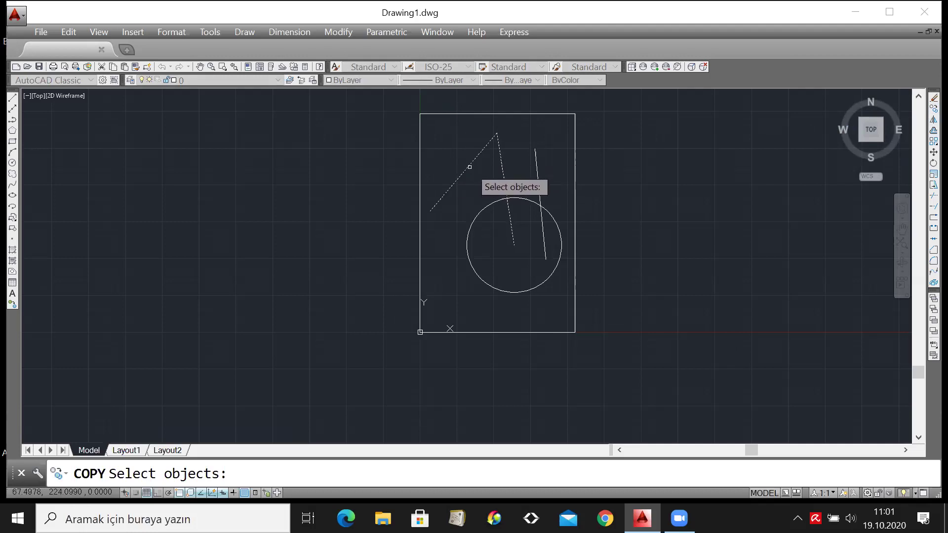
pyautogui.press('Escape')
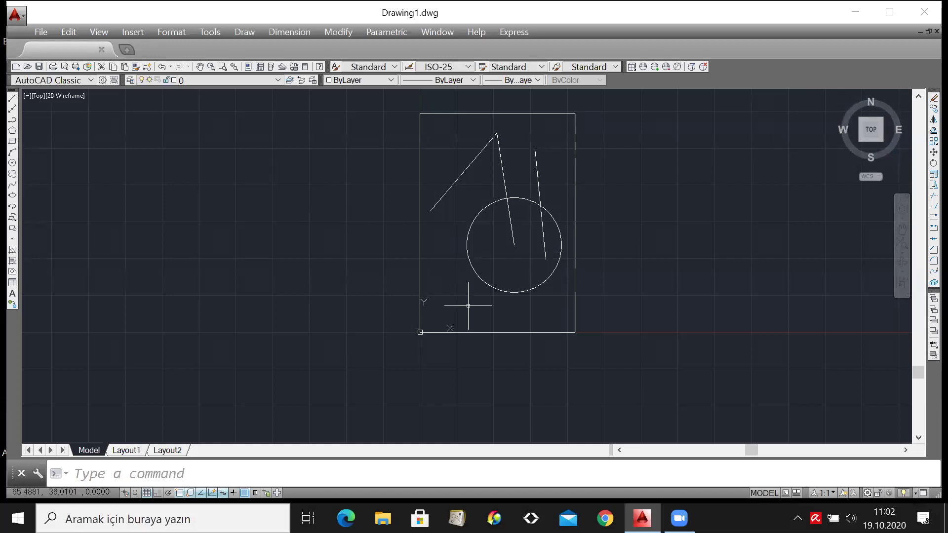
# Erase the two joined zigzag segments together, followed by the circle and the remaining steep line, leaving only the rectangular frame.
pyautogui.click(532, 134)
pyautogui.click(470, 161)
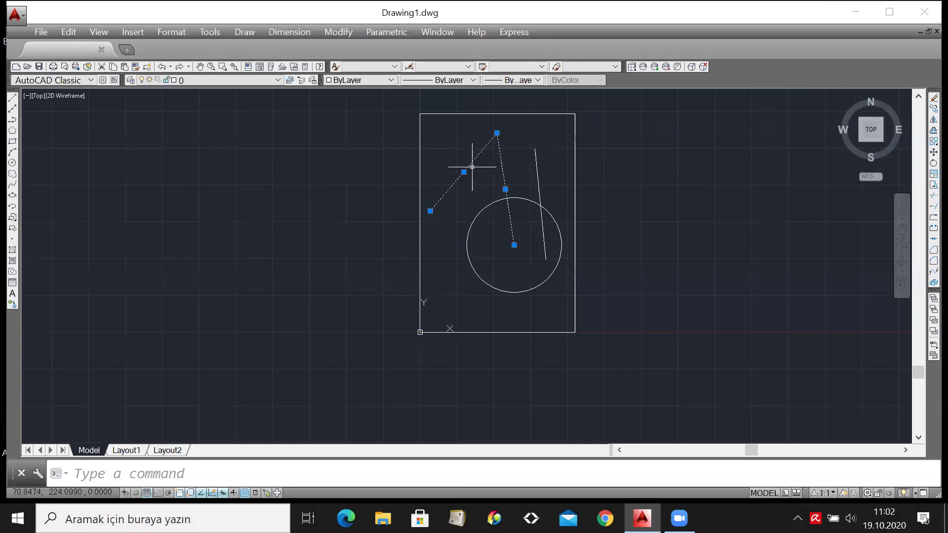
pyautogui.press('Delete')
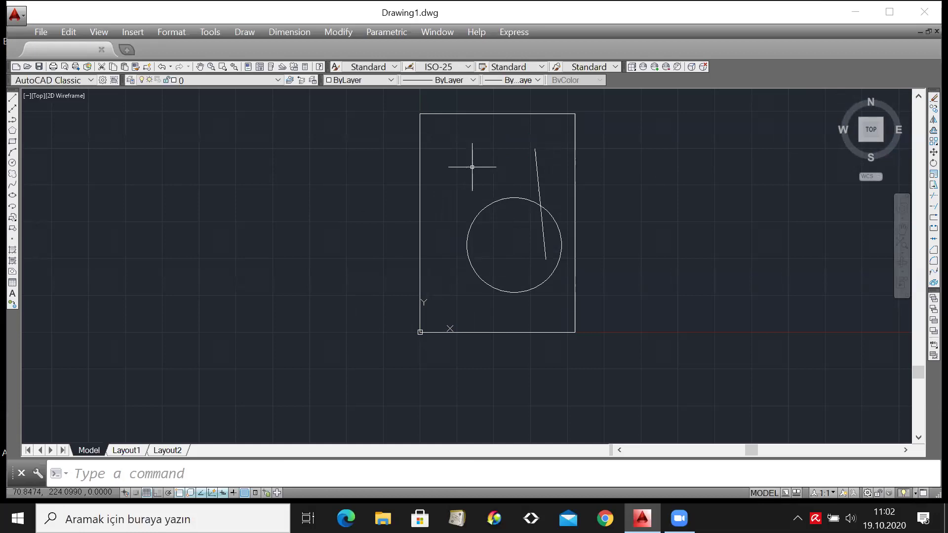
pyautogui.click(548, 319)
pyautogui.click(461, 258)
pyautogui.press('Delete')
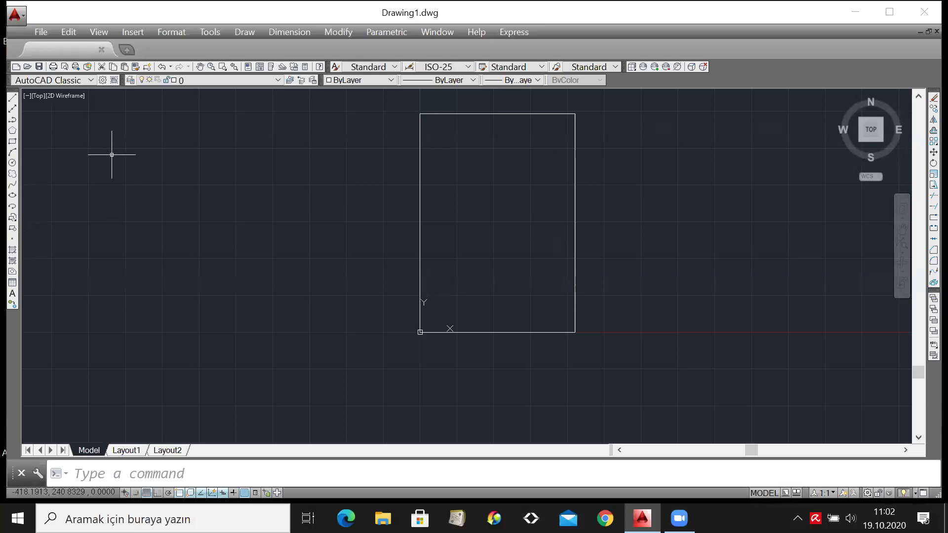
pyautogui.click(13, 163)
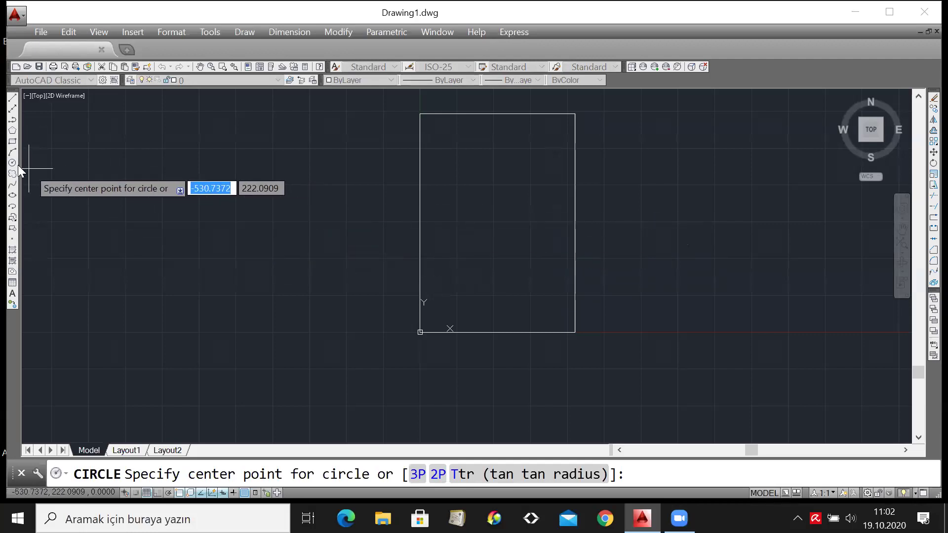
pyautogui.press('Escape')
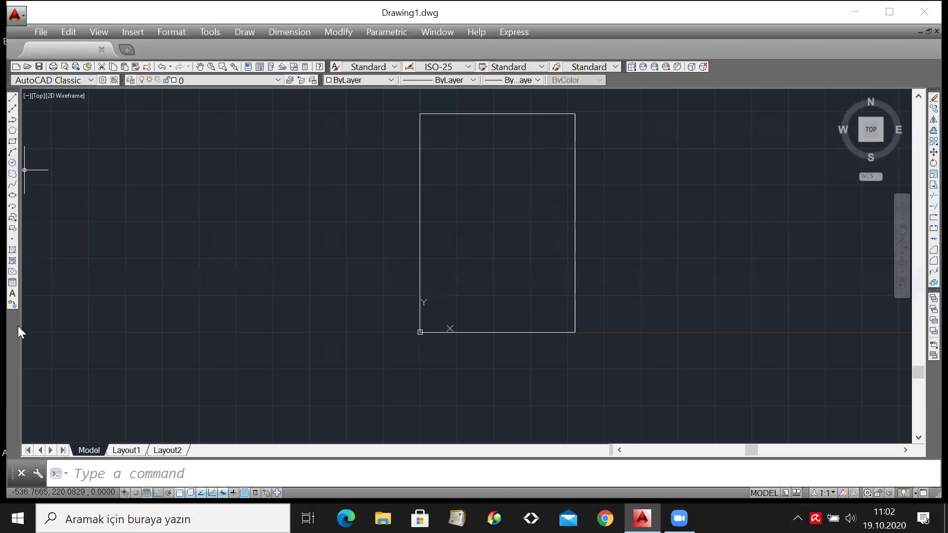
pyautogui.click(132, 469)
pyautogui.write('circle')
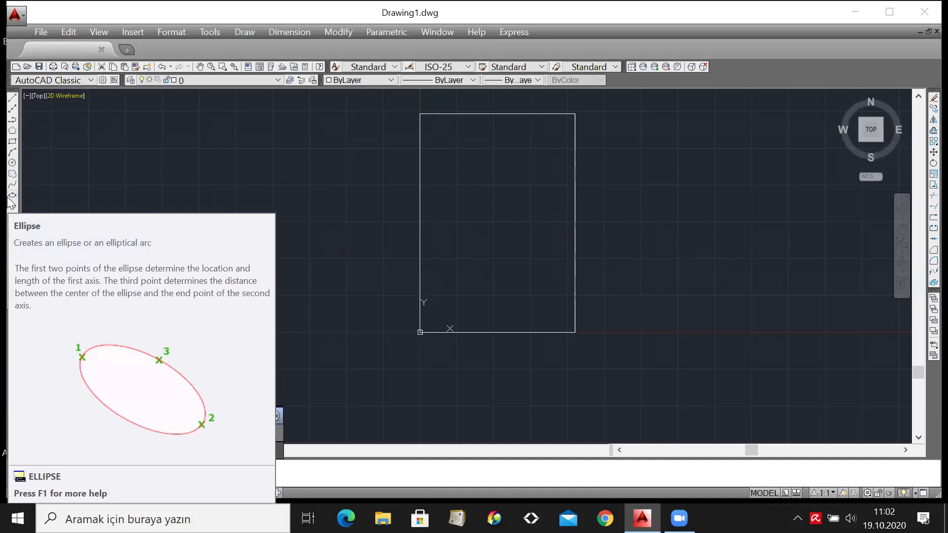
pyautogui.press('Return')
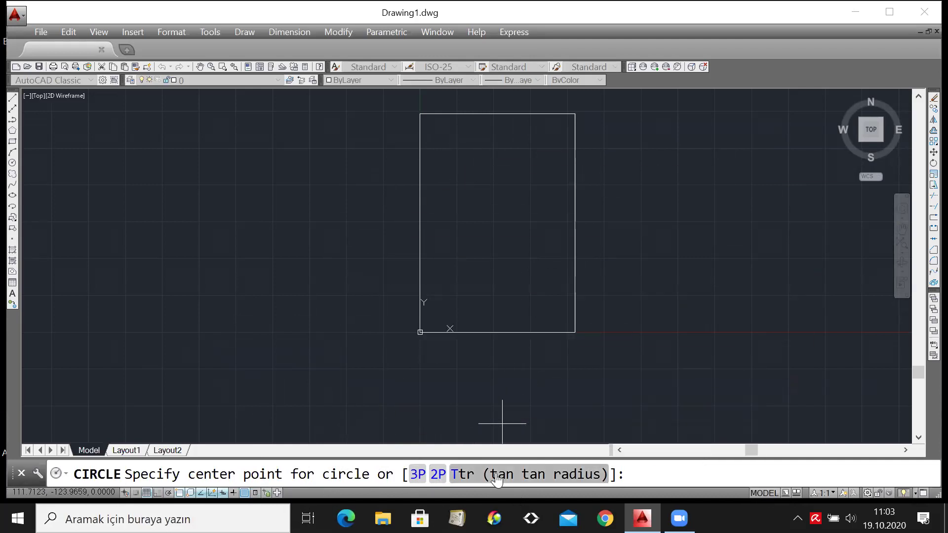
pyautogui.moveTo(679, 518)
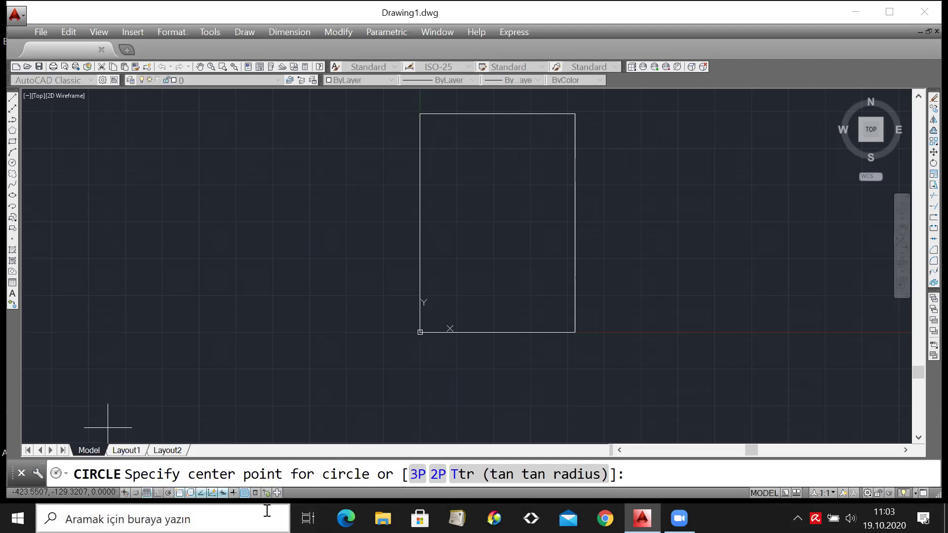
pyautogui.press('Escape')
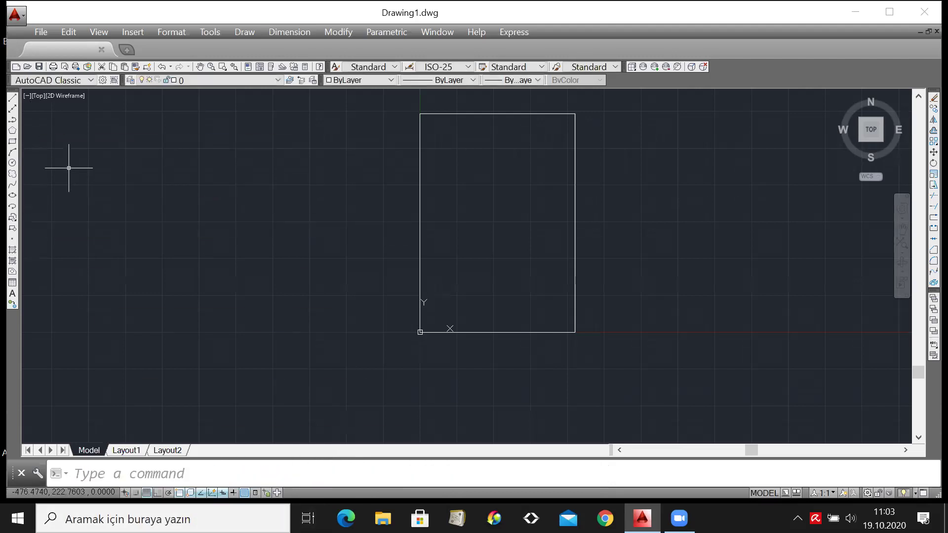
# Turn on Ortho mode and draw a freehand-length vertical line in the upper left part of the frame.
pyautogui.click(12, 99)
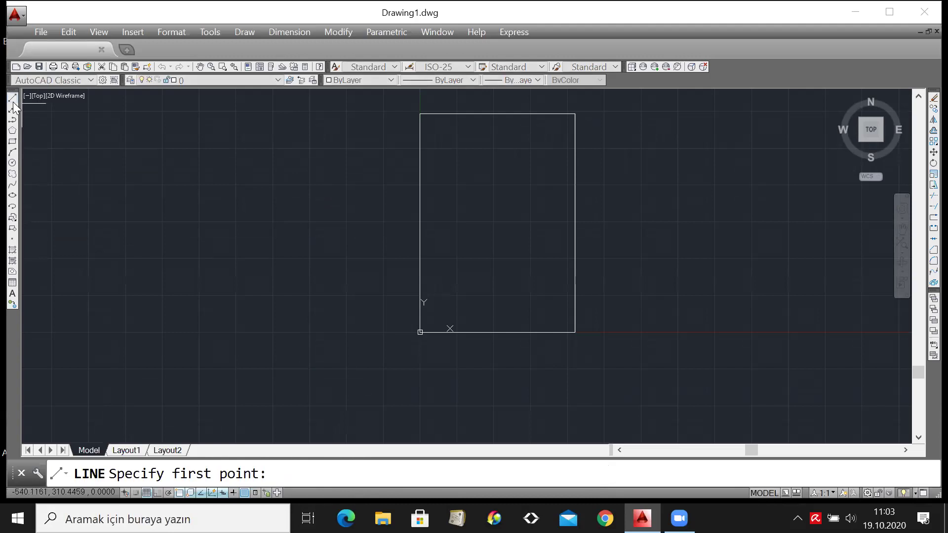
pyautogui.click(454, 130)
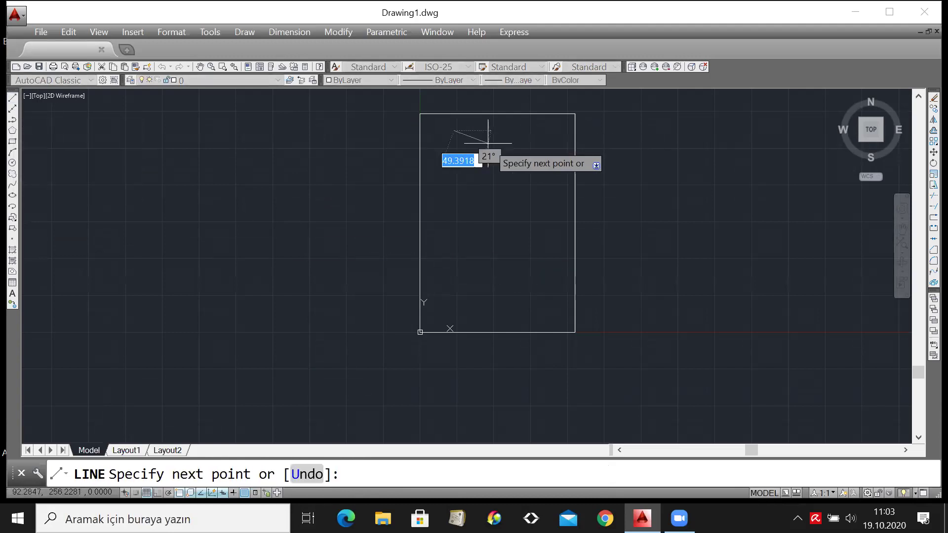
pyautogui.click(158, 493)
pyautogui.click(469, 229)
pyautogui.press('Return')
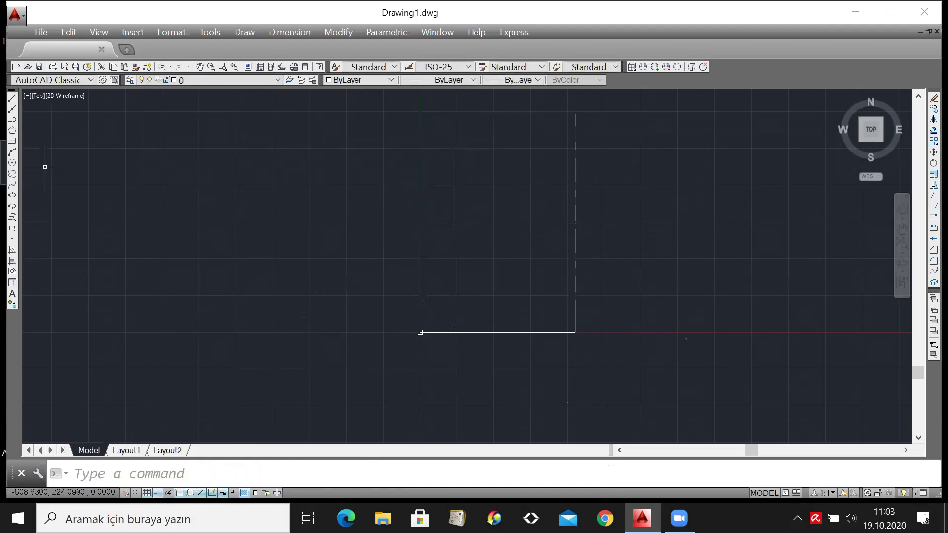
# Draw a freehand-length horizontal line across the vertical line, starting just inside the frame's left edge.
pyautogui.click(13, 98)
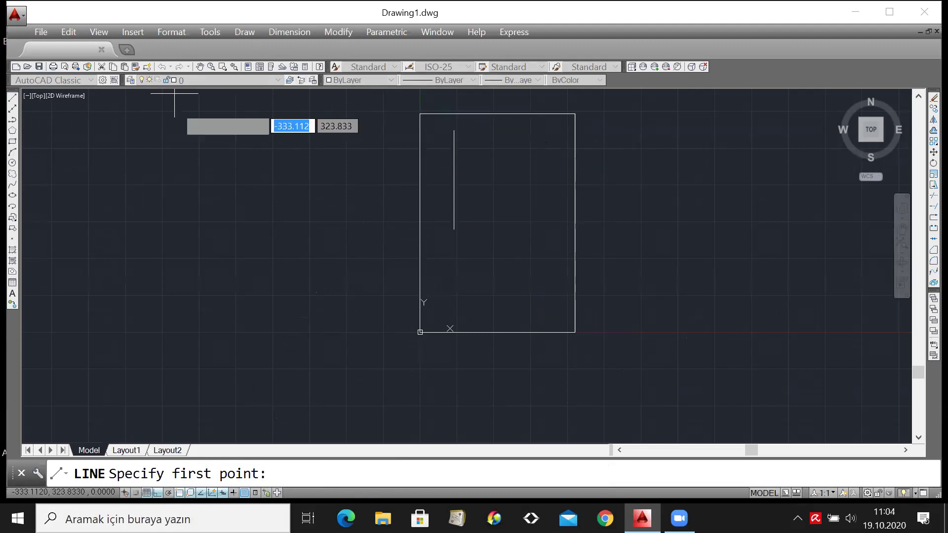
pyautogui.click(425, 183)
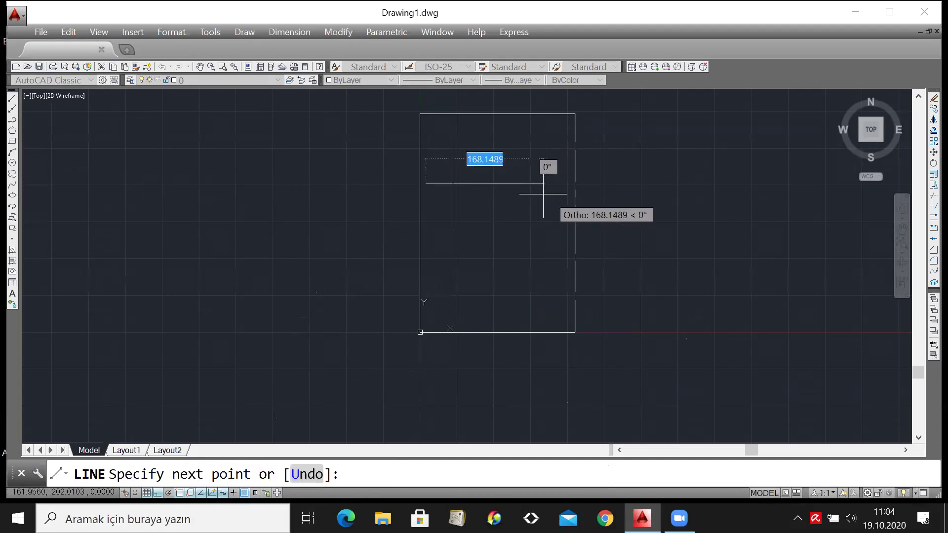
pyautogui.click(515, 193)
pyautogui.press('Escape')
# Draw a circle centred on the intersection of the horizontal and vertical lines with a radius of 15.
pyautogui.scroll(2, 448, 160)
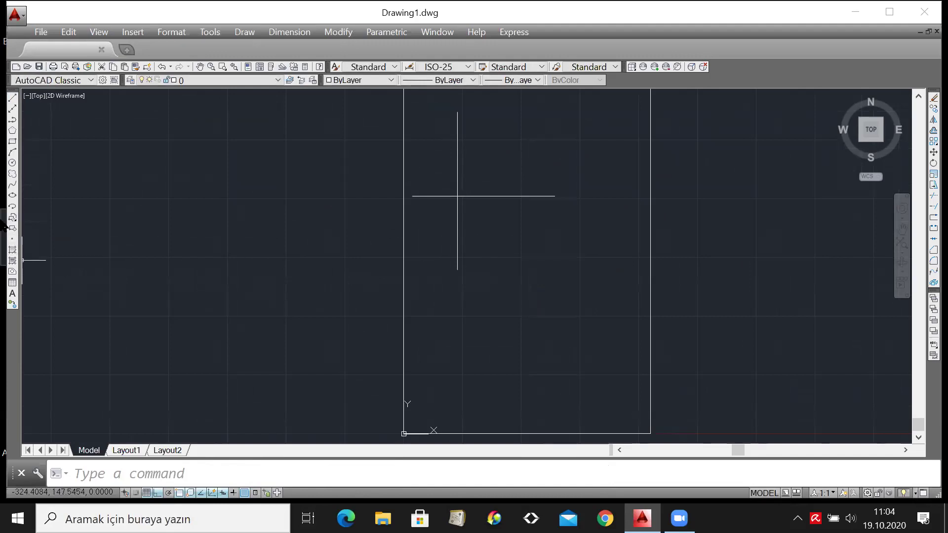
pyautogui.click(13, 163)
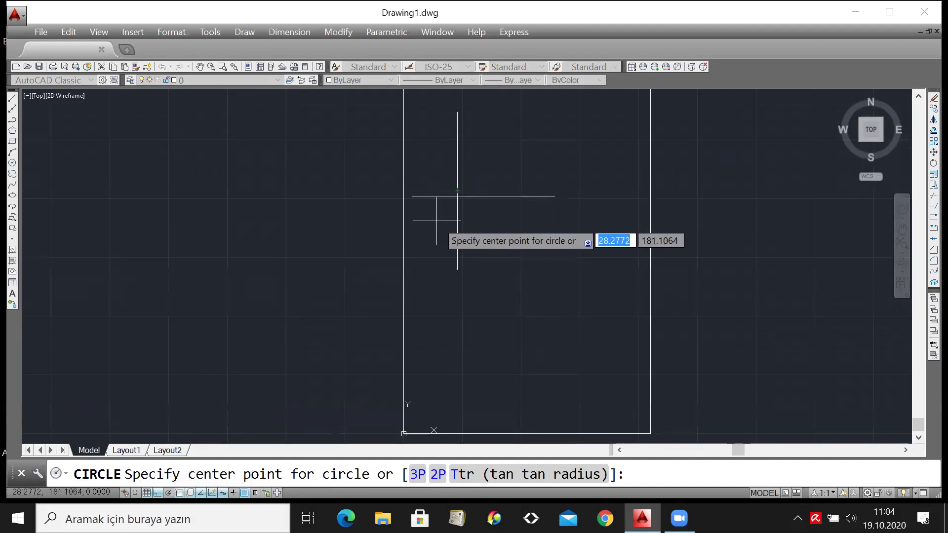
pyautogui.scroll(2, 457, 191)
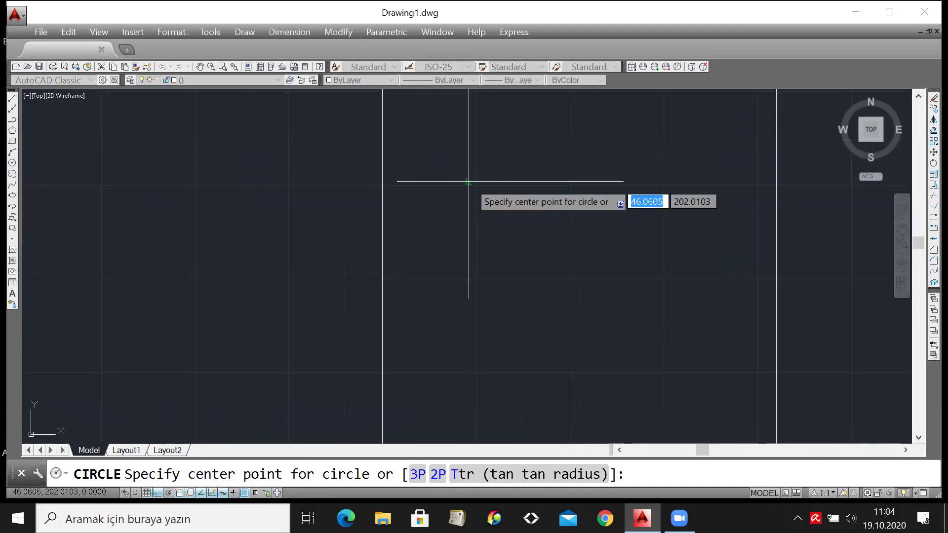
pyautogui.click(468, 181)
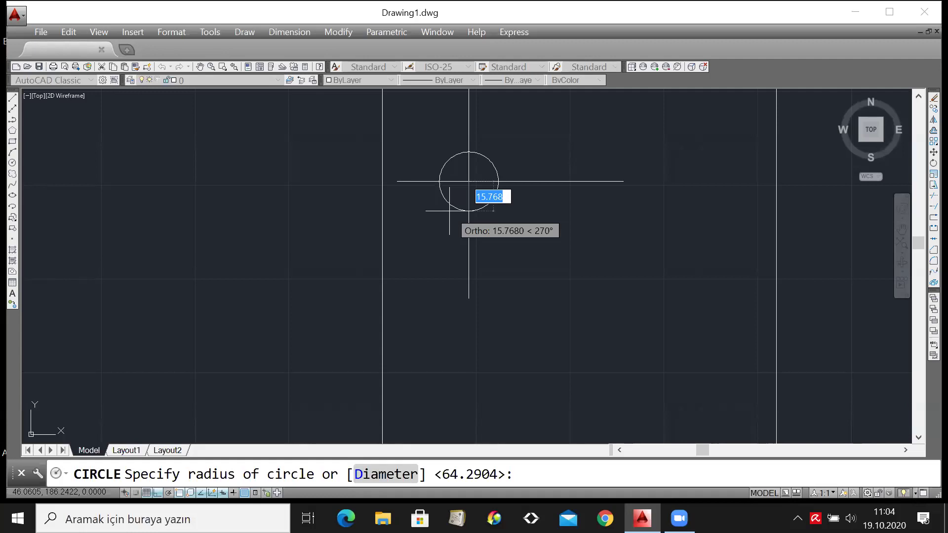
pyautogui.write('15')
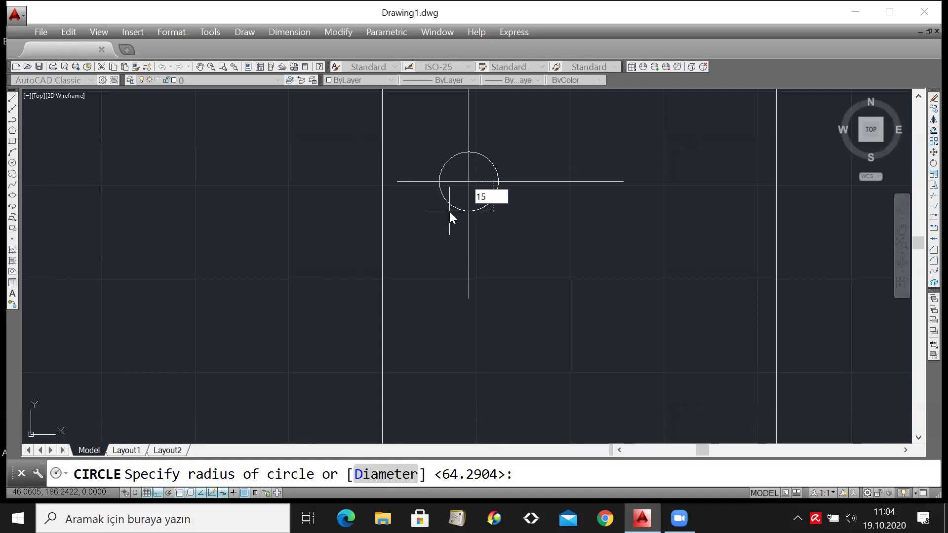
# Complete the circle at the intersection of the two crossing lines with a radius of 15.
pyautogui.press('Return')
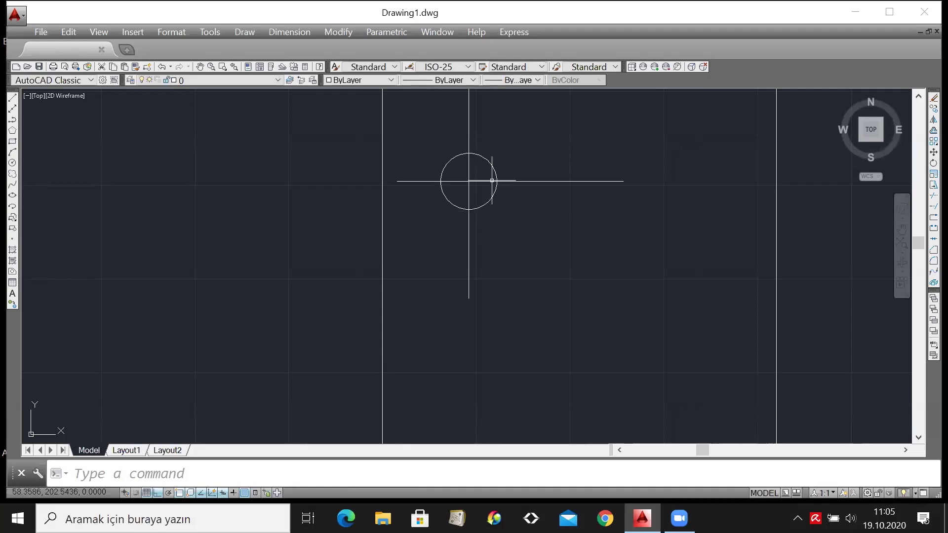
pyautogui.scroll(4, 492, 180)
pyautogui.scroll(-2, 487, 217)
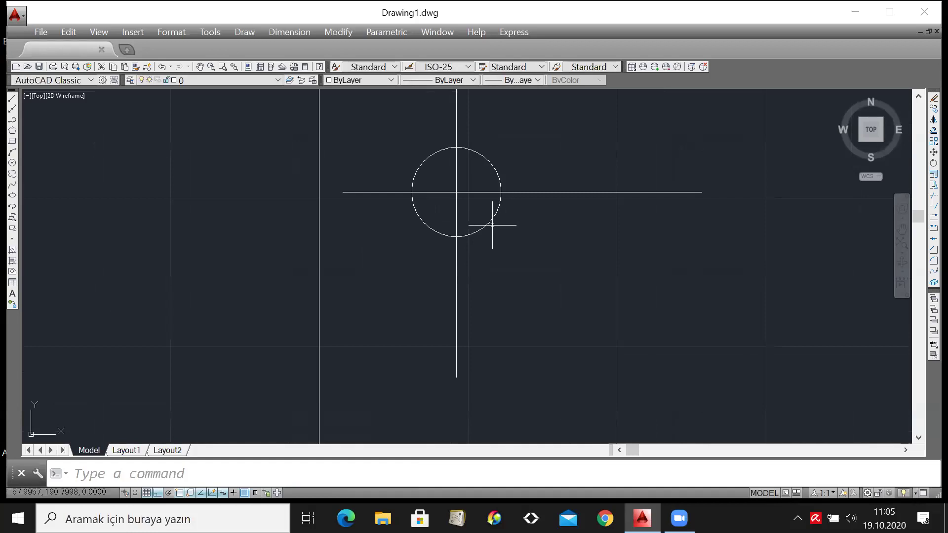
# Delete the circle at the intersection of the crossing lines.
pyautogui.click(500, 230)
pyautogui.click(477, 211)
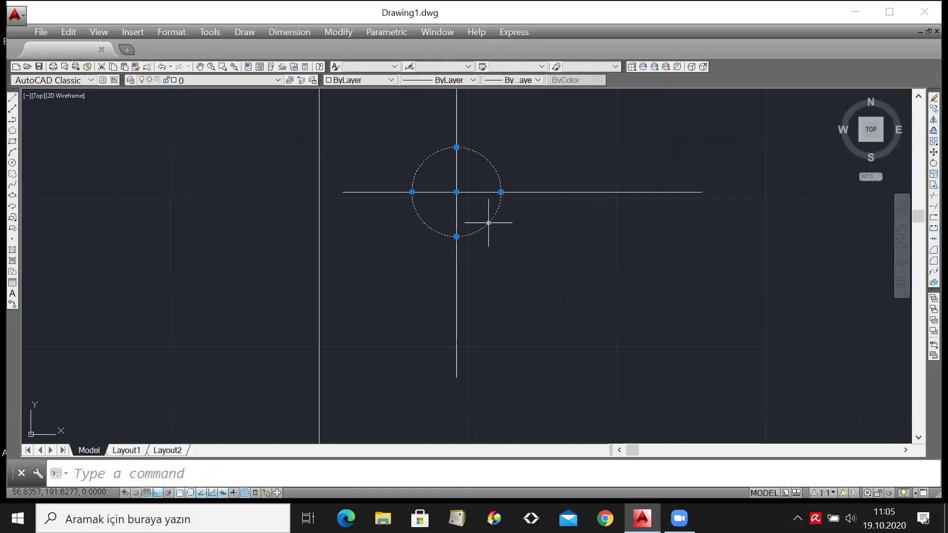
pyautogui.moveTo(488, 223)
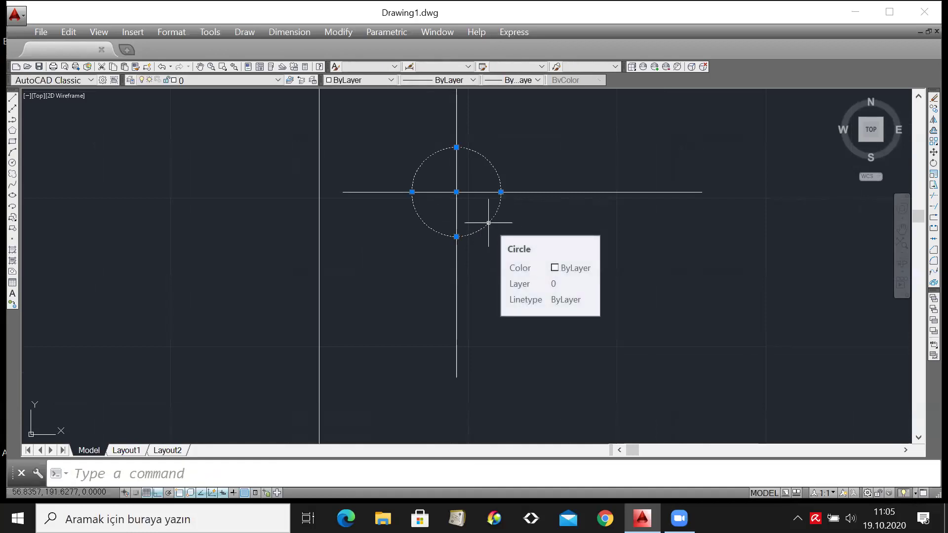
pyautogui.press('Delete')
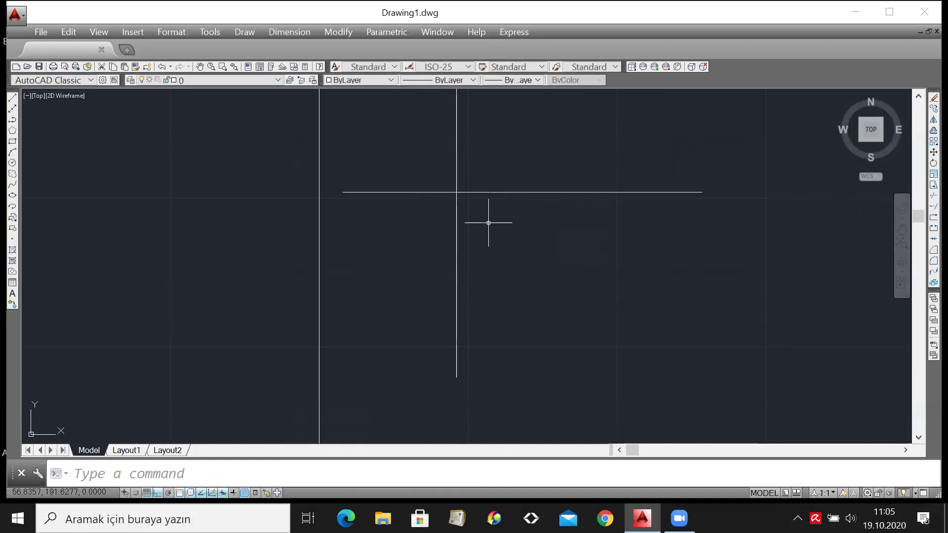
# Draw a circle centred on the intersection of the crossing lines, using the Diameter option with a value of 30.
pyautogui.click(12, 164)
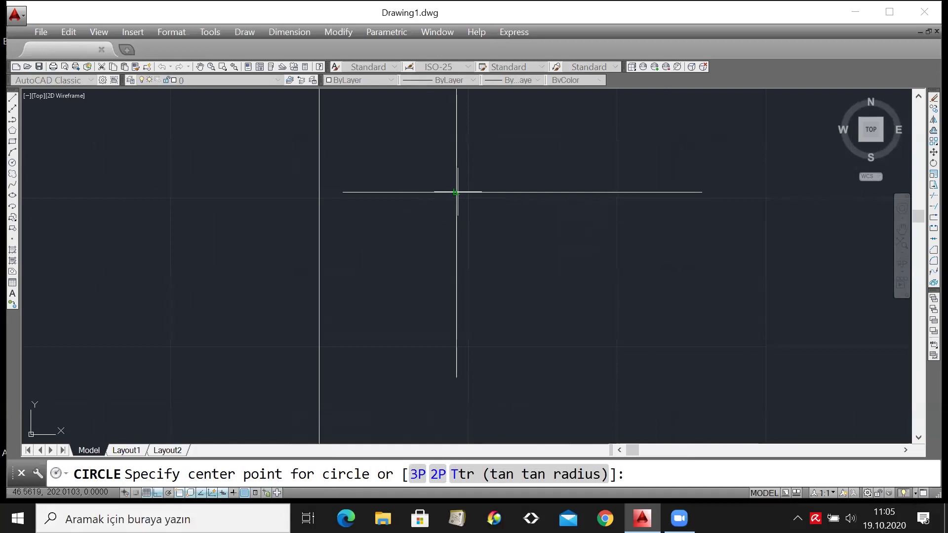
pyautogui.click(456, 192)
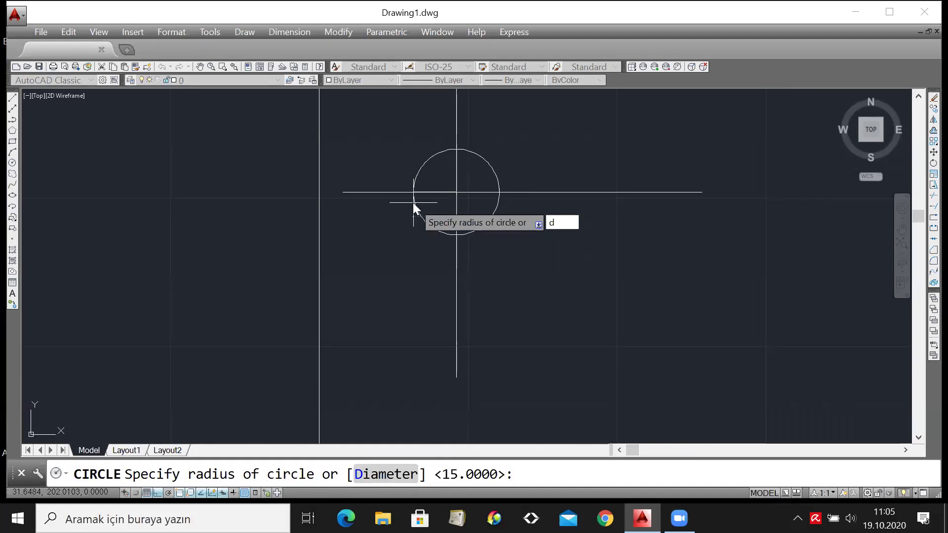
pyautogui.write('d')
pyautogui.press('Return')
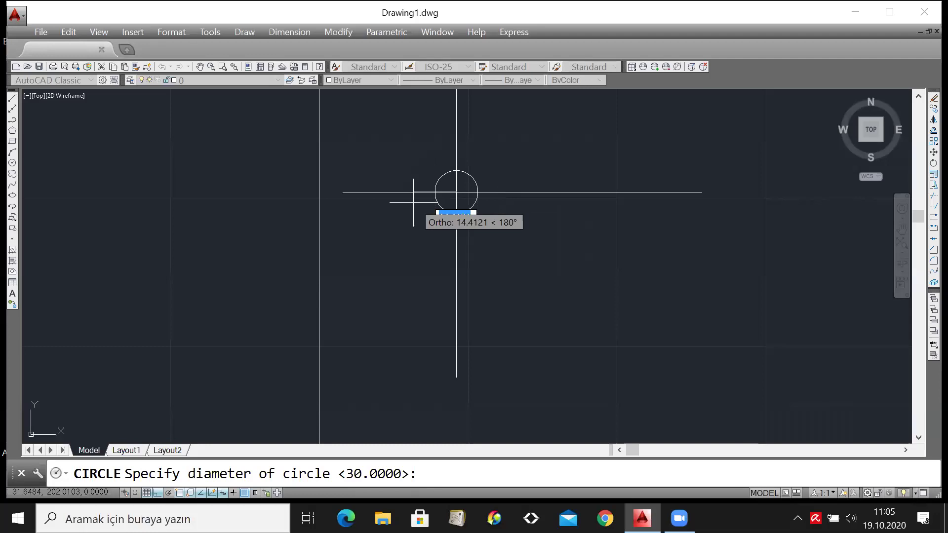
pyautogui.write('30')
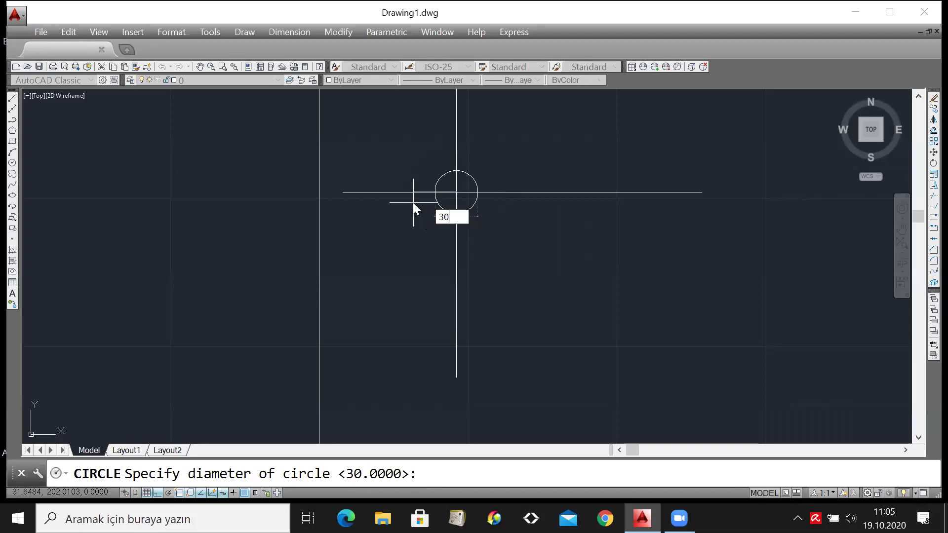
pyautogui.press('Return')
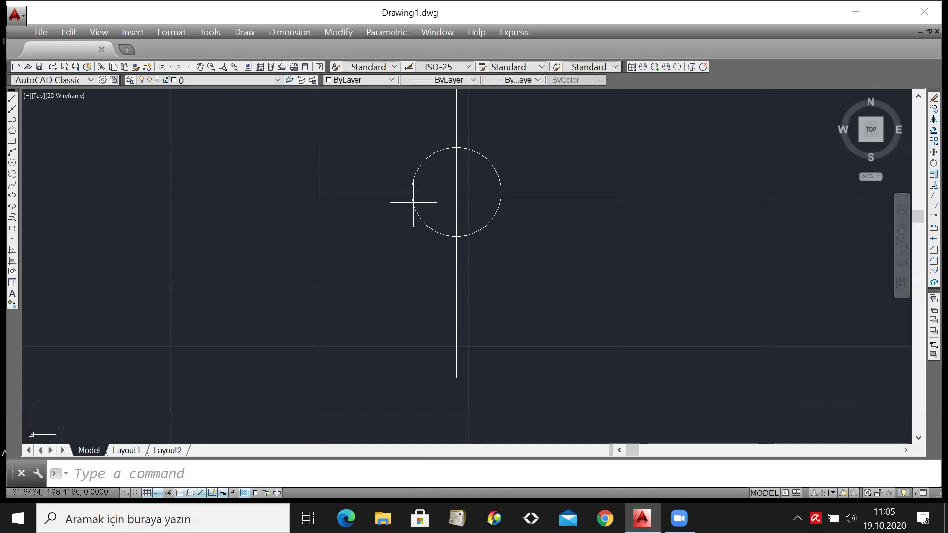
pyautogui.scroll(-5, 584, 169)
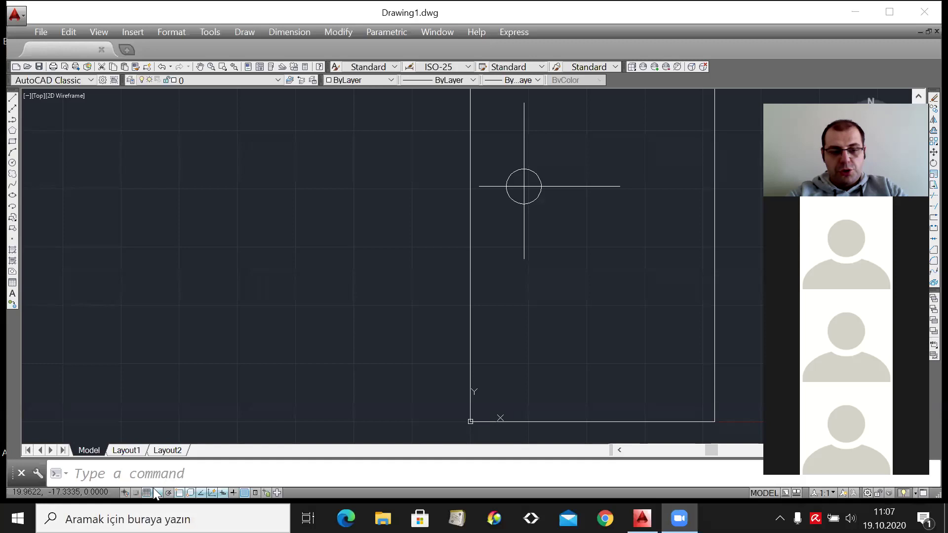
# Toggle Ortho mode off and on again.
pyautogui.click(154, 490)
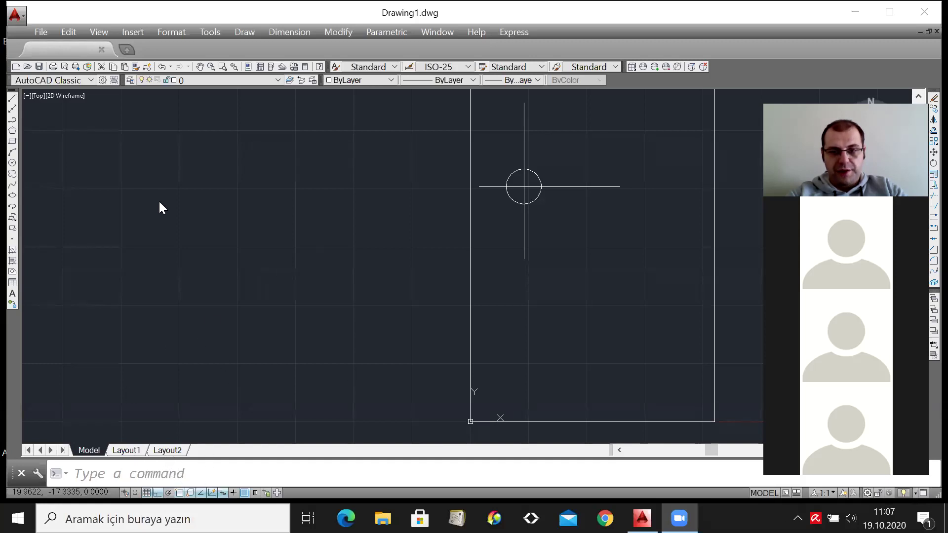
pyautogui.click(158, 493)
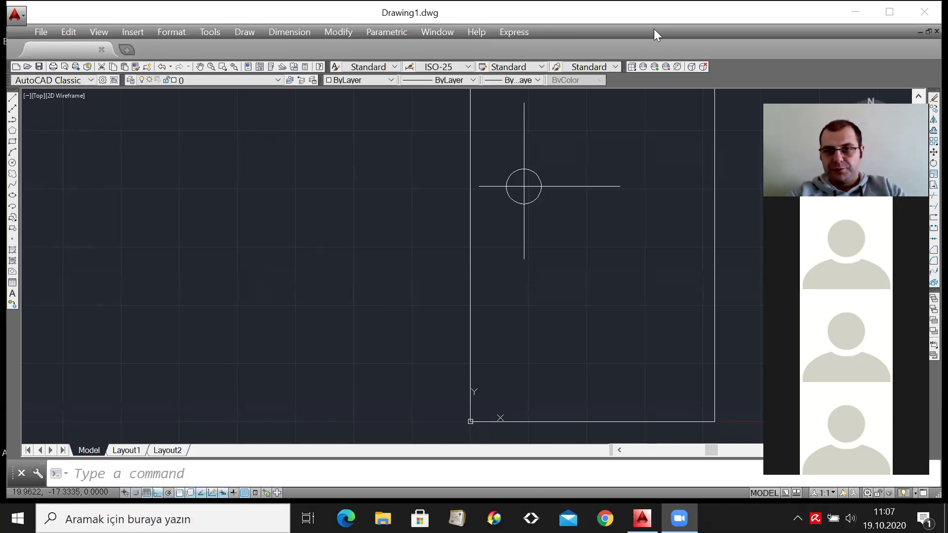
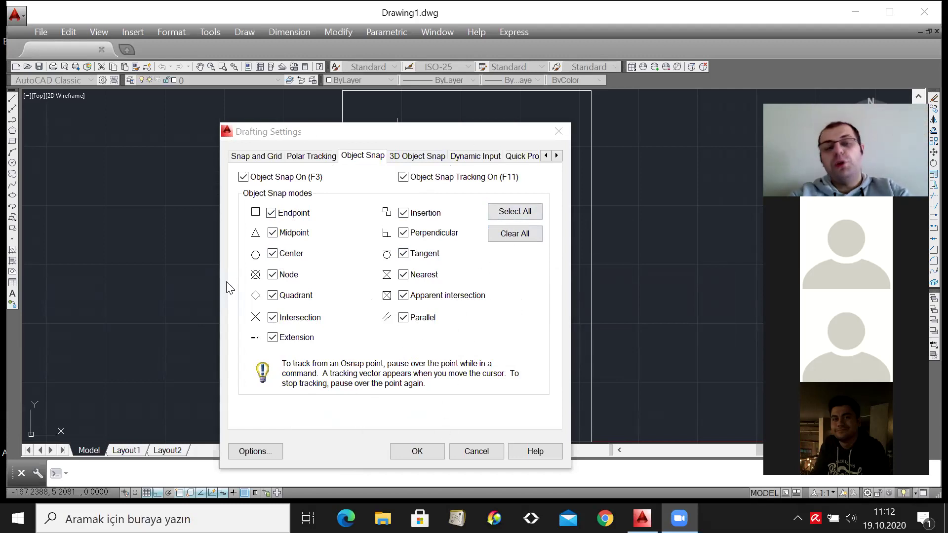
# Accept the drafting settings with all object snap modes enabled, and toggle the Tangent snap.
pyautogui.click(409, 455)
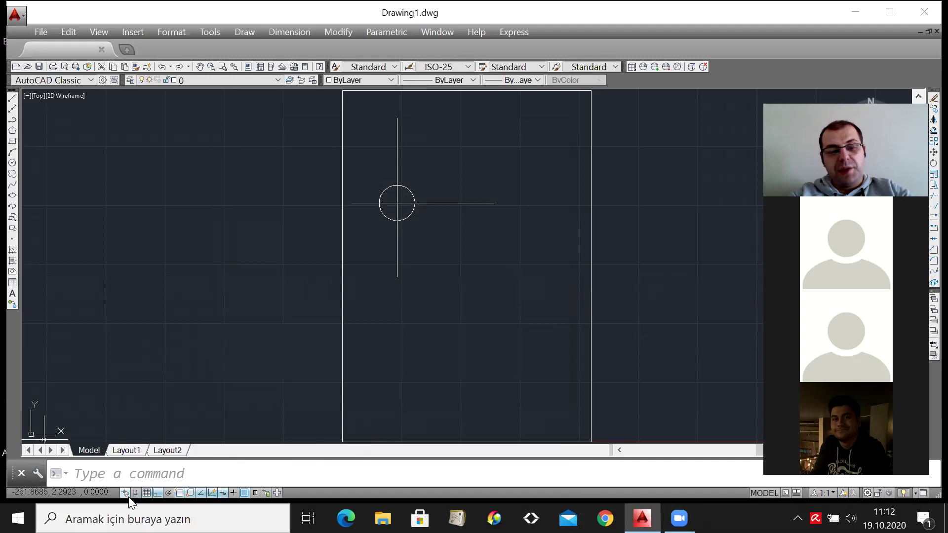
pyautogui.rightClick(182, 494)
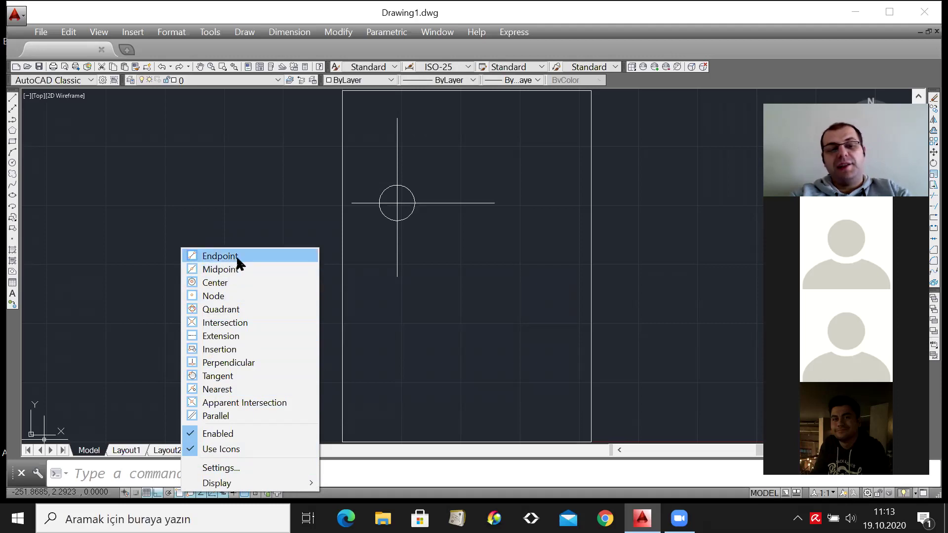
pyautogui.click(235, 375)
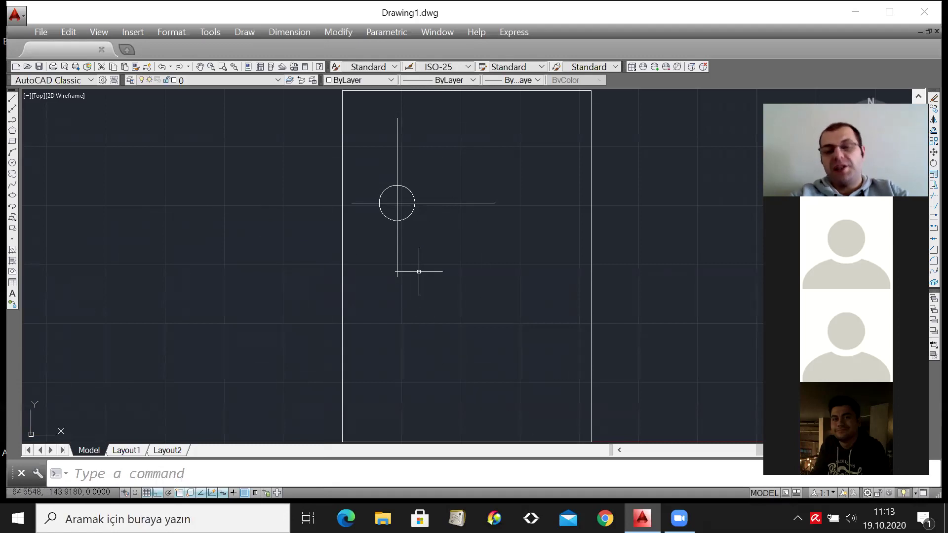
# Draw a freehand vertical line inside the rectangle, below and to the right of the existing circle.
pyautogui.click(13, 98)
pyautogui.press('Escape')
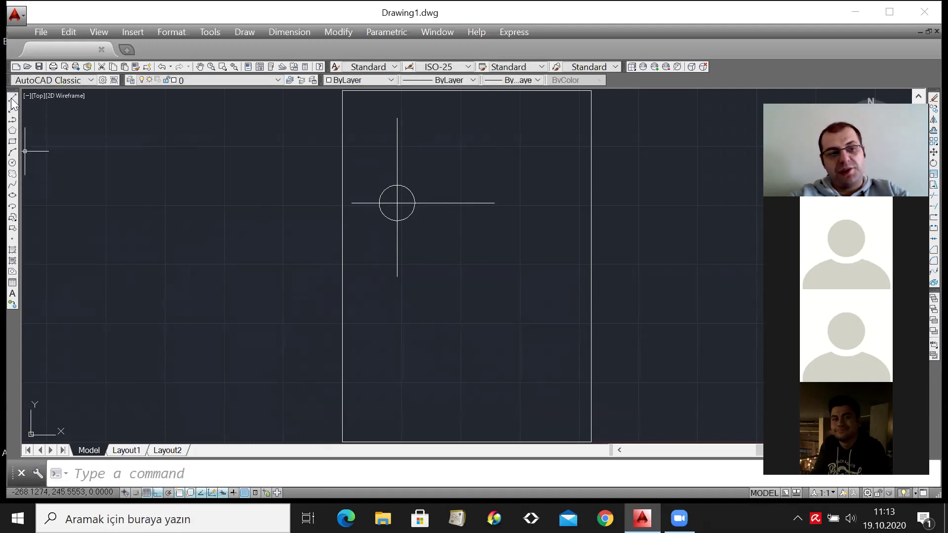
pyautogui.click(12, 99)
pyautogui.click(505, 247)
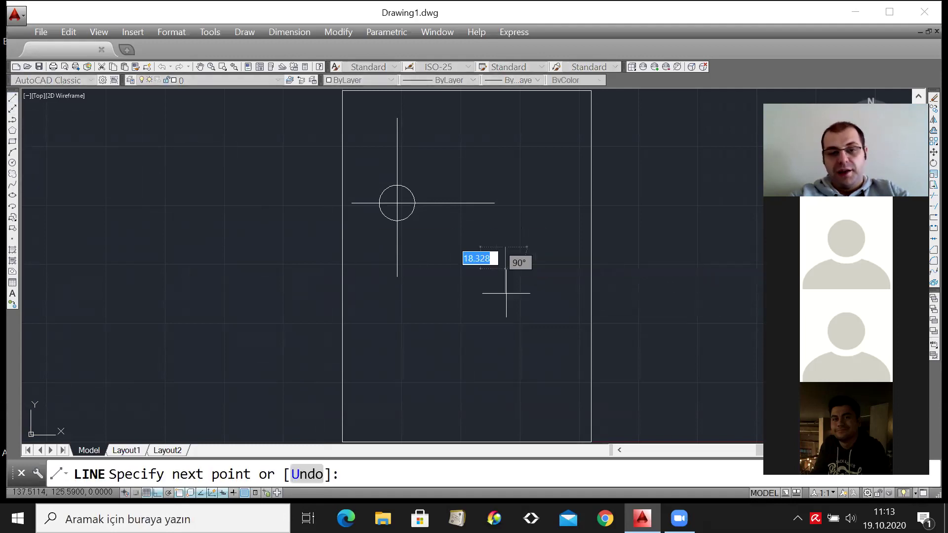
pyautogui.click(504, 378)
pyautogui.press('Escape')
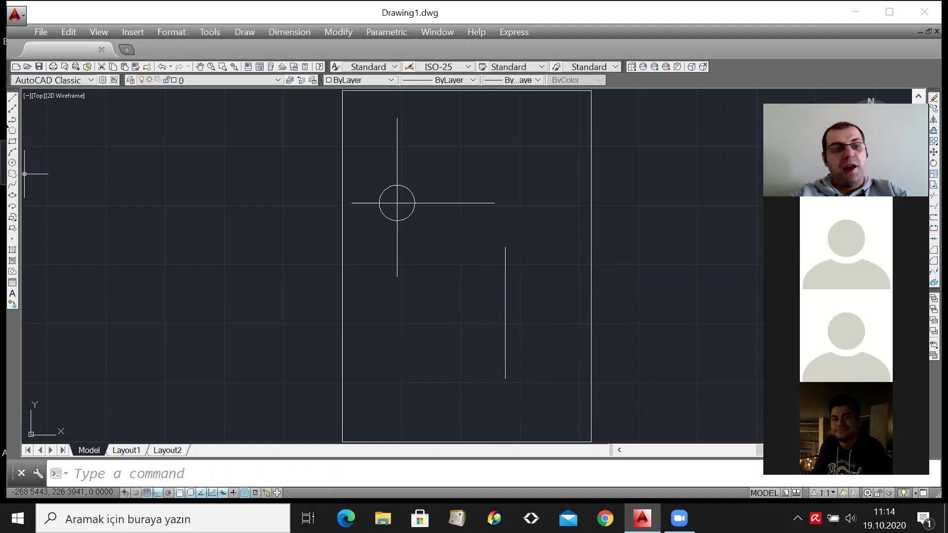
# Draw a freehand horizontal line crossing the new vertical line near its middle, inside the rectangle.
pyautogui.click(13, 101)
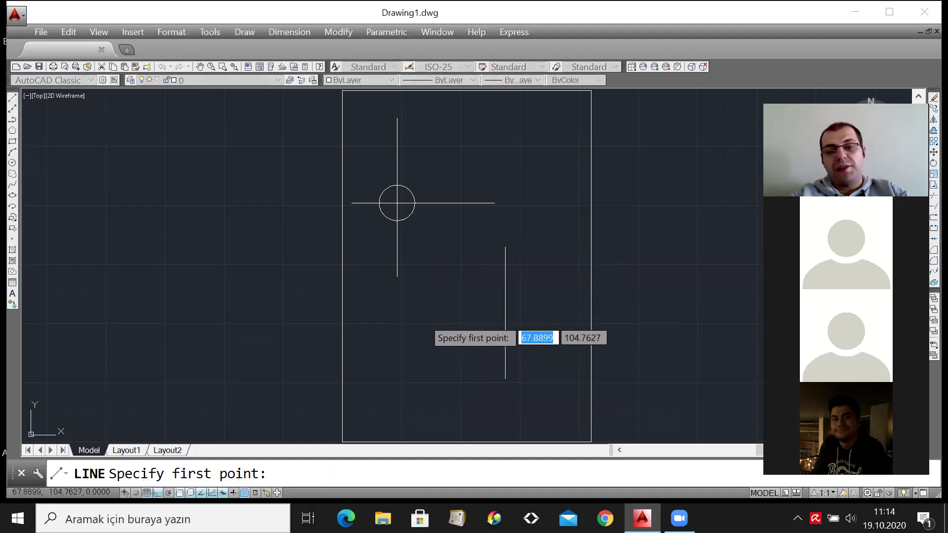
pyautogui.click(423, 318)
pyautogui.click(569, 318)
pyautogui.press('Escape')
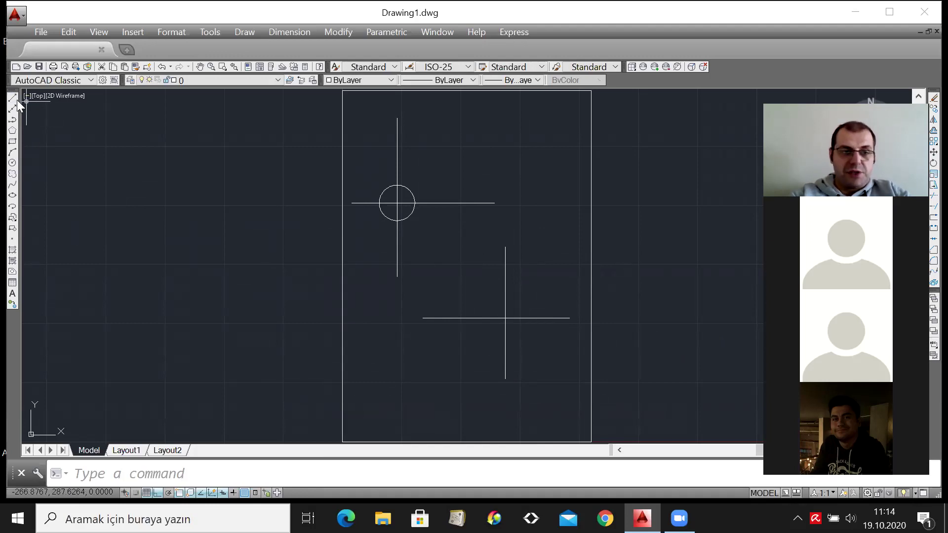
# Draw a circle of radius 20 centred on the intersection of the new vertical and horizontal lines.
pyautogui.click(13, 165)
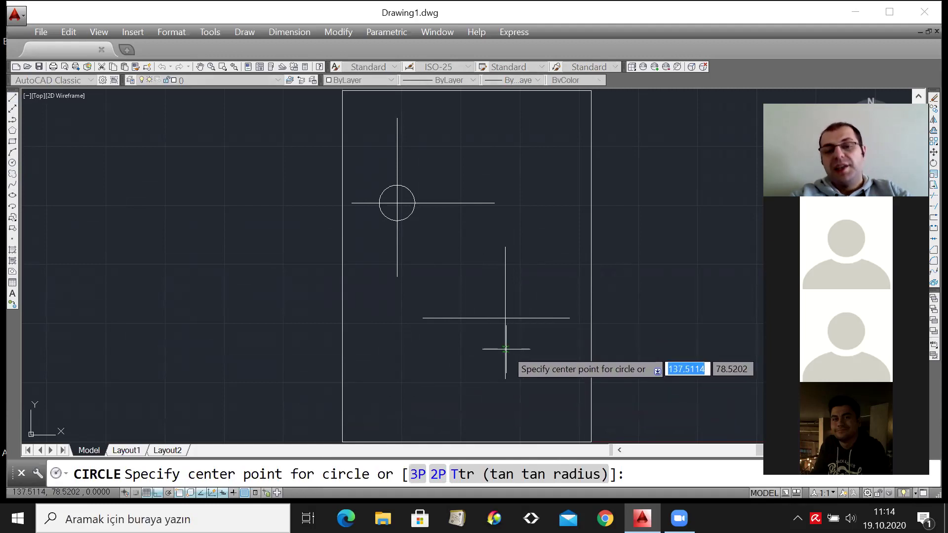
pyautogui.scroll(2, 501, 326)
pyautogui.scroll(5, 536, 289)
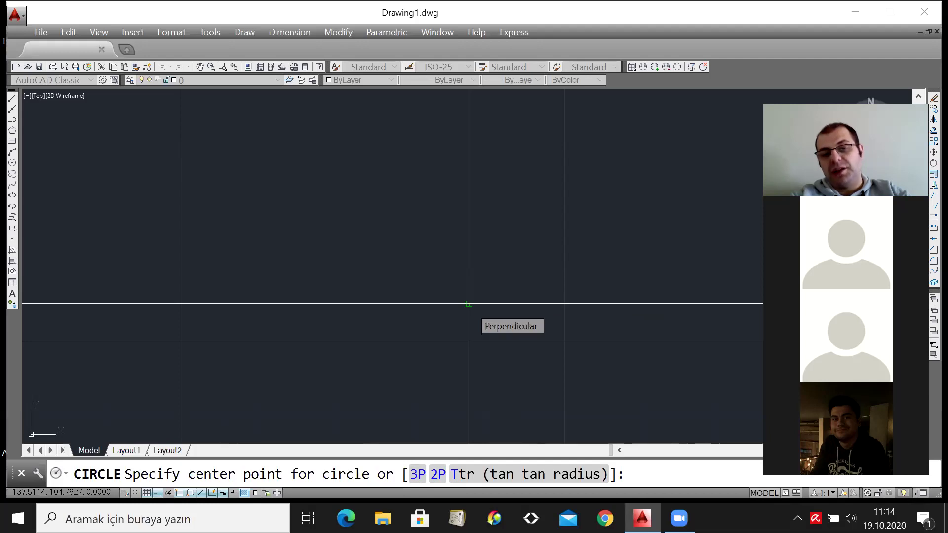
pyautogui.click(469, 303)
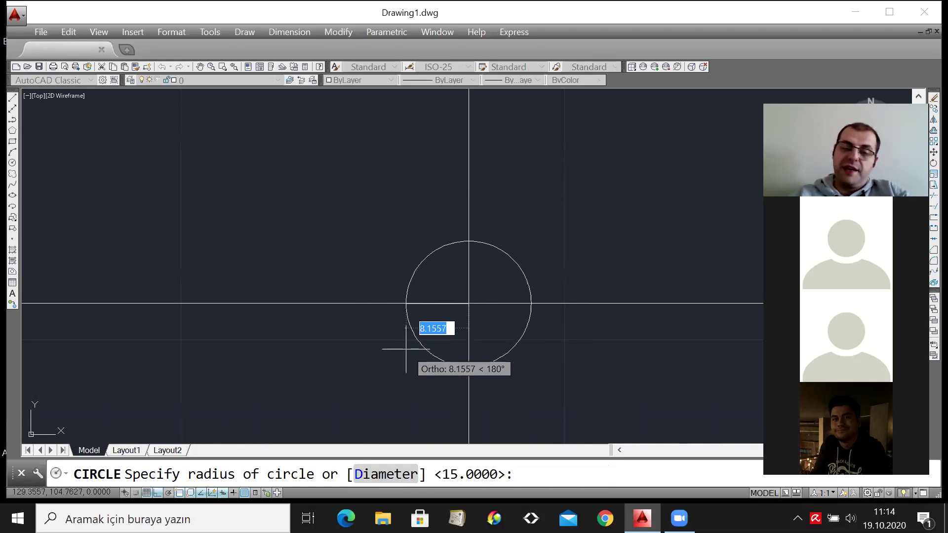
pyautogui.write('20')
pyautogui.press('Return')
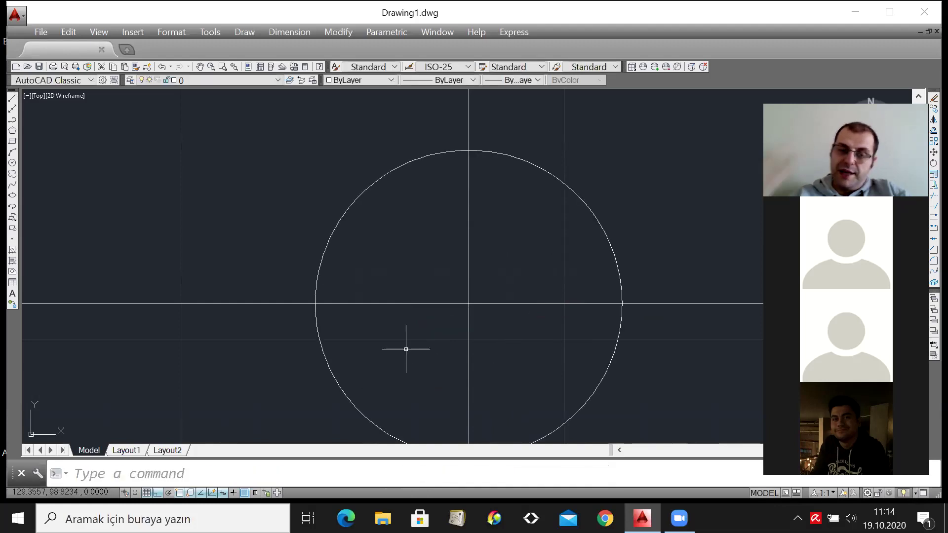
pyautogui.scroll(-5, 365, 361)
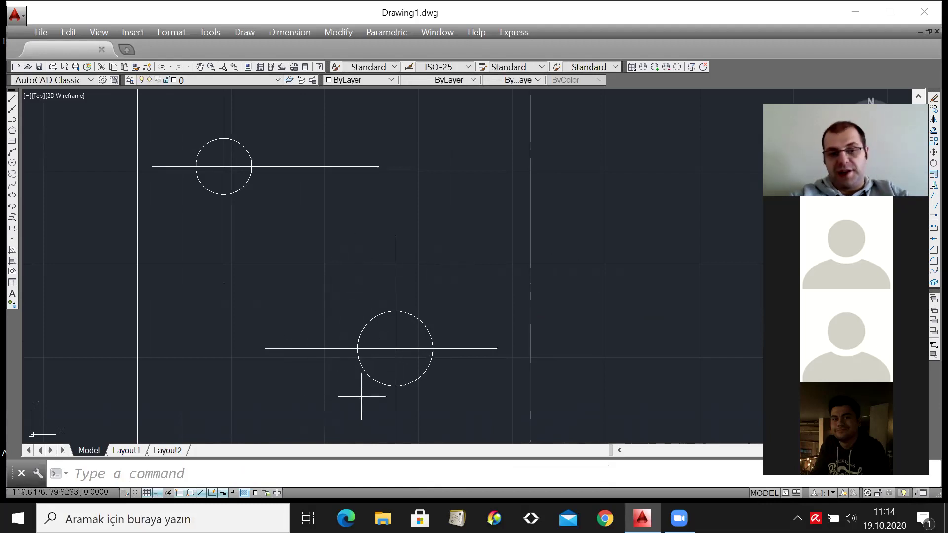
pyautogui.moveTo(376, 382)
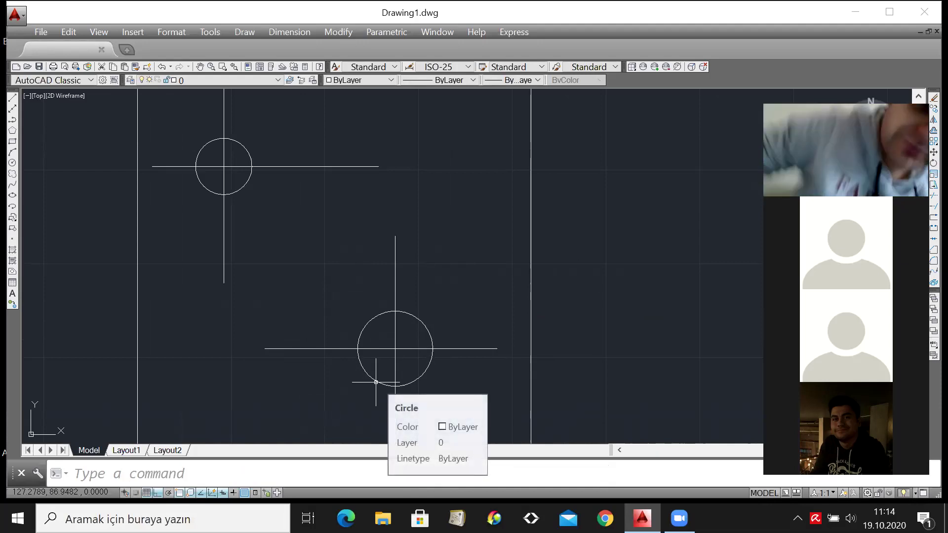
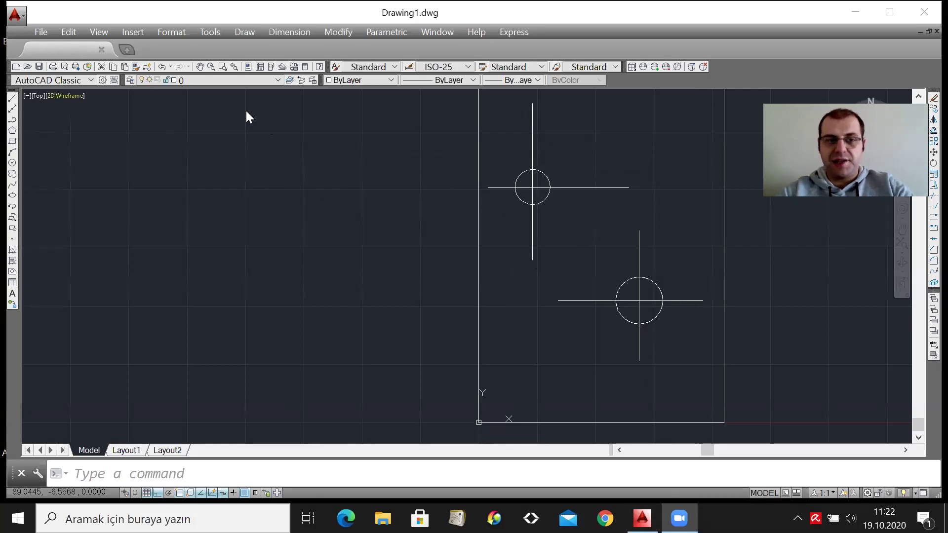
# Select the smaller upper circle and check which layers are available for it, then clear the selection.
pyautogui.click(547, 174)
pyautogui.click(546, 173)
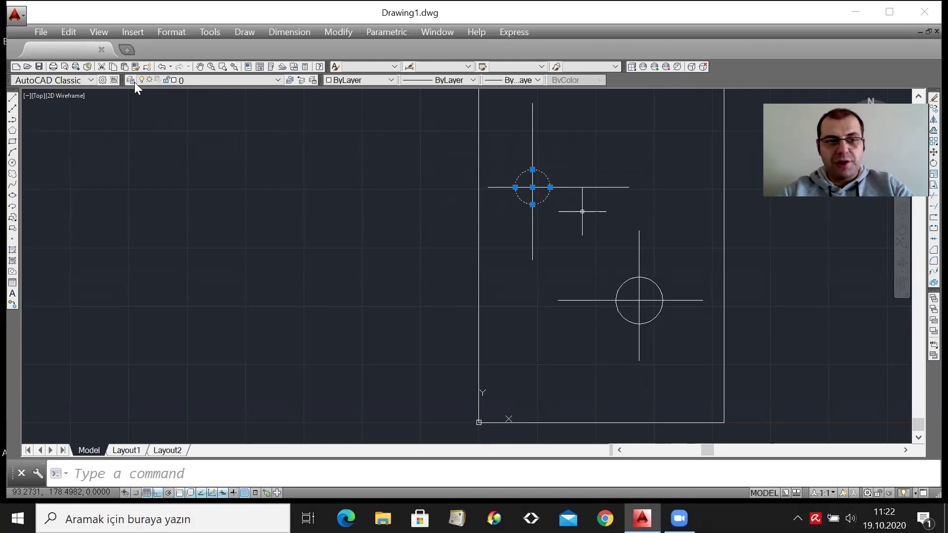
pyautogui.click(215, 79)
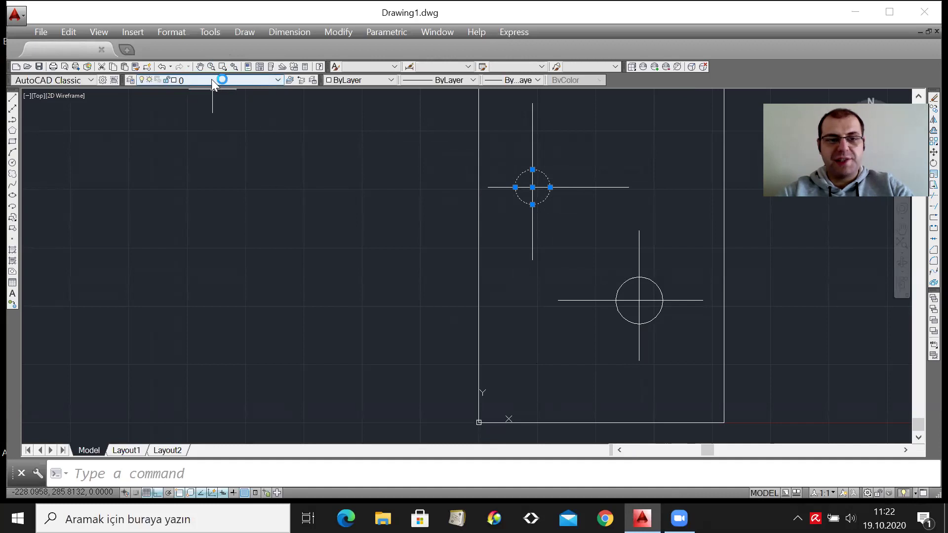
pyautogui.click(237, 80)
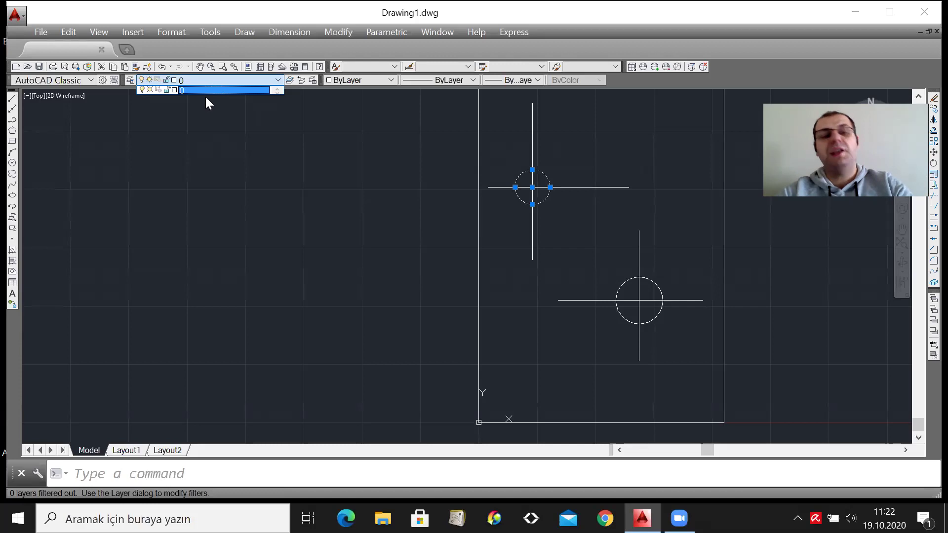
pyautogui.click(206, 95)
pyautogui.press('Escape')
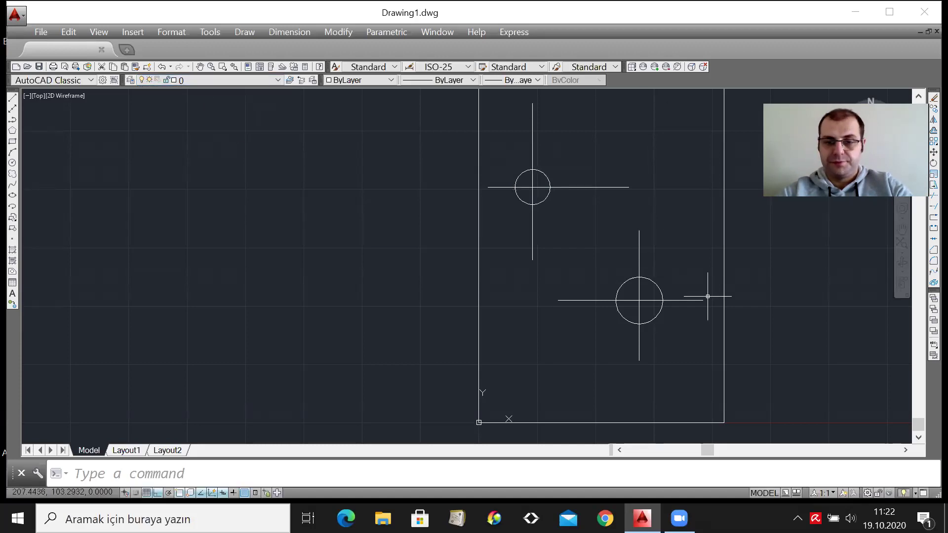
pyautogui.scroll(-2, 636, 374)
pyautogui.scroll(-2, 639, 386)
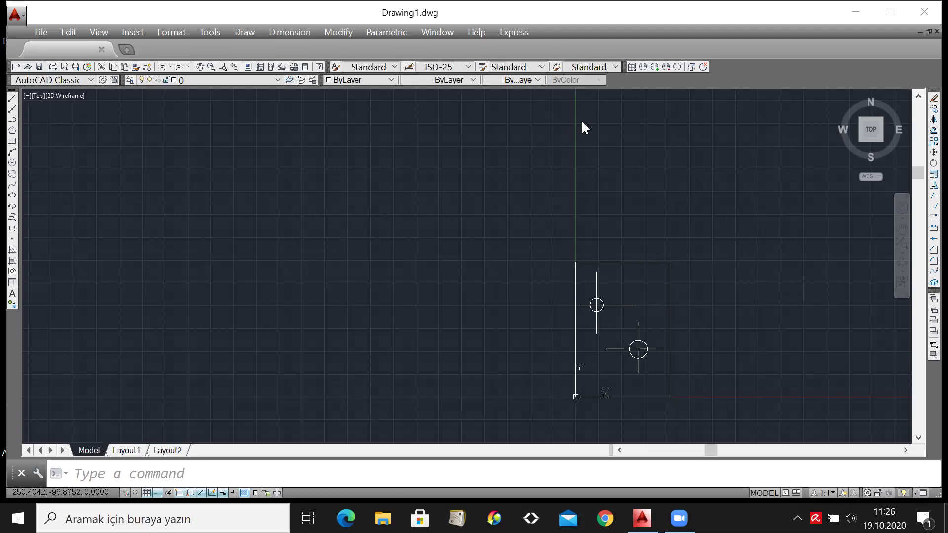
pyautogui.scroll(4, 766, 341)
pyautogui.scroll(-2, 548, 289)
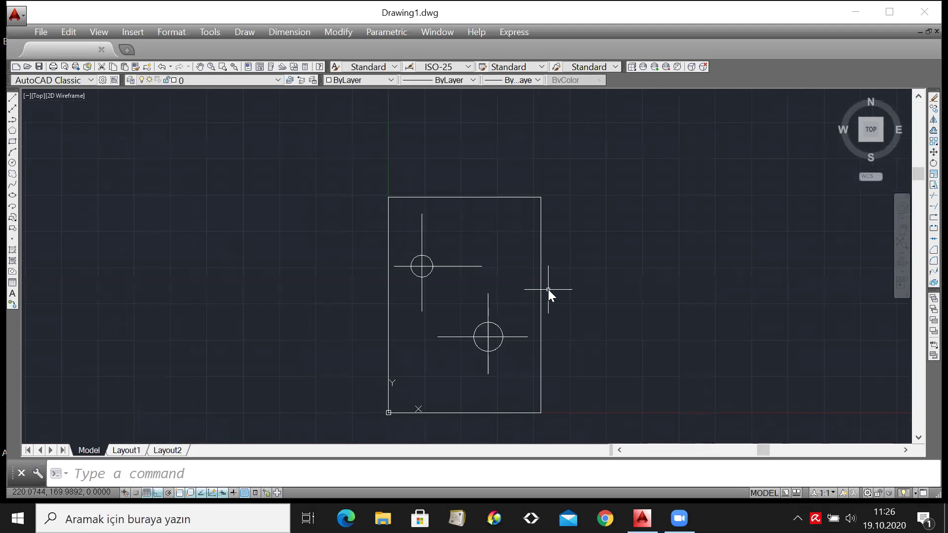
# Zoom the view to all so the whole rectangular frame and both circles fit the drawing area.
pyautogui.scroll(-2, 461, 290)
pyautogui.scroll(2, 469, 294)
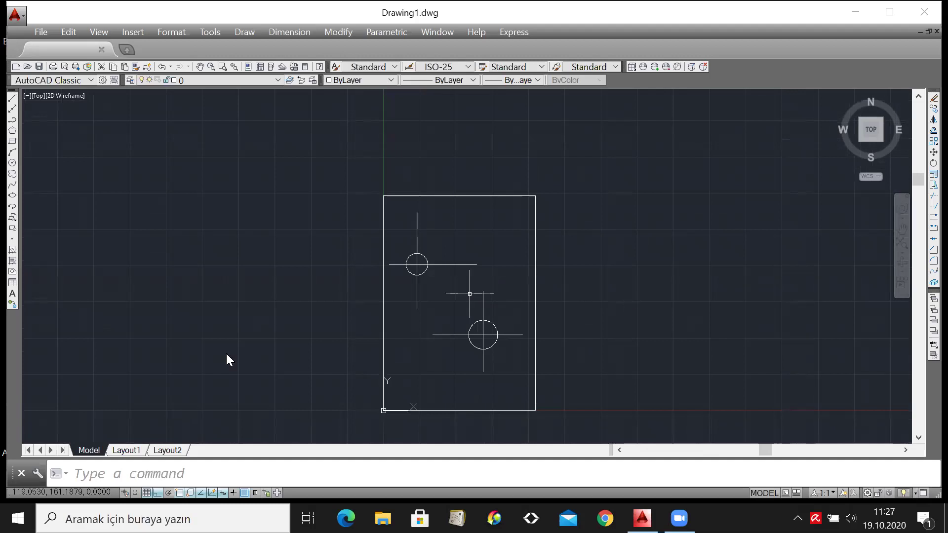
pyautogui.click(269, 474)
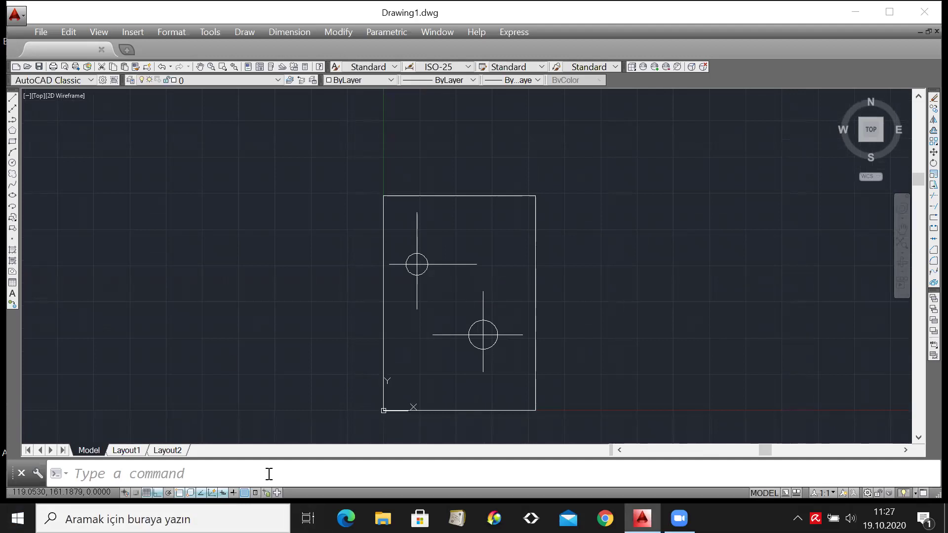
pyautogui.write('z')
pyautogui.press('Return')
pyautogui.write('a')
pyautogui.press('Return')
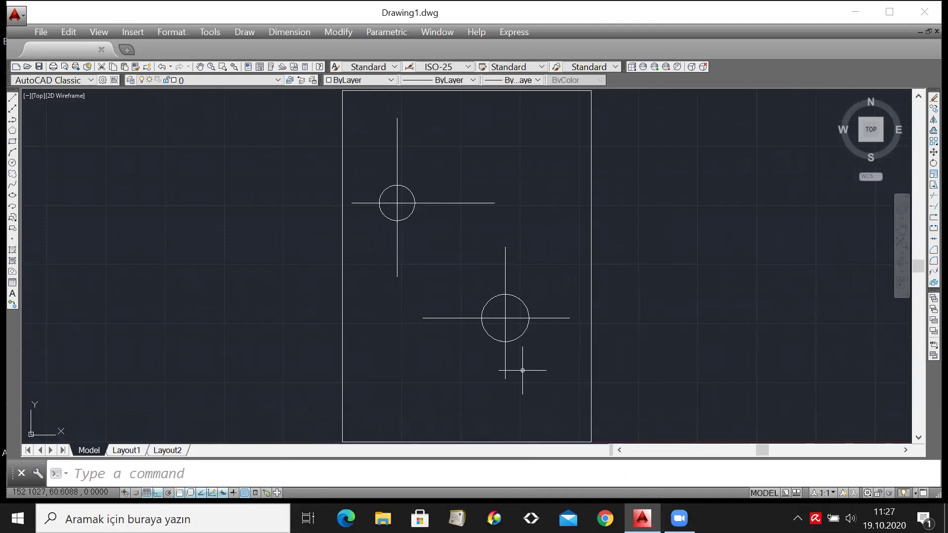
pyautogui.click(560, 147)
pyautogui.click(480, 268)
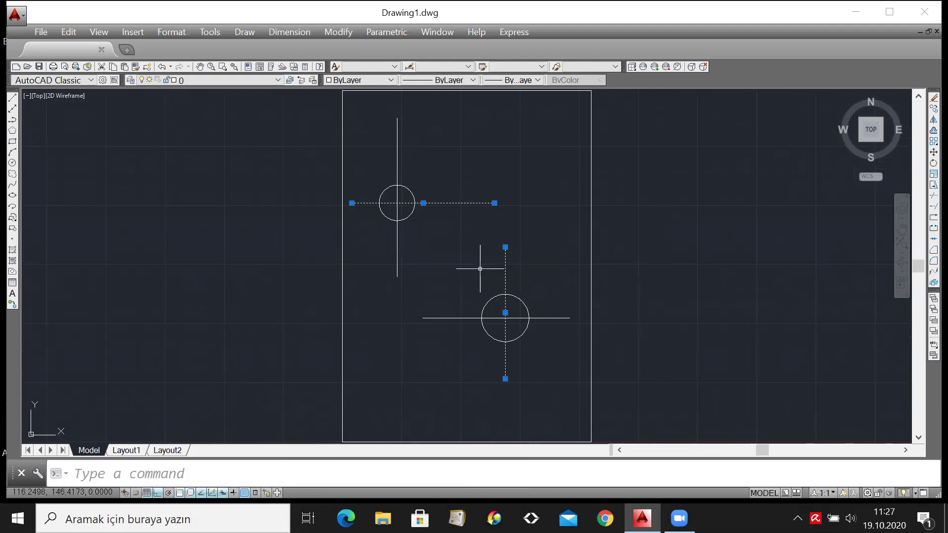
pyautogui.press('Escape')
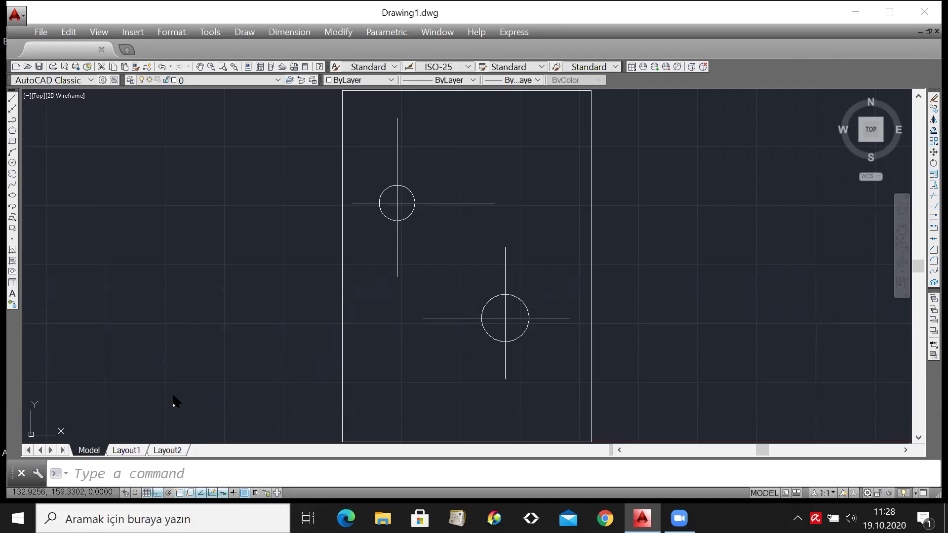
pyautogui.click(181, 474)
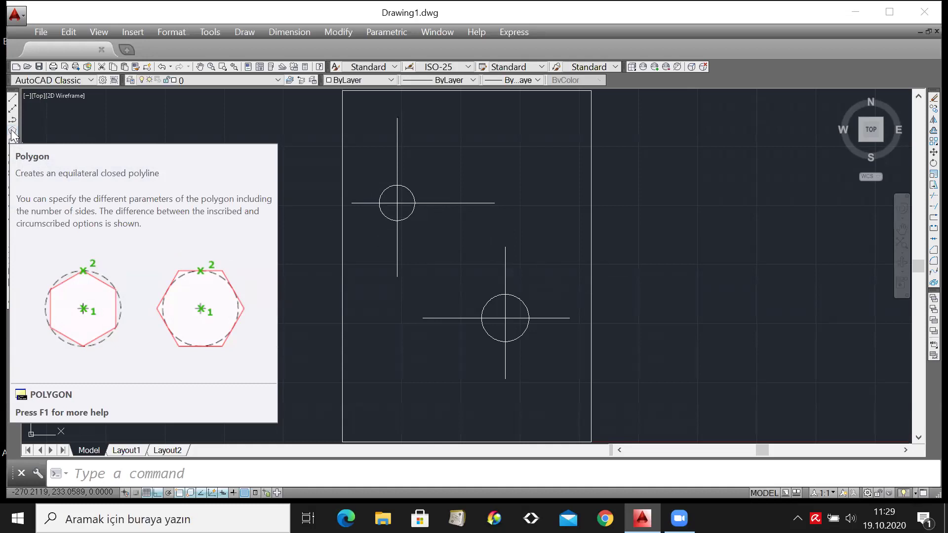
# Draw a six-sided polygon centred on the smaller upper circle's centre, inscribed in a circle of radius 15.
pyautogui.click(13, 131)
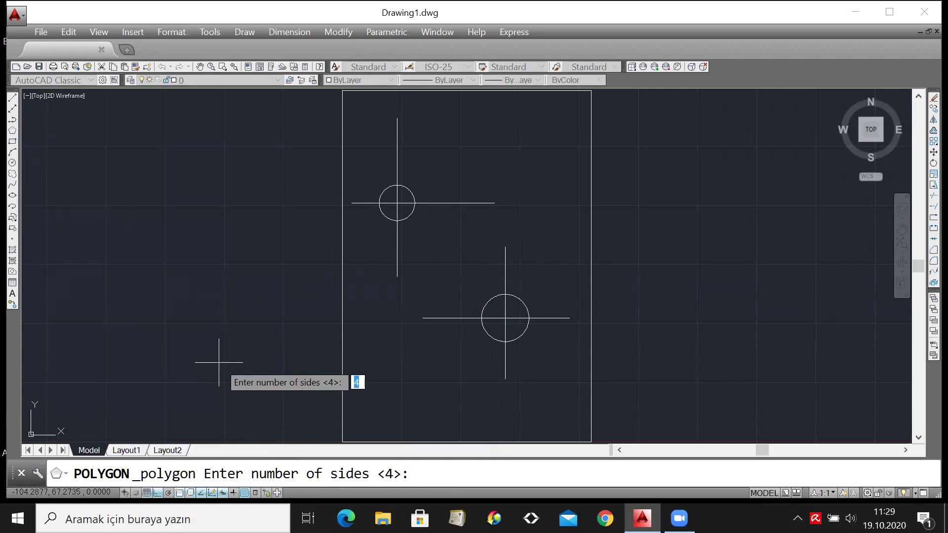
pyautogui.write('6')
pyautogui.press('Return')
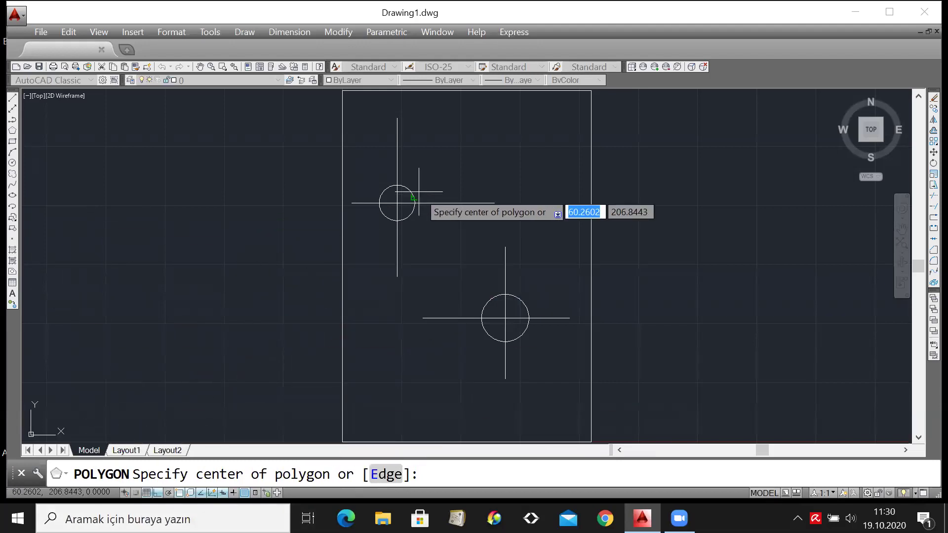
pyautogui.scroll(2, 390, 189)
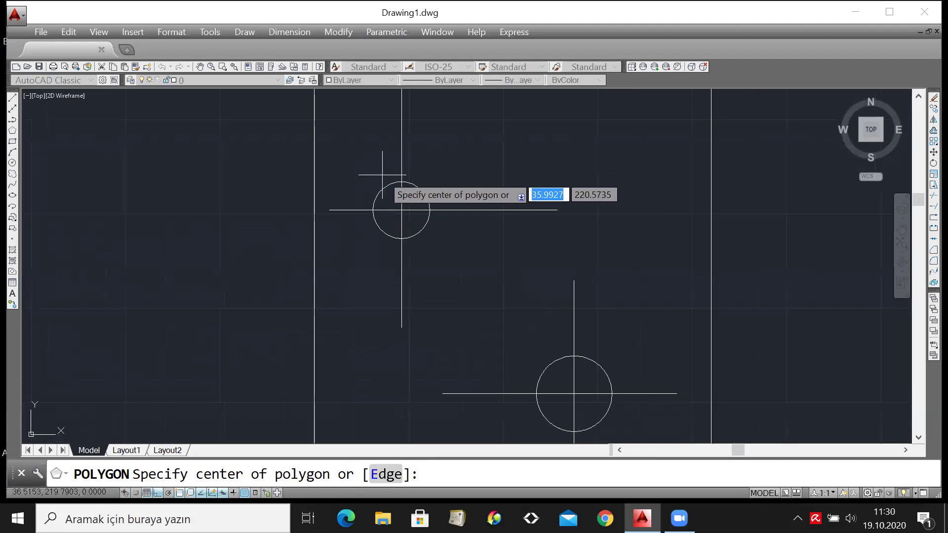
pyautogui.click(401, 210)
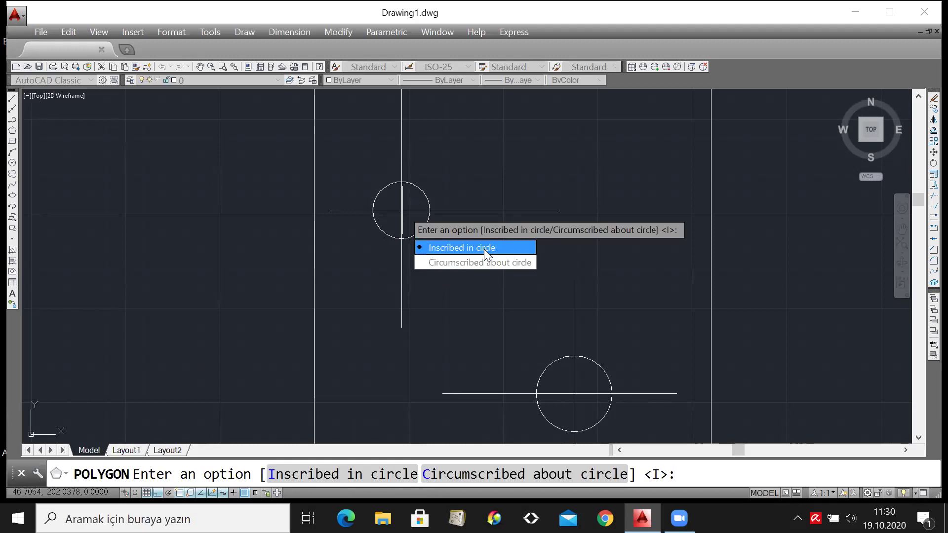
pyautogui.press('Return')
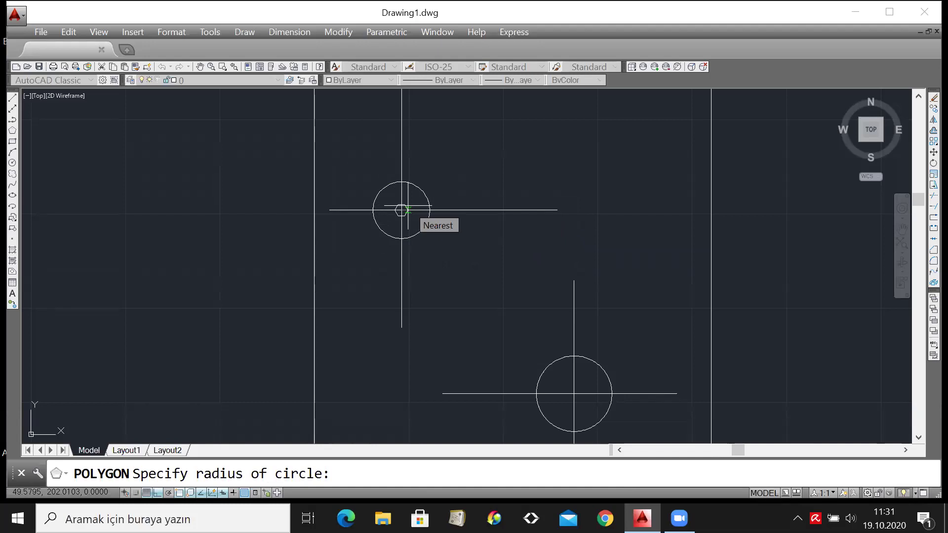
pyautogui.write('15')
pyautogui.press('Return')
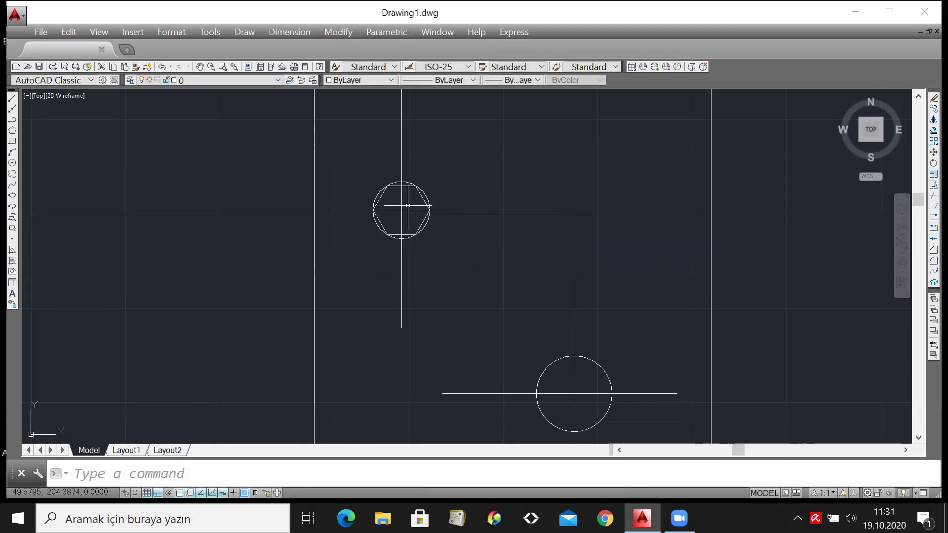
# Delete the circle around the inscribed hexagon and undo the deletion.
pyautogui.scroll(5, 408, 205)
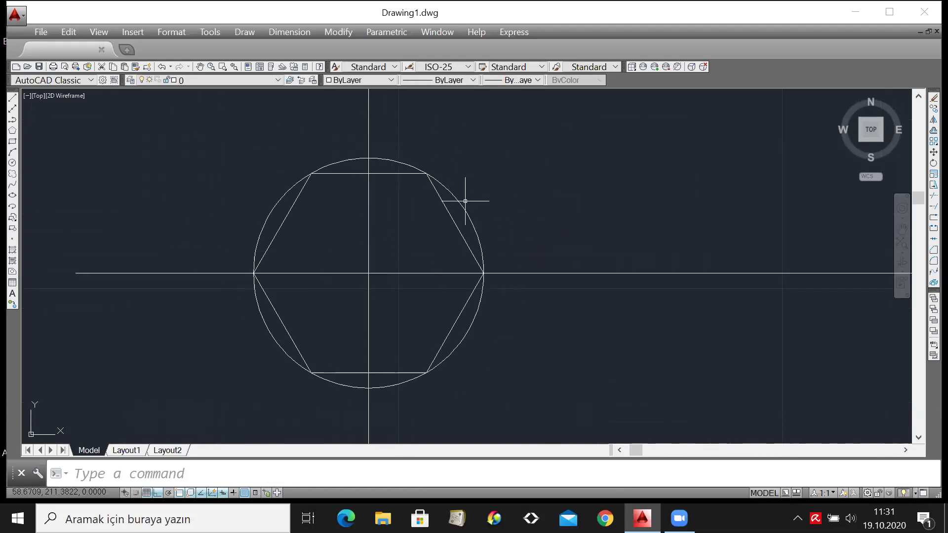
pyautogui.click(456, 202)
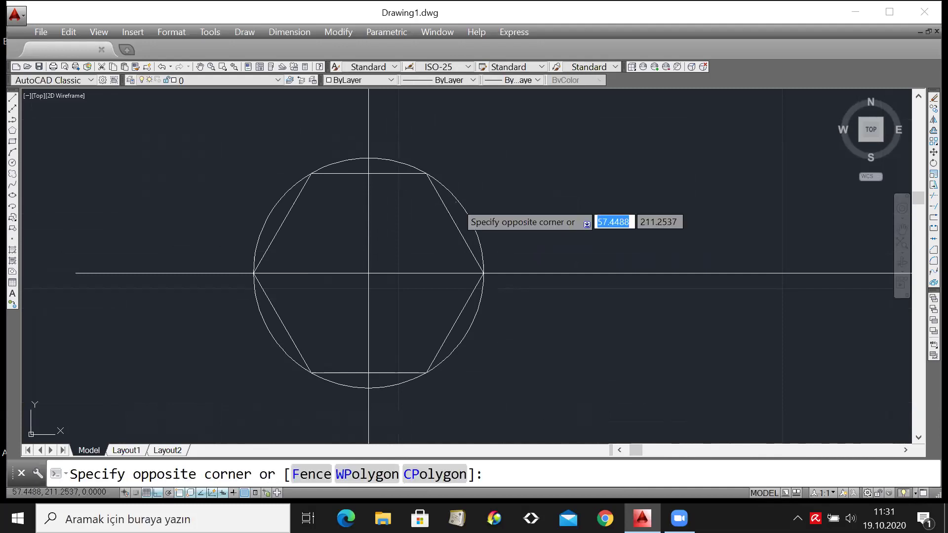
pyautogui.press('Escape')
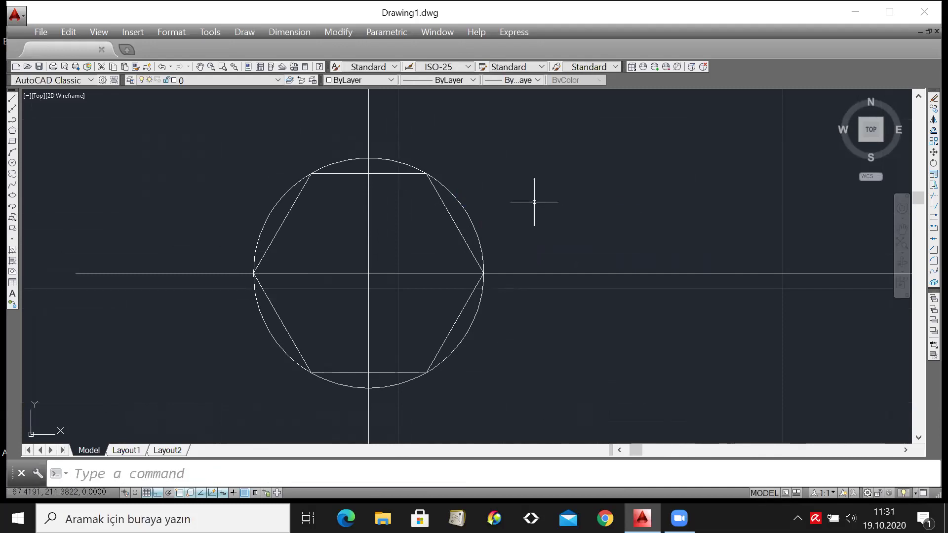
pyautogui.click(492, 217)
pyautogui.click(462, 201)
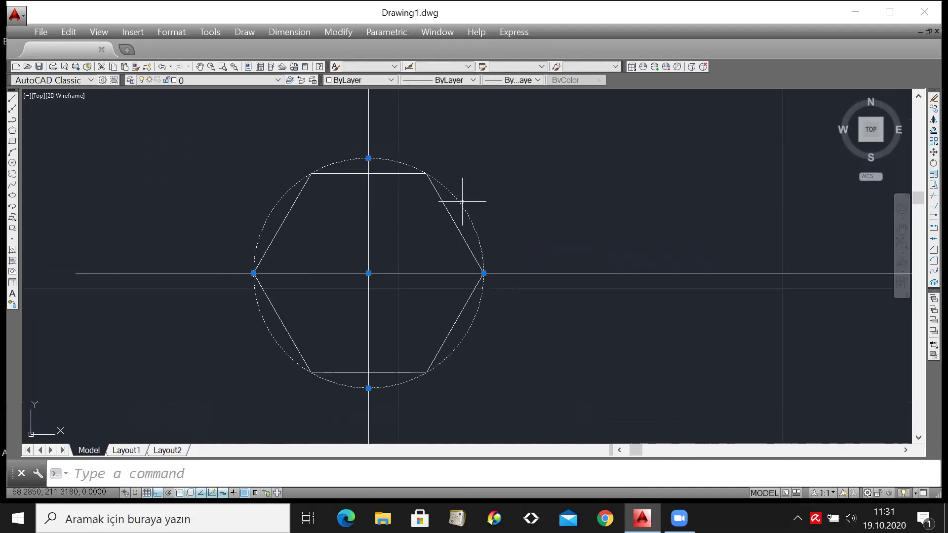
pyautogui.press('Delete')
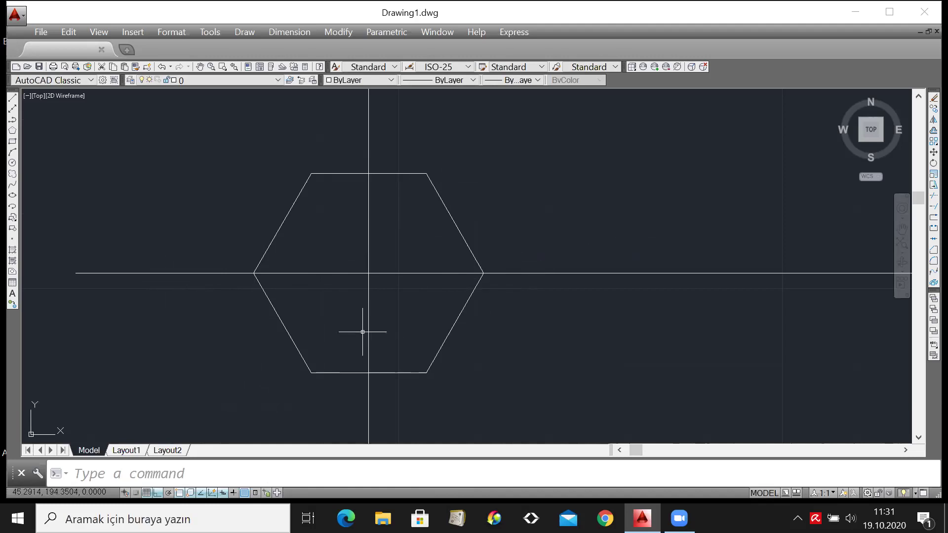
pyautogui.hotkey('ctrl', 'z')
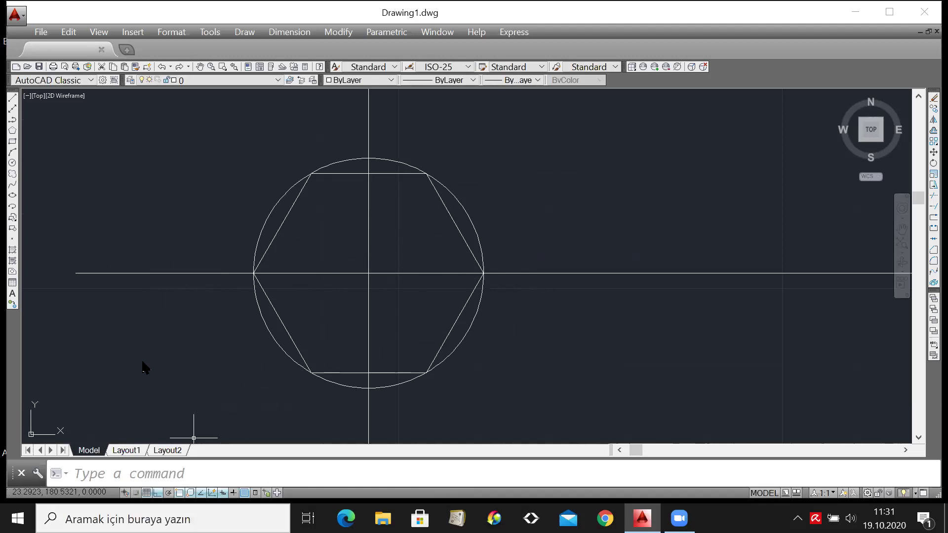
# Draw a second six-sided polygon on the same centre as the inscribed hexagon, circumscribed about a circle of radius 15.
pyautogui.click(12, 163)
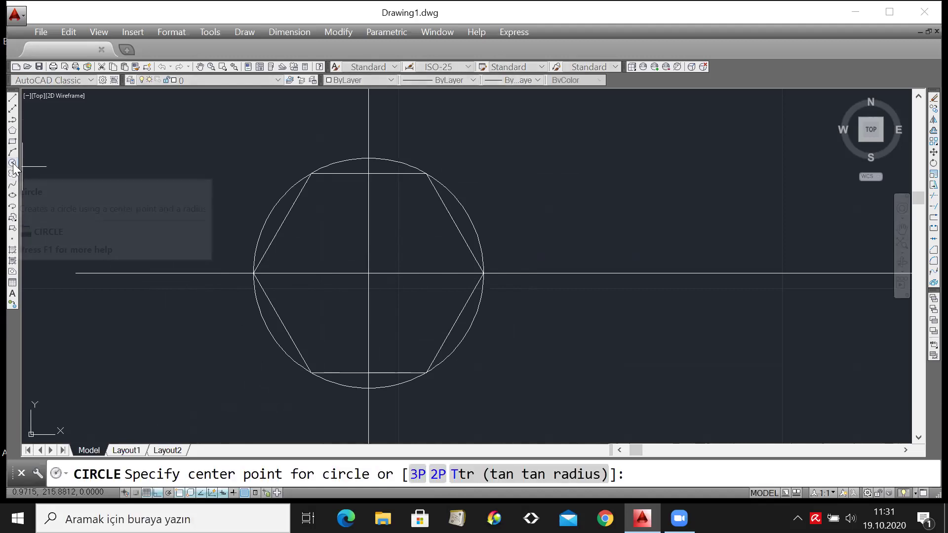
pyautogui.press('Escape')
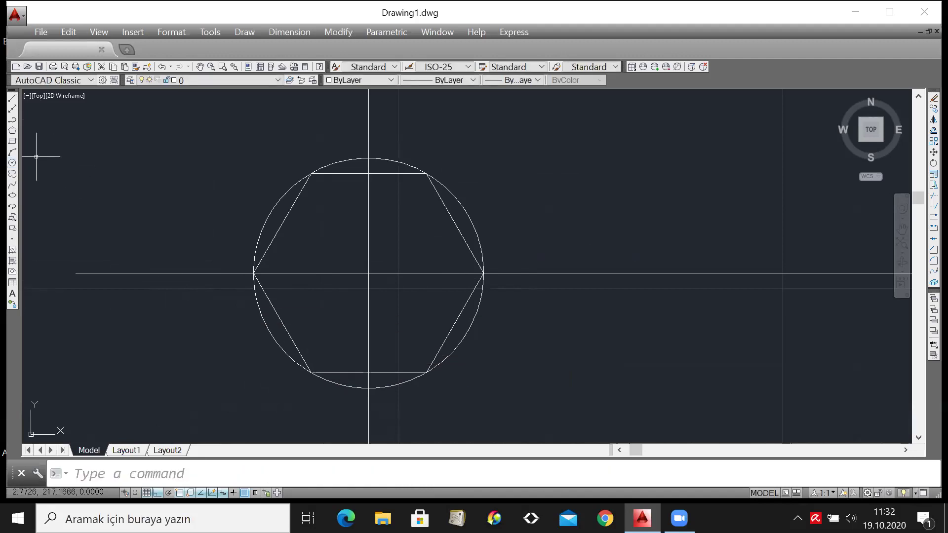
pyautogui.click(14, 130)
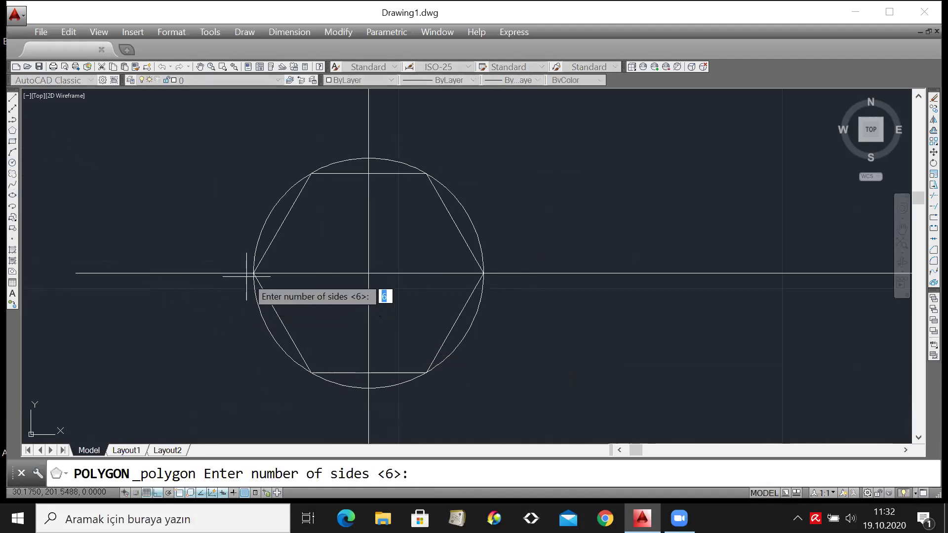
pyautogui.press('Return')
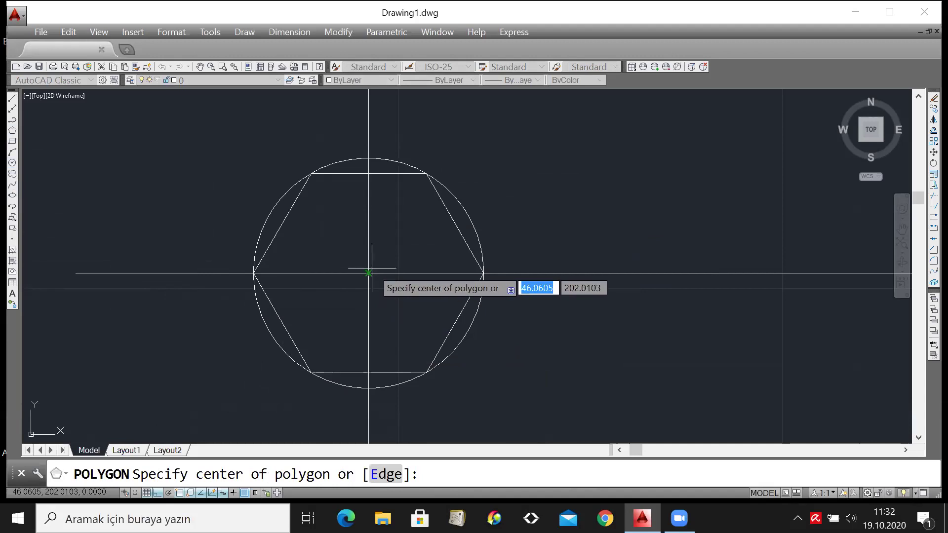
pyautogui.scroll(2, 369, 273)
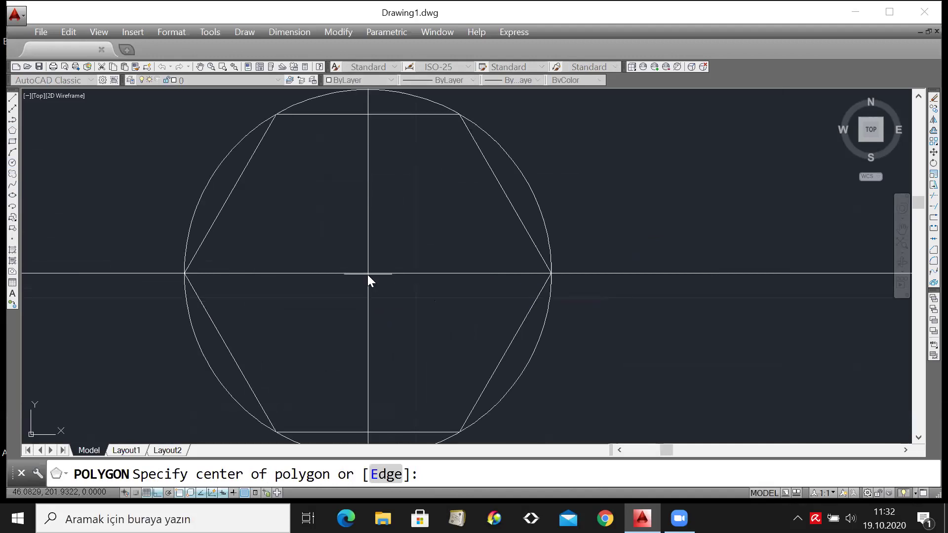
pyautogui.click(367, 273)
pyautogui.scroll(-2, 365, 301)
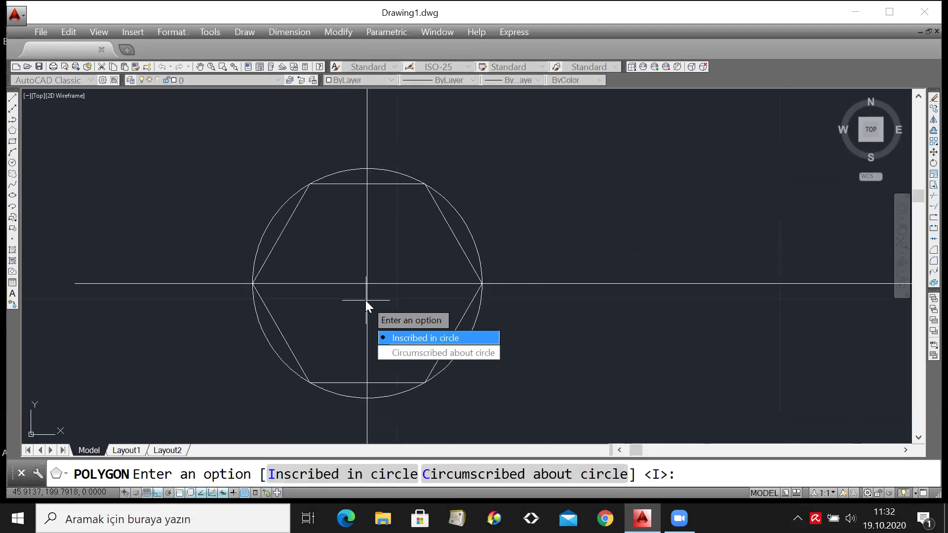
pyautogui.click(426, 351)
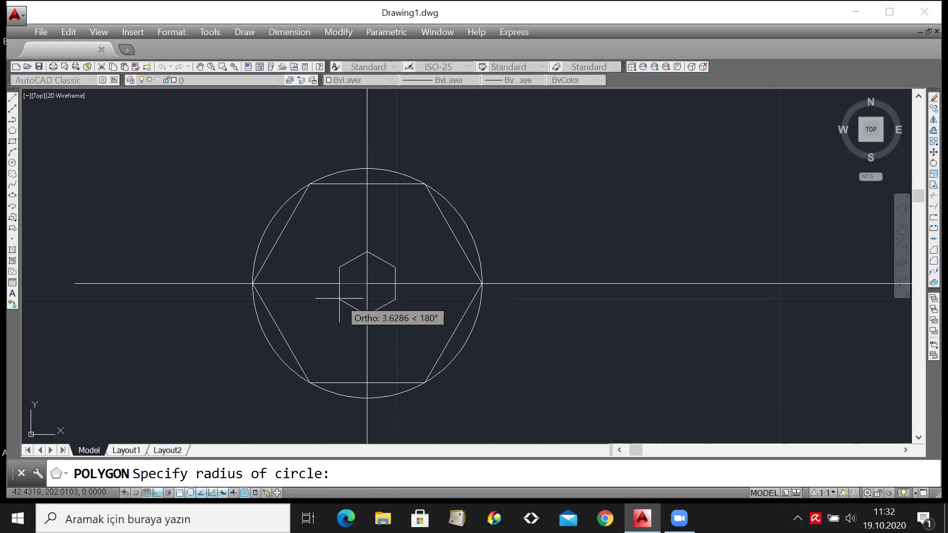
pyautogui.write('15')
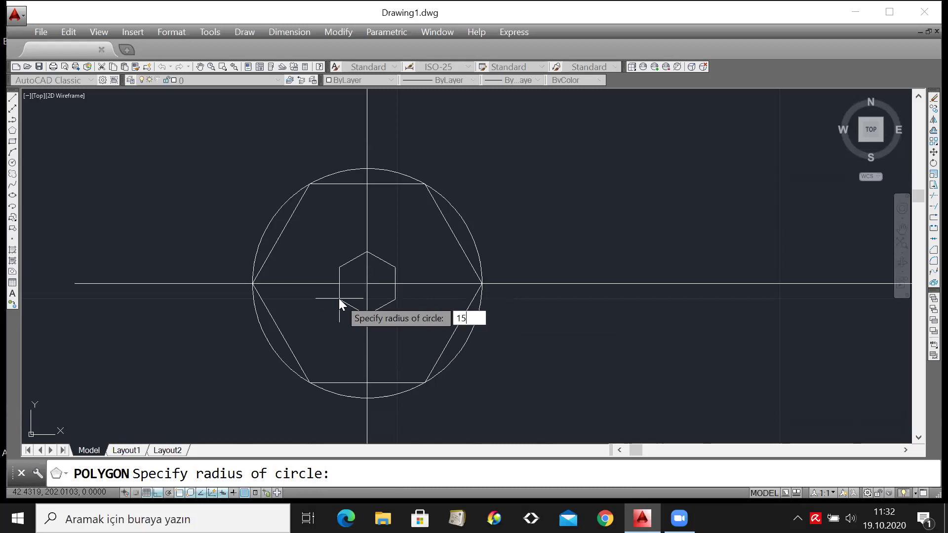
pyautogui.press('Return')
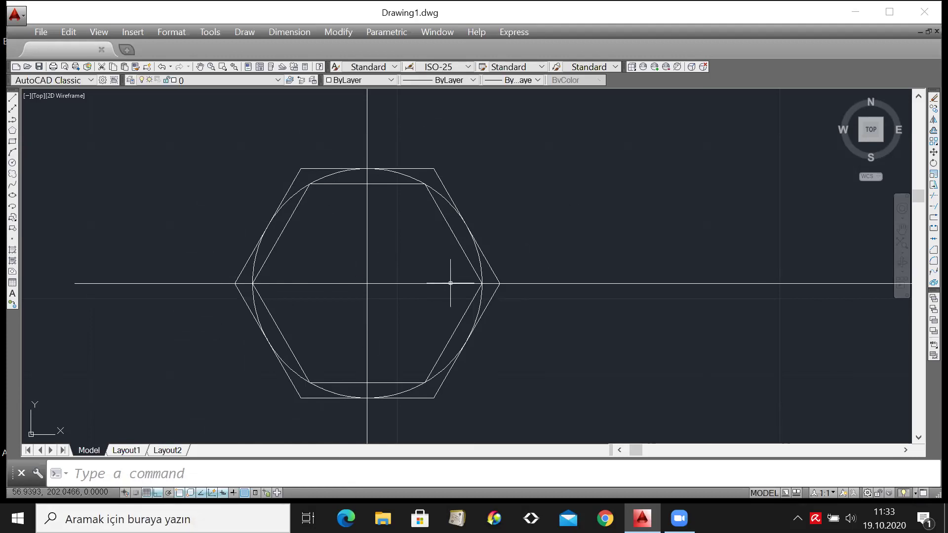
# Turn off ortho mode while starting a spline, so its points can be placed at any angle.
pyautogui.scroll(-2, 415, 249)
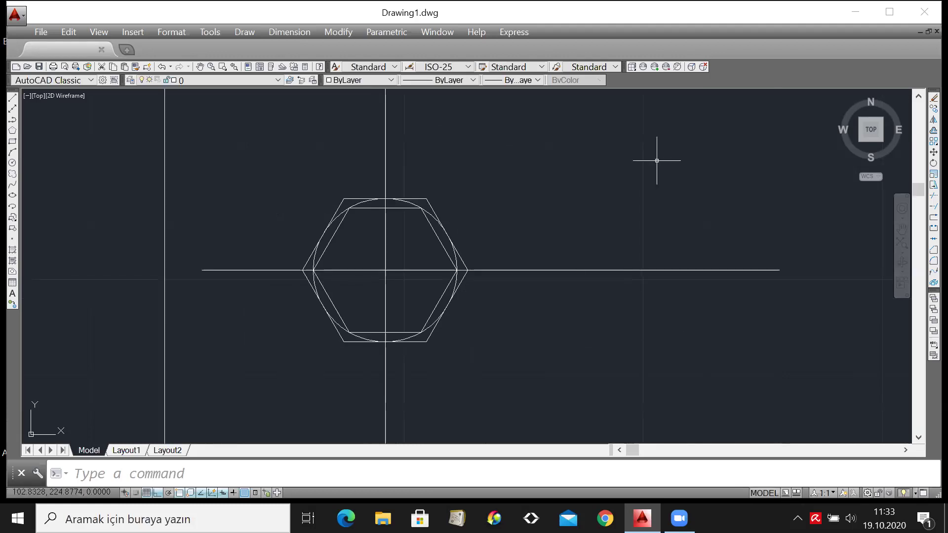
pyautogui.scroll(-4, 568, 242)
pyautogui.scroll(2, 642, 208)
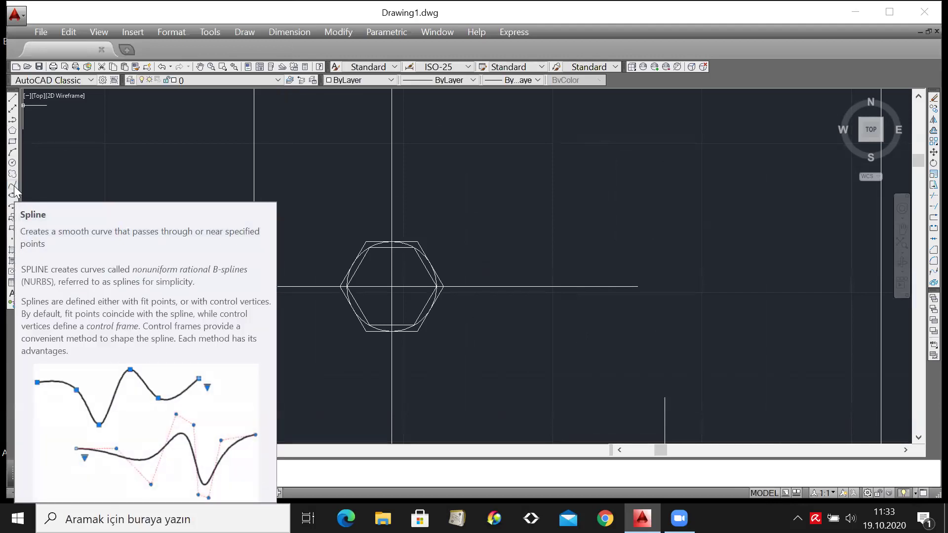
pyautogui.click(13, 185)
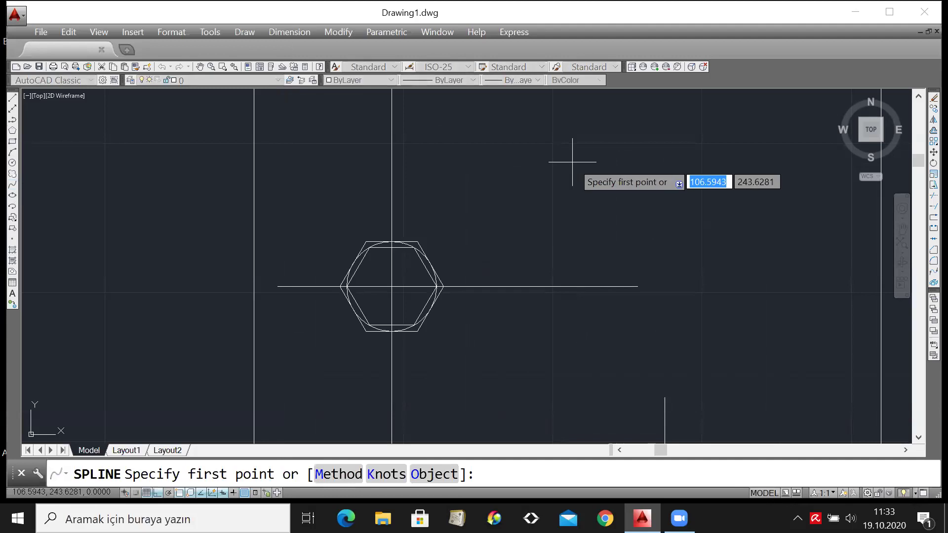
pyautogui.press('Escape')
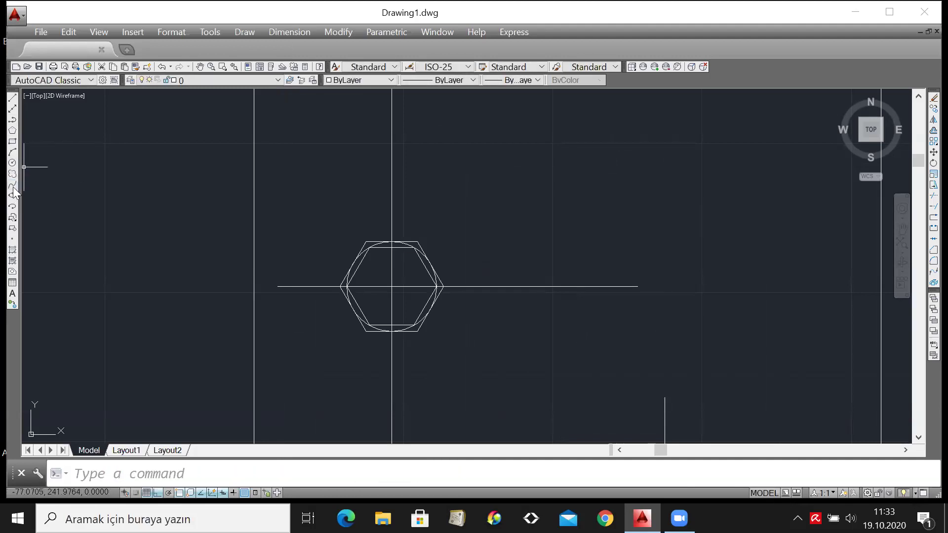
pyautogui.click(12, 185)
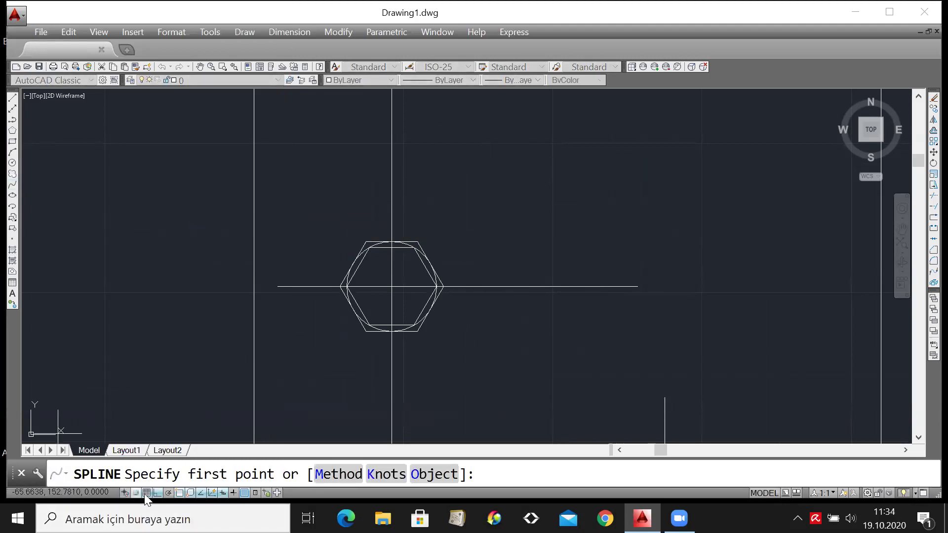
pyautogui.click(159, 494)
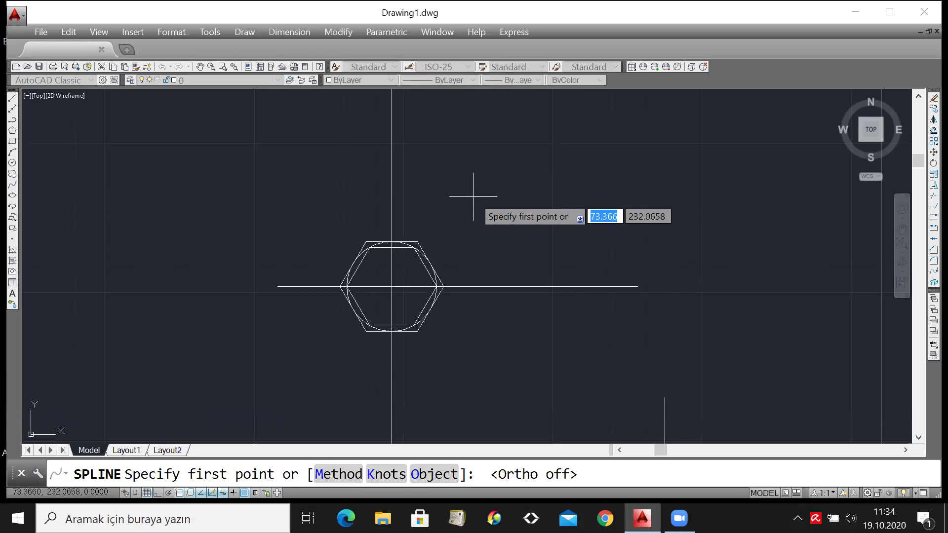
pyautogui.click(473, 196)
pyautogui.click(512, 124)
pyautogui.click(615, 236)
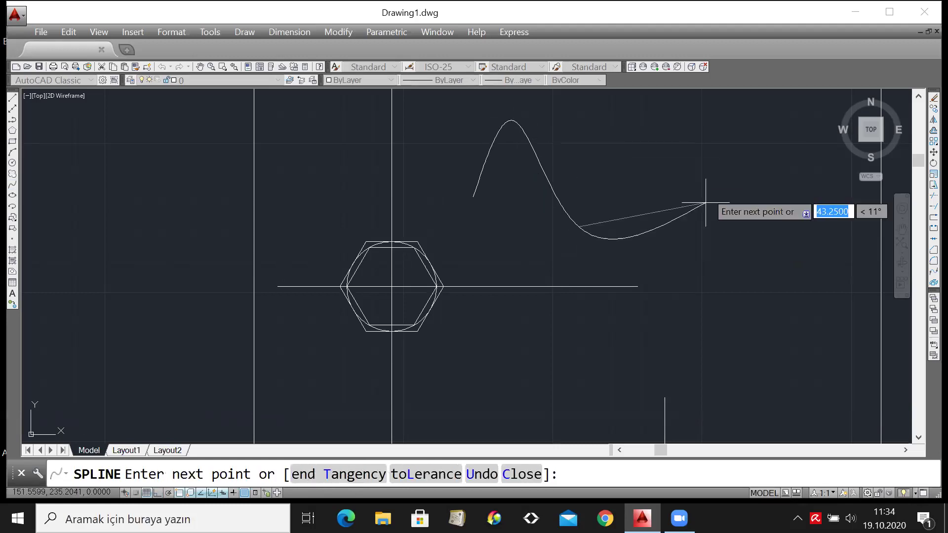
pyautogui.click(698, 131)
pyautogui.click(801, 268)
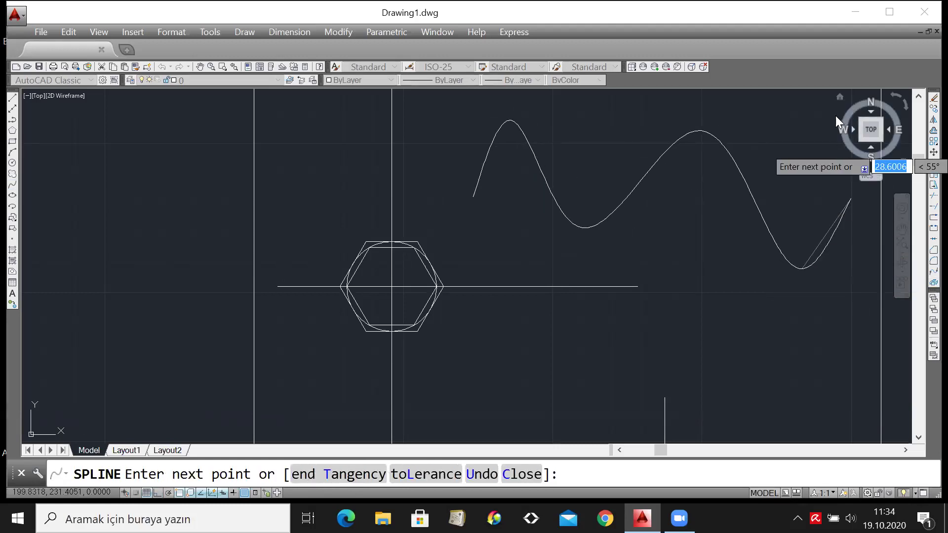
pyautogui.click(855, 193)
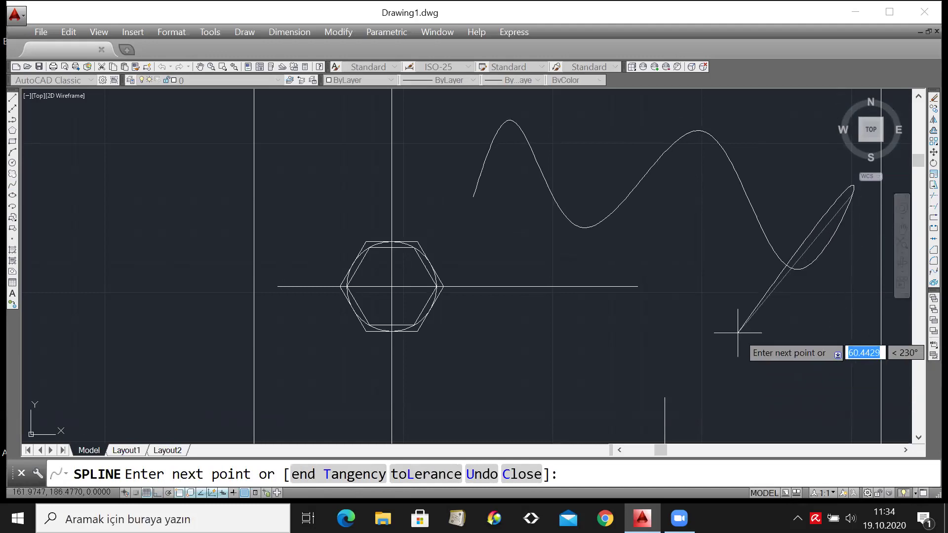
pyautogui.press('Escape')
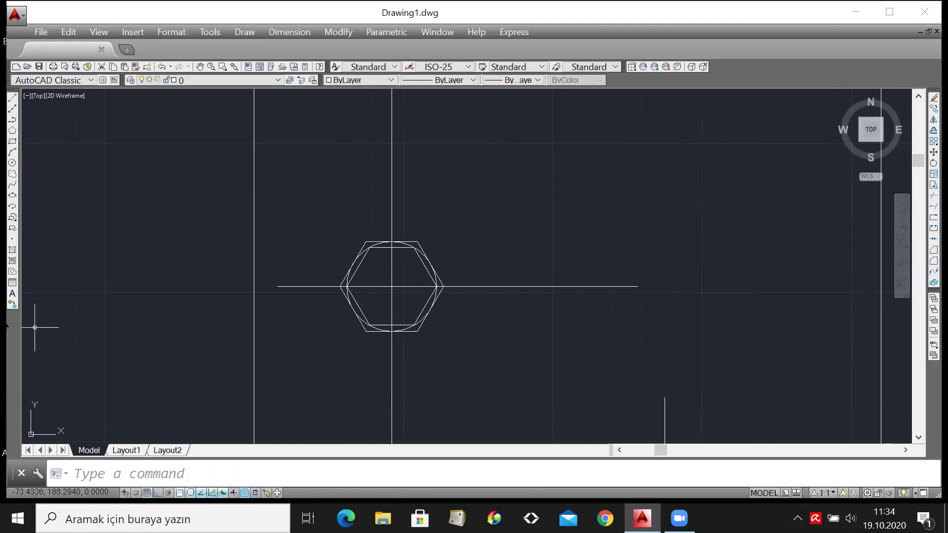
# Draw an open wavy spline through six alternating high and low points, starting just above and to the right of the hexagons.
pyautogui.click(13, 185)
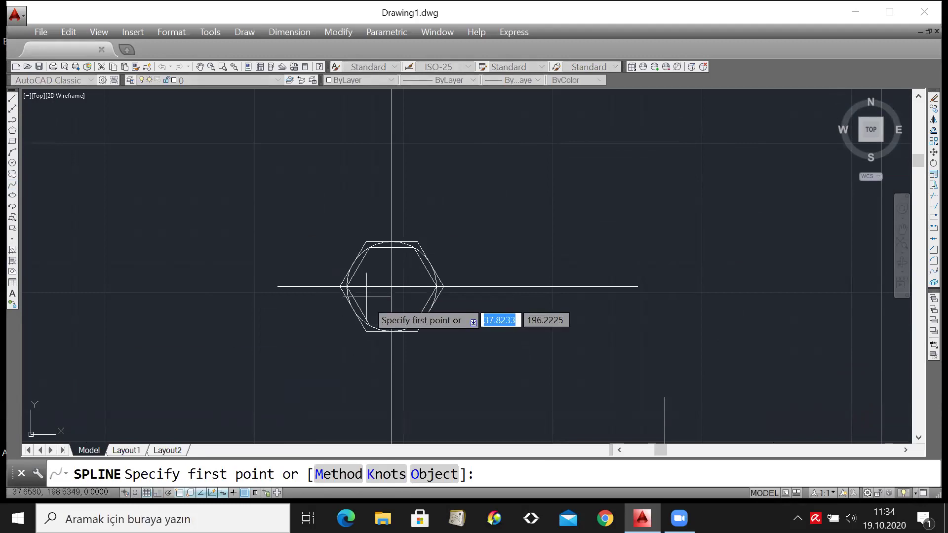
pyautogui.click(432, 197)
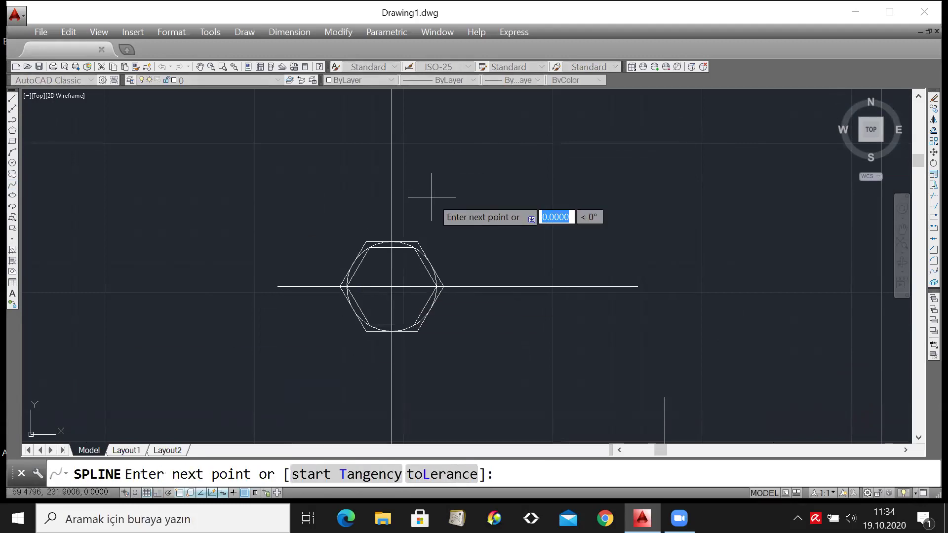
pyautogui.click(482, 133)
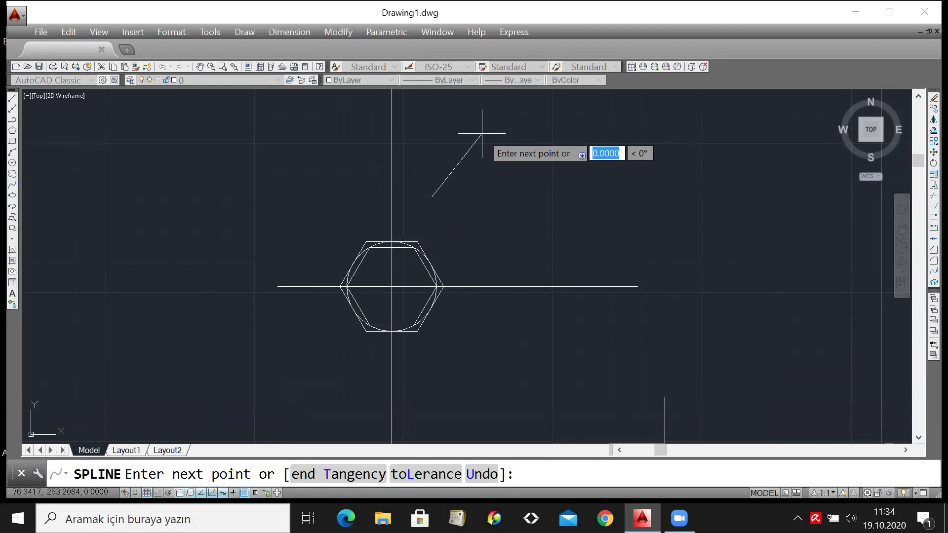
pyautogui.click(557, 235)
pyautogui.click(651, 147)
pyautogui.click(738, 260)
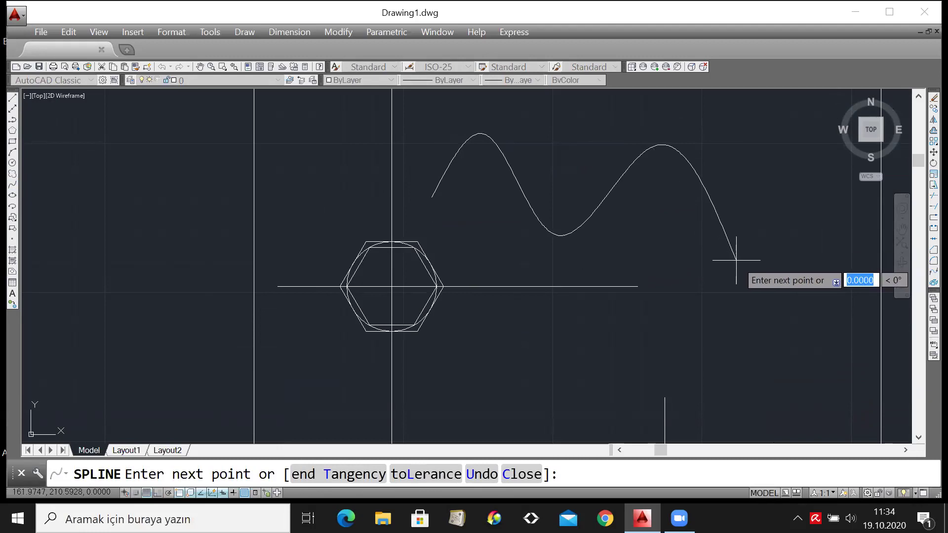
pyautogui.click(800, 132)
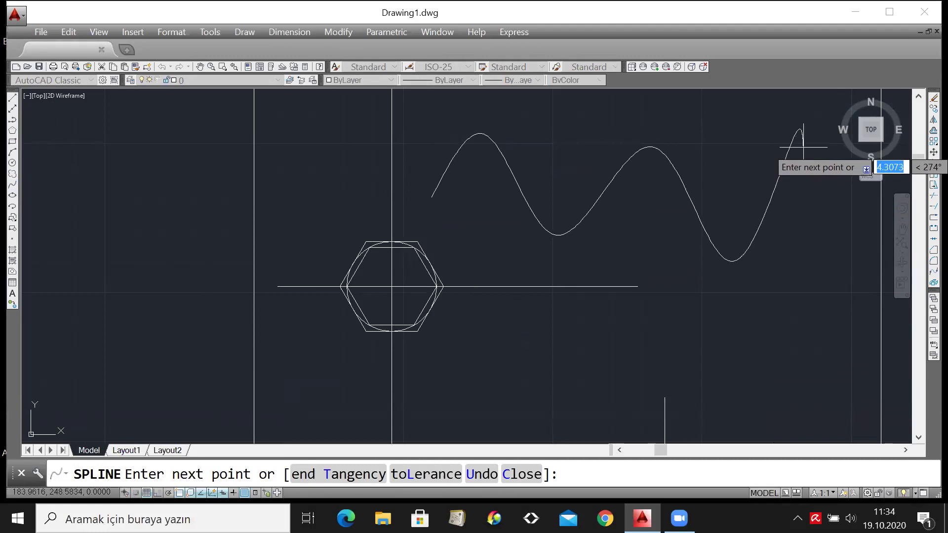
pyautogui.press('Return')
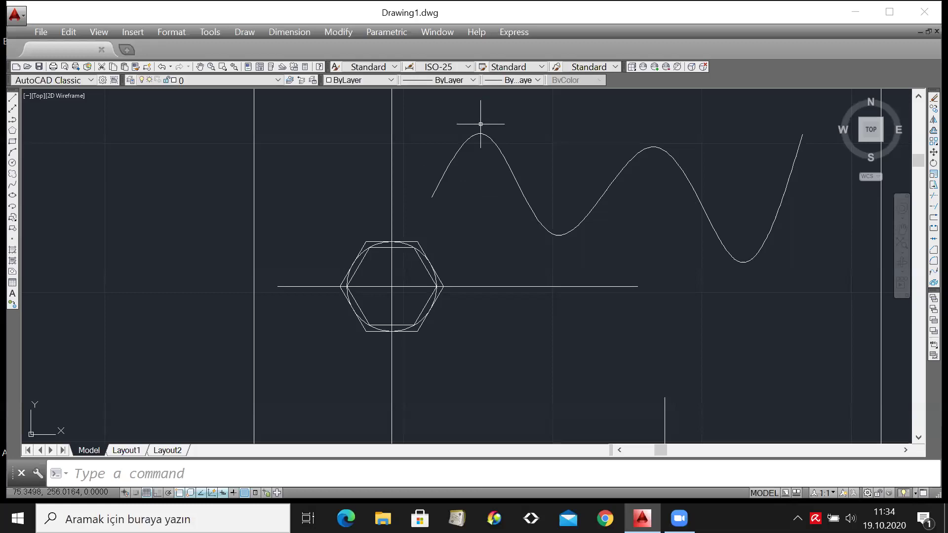
# Delete the wavy spline beside the hexagons.
pyautogui.click(430, 112)
pyautogui.hscroll(2, 853, 281)
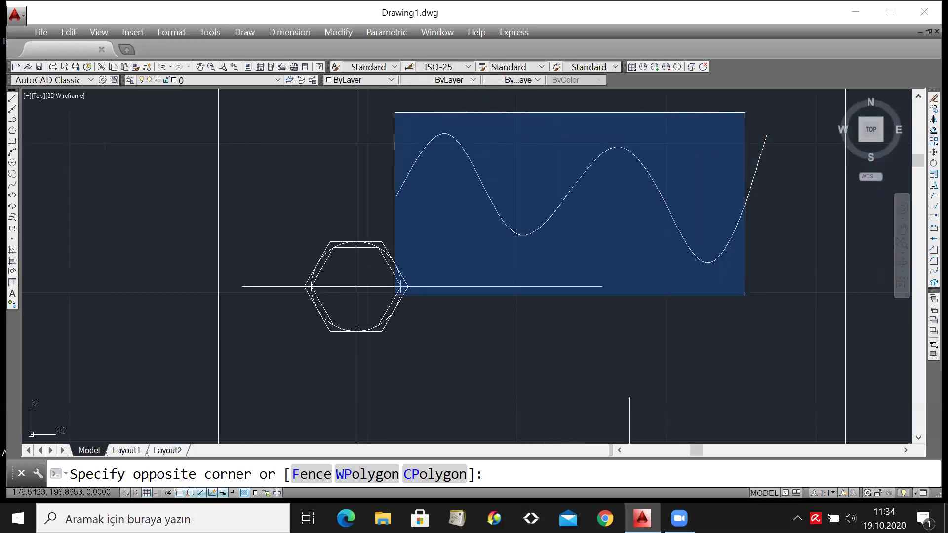
pyautogui.click(777, 275)
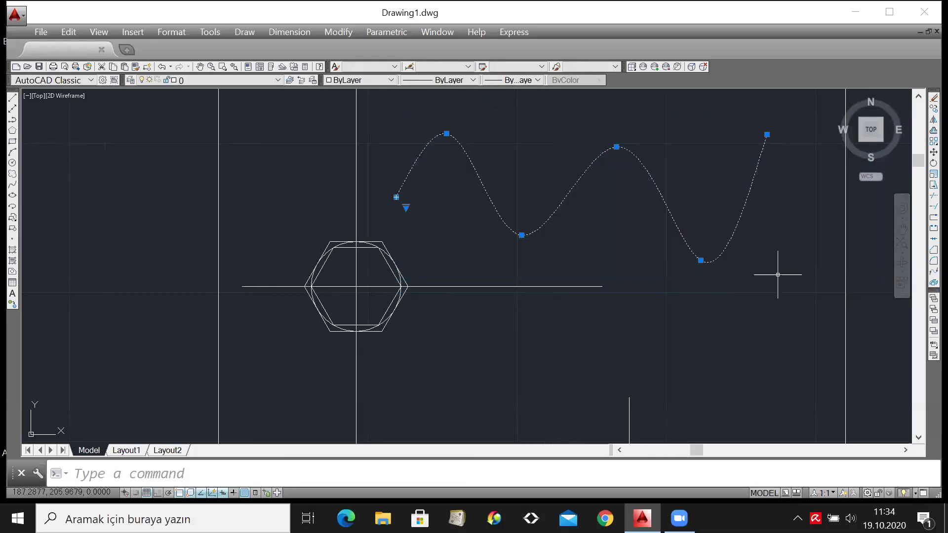
pyautogui.press('Delete')
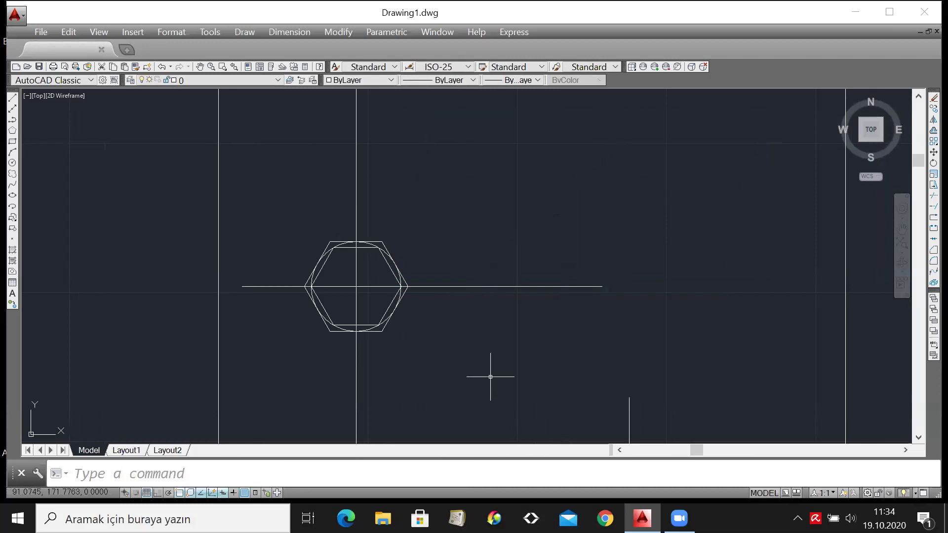
pyautogui.scroll(-4, 393, 200)
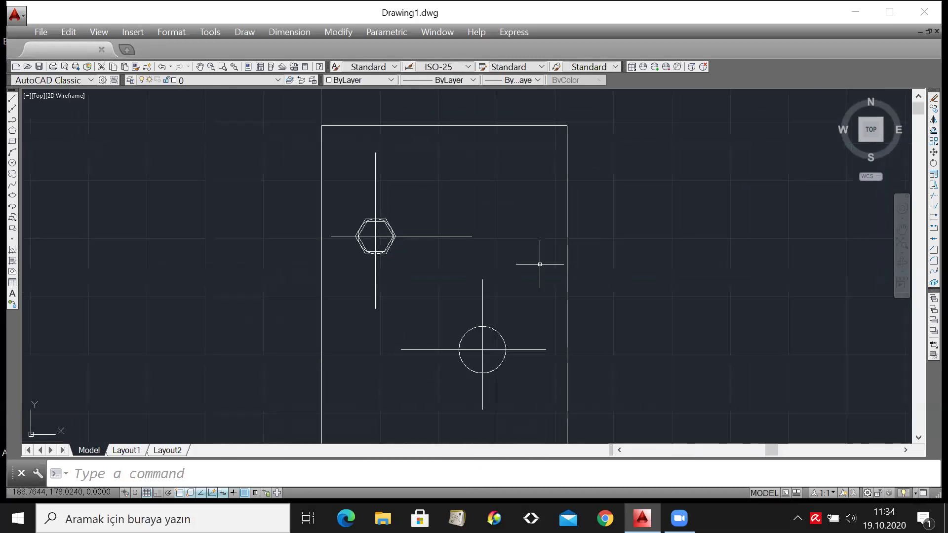
pyautogui.scroll(2, 536, 257)
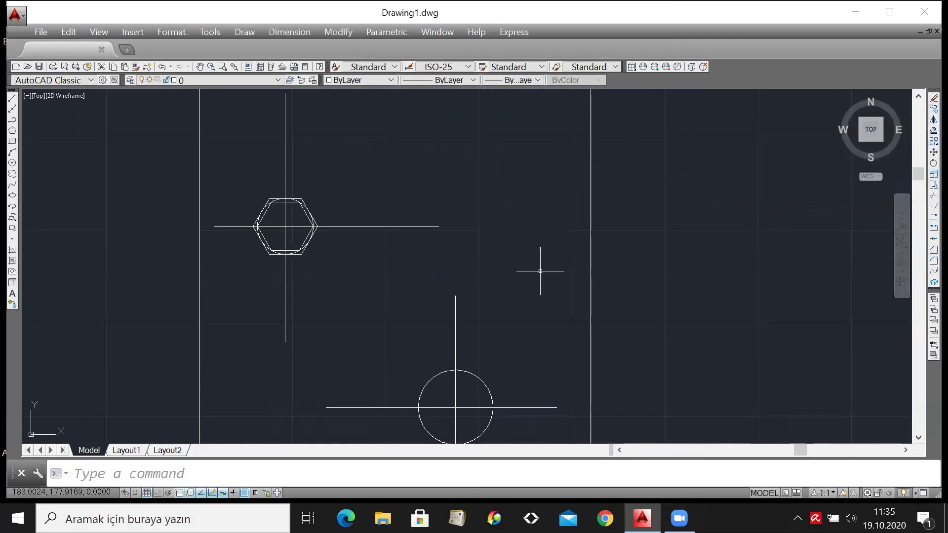
pyautogui.scroll(2, 244, 201)
pyautogui.moveTo(261, 256); pyautogui.dragTo(254, 237, button='middle')
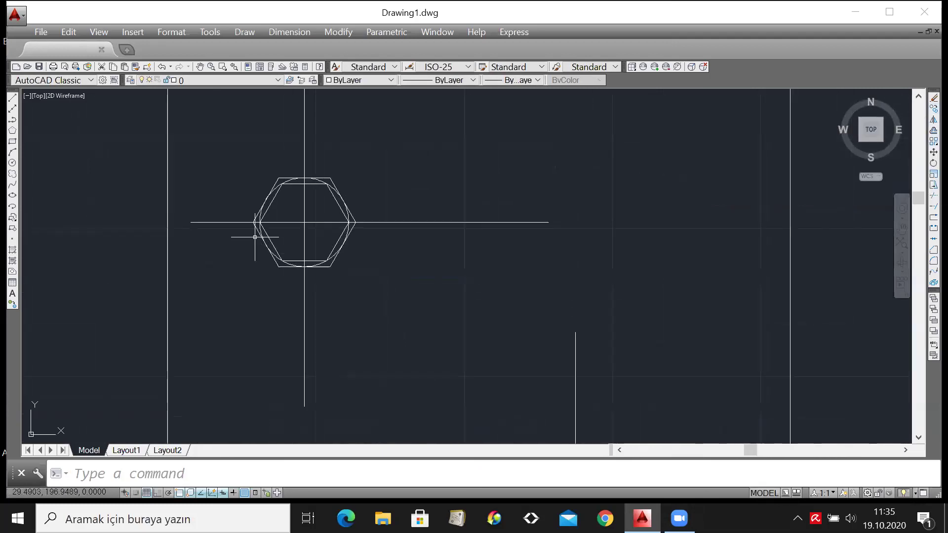
pyautogui.scroll(2, 276, 213)
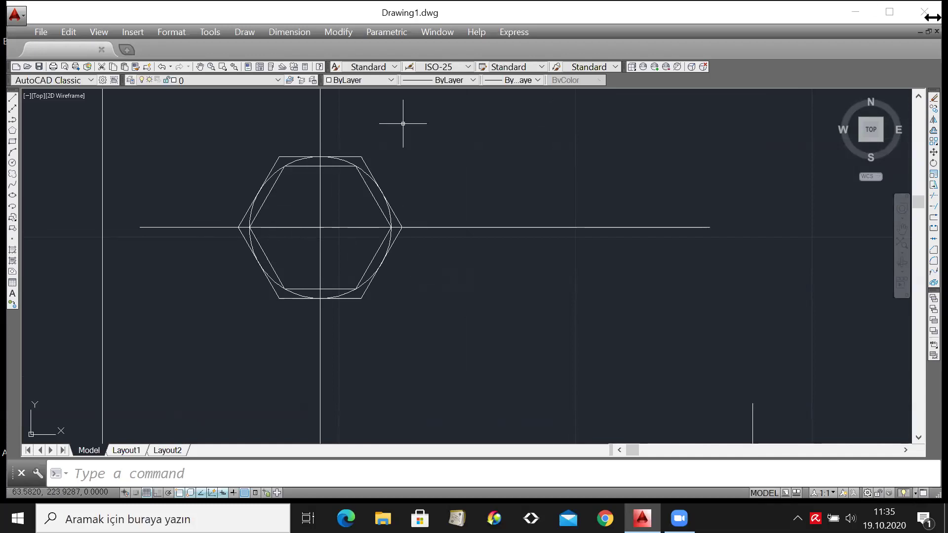
pyautogui.click(932, 109)
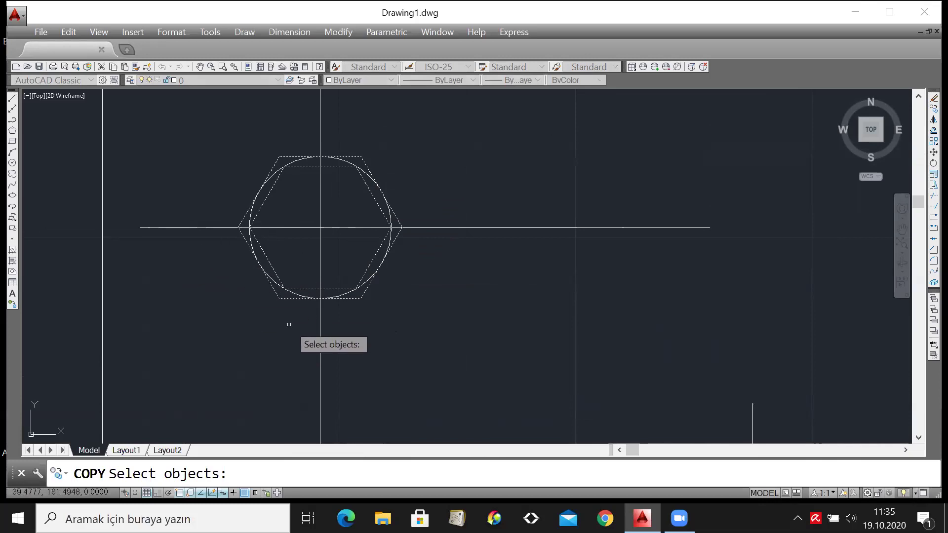
pyautogui.press('Return')
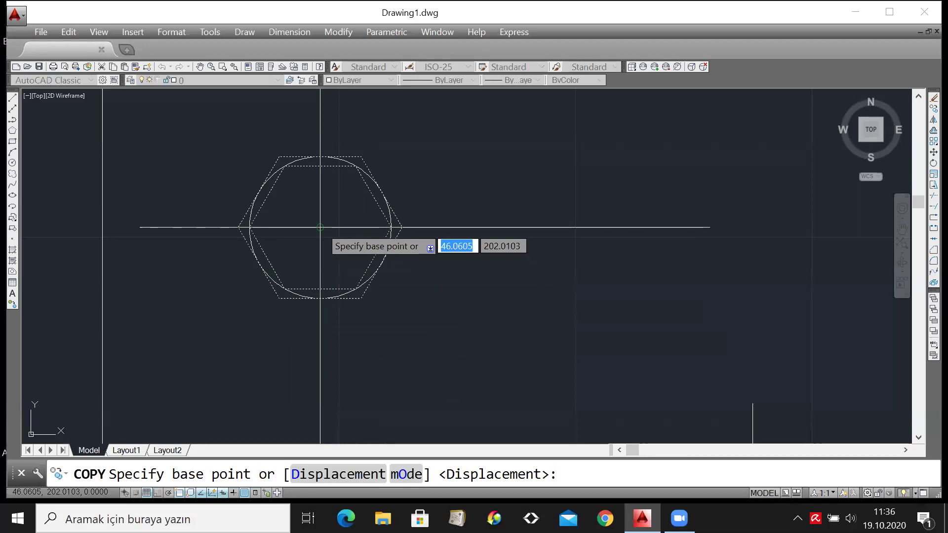
pyautogui.click(320, 228)
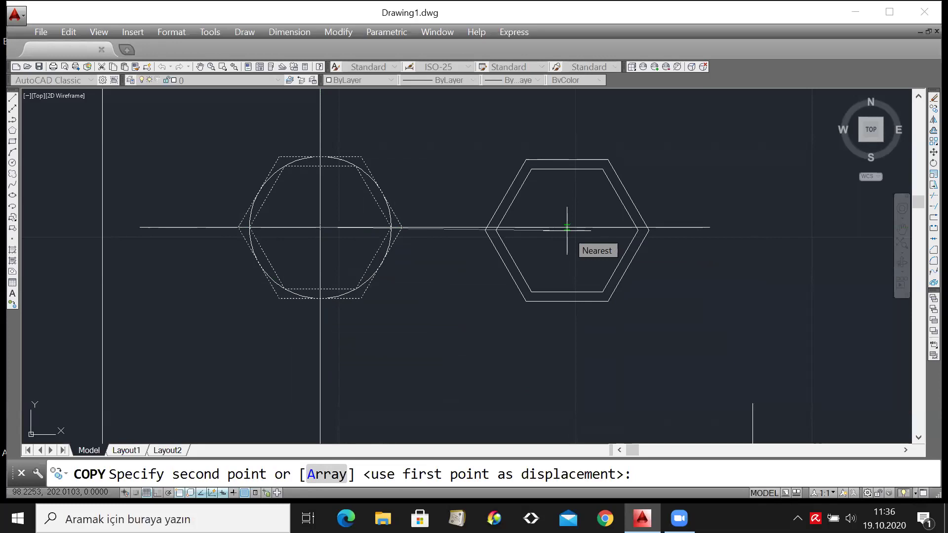
pyautogui.press('Escape')
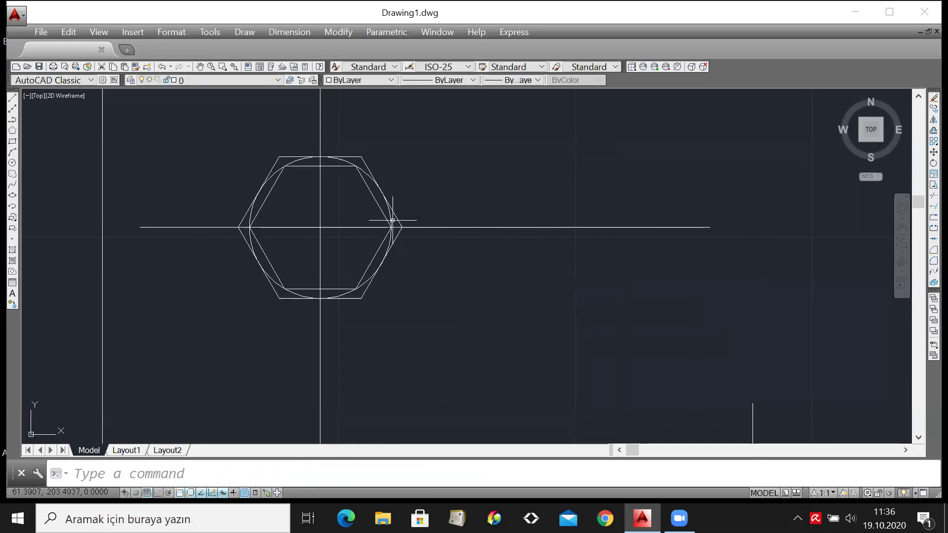
# Copy both hexagons using the larger lower circle's centre as base point, placing one copy about 46 units away at about 44°.
pyautogui.scroll(-5, 401, 217)
pyautogui.scroll(2, 414, 247)
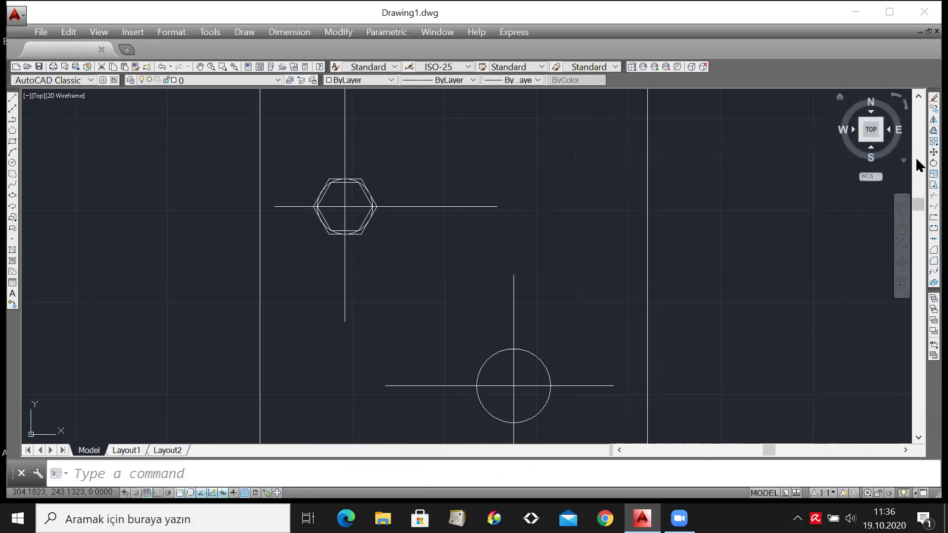
pyautogui.click(933, 109)
pyautogui.scroll(2, 269, 161)
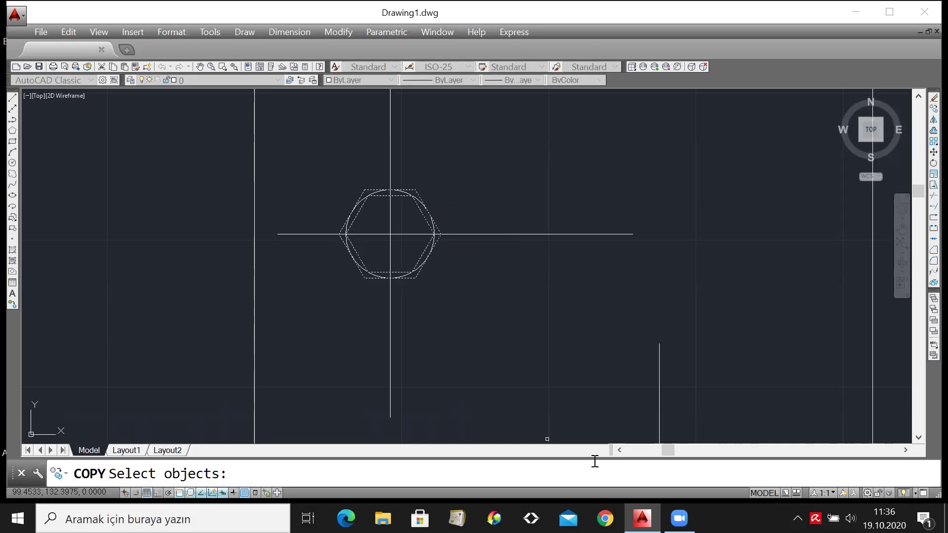
pyautogui.press('Return')
pyautogui.scroll(-3, 681, 395)
pyautogui.scroll(1, 674, 410)
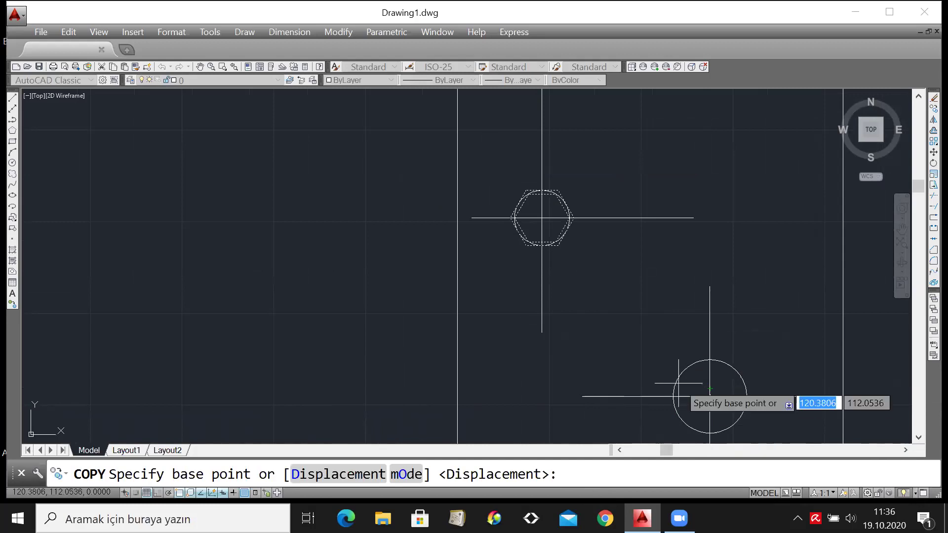
pyautogui.click(710, 396)
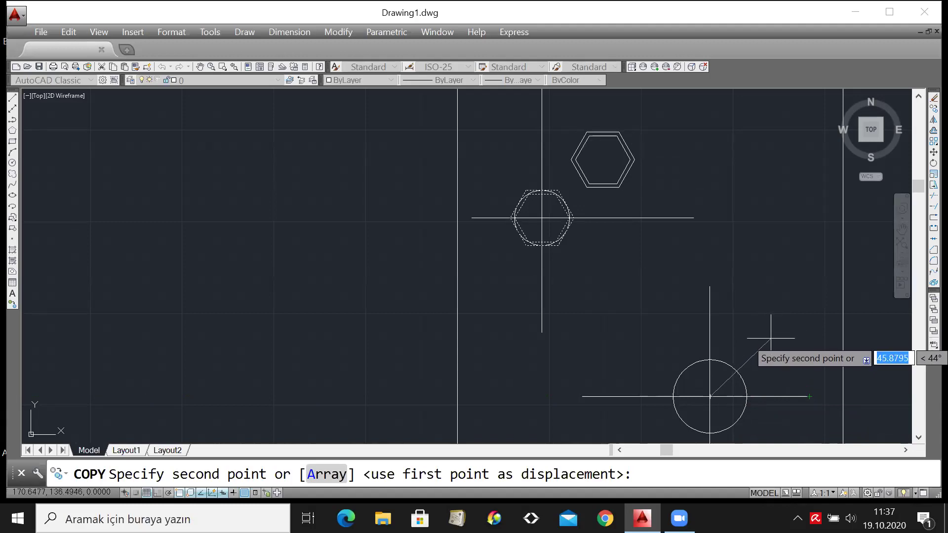
pyautogui.click(770, 338)
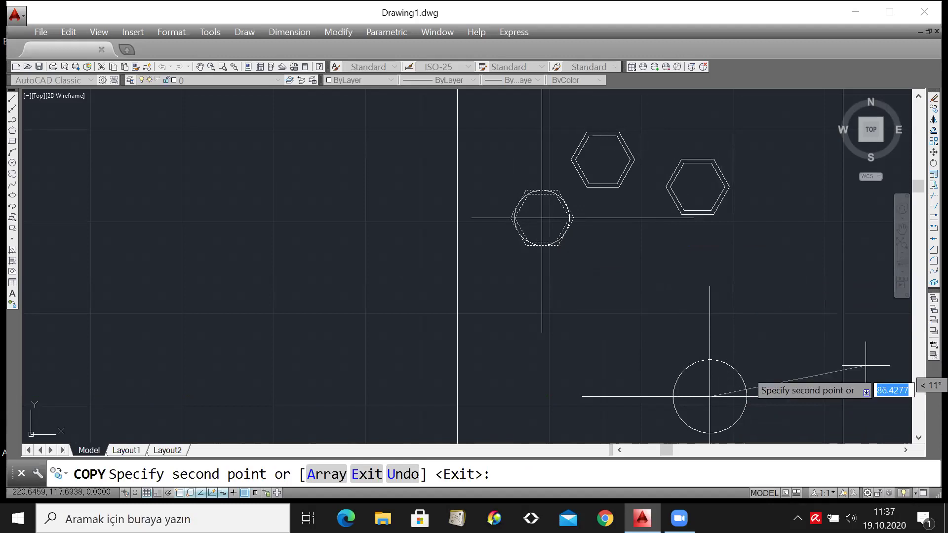
pyautogui.press('Return')
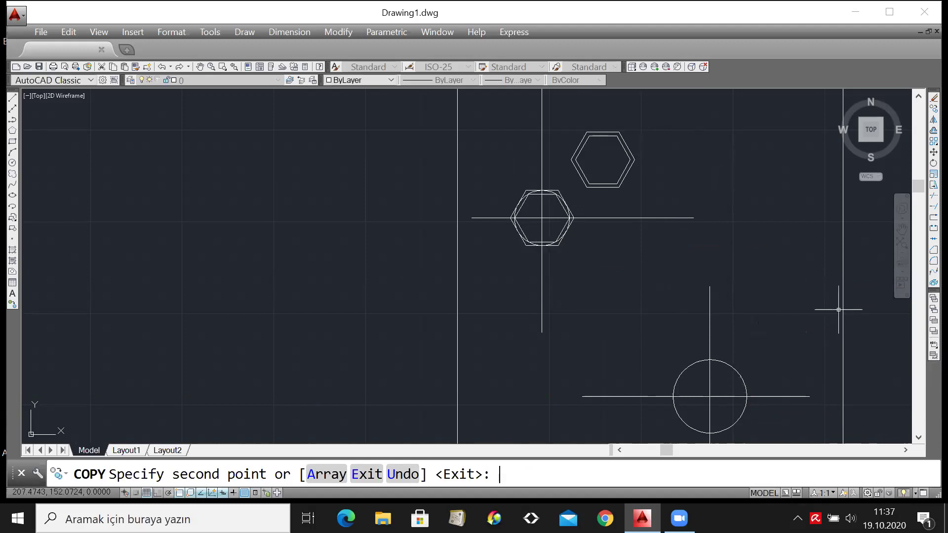
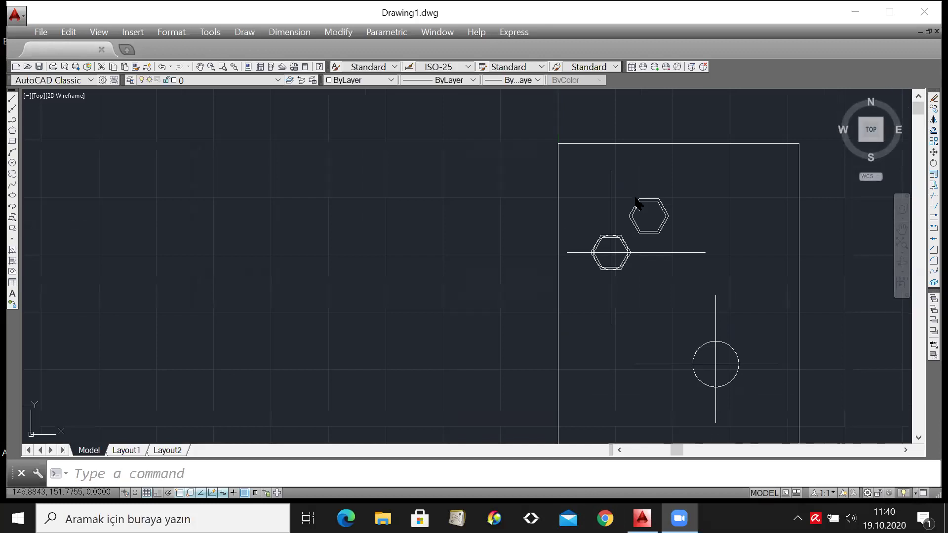
pyautogui.moveTo(634, 273); pyautogui.dragTo(605, 243, button='middle')
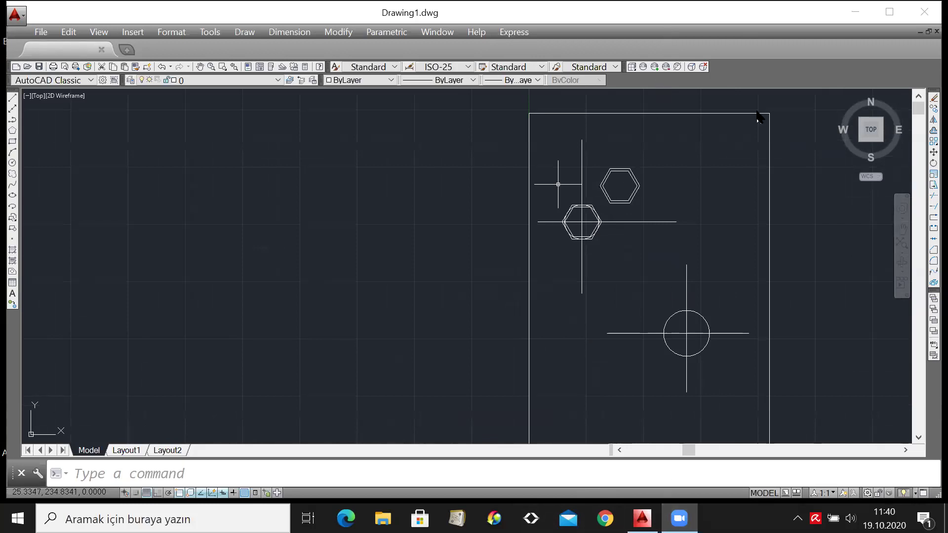
pyautogui.click(15, 101)
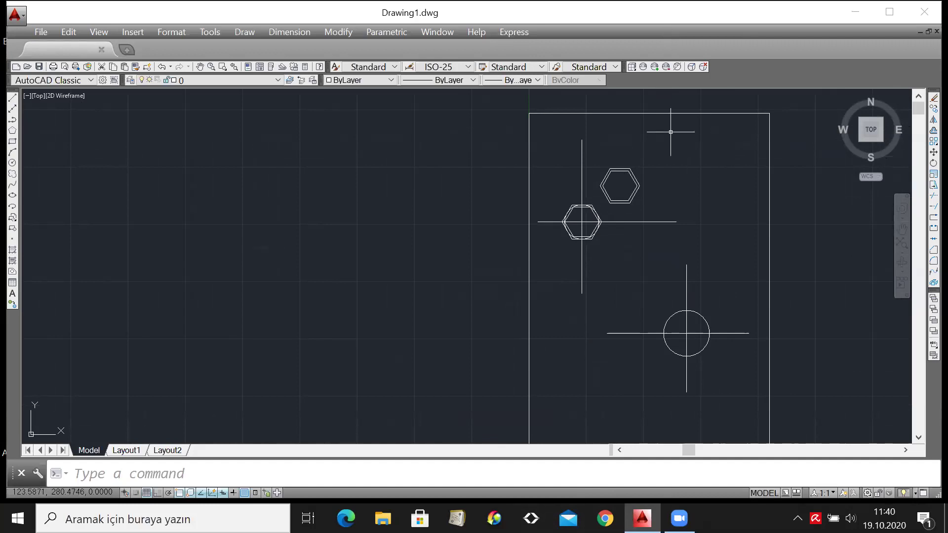
pyautogui.click(674, 115)
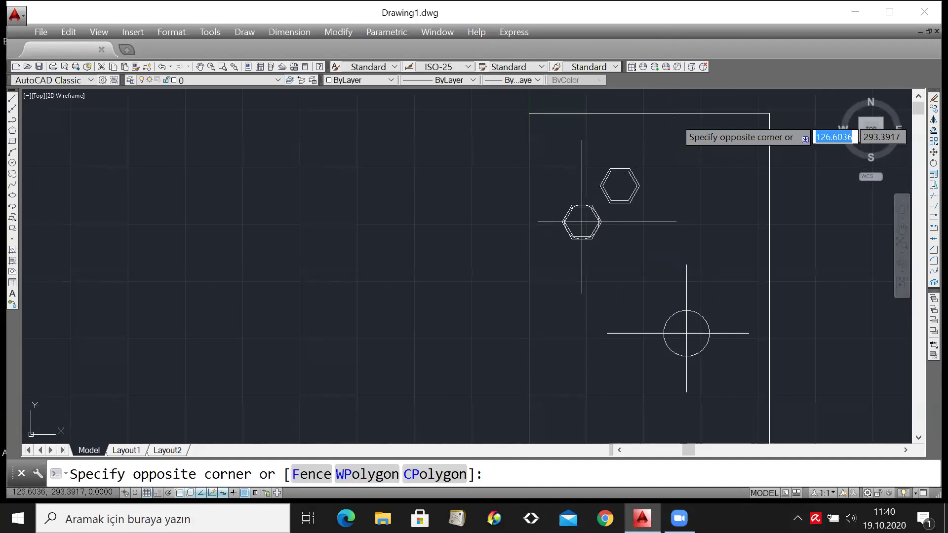
pyautogui.click(664, 173)
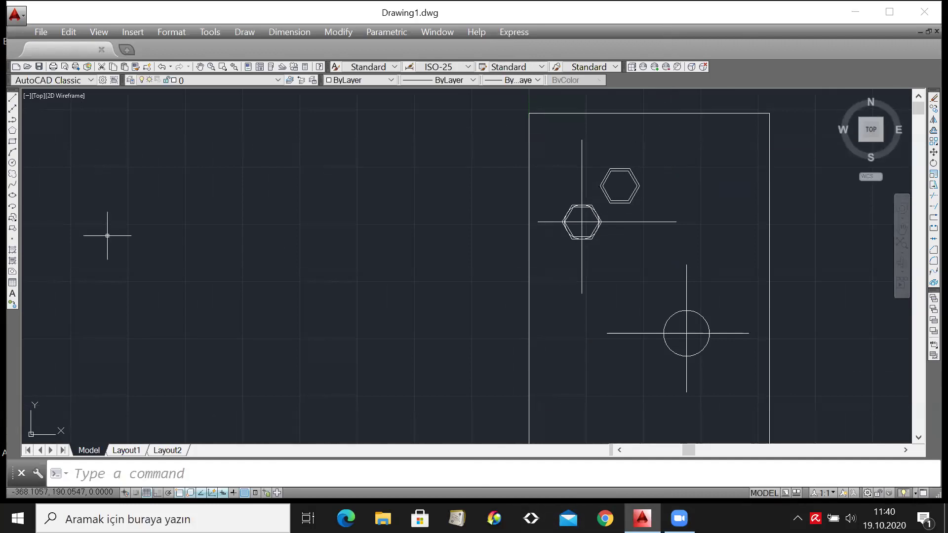
# Draw a vertical line with ortho mode on, from just below the frame's upper edge to just above the circle's vertical centre line.
pyautogui.click(14, 98)
pyautogui.click(685, 122)
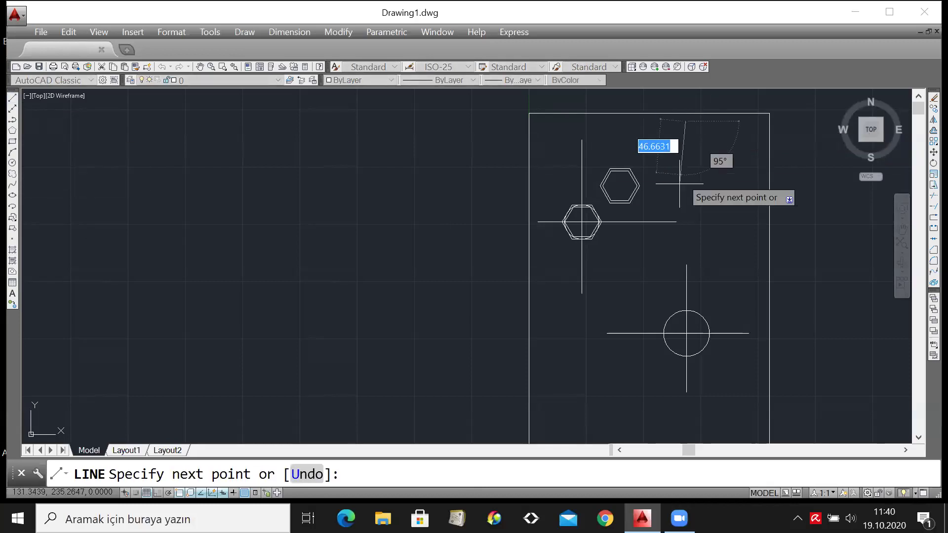
pyautogui.click(157, 489)
pyautogui.click(686, 281)
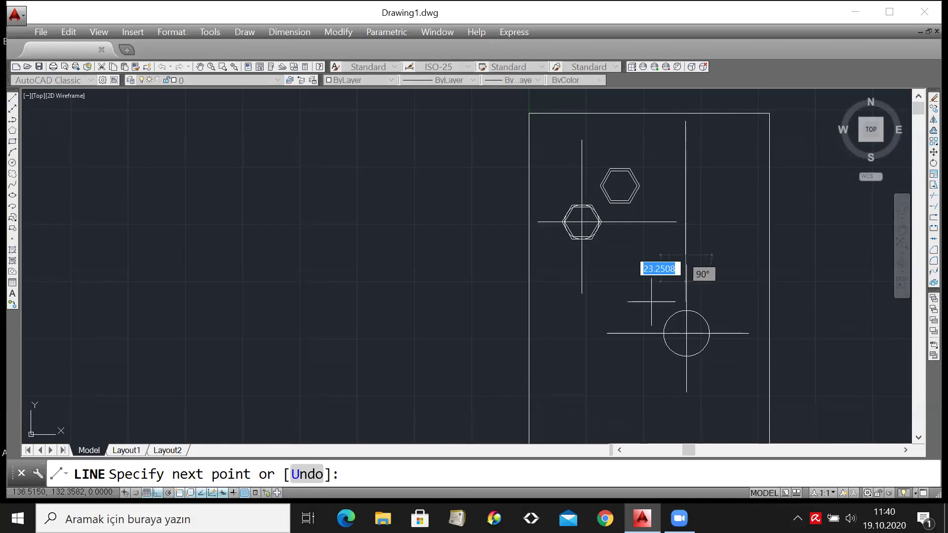
pyautogui.press('Return')
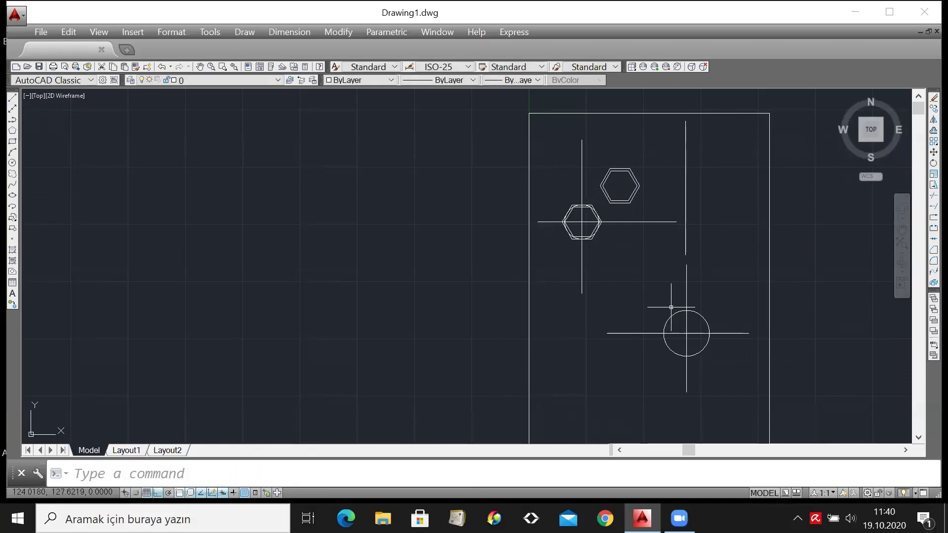
# Mirror both hexagon groups and their centre lines about the new vertical line, keeping the source objects.
pyautogui.click(931, 120)
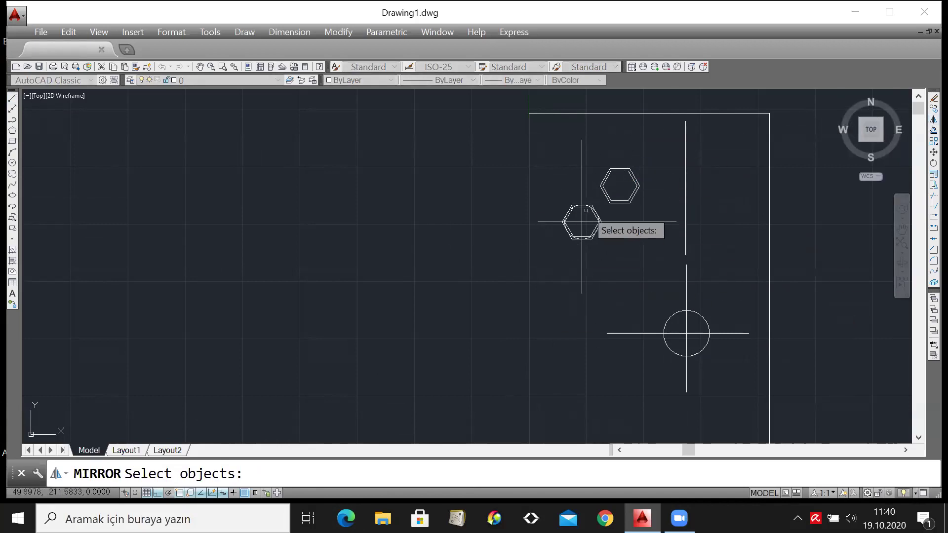
pyautogui.click(666, 144)
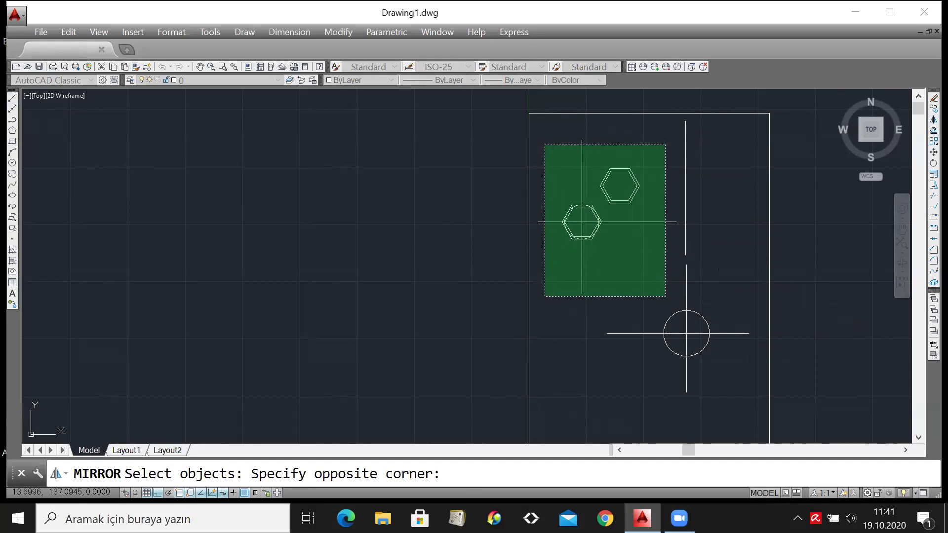
pyautogui.click(545, 296)
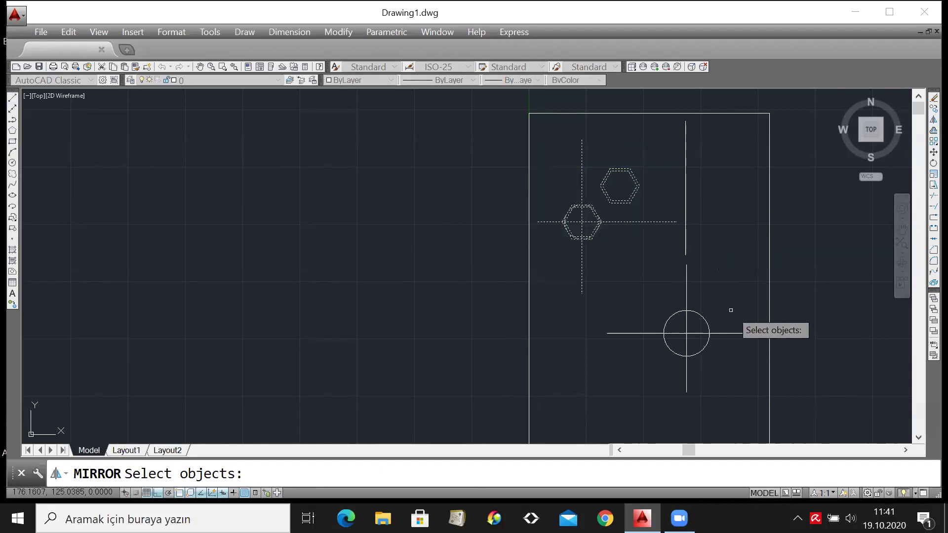
pyautogui.press('Return')
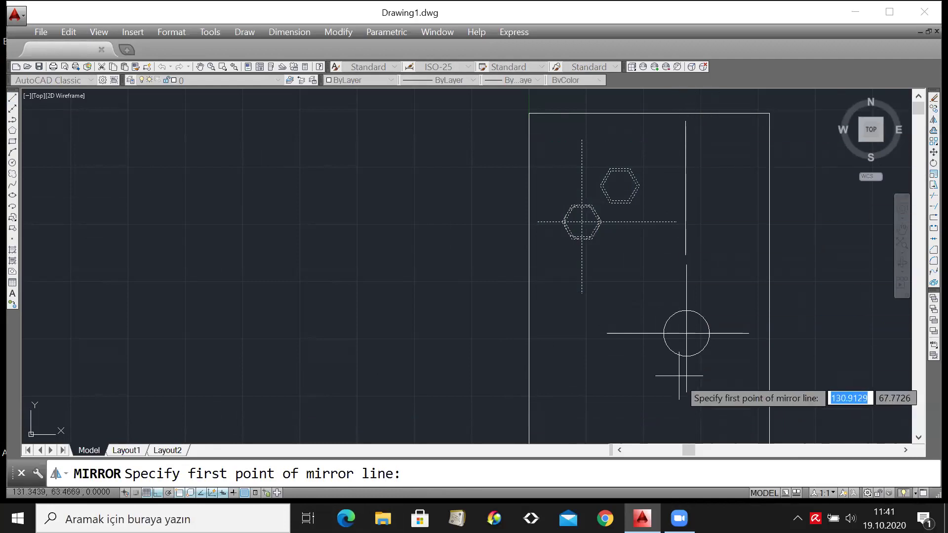
pyautogui.click(685, 121)
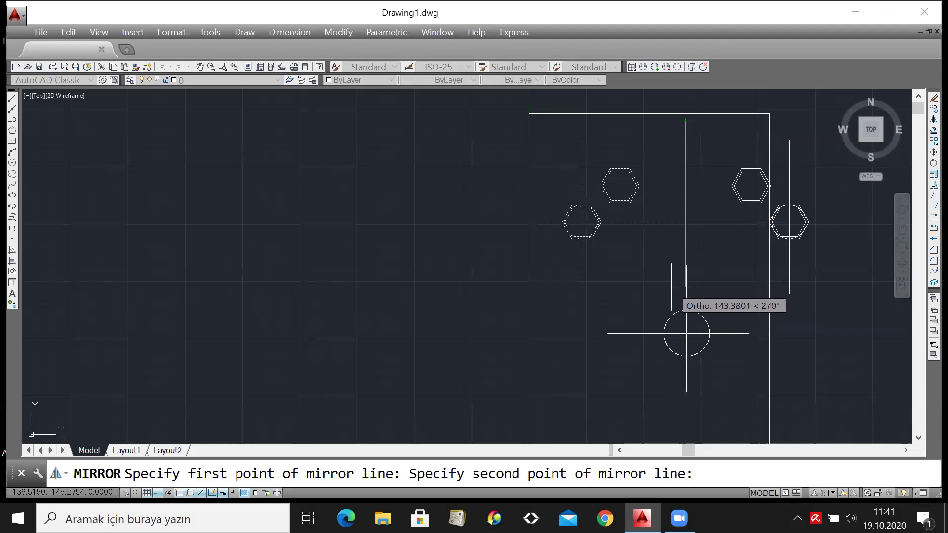
pyautogui.click(684, 256)
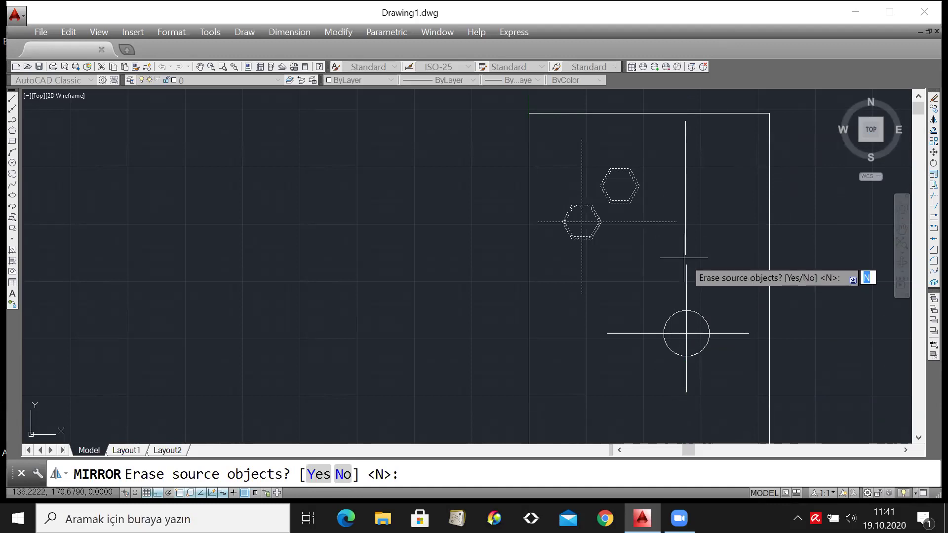
pyautogui.press('Return')
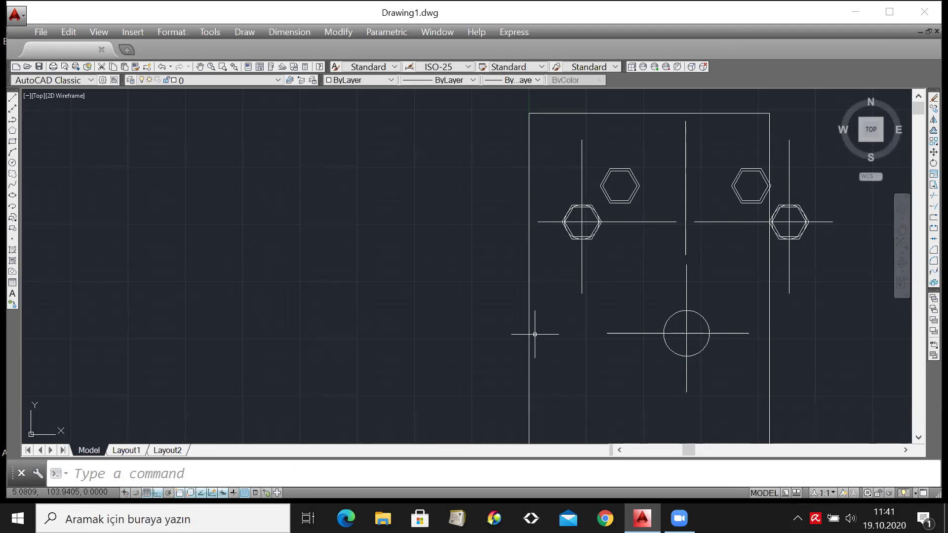
# Demonstrate crossing selection on the original figures, the upper hexagon pair and the lower hexagons with their horizontal centre line, clearing each selection.
pyautogui.click(666, 141)
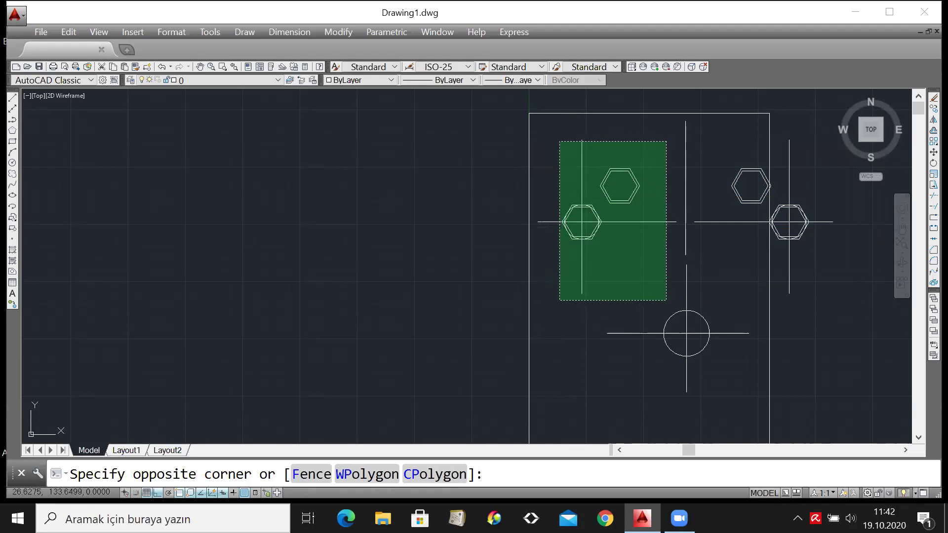
pyautogui.click(559, 300)
pyautogui.press('Escape')
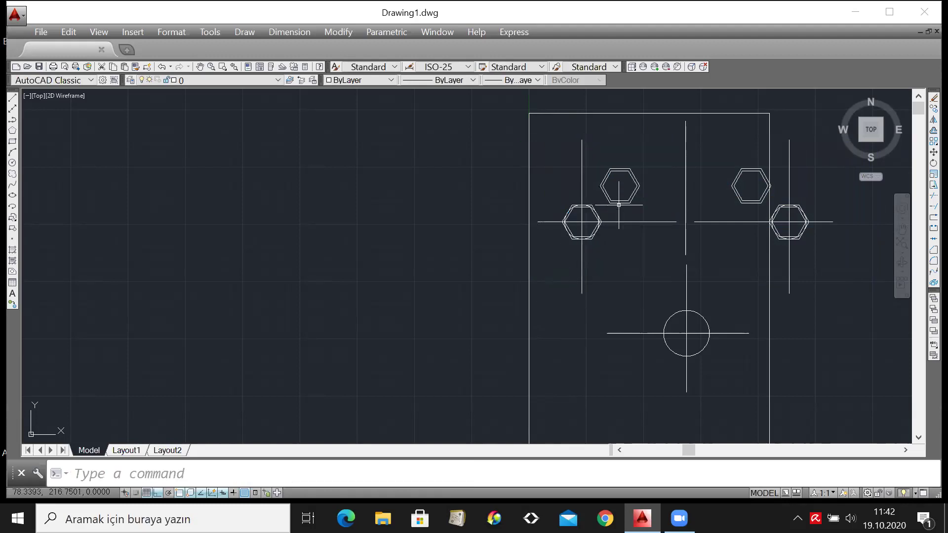
pyautogui.click(647, 195)
pyautogui.click(631, 197)
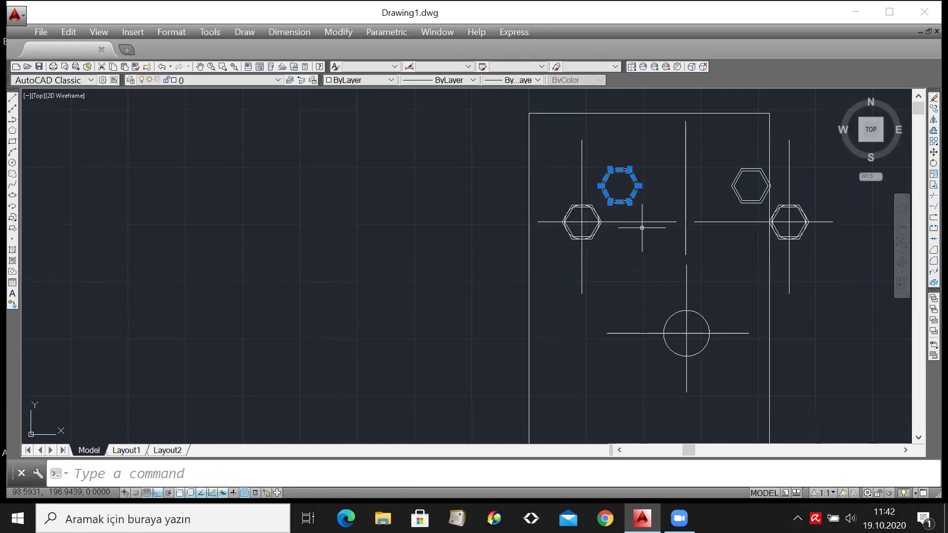
pyautogui.press('Escape')
pyautogui.click(637, 241)
pyautogui.click(591, 217)
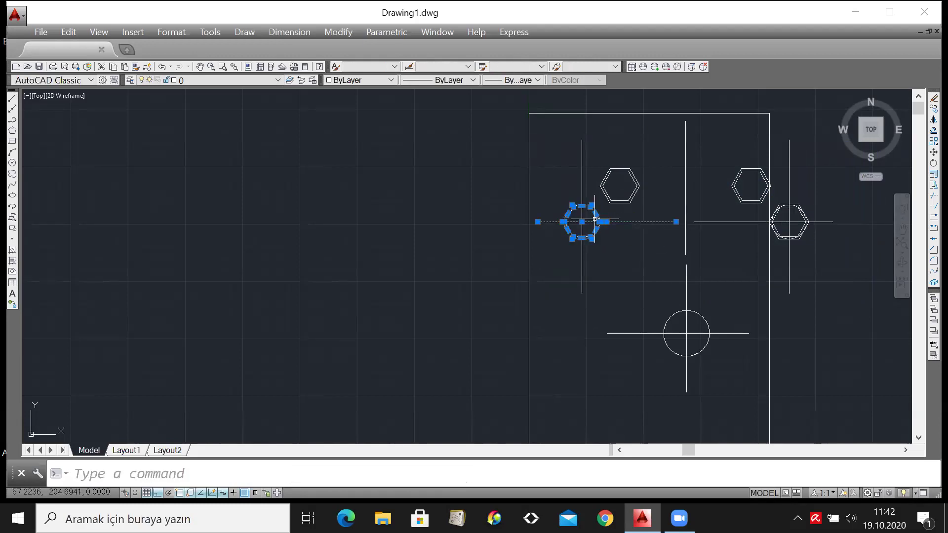
pyautogui.press('Escape')
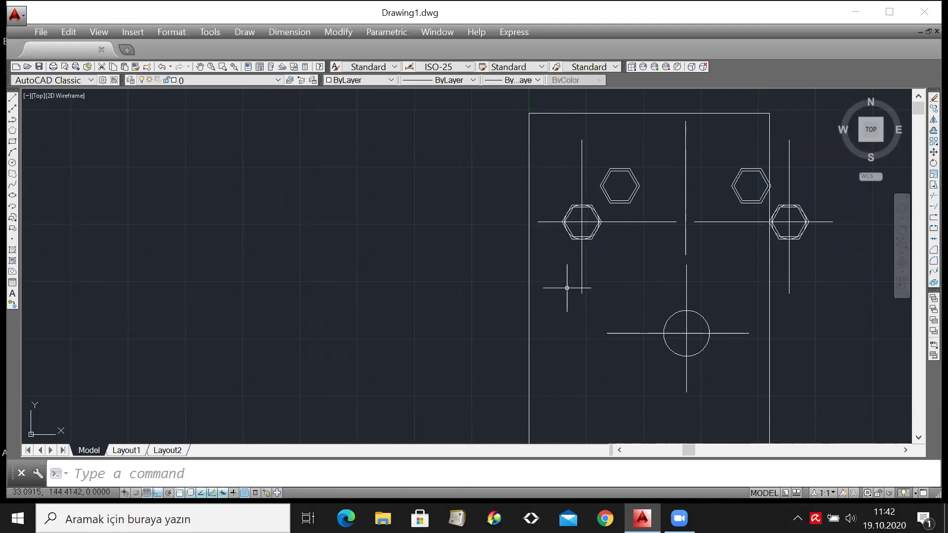
# Demonstrate window selection by fully enclosing the original upper hexagon pair, and clear the selection.
pyautogui.click(555, 121)
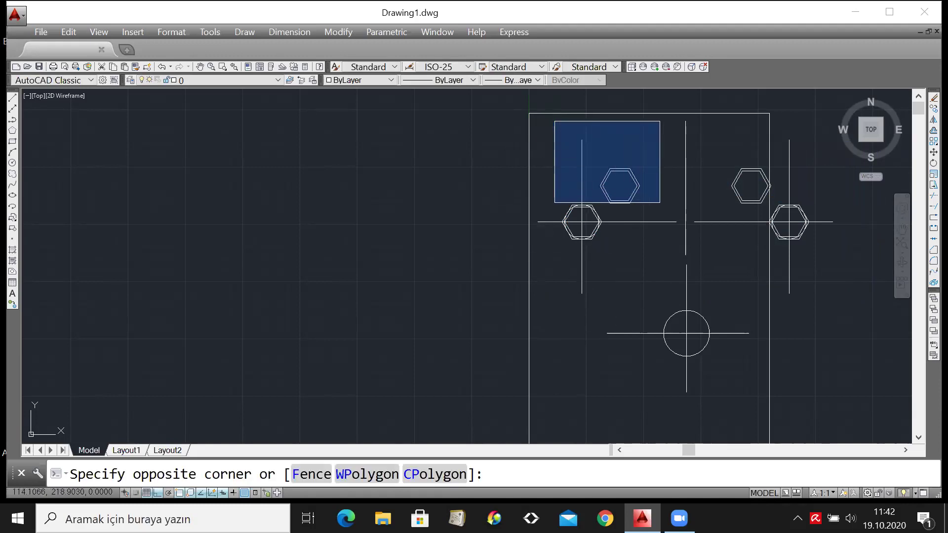
pyautogui.click(653, 180)
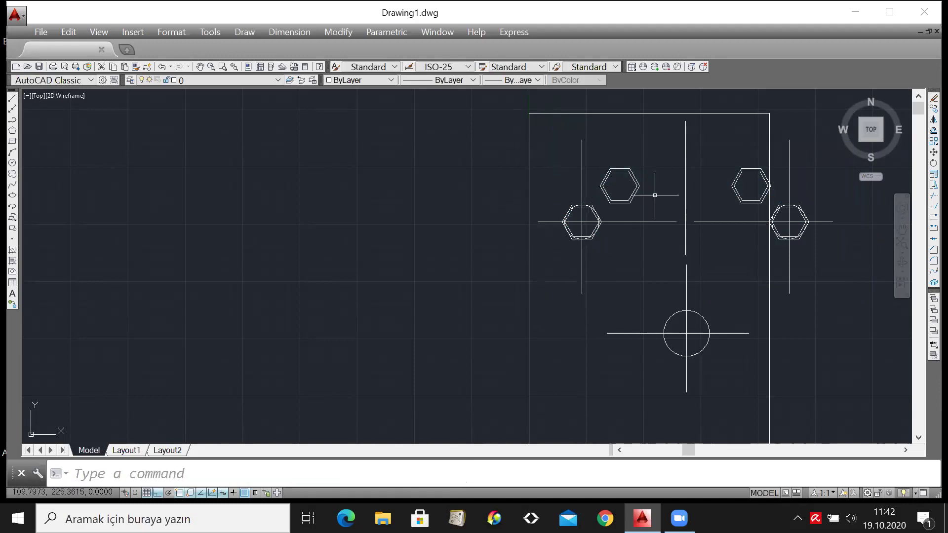
pyautogui.click(552, 118)
pyautogui.click(658, 189)
pyautogui.click(567, 133)
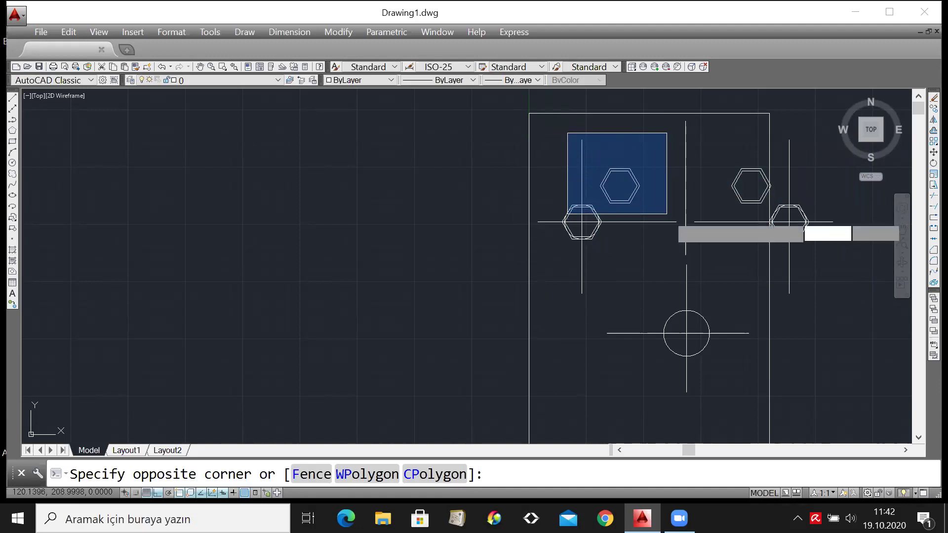
pyautogui.click(667, 214)
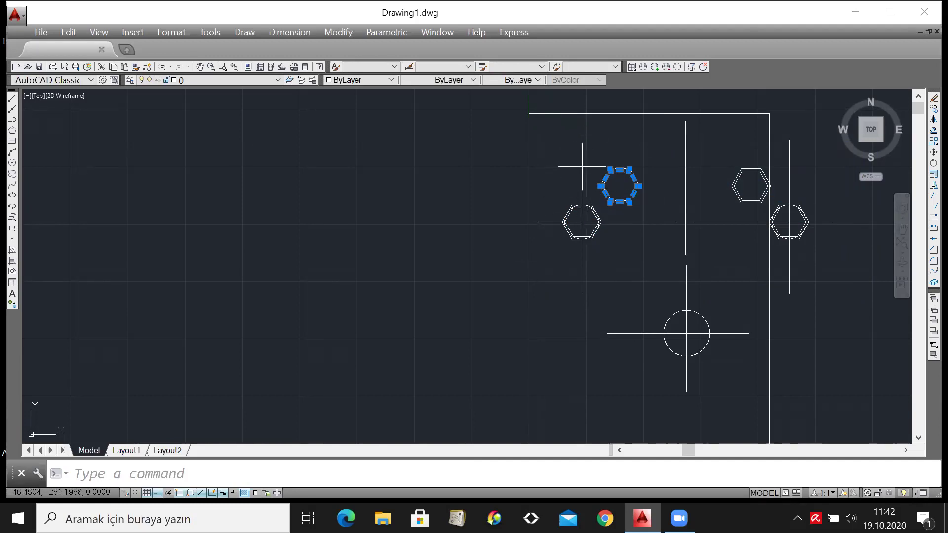
pyautogui.press('Escape')
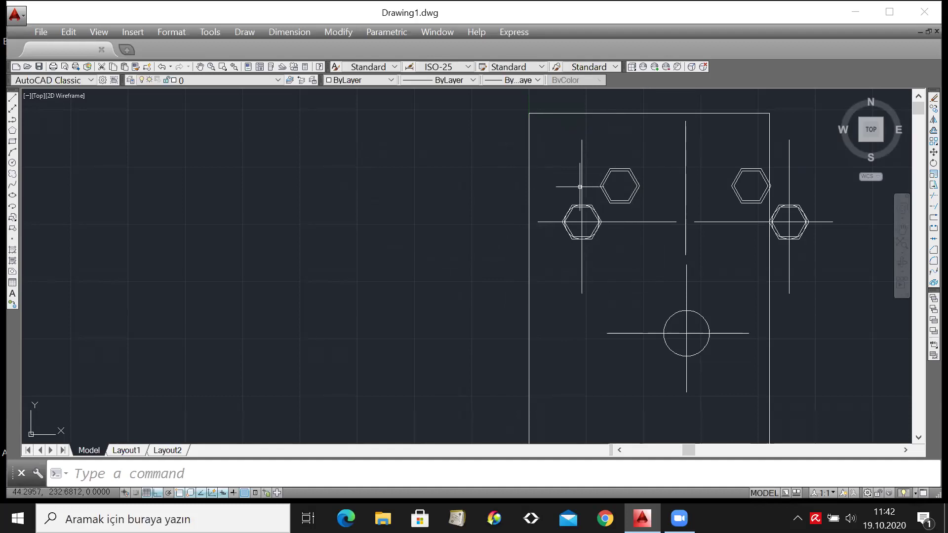
# Demonstrate a crossing selection that catches the frame's left edge and the original horizontal centre line, and clear it.
pyautogui.click(566, 130)
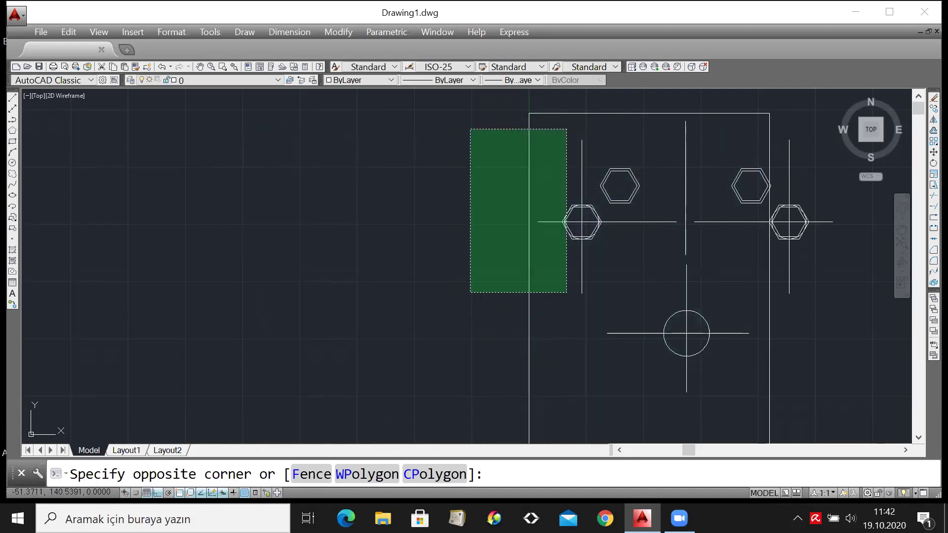
pyautogui.press('Escape')
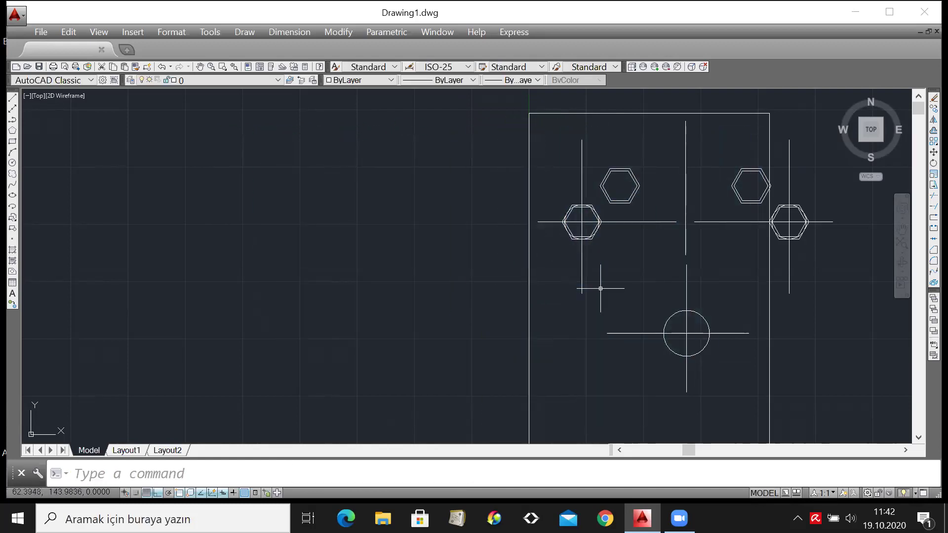
pyautogui.click(560, 120)
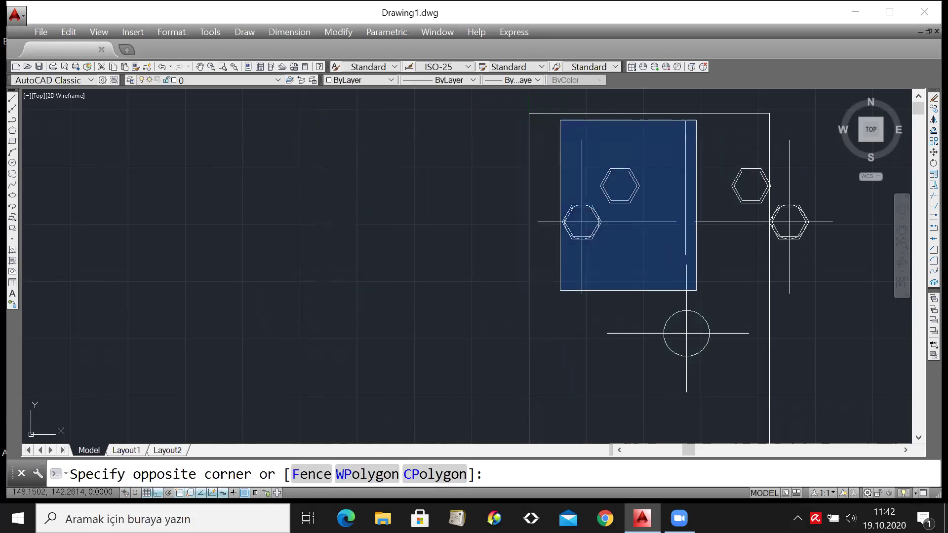
pyautogui.click(476, 313)
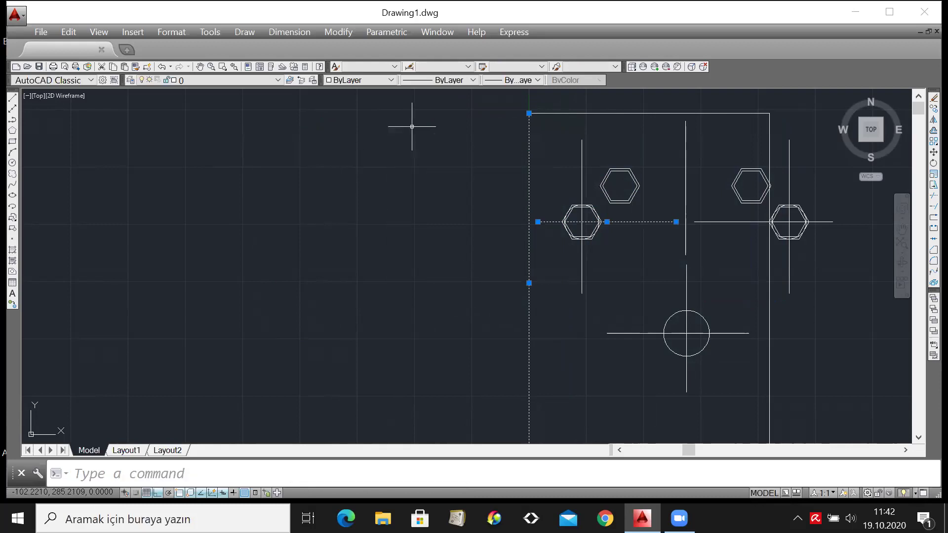
pyautogui.press('Escape')
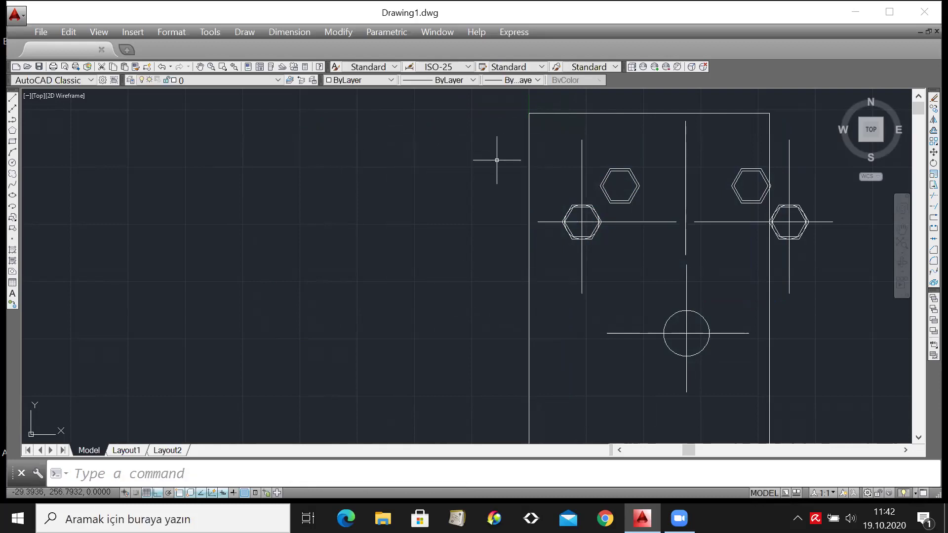
# Compare enclosing-window and crossing selections around the original hexagons and centre lines, clearing every selection.
pyautogui.click(494, 125)
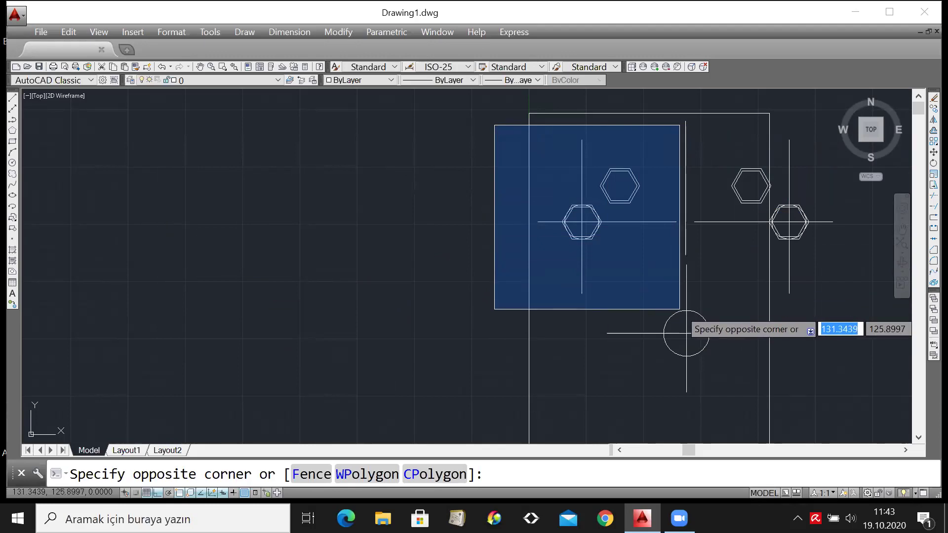
pyautogui.press('Escape')
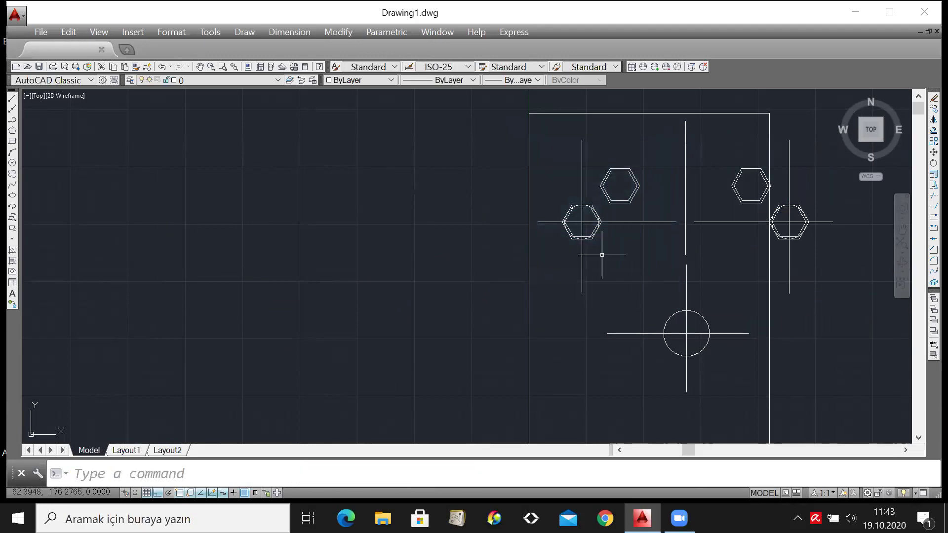
pyautogui.click(605, 307)
pyautogui.click(665, 169)
pyautogui.click(678, 276)
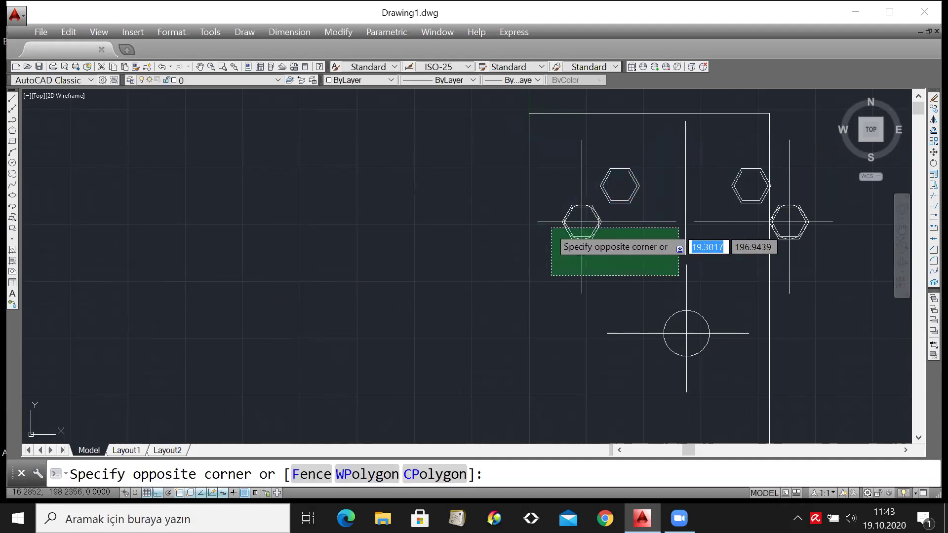
pyautogui.click(546, 225)
pyautogui.press('Escape')
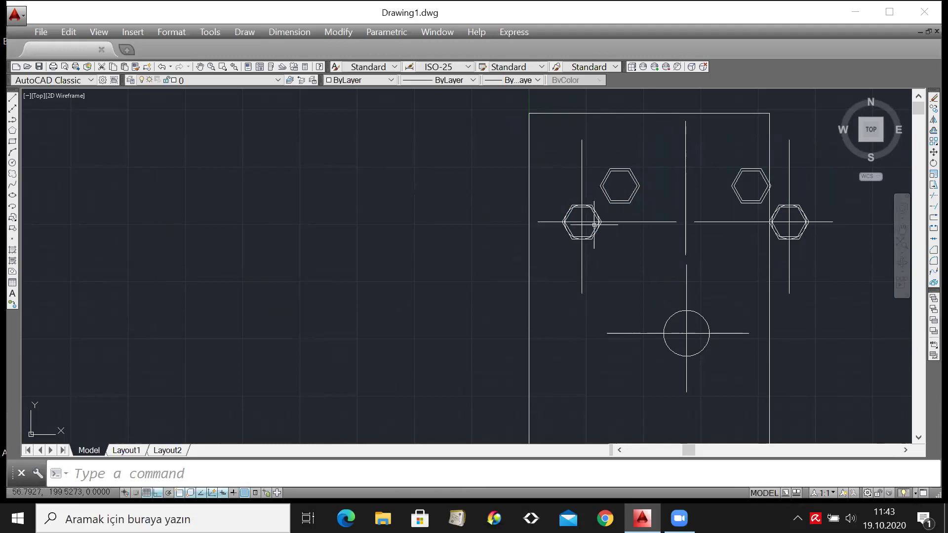
pyautogui.click(577, 138)
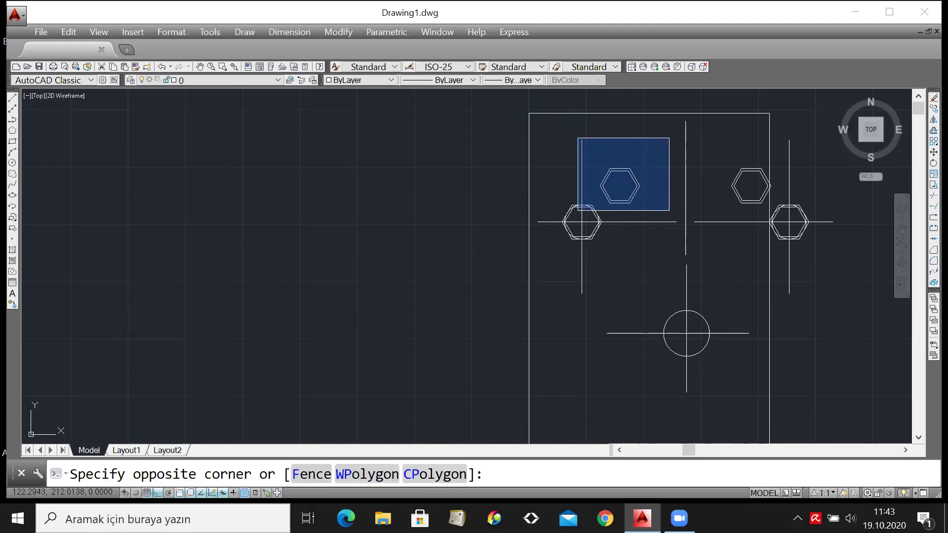
pyautogui.click(666, 231)
pyautogui.press('Escape')
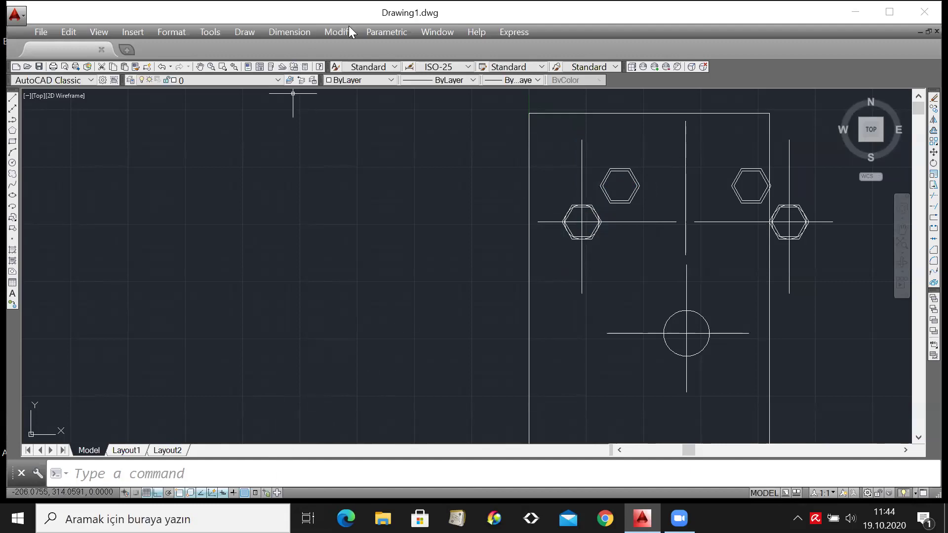
# Offset the circle's horizontal centre line upward by 30 using the Through option.
pyautogui.click(933, 131)
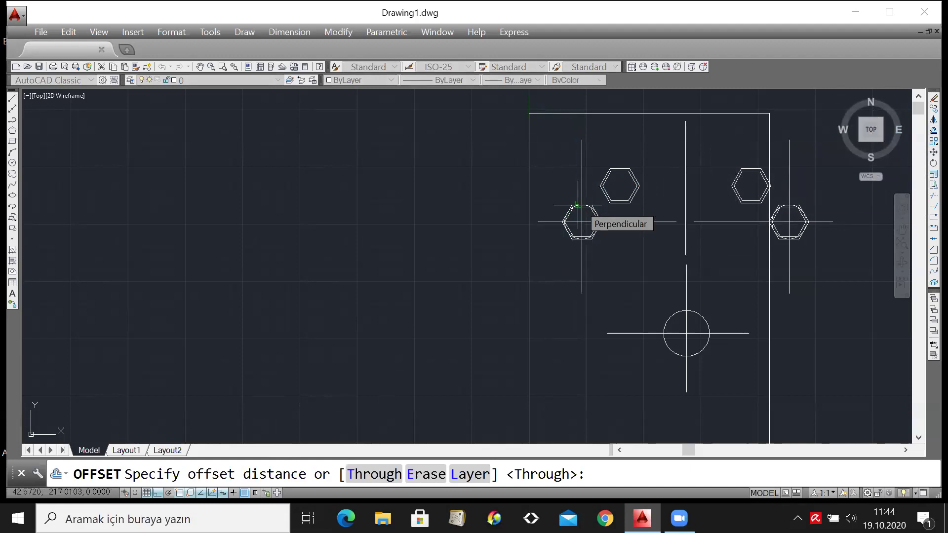
pyautogui.press('Escape')
pyautogui.click(932, 130)
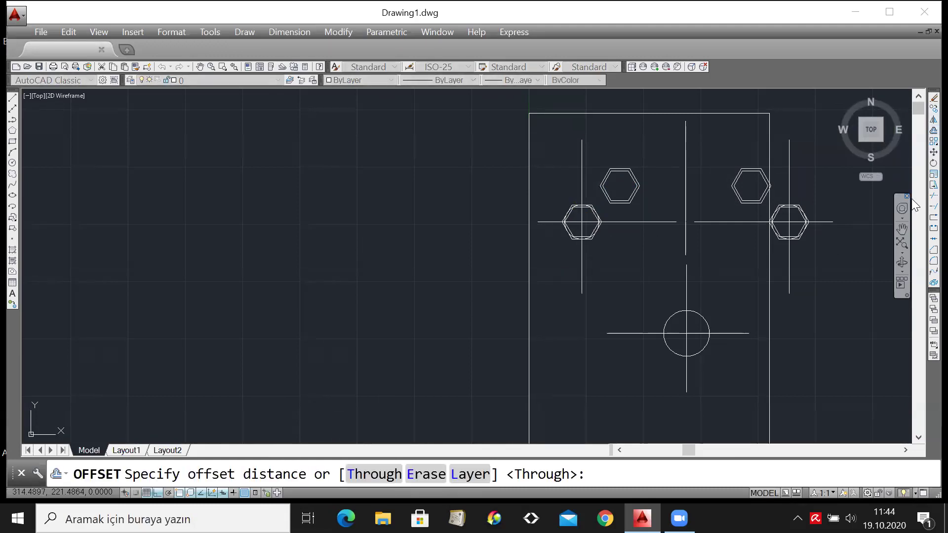
pyautogui.press('Return')
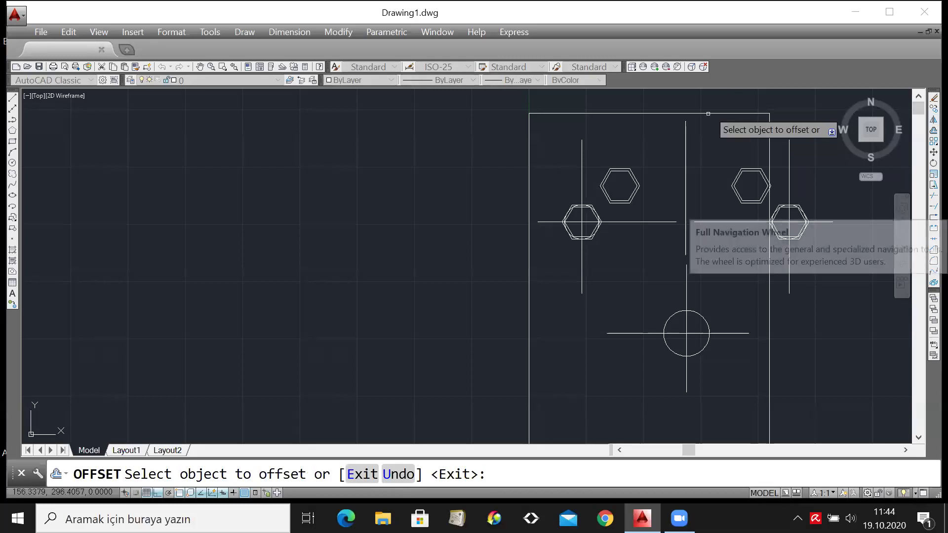
pyautogui.scroll(2, 666, 215)
pyautogui.scroll(-2, 678, 169)
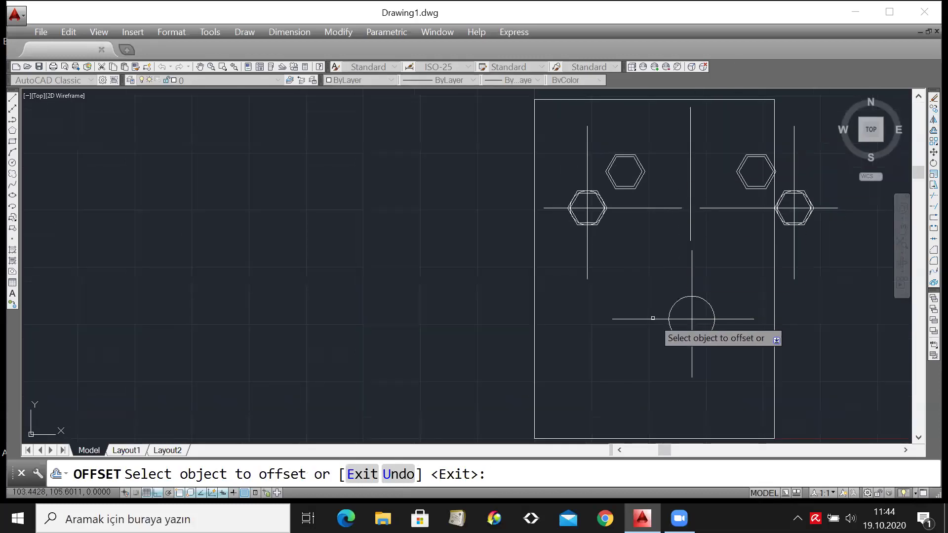
pyautogui.click(616, 319)
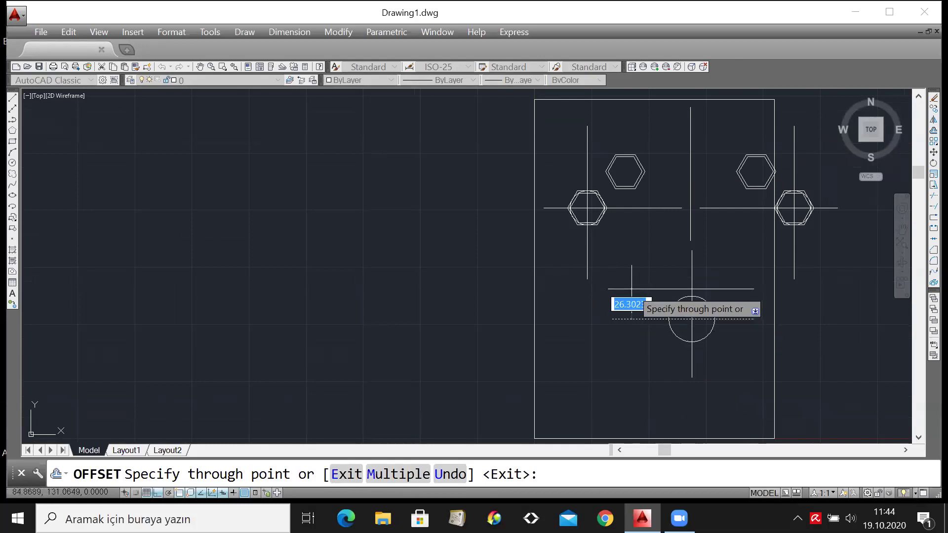
pyautogui.write('30')
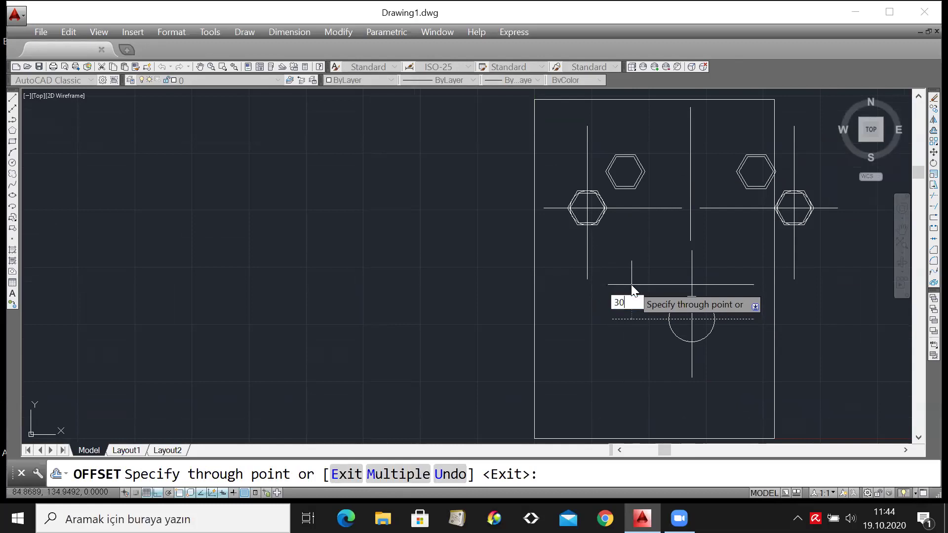
pyautogui.press('Return')
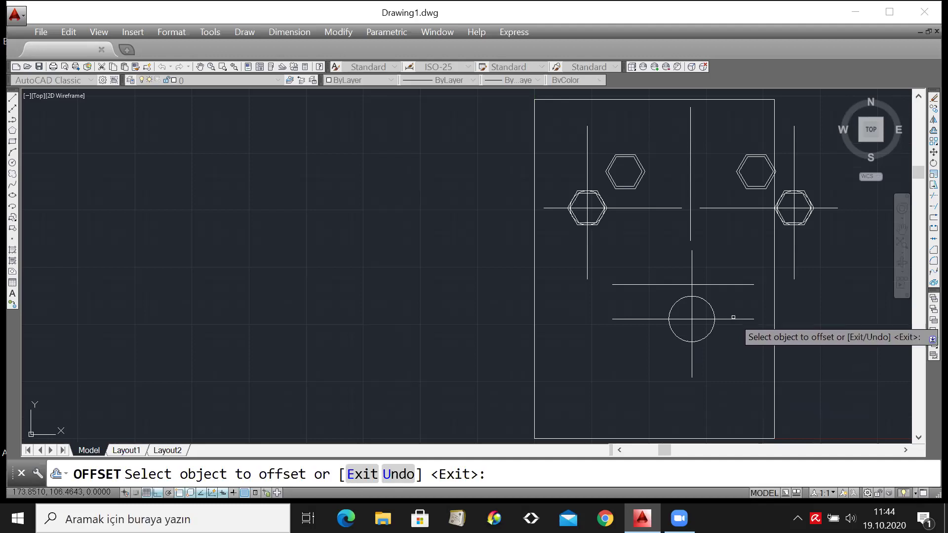
# Offset the circle's horizontal centre line downward by 45 and finish the Offset command.
pyautogui.click(733, 318)
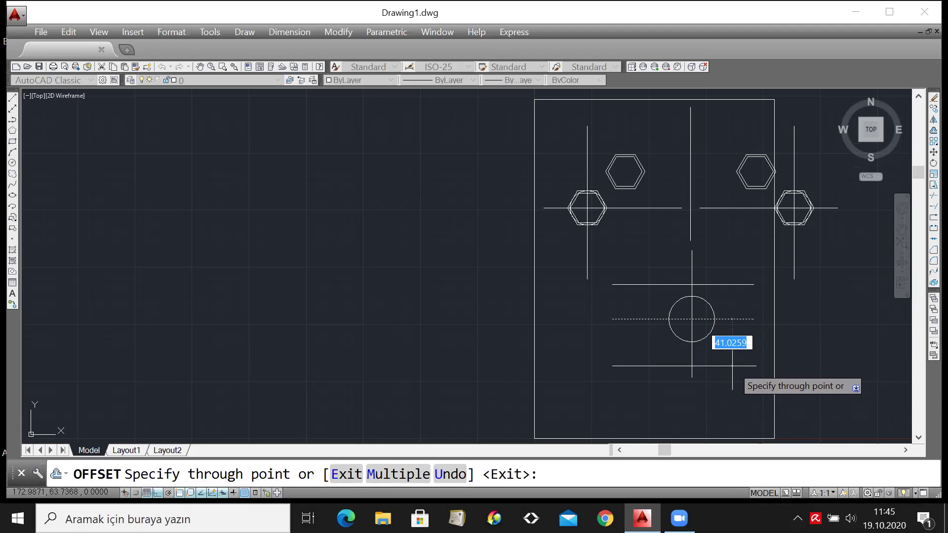
pyautogui.write('4')
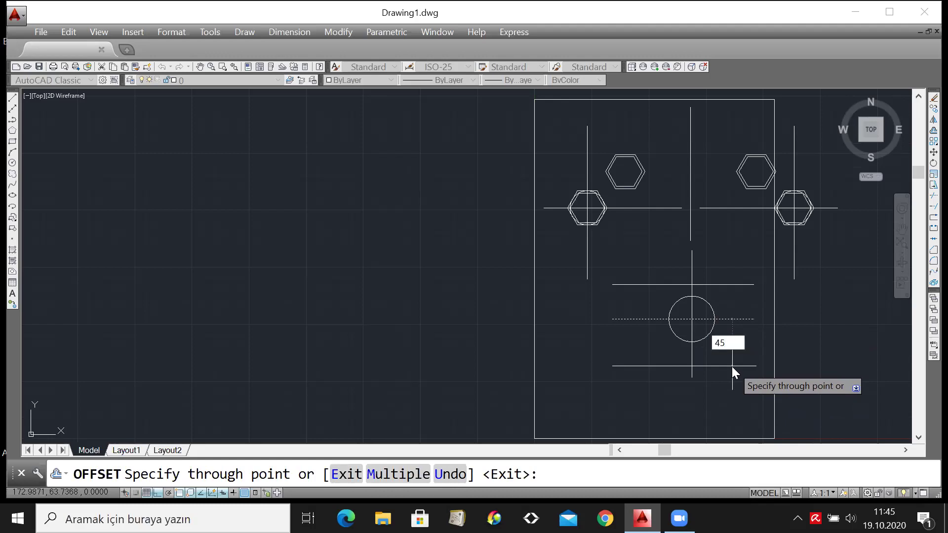
pyautogui.write('5')
pyautogui.press('Return')
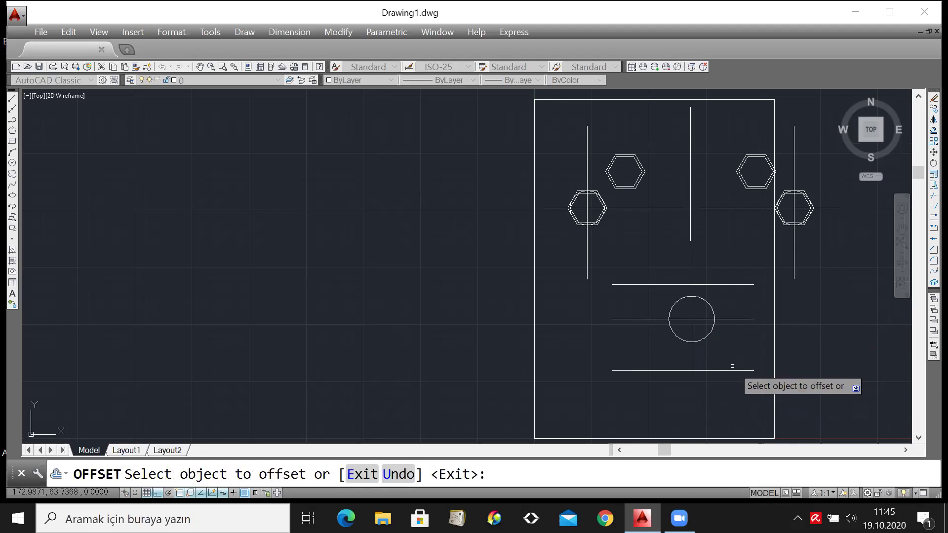
pyautogui.press('Return')
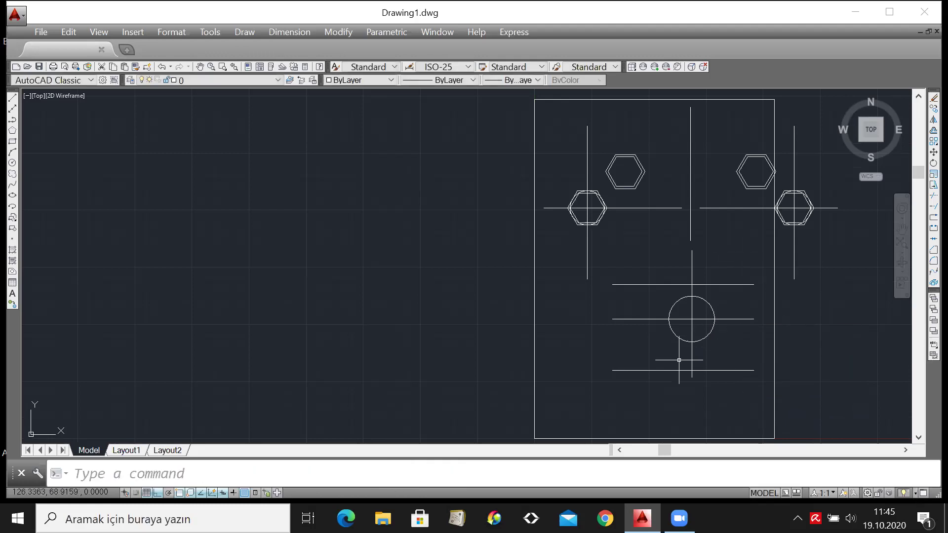
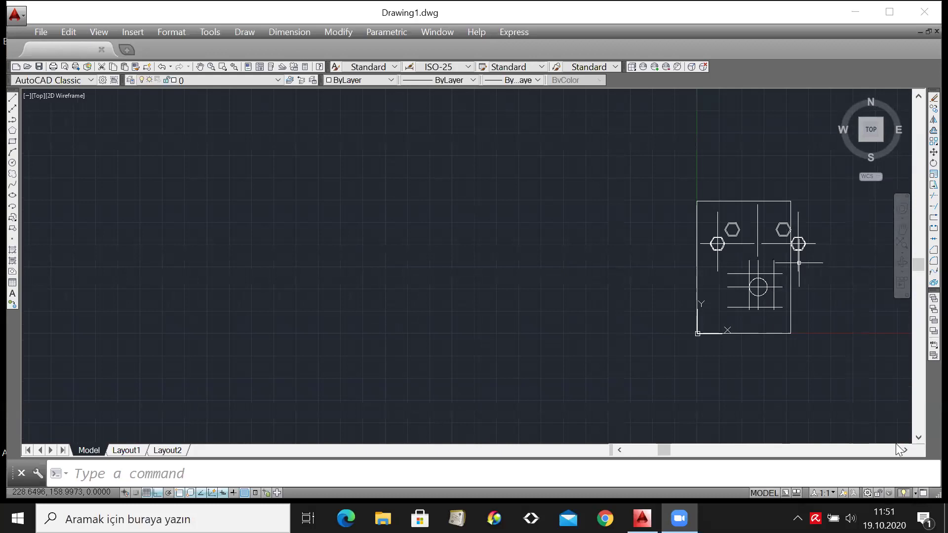
# Start a connected line figure outside the frame's right edge with a horizontal segment and a vertical segment running down from its right end.
pyautogui.click(906, 450)
pyautogui.click(905, 450)
pyautogui.click(906, 449)
pyautogui.click(906, 449)
pyautogui.scroll(2, 621, 147)
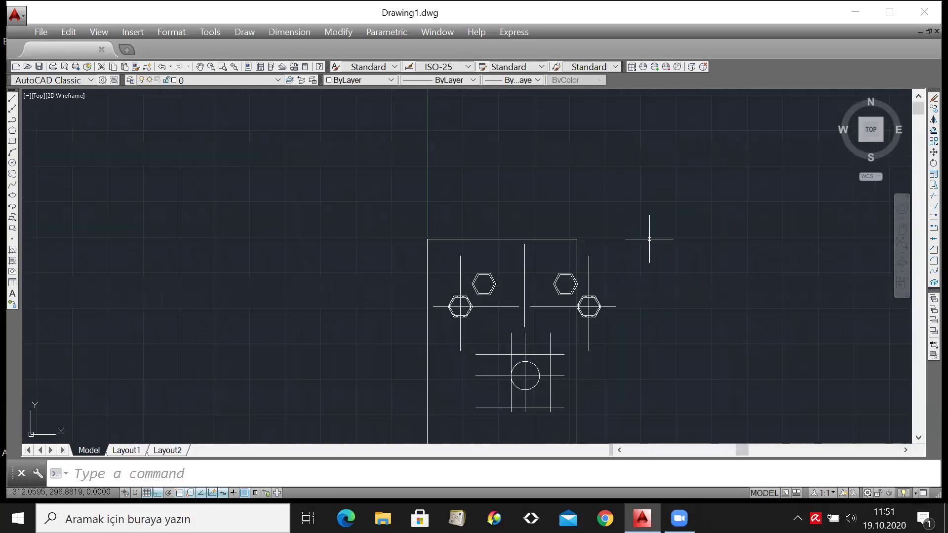
pyautogui.click(13, 98)
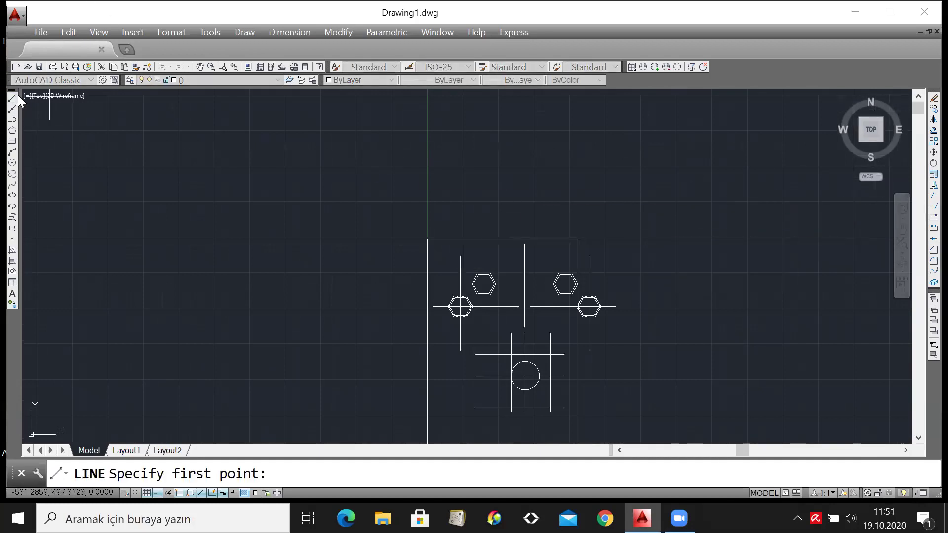
pyautogui.click(628, 198)
pyautogui.click(773, 198)
pyautogui.click(746, 332)
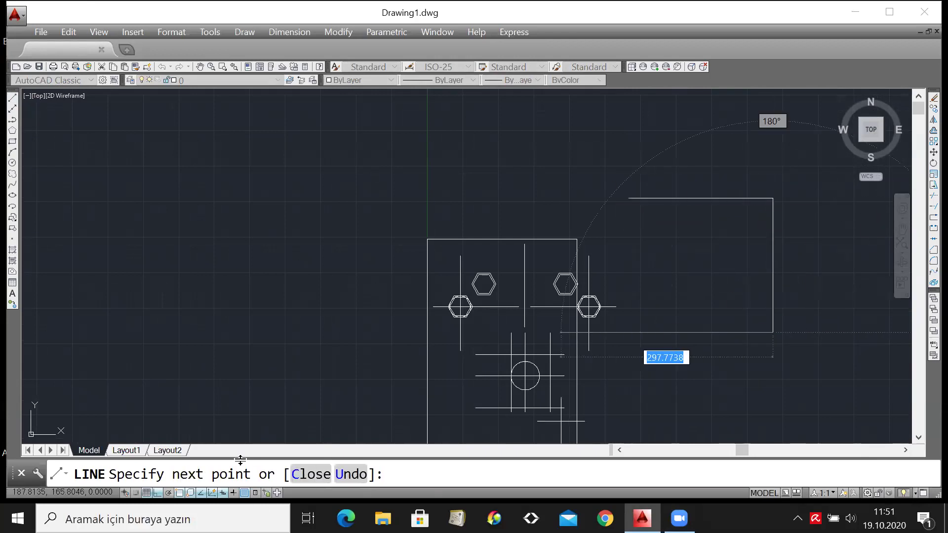
# Turn Ortho off and continue the figure with a diagonal up to the left, a segment across, and a crossing diagonal down to the left.
pyautogui.click(157, 492)
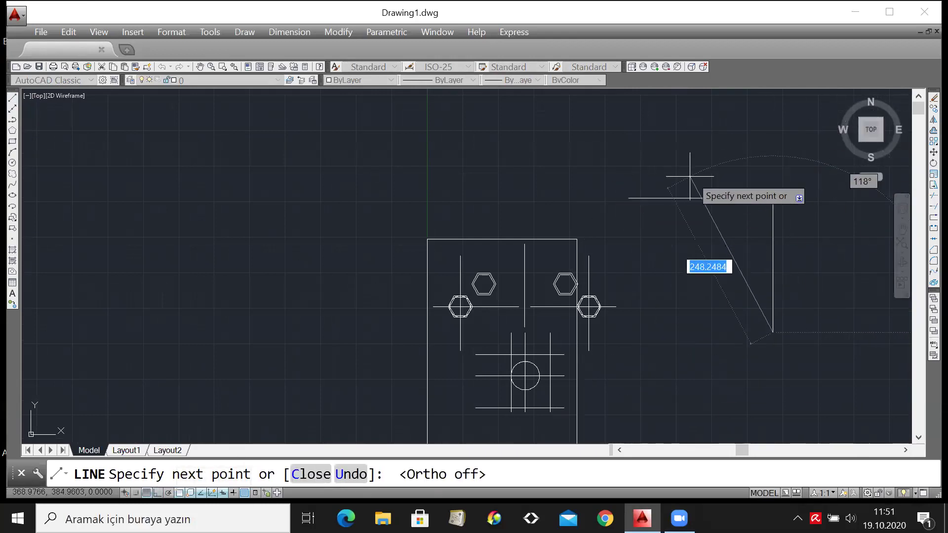
pyautogui.click(661, 152)
pyautogui.click(802, 151)
pyautogui.click(667, 341)
pyautogui.press('Escape')
pyautogui.scroll(-4, 872, 360)
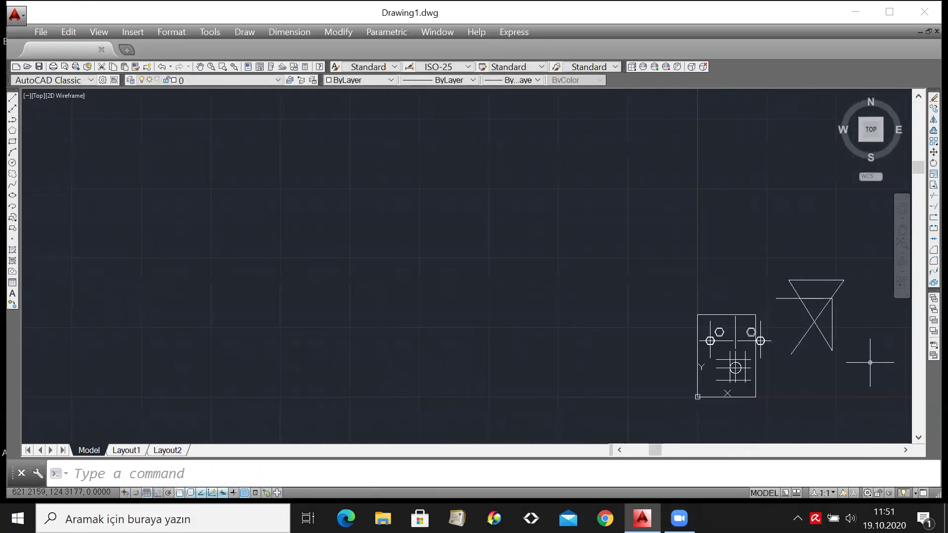
pyautogui.scroll(2, 875, 351)
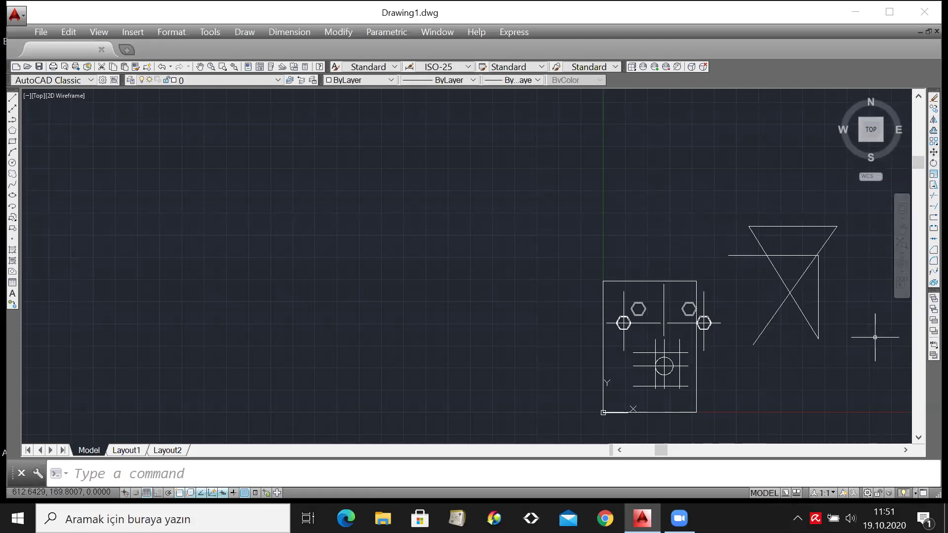
# Move the whole line figure from the intersection of its diagonals to the centre of the circle inside the frame.
pyautogui.click(932, 152)
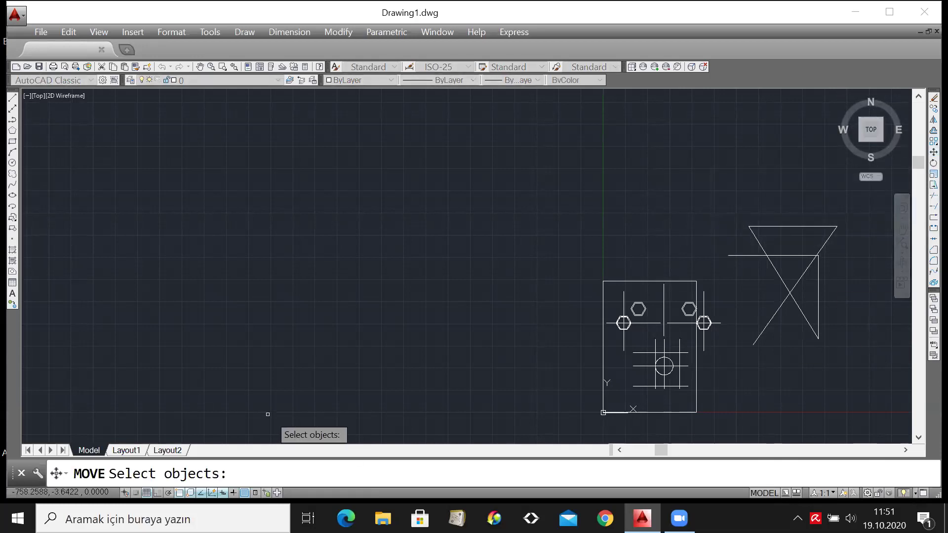
pyautogui.click(705, 188)
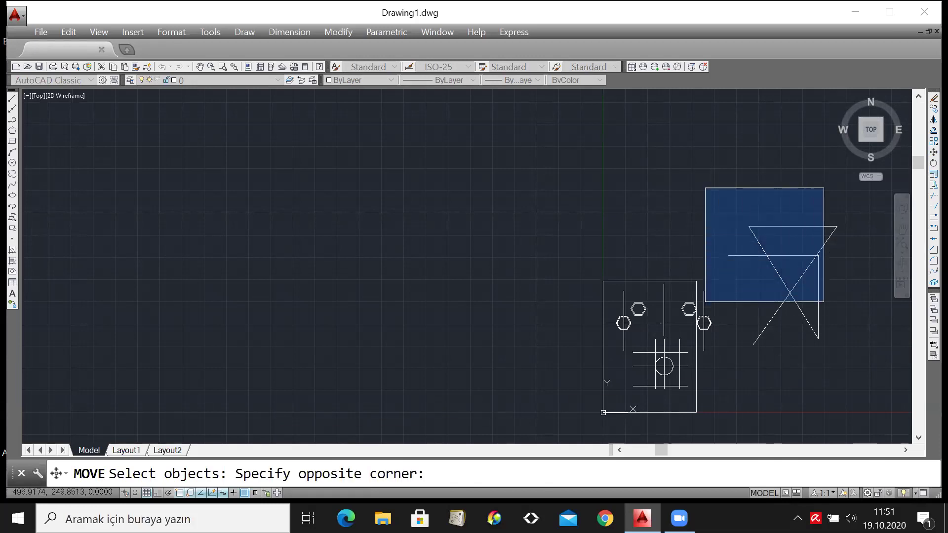
pyautogui.click(871, 353)
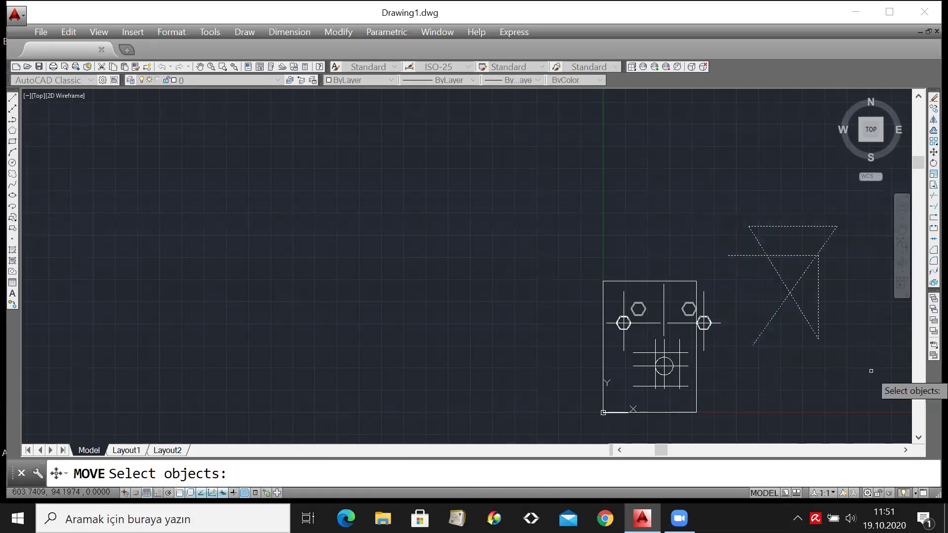
pyautogui.press('Return')
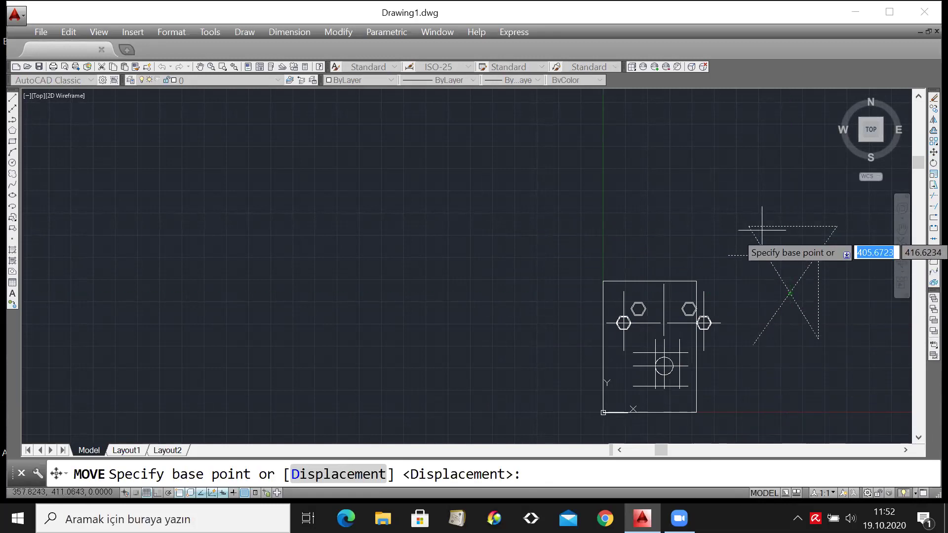
pyautogui.click(790, 291)
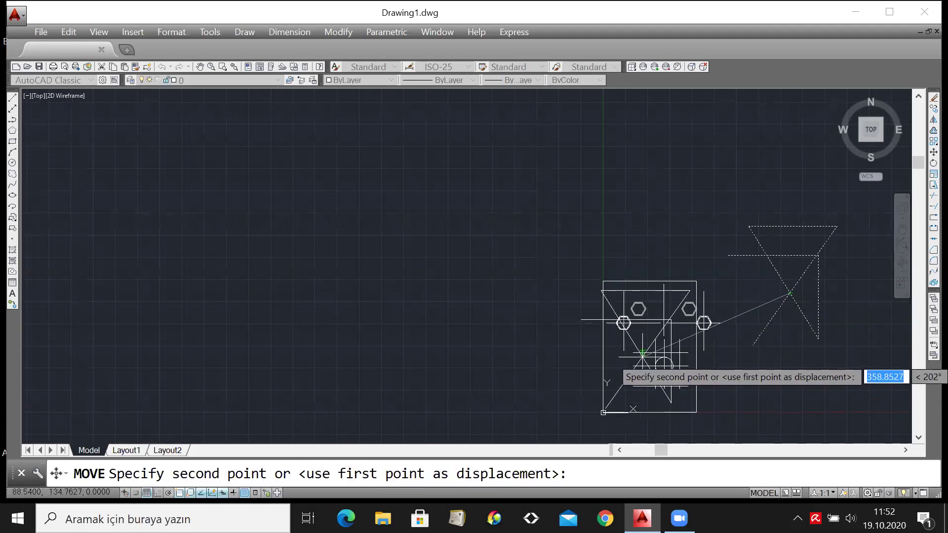
pyautogui.scroll(4, 643, 352)
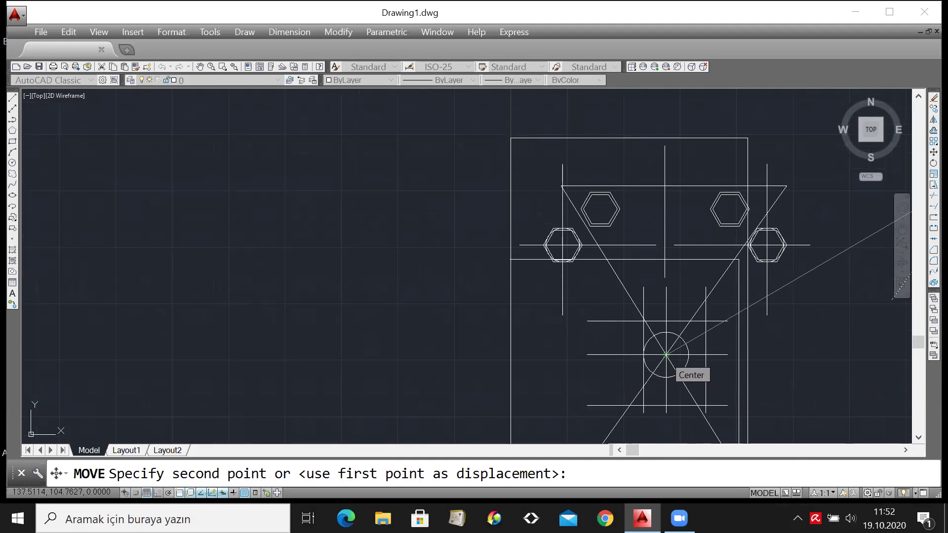
pyautogui.click(666, 354)
pyautogui.scroll(-5, 762, 320)
pyautogui.scroll(6, 835, 341)
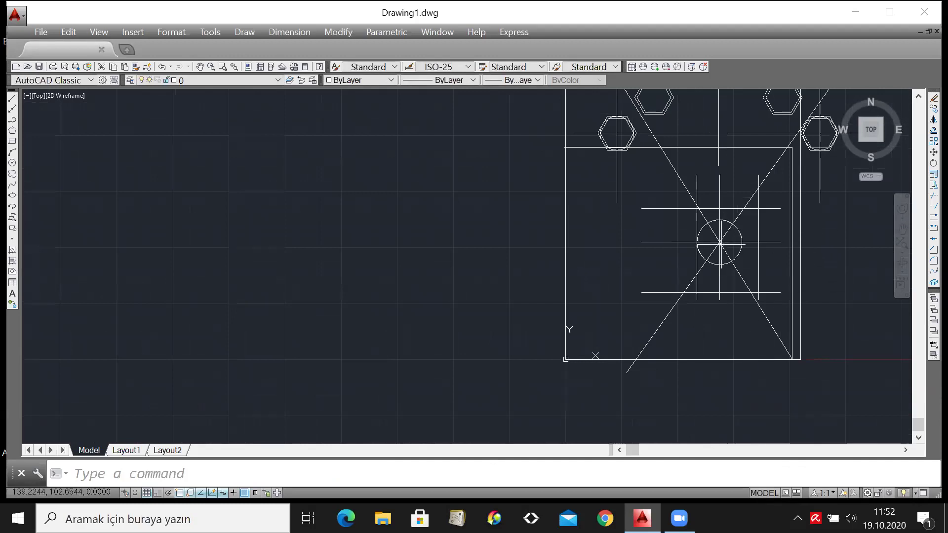
pyautogui.scroll(-4, 721, 243)
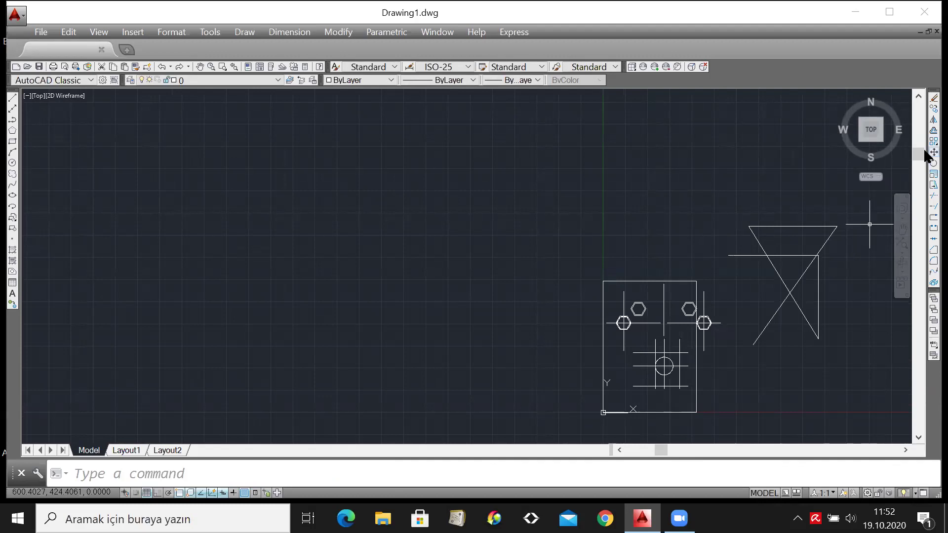
# Repeat the move of the window-selected line figure, placing its diagonals' intersection exactly on the circle's centre.
pyautogui.click(933, 152)
pyautogui.click(714, 185)
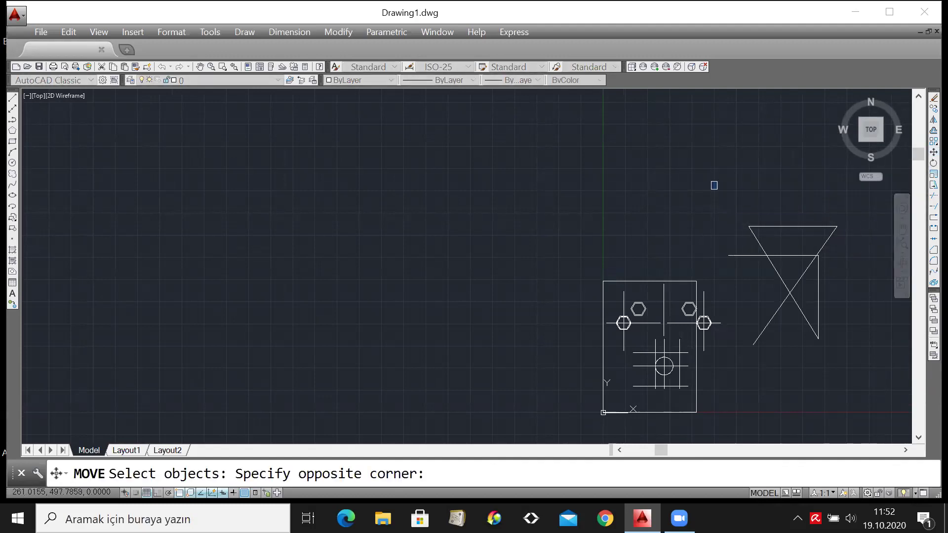
pyautogui.click(872, 383)
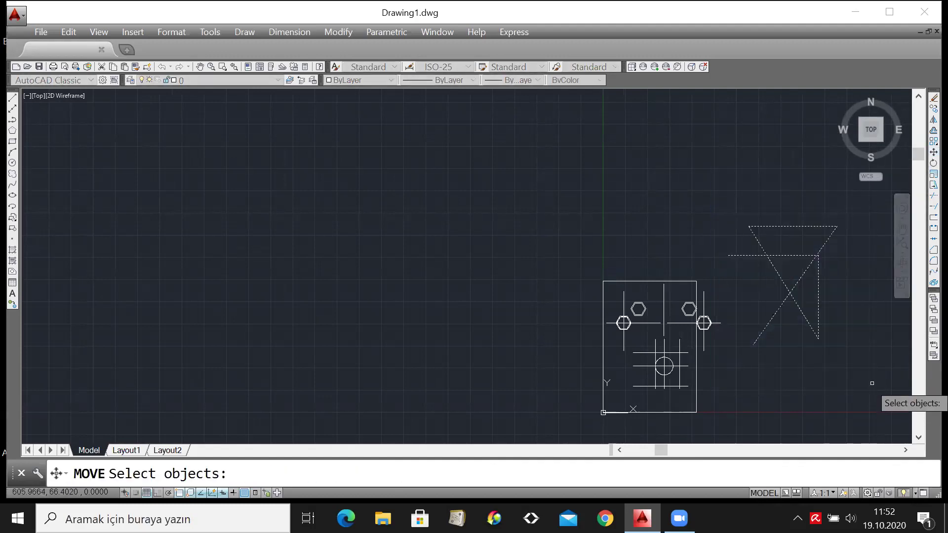
pyautogui.press('Return')
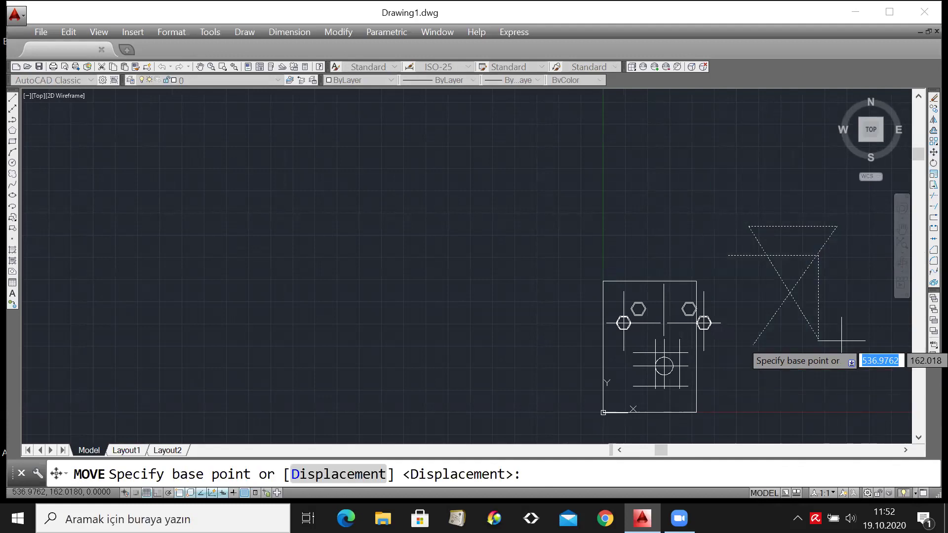
pyautogui.click(790, 293)
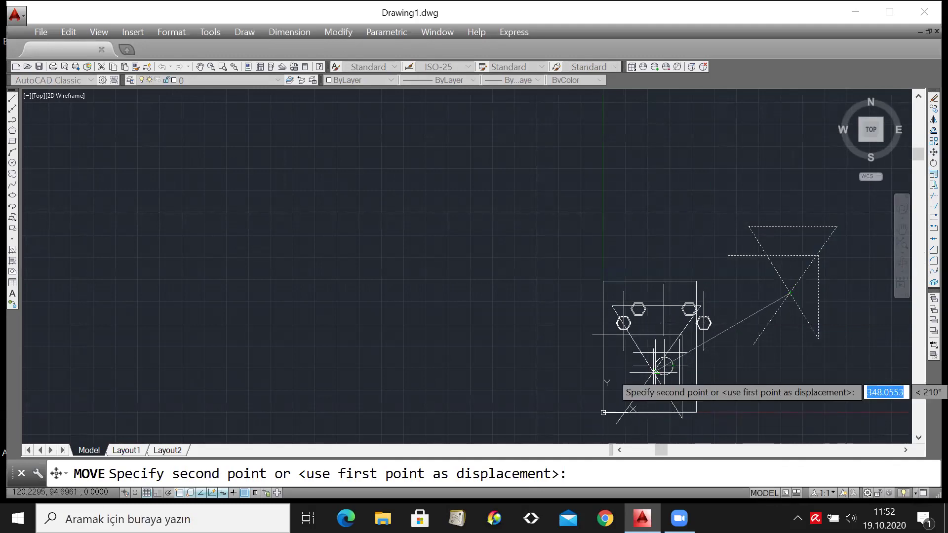
pyautogui.scroll(8, 656, 372)
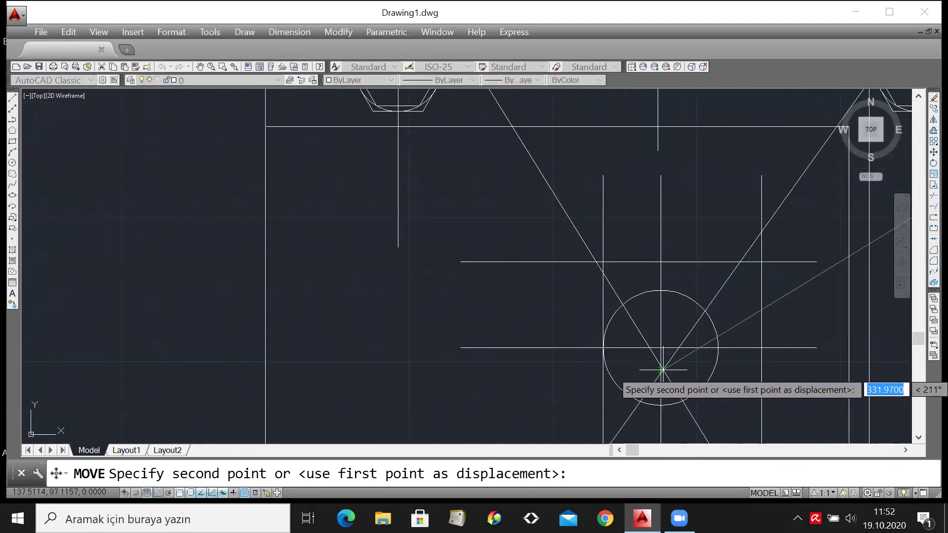
pyautogui.scroll(6, 661, 369)
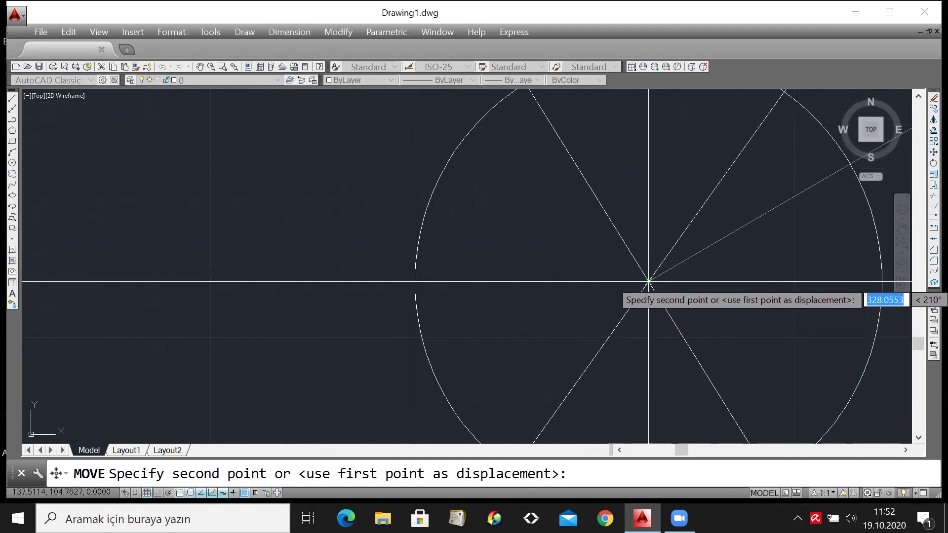
pyautogui.click(649, 281)
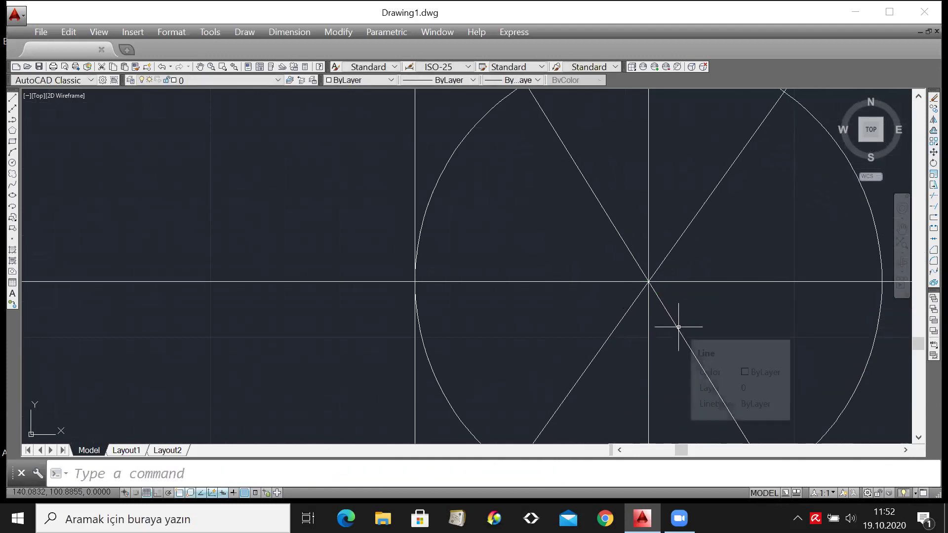
pyautogui.press('Return')
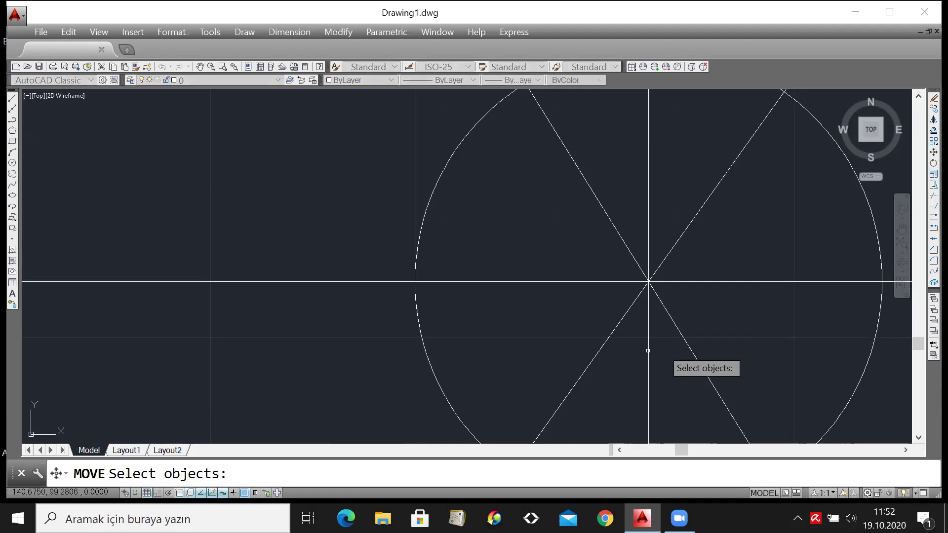
pyautogui.scroll(-8, 679, 228)
pyautogui.scroll(-6, 685, 233)
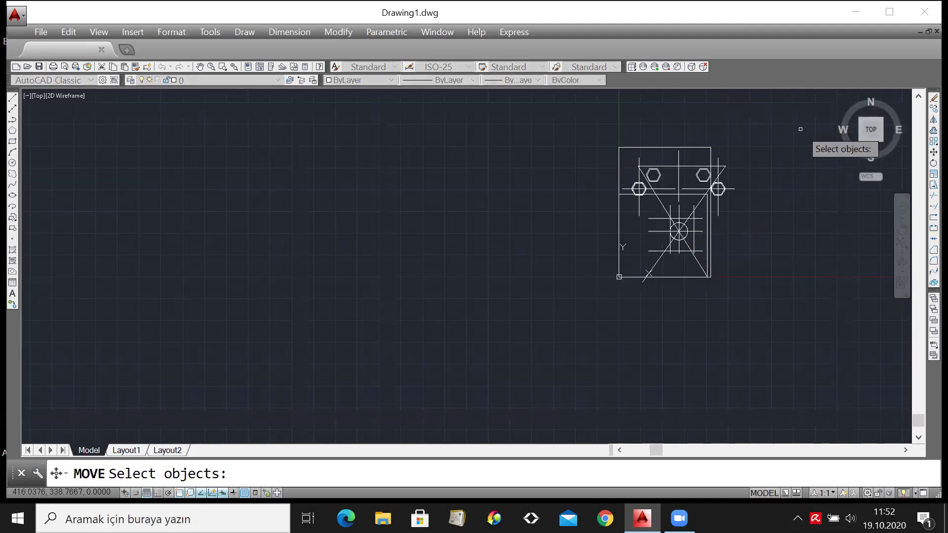
pyautogui.press('Escape')
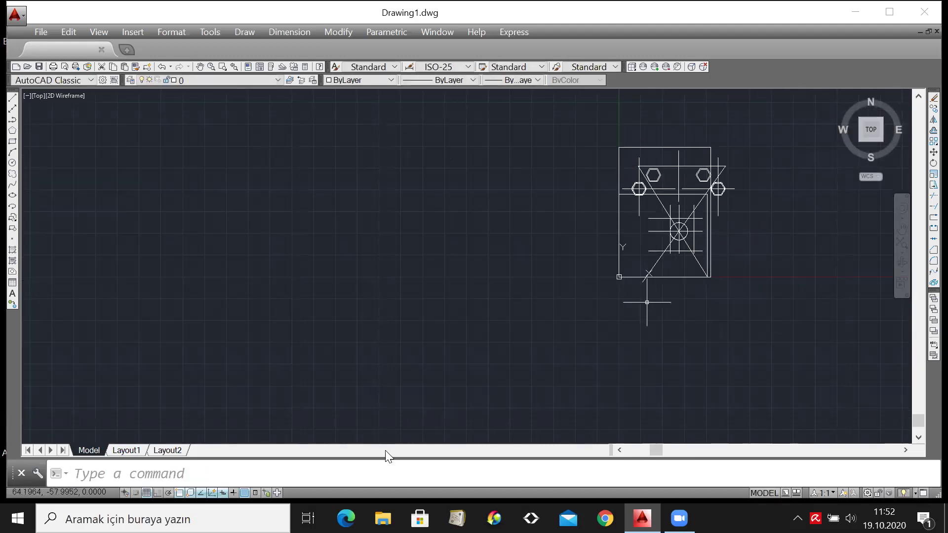
pyautogui.scroll(2, 759, 165)
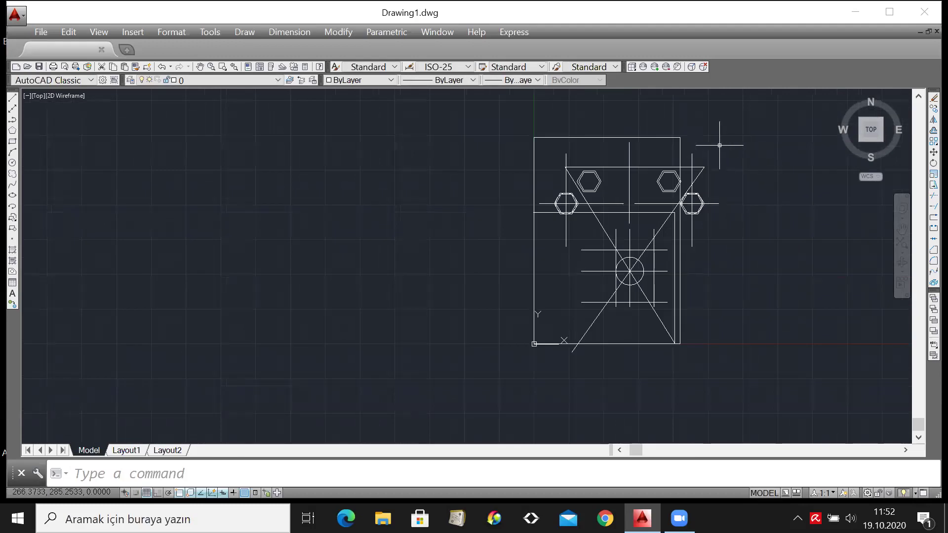
pyautogui.scroll(-2, 819, 155)
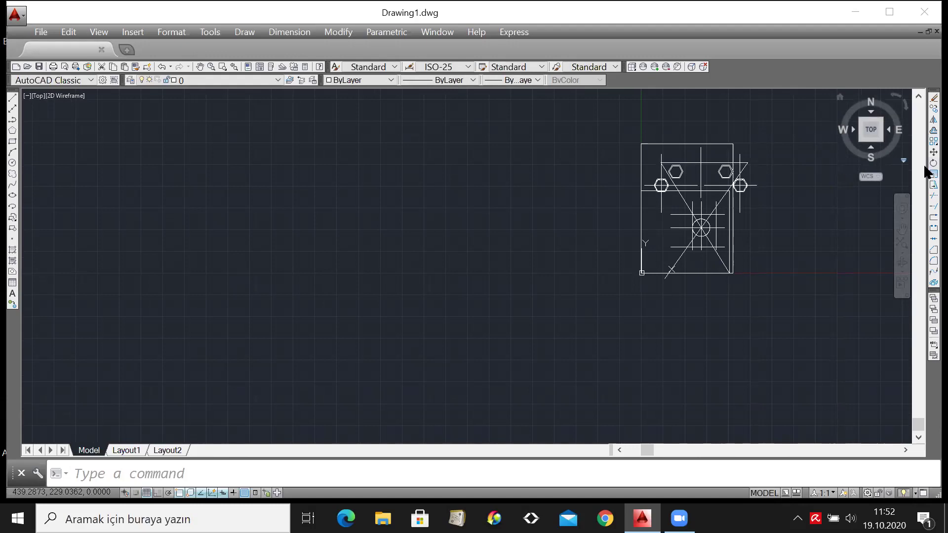
pyautogui.scroll(2, 683, 230)
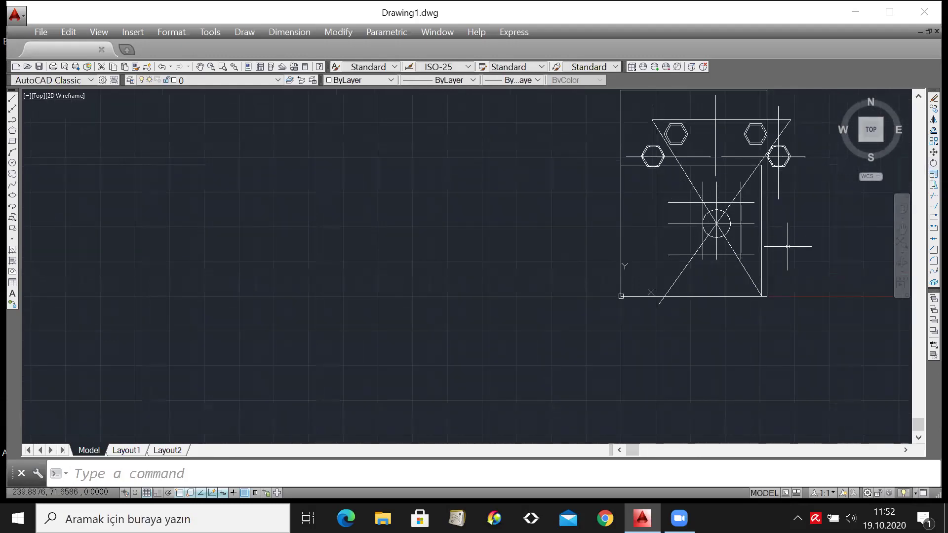
pyautogui.scroll(-1, 788, 247)
pyautogui.scroll(12, 789, 247)
pyautogui.scroll(-13, 805, 269)
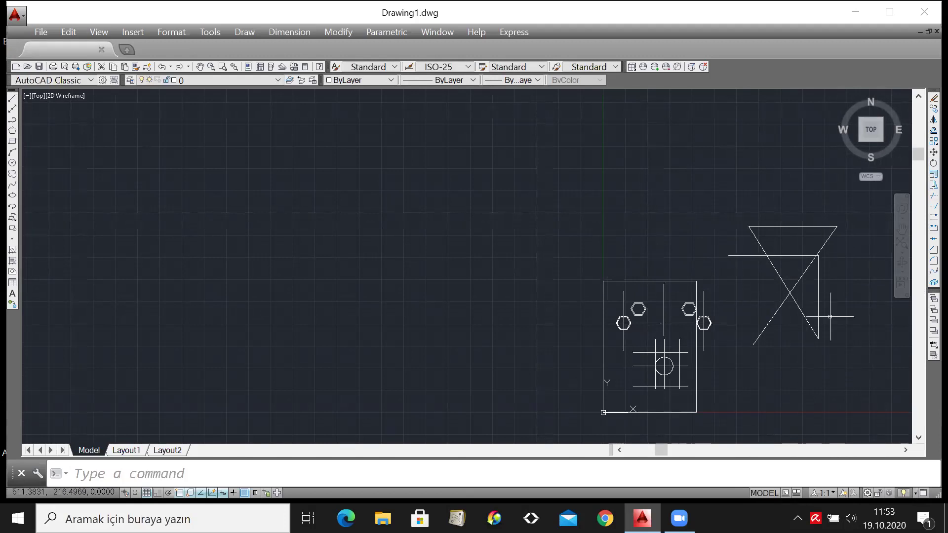
# Rotate the window-selected line figure outside the frame by 25 degrees about the lower-left end of its crossing diagonal.
pyautogui.click(924, 160)
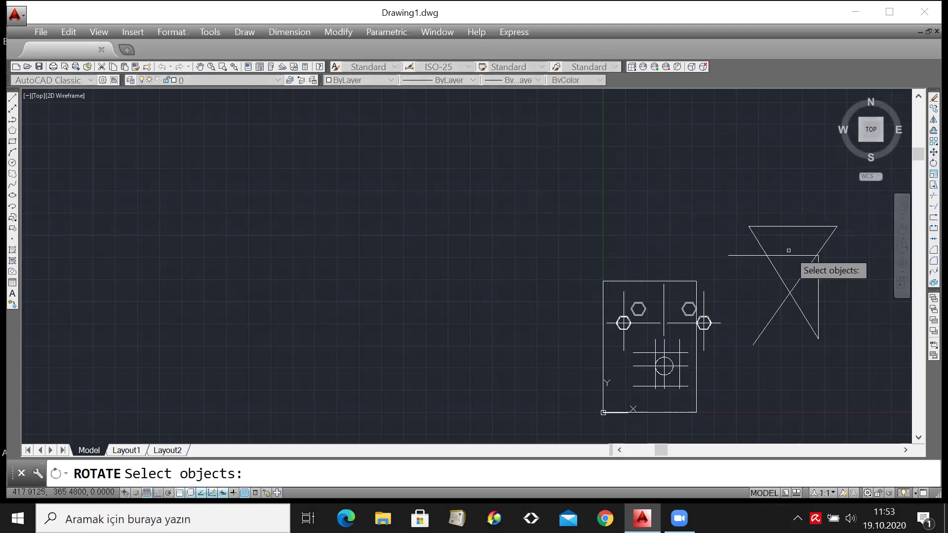
pyautogui.click(717, 197)
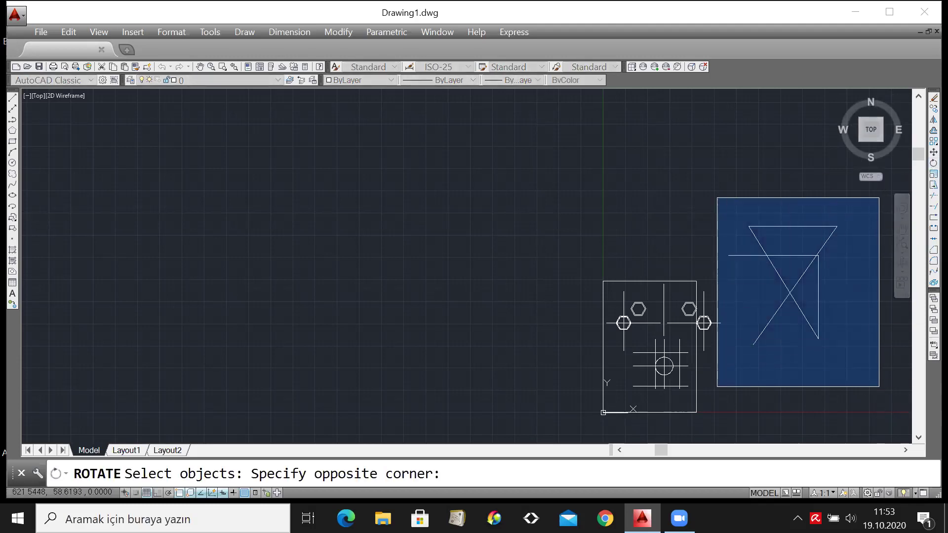
pyautogui.click(874, 387)
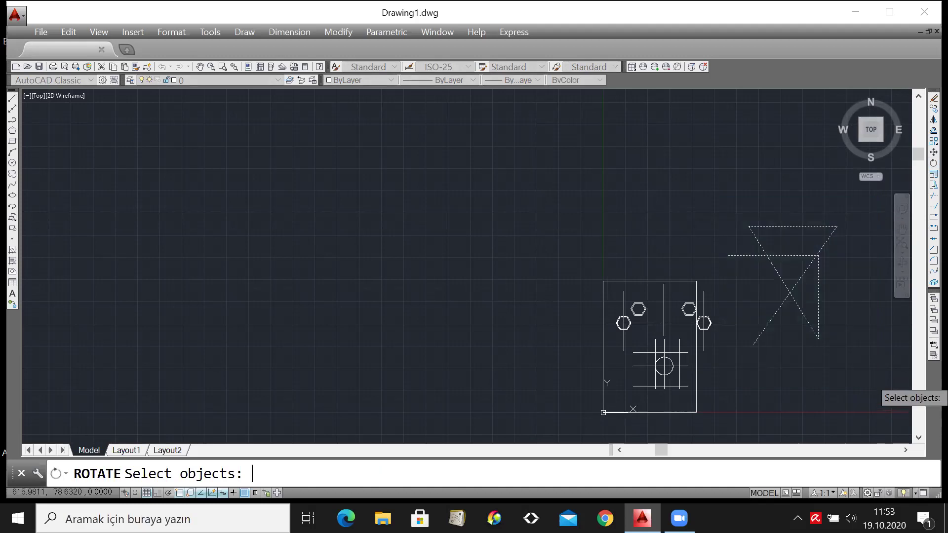
pyautogui.press('Return')
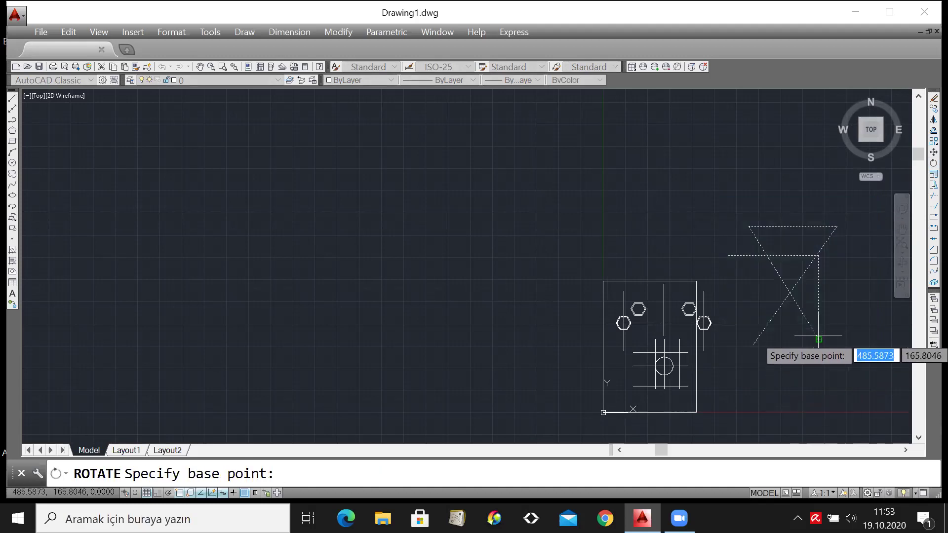
pyautogui.click(756, 344)
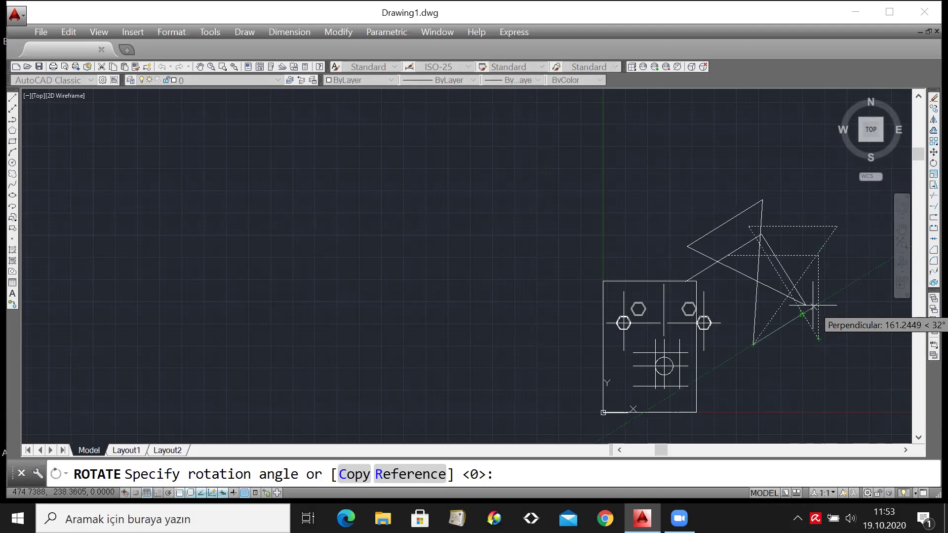
pyautogui.write('25')
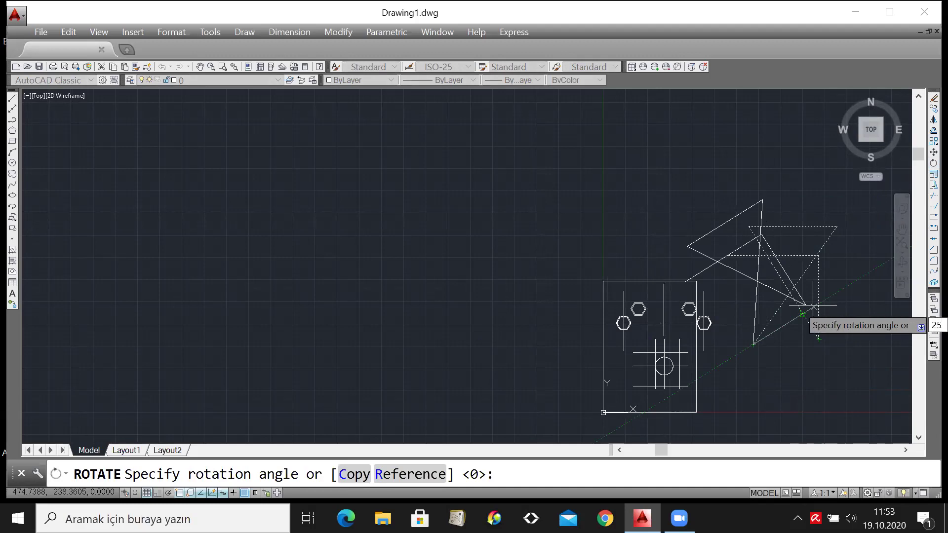
pyautogui.press('Return')
pyautogui.scroll(2, 830, 284)
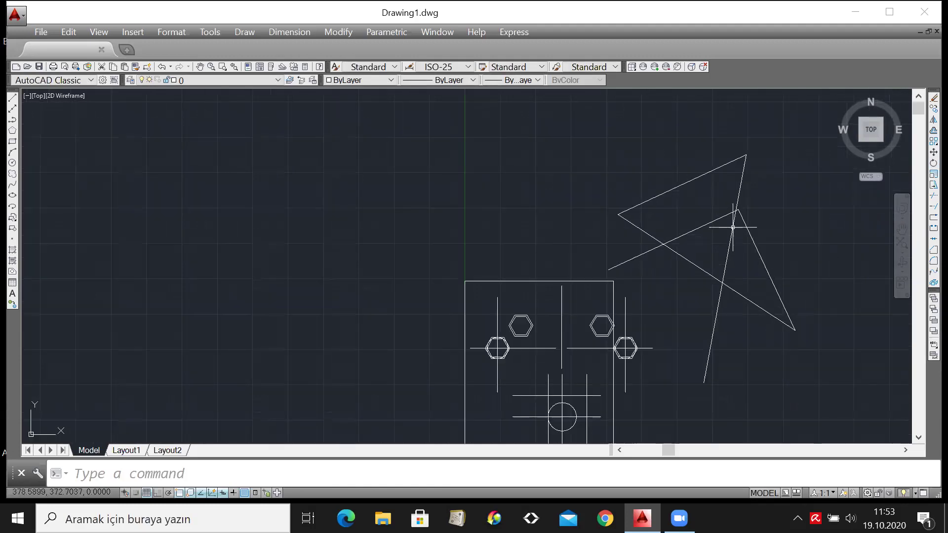
pyautogui.scroll(-2, 632, 358)
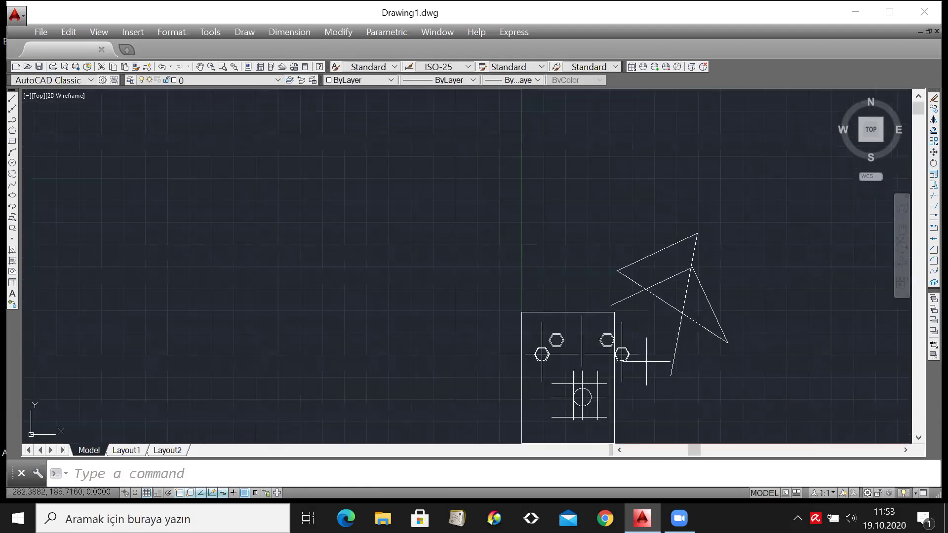
# Undo the rotation of the line figure.
pyautogui.hotkey('ctrl', 'z')
pyautogui.hotkey('ctrl', 'z')
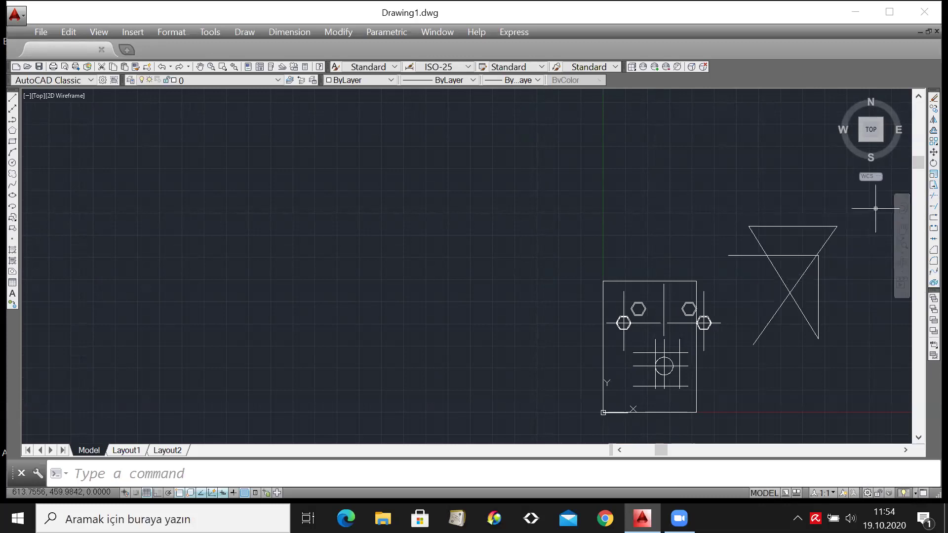
# Trim off the horizontal segment's end that projects left of the diagonal, using all objects as cutting edges.
pyautogui.scroll(1, 880, 204)
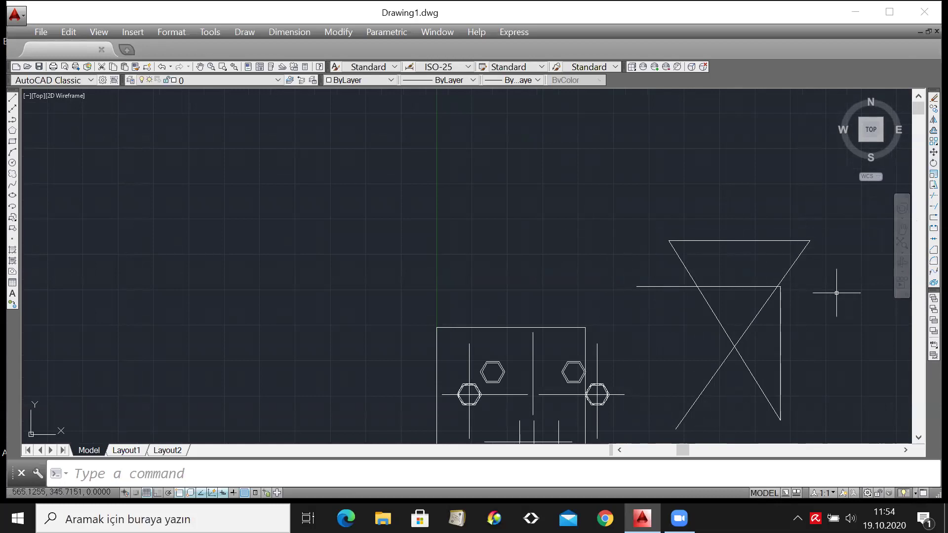
pyautogui.click(926, 196)
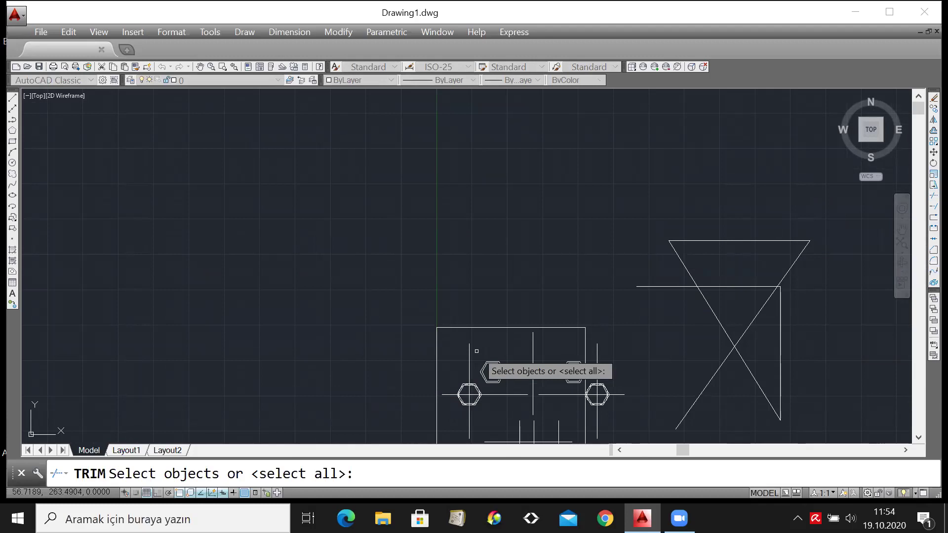
pyautogui.scroll(-4, 623, 196)
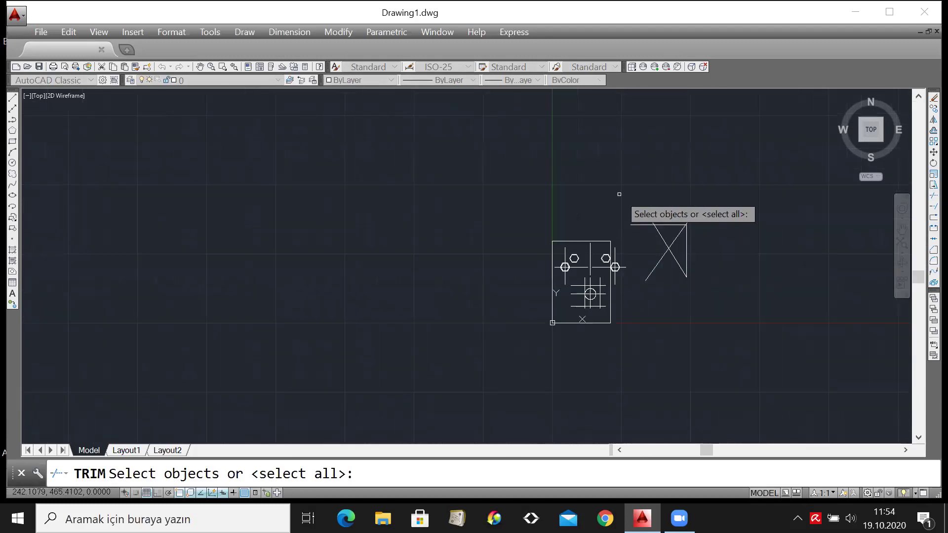
pyautogui.press('Return')
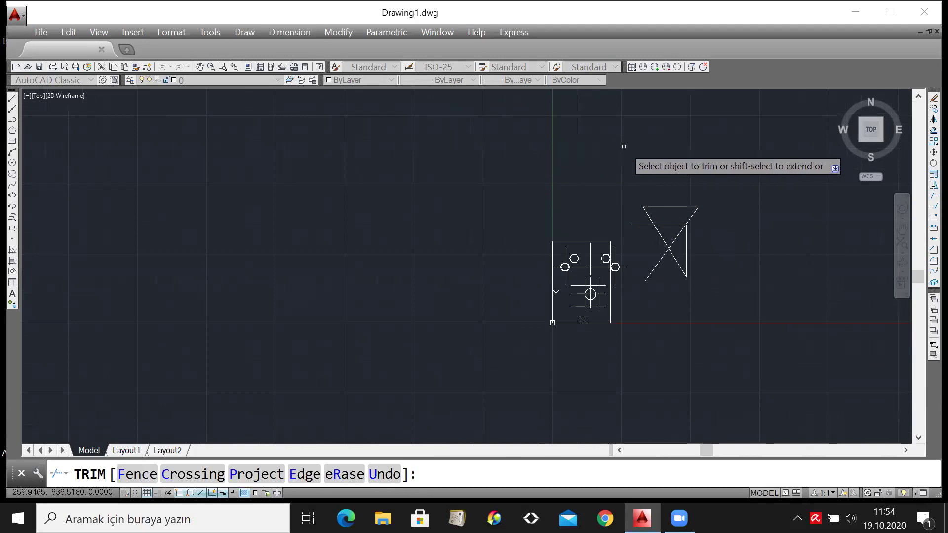
pyautogui.scroll(4, 644, 180)
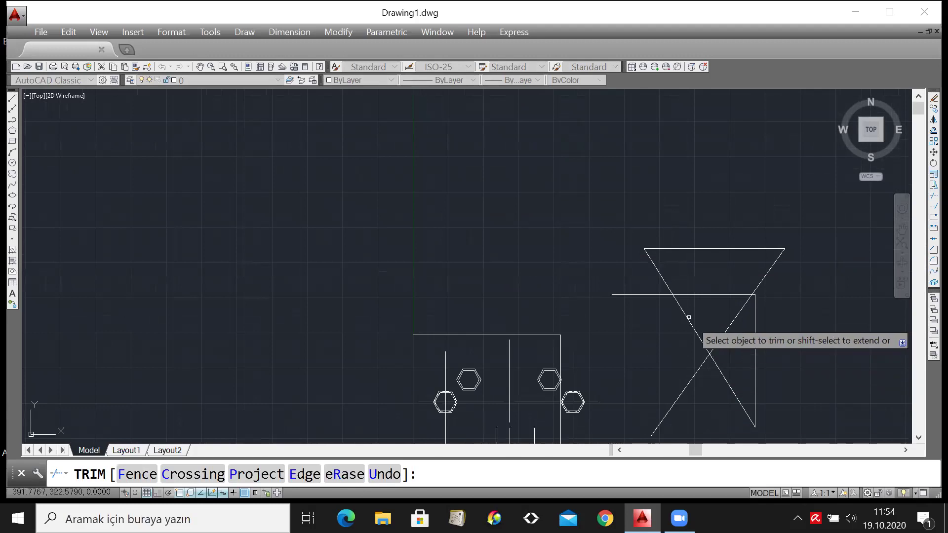
pyautogui.click(627, 293)
pyautogui.scroll(-4, 630, 366)
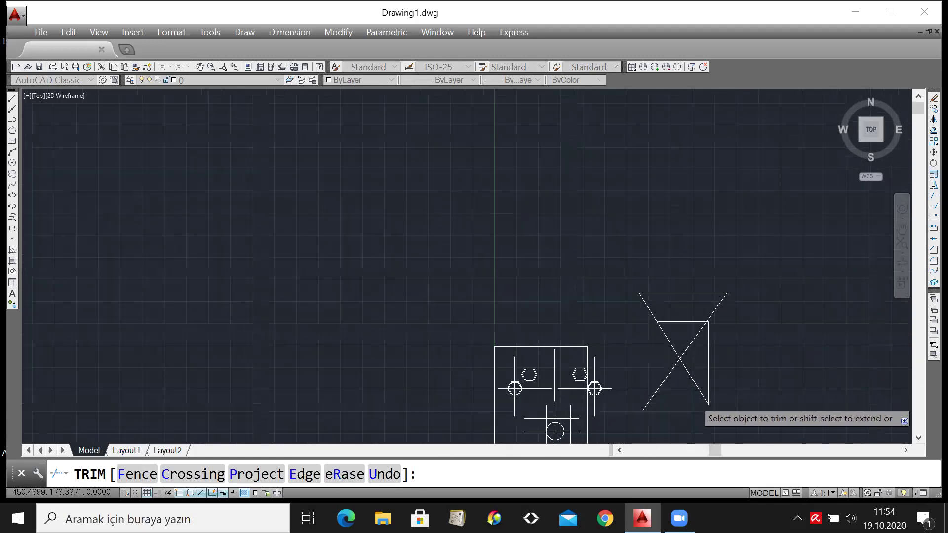
# Trim the piece of the crossing diagonal between the horizontal segment and the diagonals' intersection, and finish the trim.
pyautogui.scroll(2, 693, 397)
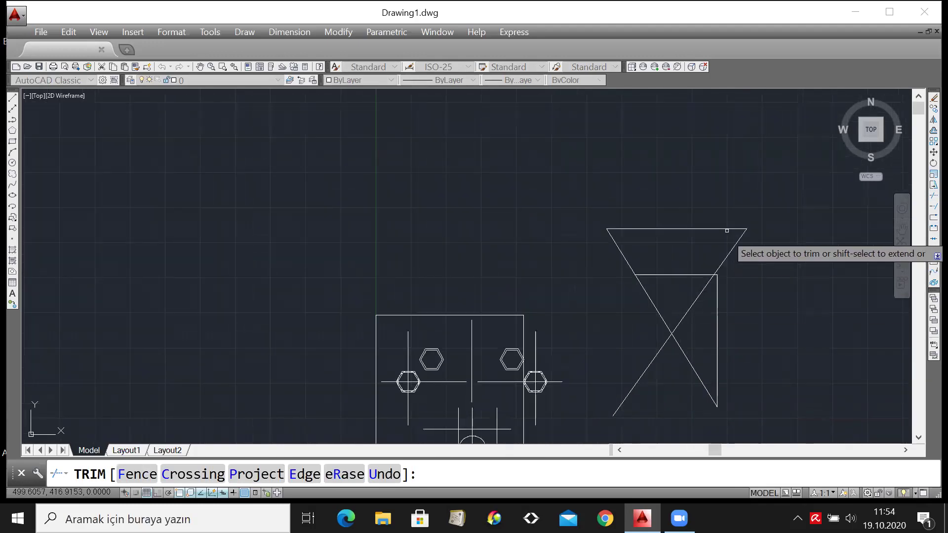
pyautogui.click(698, 297)
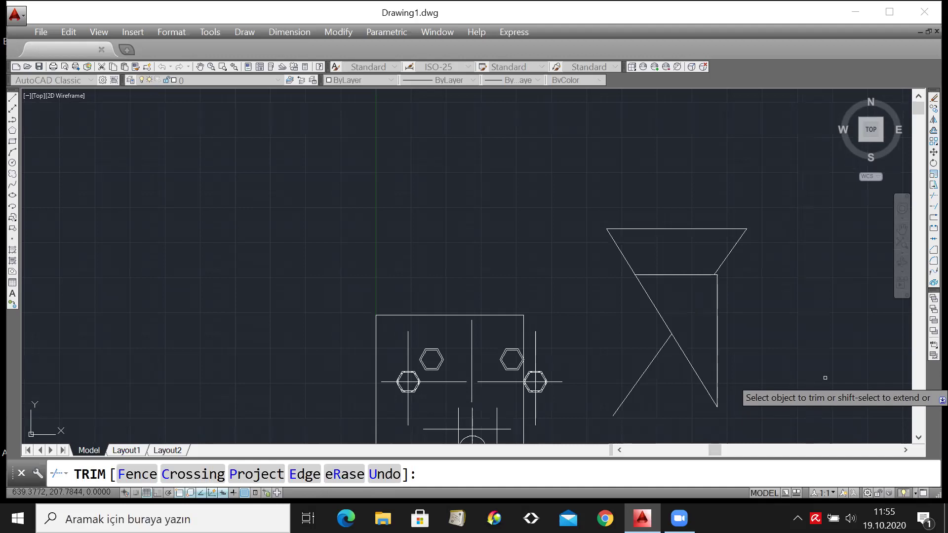
pyautogui.press('Return')
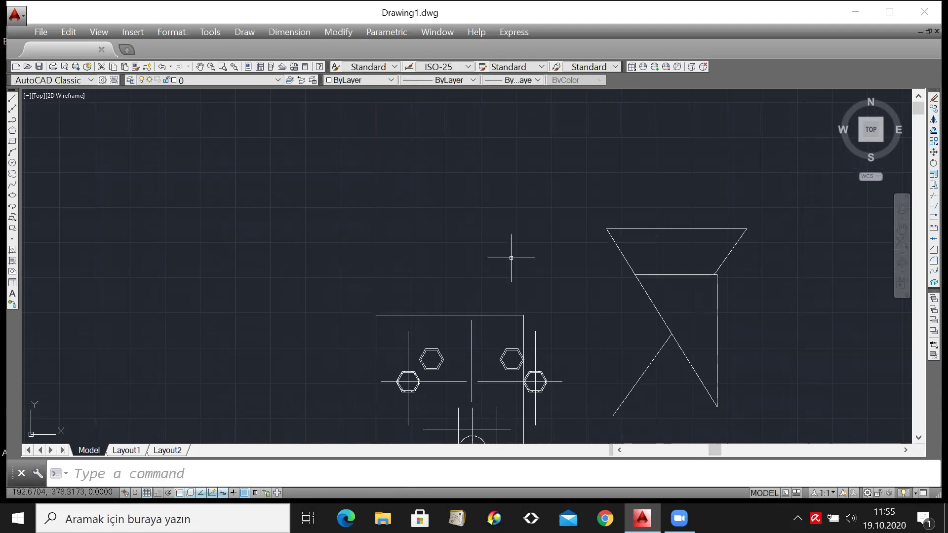
pyautogui.scroll(-2, 573, 204)
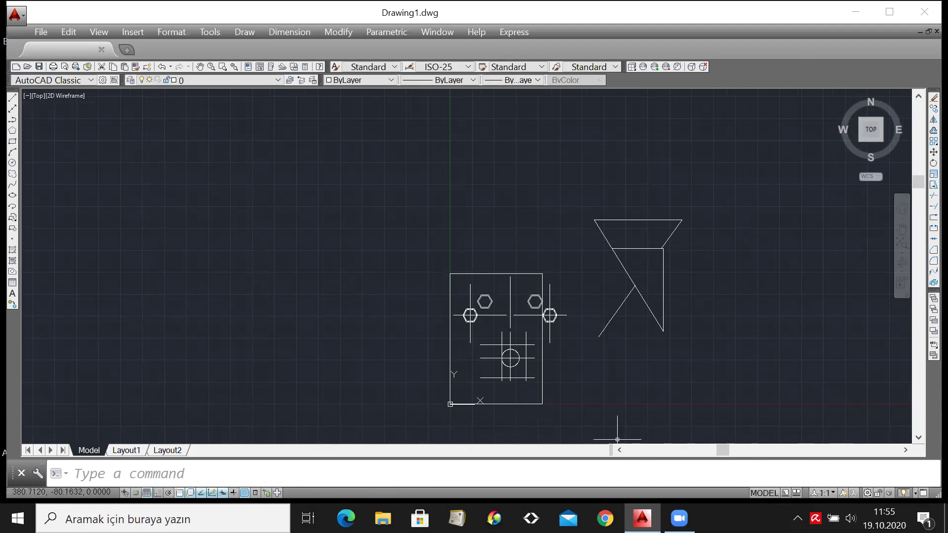
pyautogui.moveTo(642, 518)
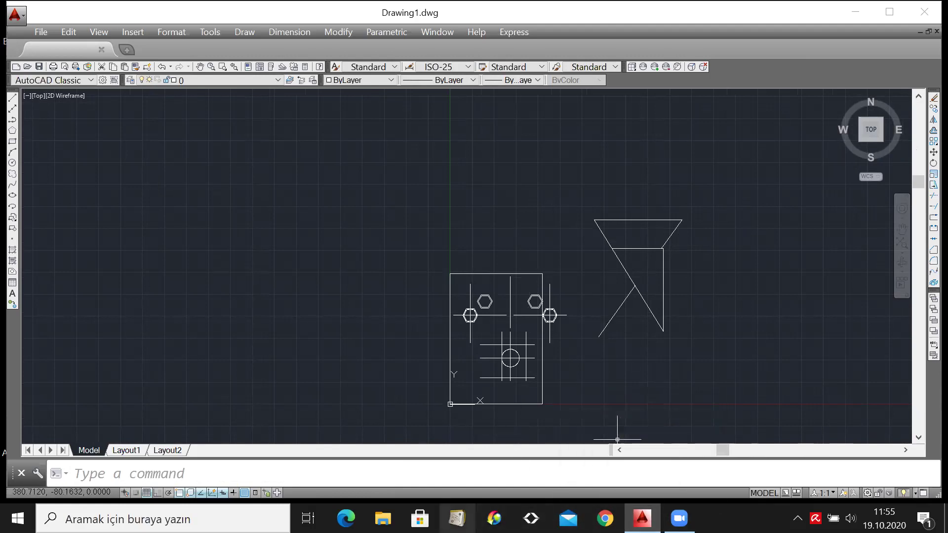
pyautogui.moveTo(679, 518)
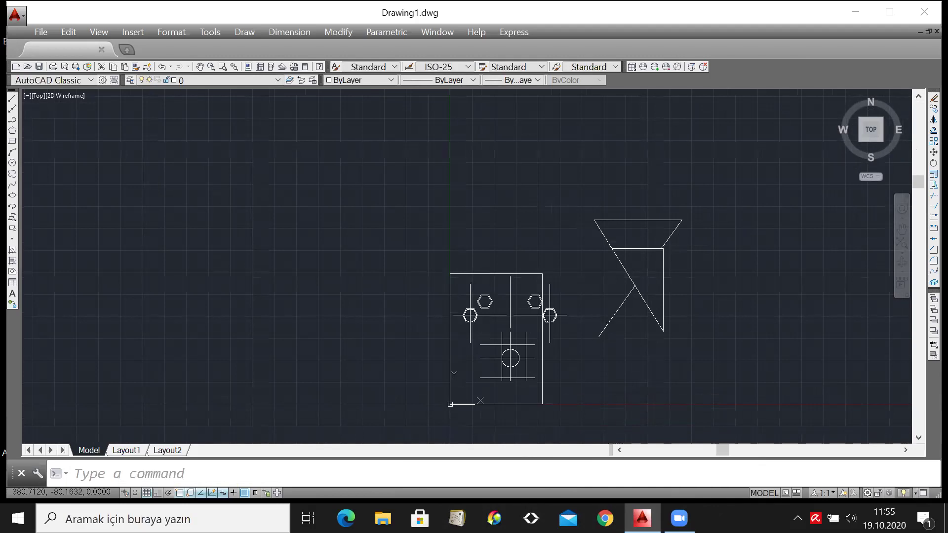
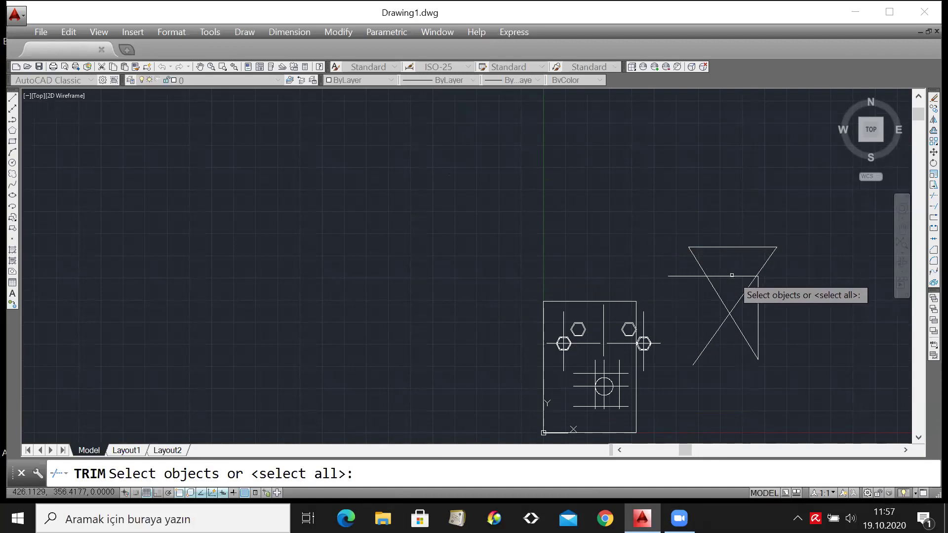
# With all objects as cutting edges, trim the horizontal segment's left overhang and the crossing diagonal's piece between that segment and the diagonals' intersection.
pyautogui.scroll(4, 741, 279)
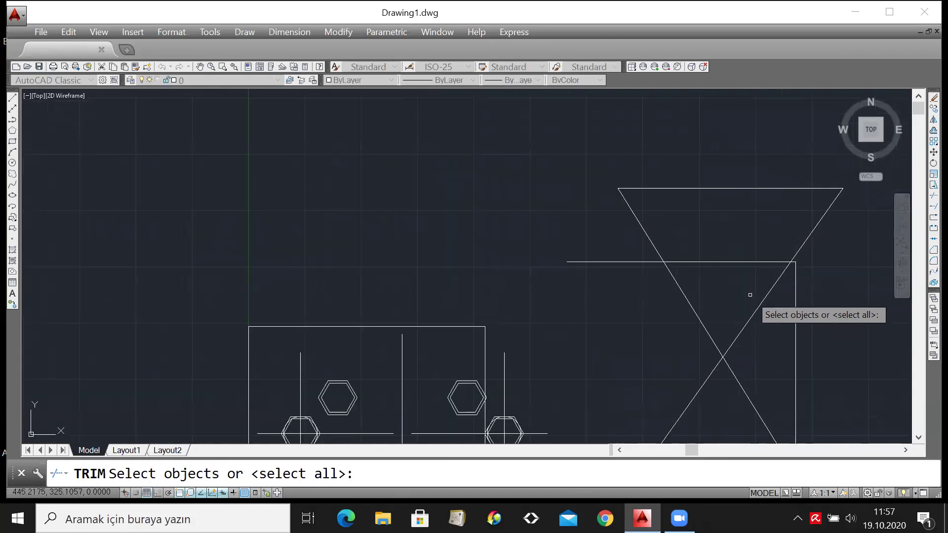
pyautogui.scroll(-4, 481, 202)
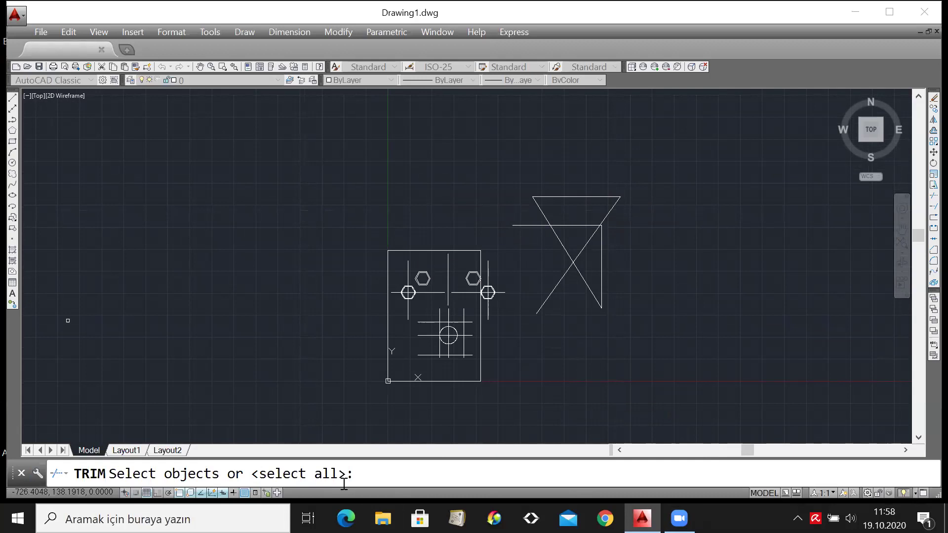
pyautogui.press('Return')
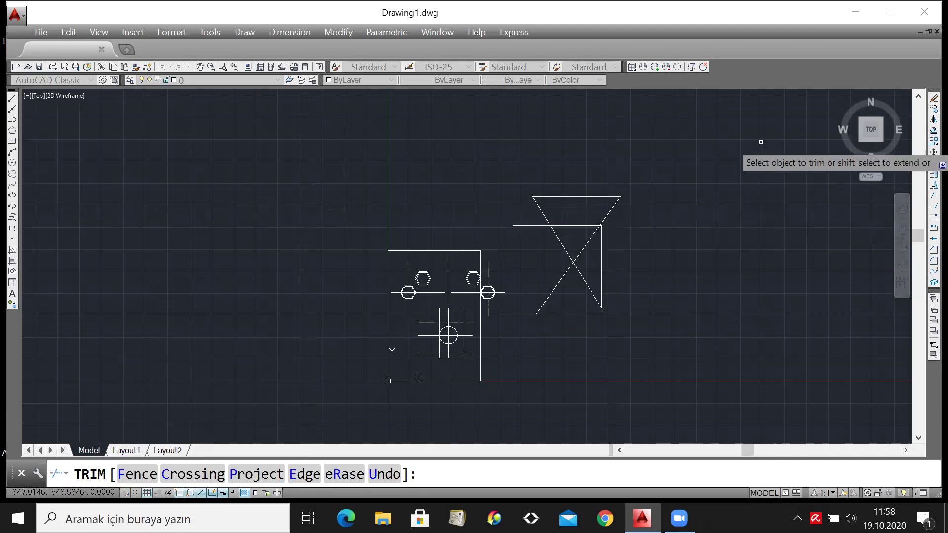
pyautogui.scroll(2, 614, 188)
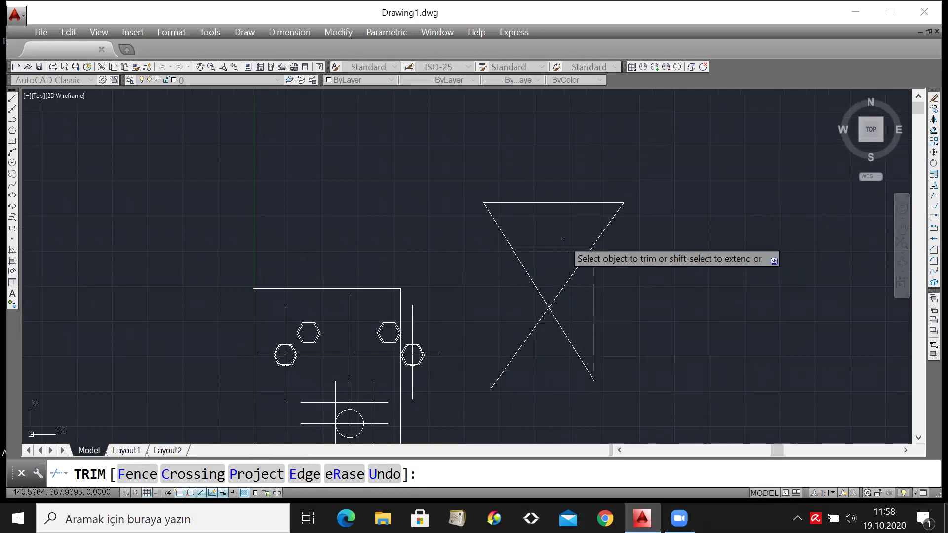
pyautogui.click(574, 272)
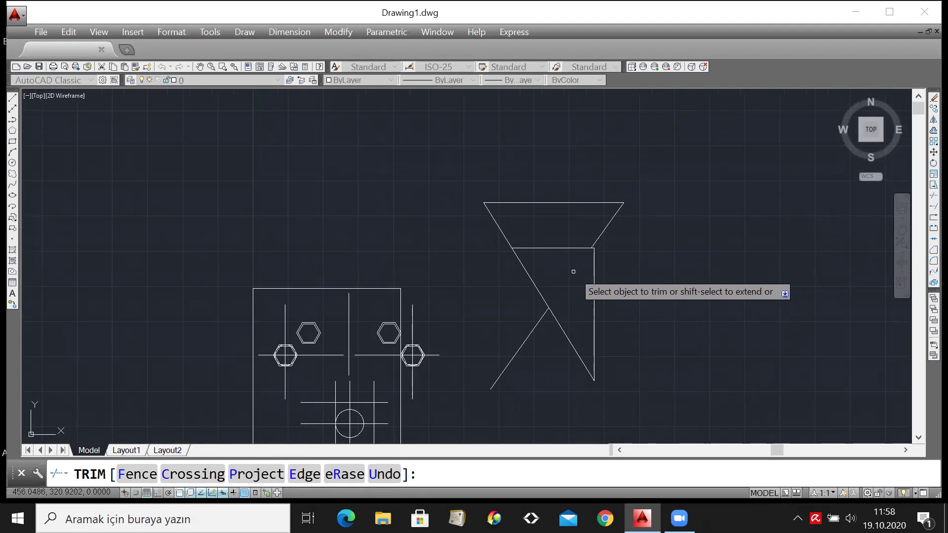
pyautogui.press('Return')
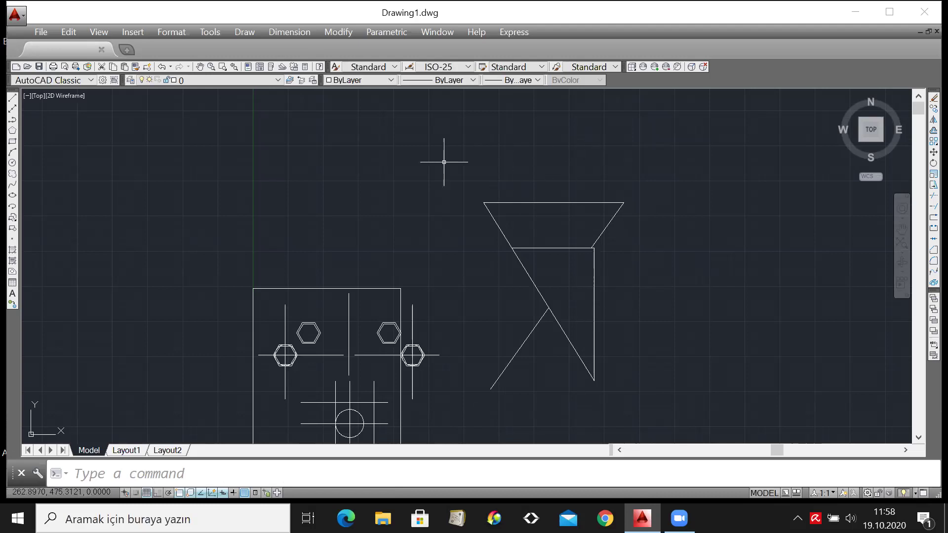
pyautogui.scroll(-2, 370, 206)
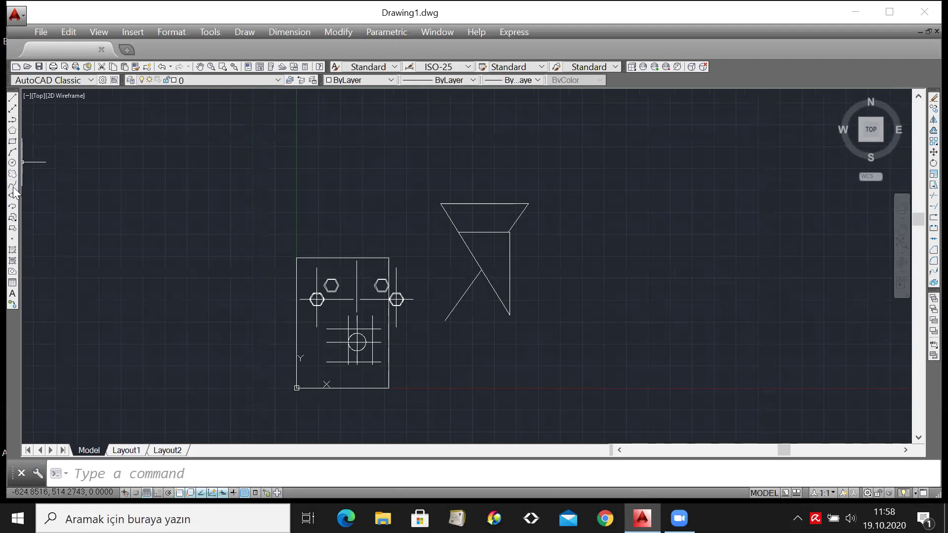
pyautogui.click(12, 188)
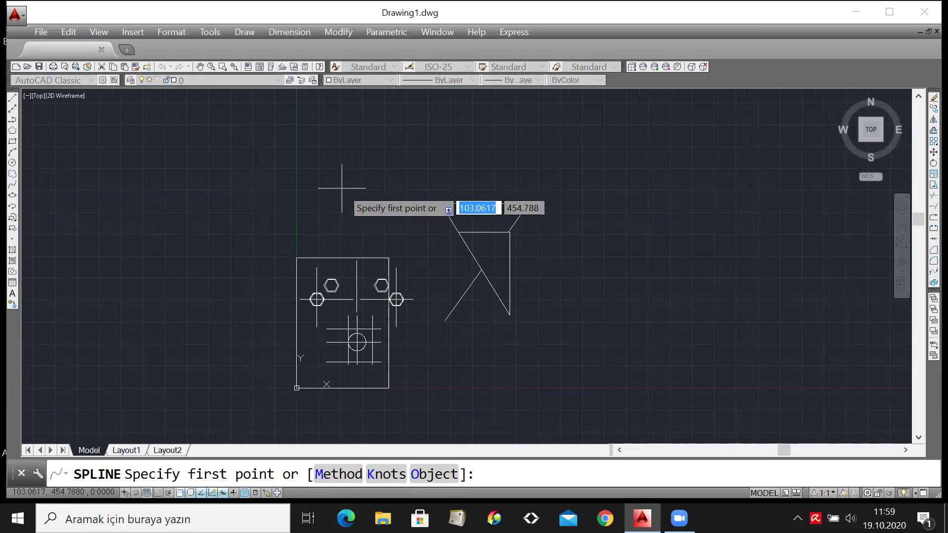
pyautogui.press('Escape')
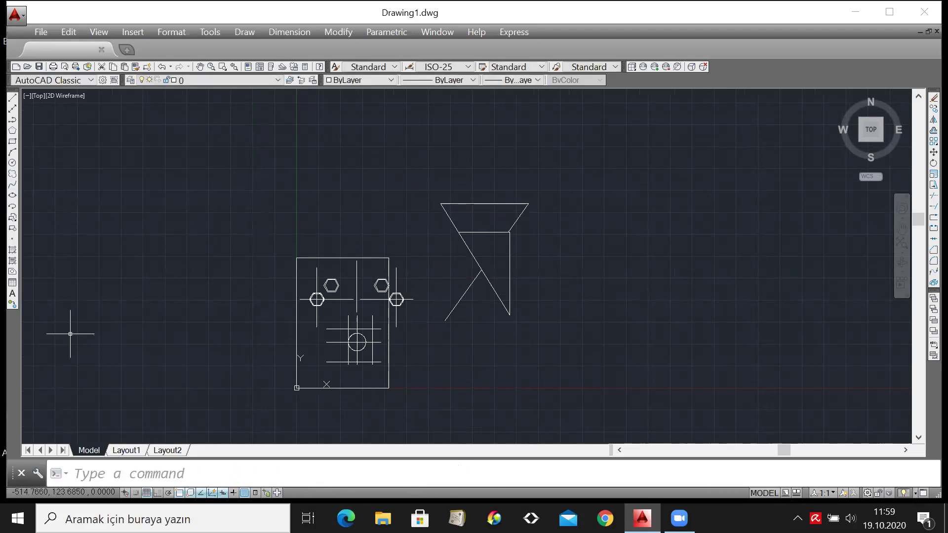
# Draw a vertical line in the empty area above the rectangular frame with Ortho turned on.
pyautogui.click(12, 98)
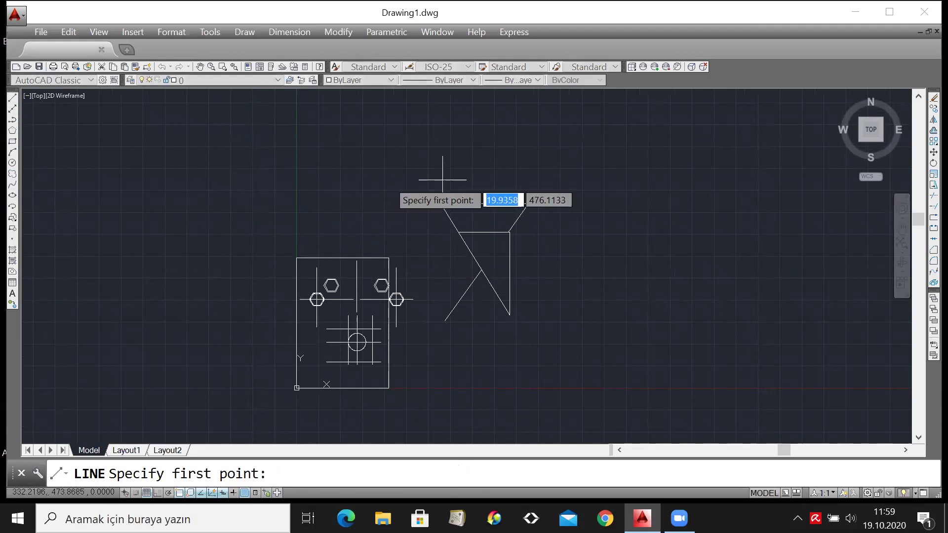
pyautogui.click(350, 118)
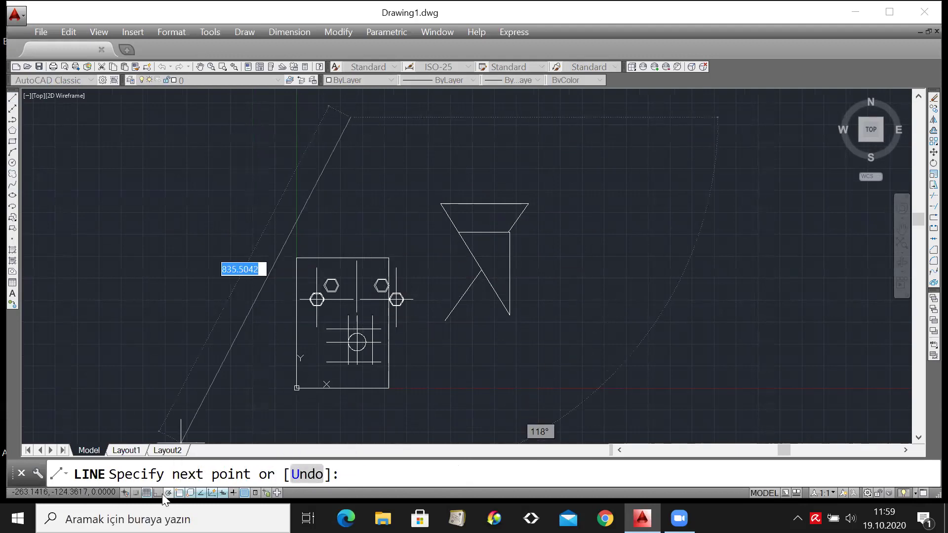
pyautogui.press('F8')
pyautogui.click(297, 233)
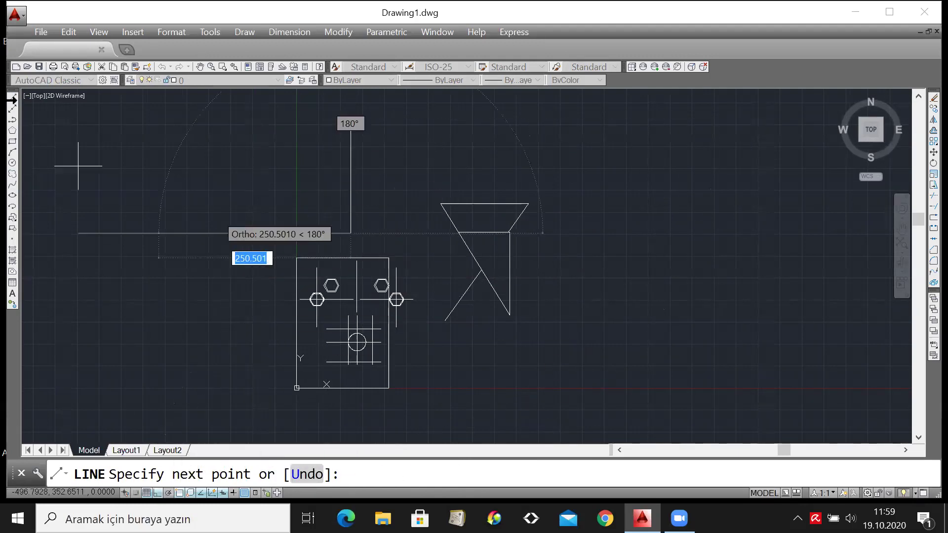
pyautogui.press('Return')
# Draw a horizontal line running right from the midpoint of the new vertical line, ending above the trapezoid figure.
pyautogui.click(12, 98)
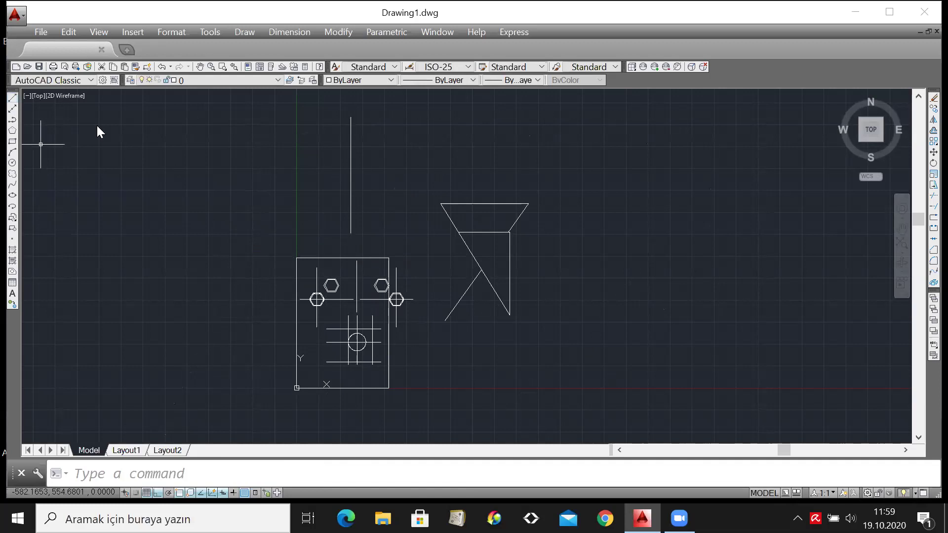
pyautogui.click(351, 175)
pyautogui.click(506, 170)
pyautogui.press('Return')
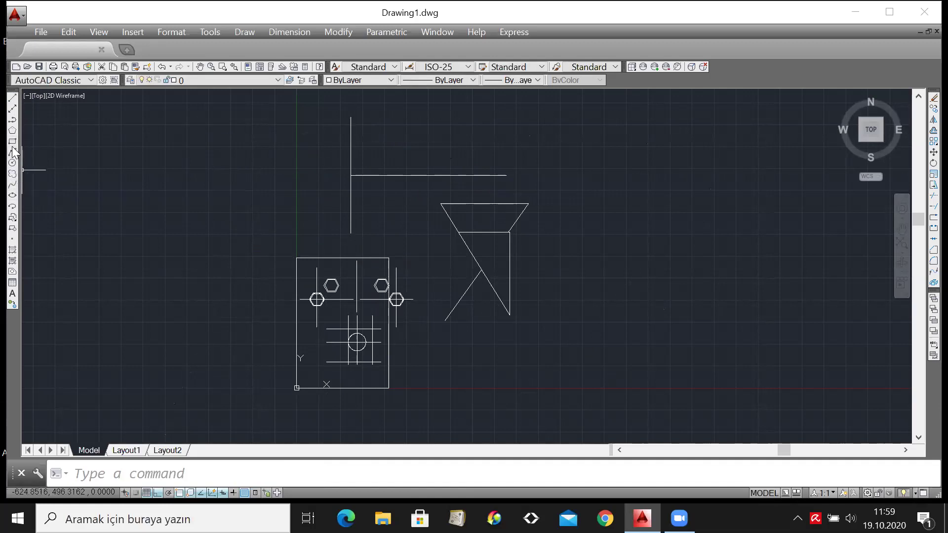
# Start a spline at the junction of the two new lines, turn Ortho off, and place its next point 50 units away at 45°.
pyautogui.click(11, 184)
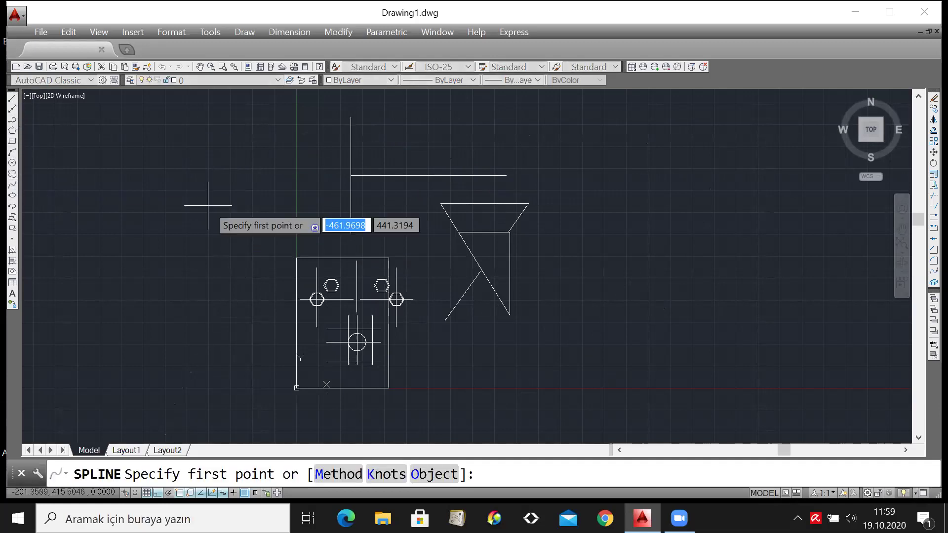
pyautogui.click(351, 176)
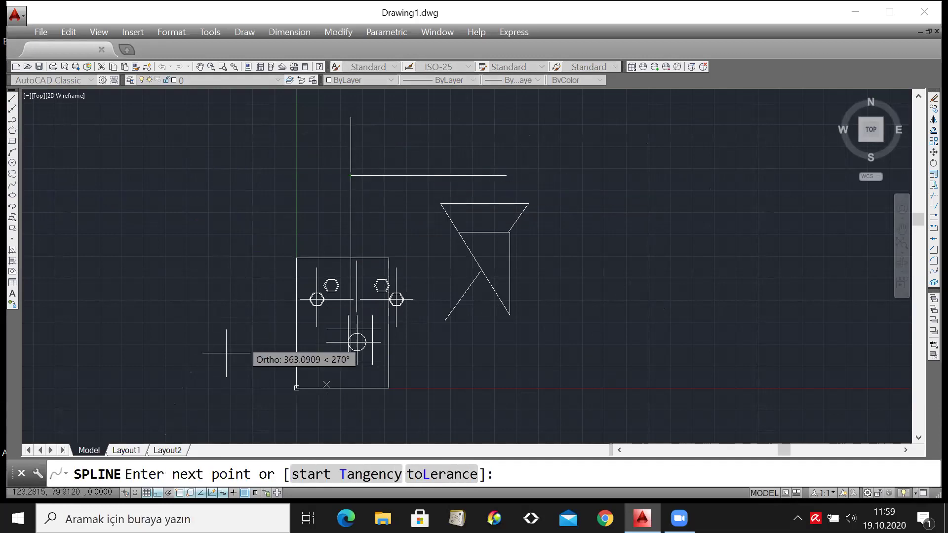
pyautogui.click(158, 492)
pyautogui.scroll(2, 370, 128)
pyautogui.scroll(2, 363, 172)
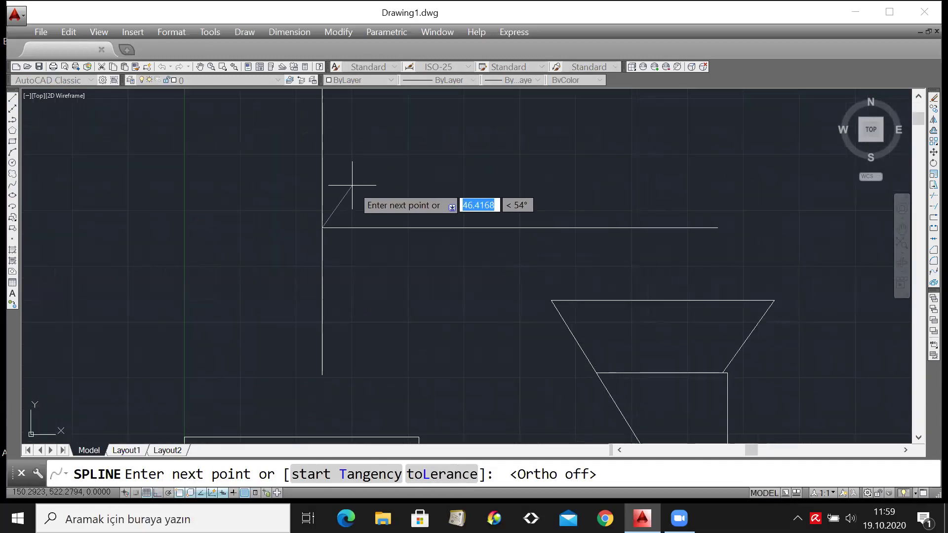
pyautogui.write('50')
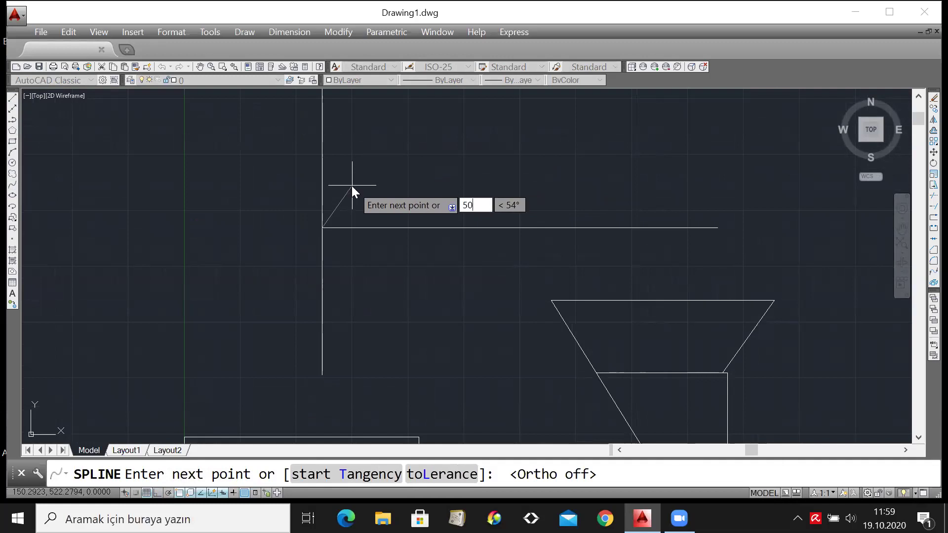
pyautogui.press('Tab')
pyautogui.write('45')
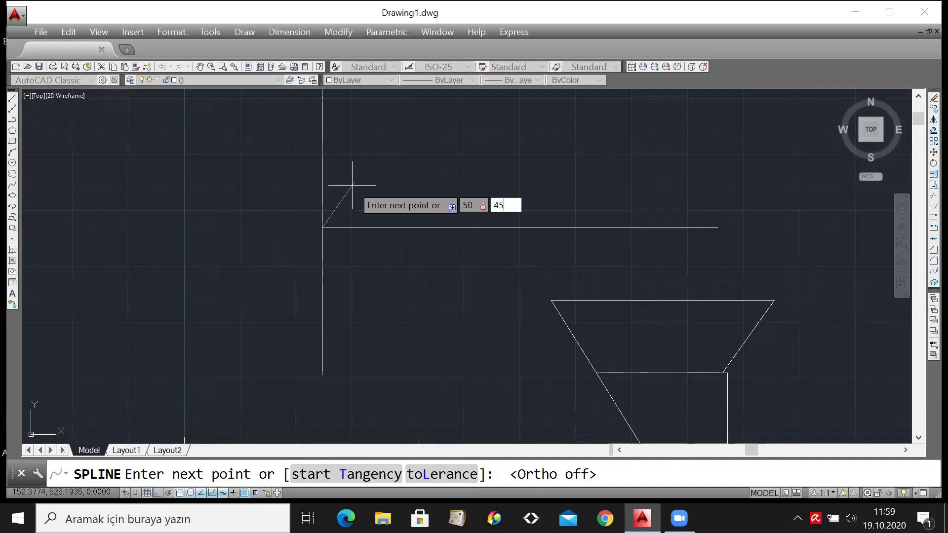
pyautogui.press('Return')
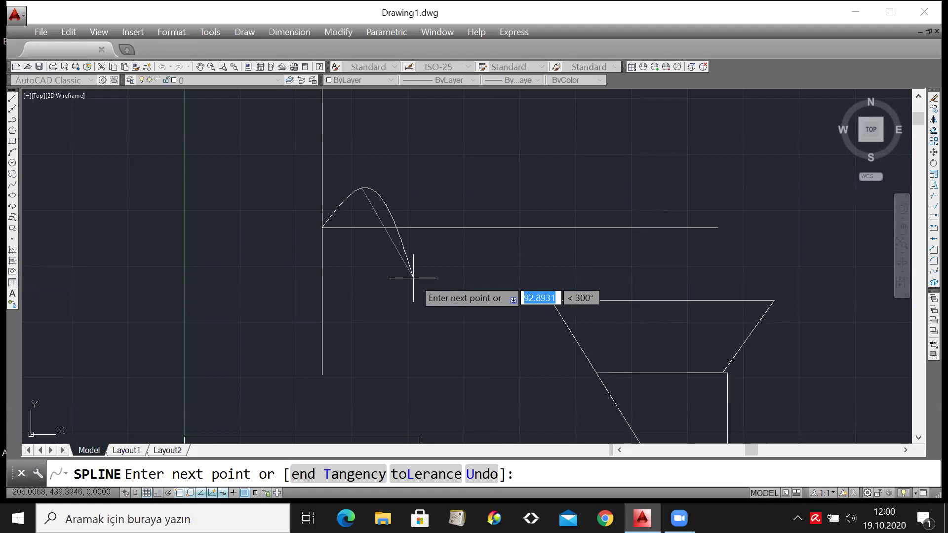
# Undo the spline's second point and place it again 50 units from the start at 45°.
pyautogui.write('70')
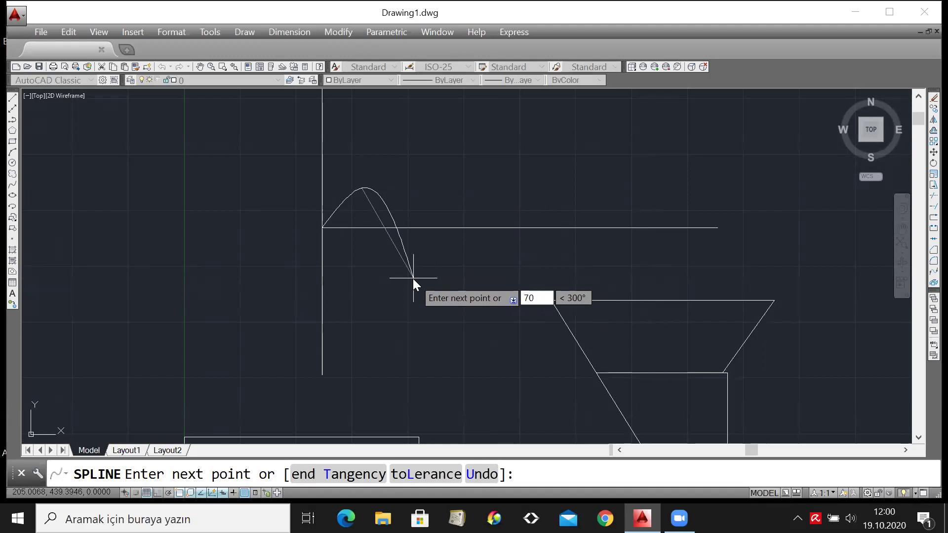
pyautogui.press('Tab')
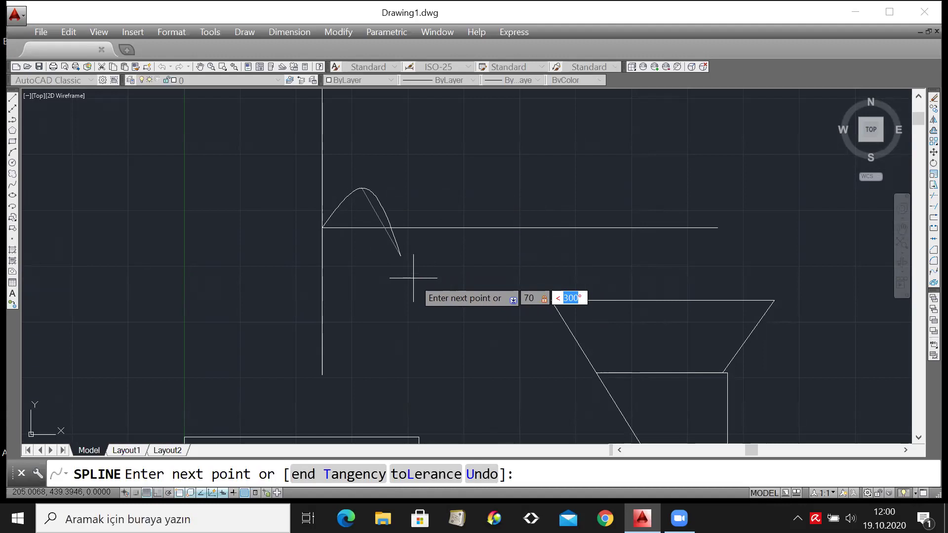
pyautogui.press('u')
pyautogui.press('Return')
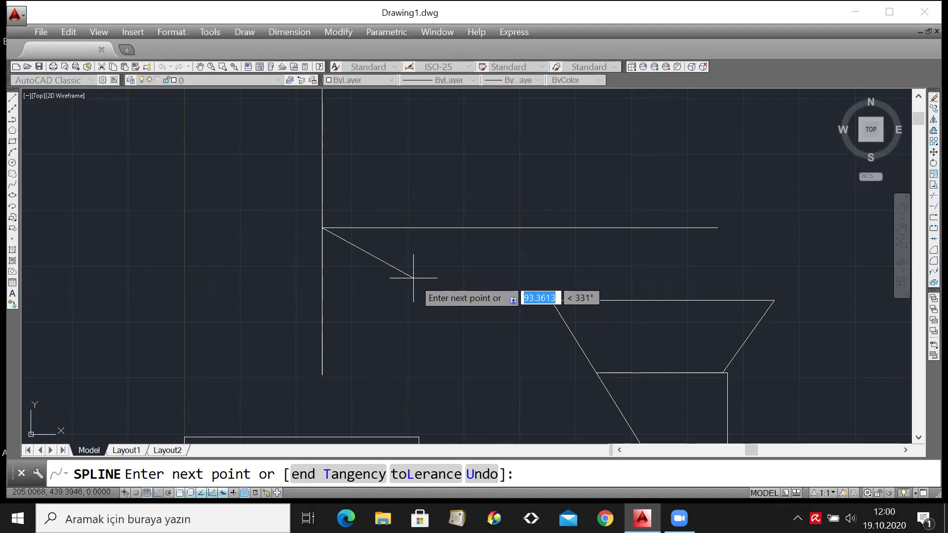
pyautogui.write('50')
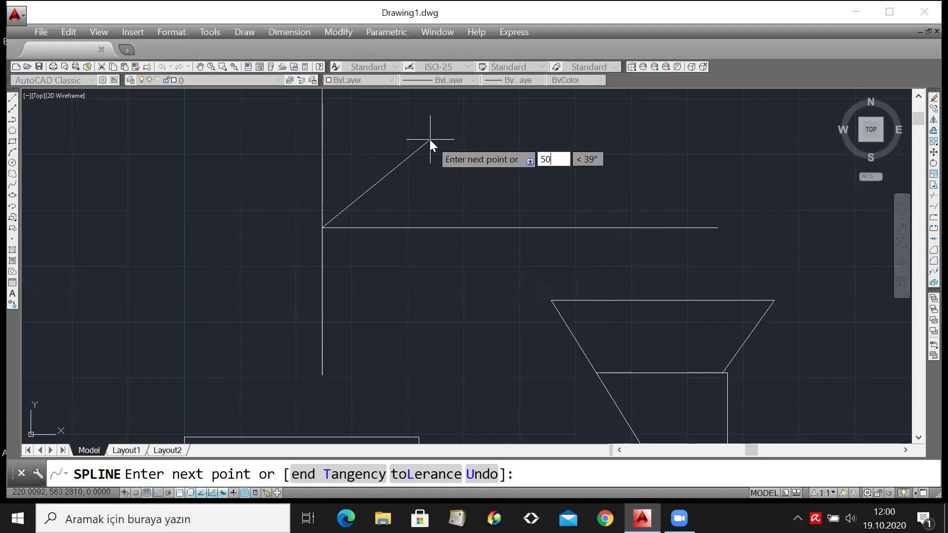
pyautogui.press('Tab')
pyautogui.write('45')
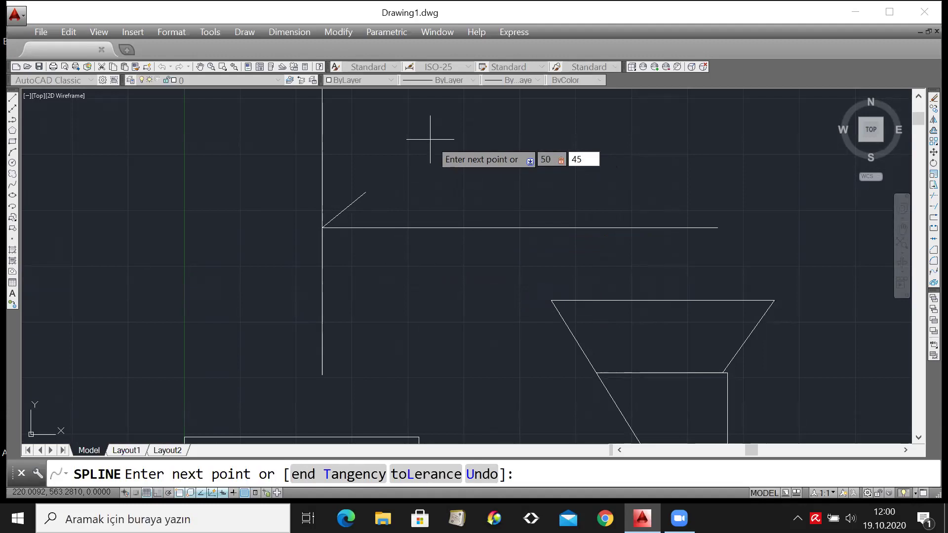
pyautogui.press('Return')
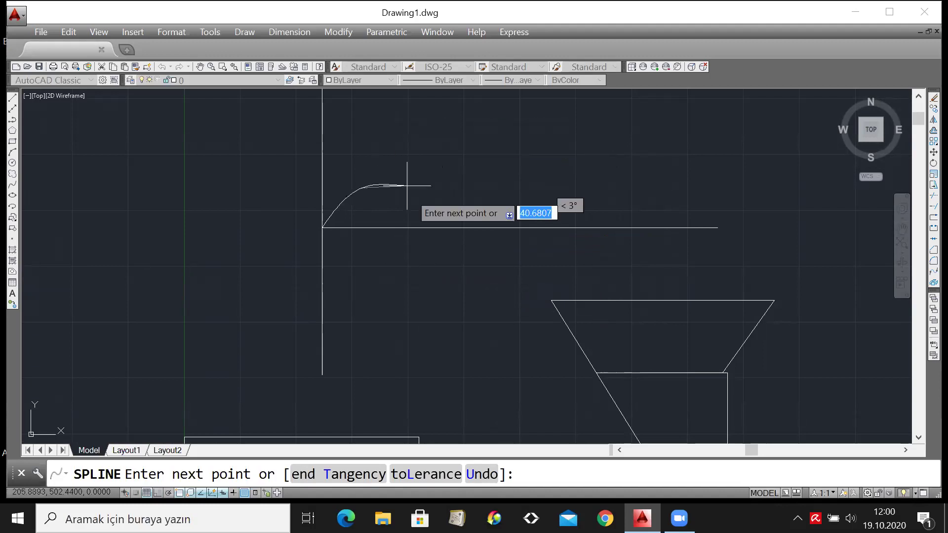
# Continue the spline wave with a point 100 units away at 315° and another 100 units further at 45°, and cancel the command.
pyautogui.write('100')
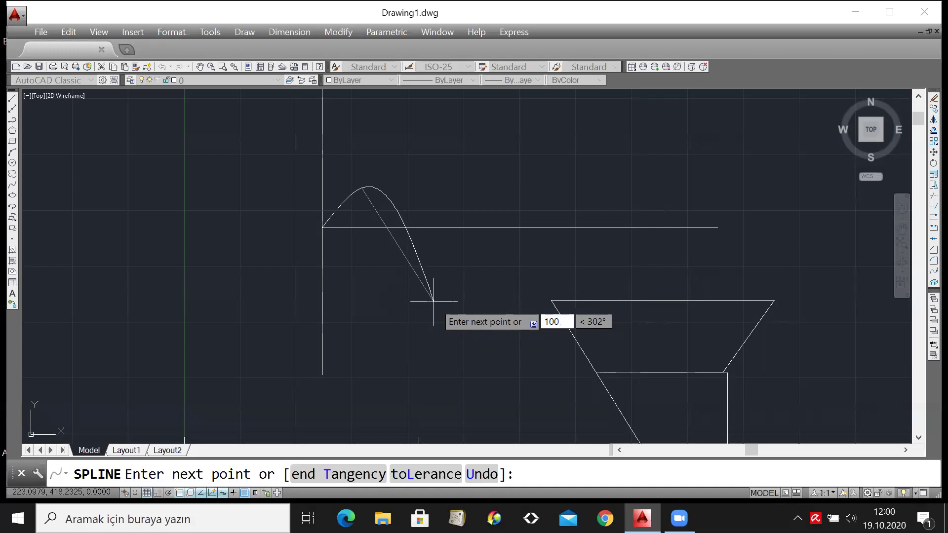
pyautogui.press('Tab')
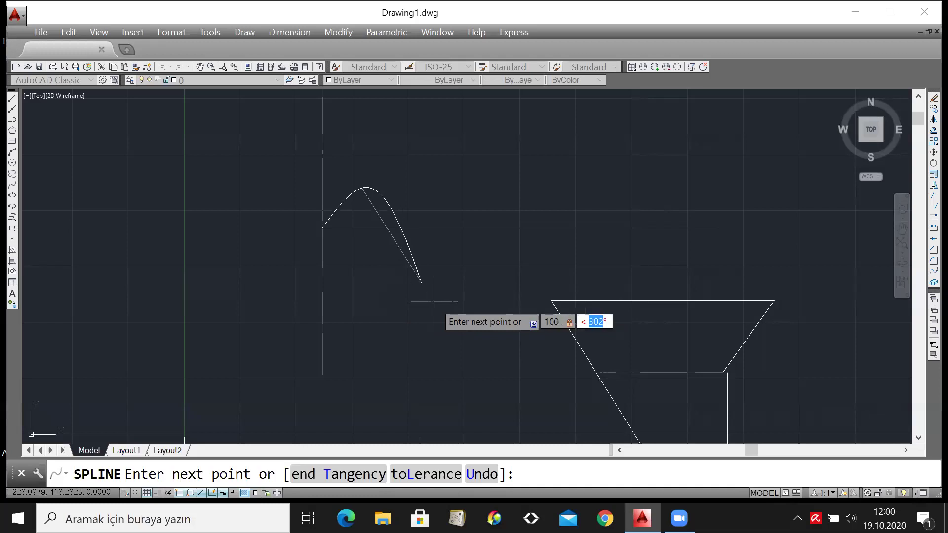
pyautogui.write('315')
pyautogui.press('Return')
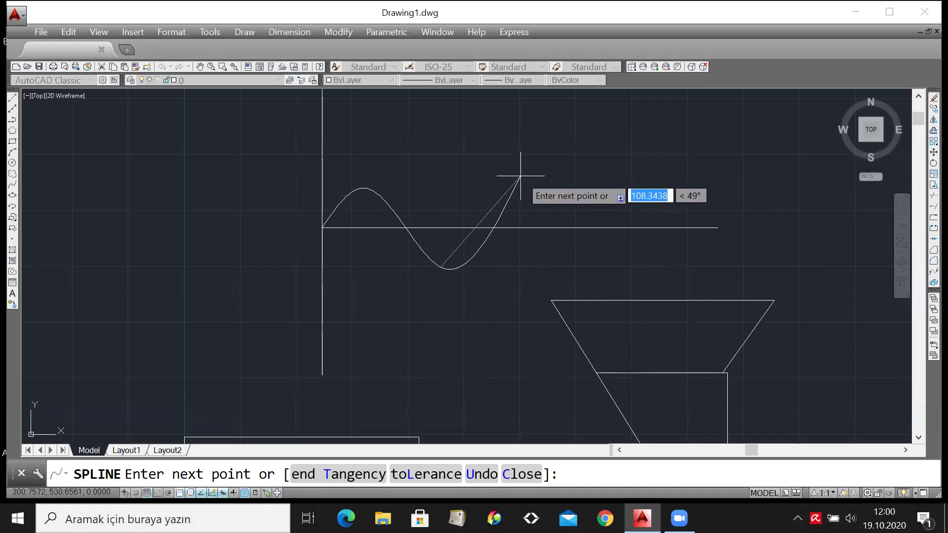
pyautogui.write('100')
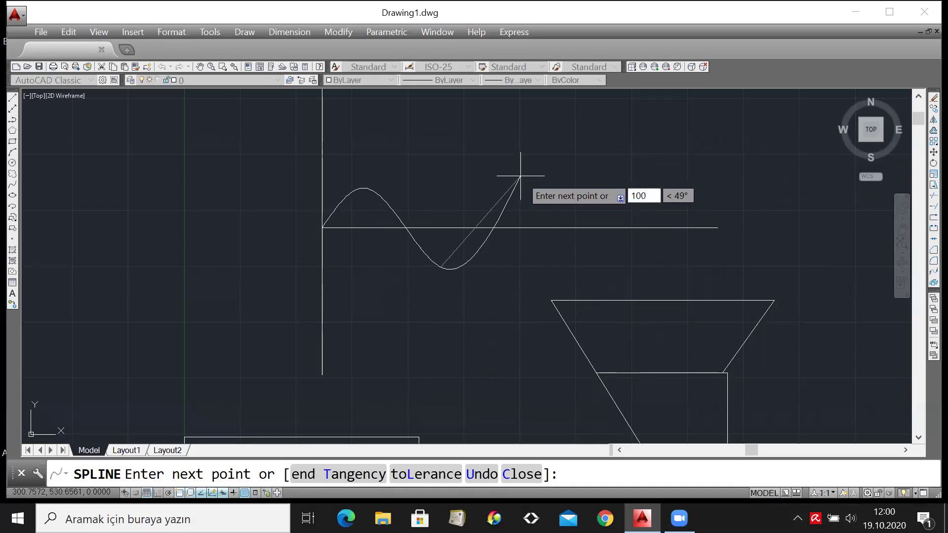
pyautogui.press('Tab')
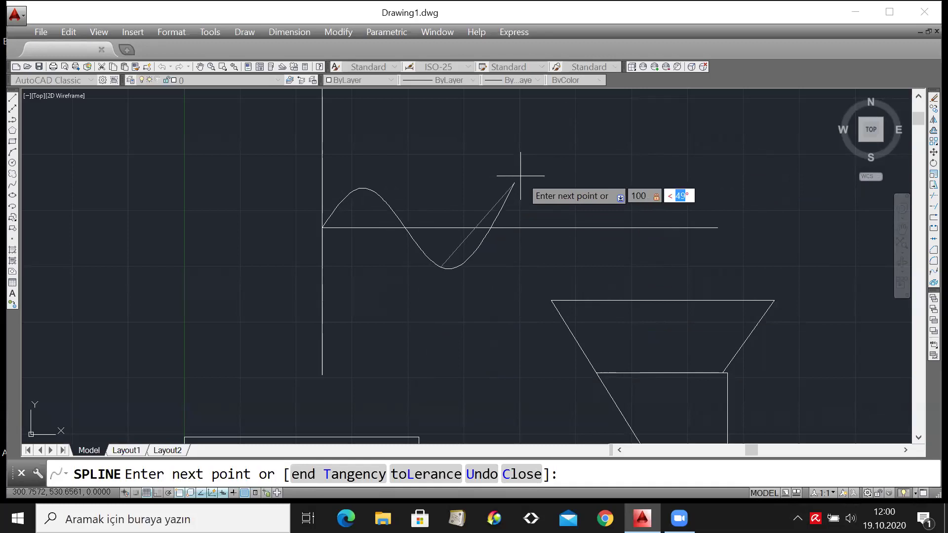
pyautogui.write('45')
pyautogui.press('Return')
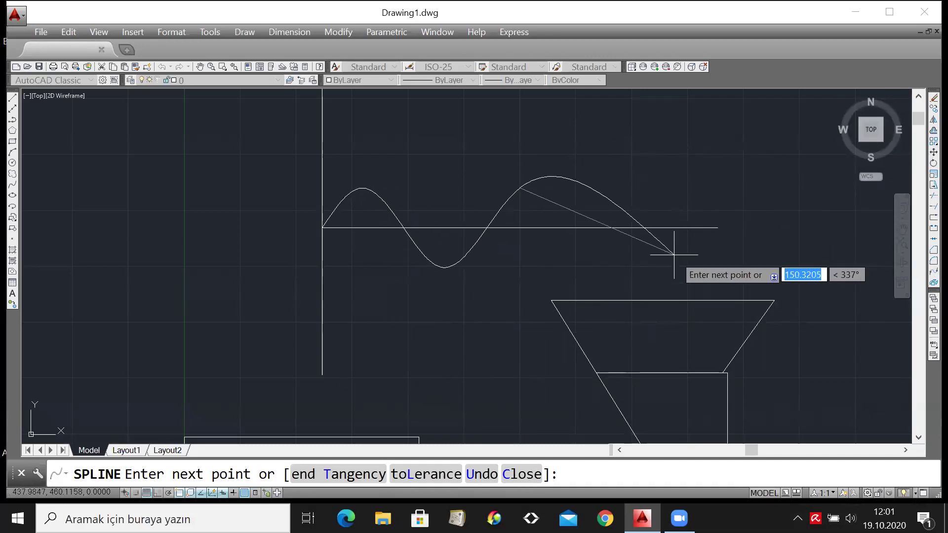
pyautogui.press('Escape')
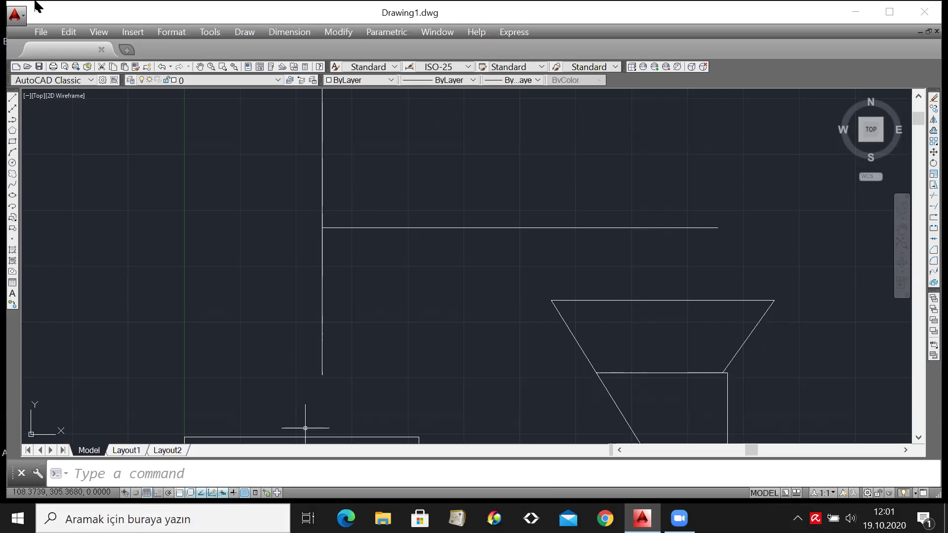
pyautogui.scroll(-5, 646, 388)
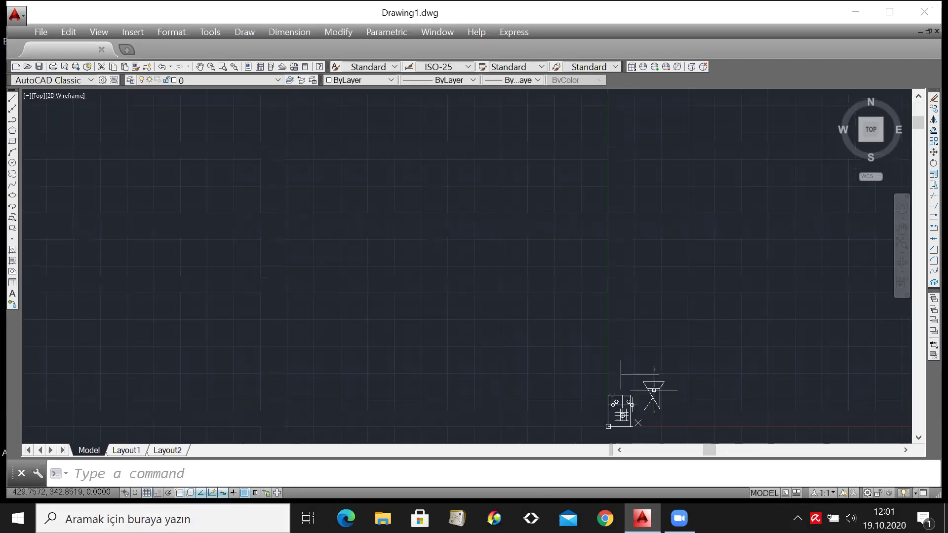
pyautogui.moveTo(654, 390); pyautogui.dragTo(610, 441, button='middle')
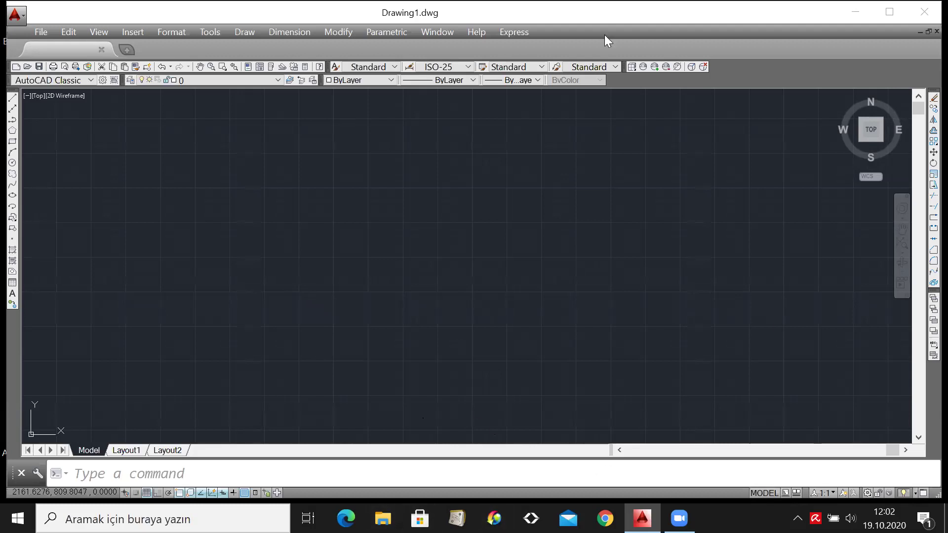
pyautogui.scroll(-4, 644, 230)
pyautogui.scroll(5, 623, 314)
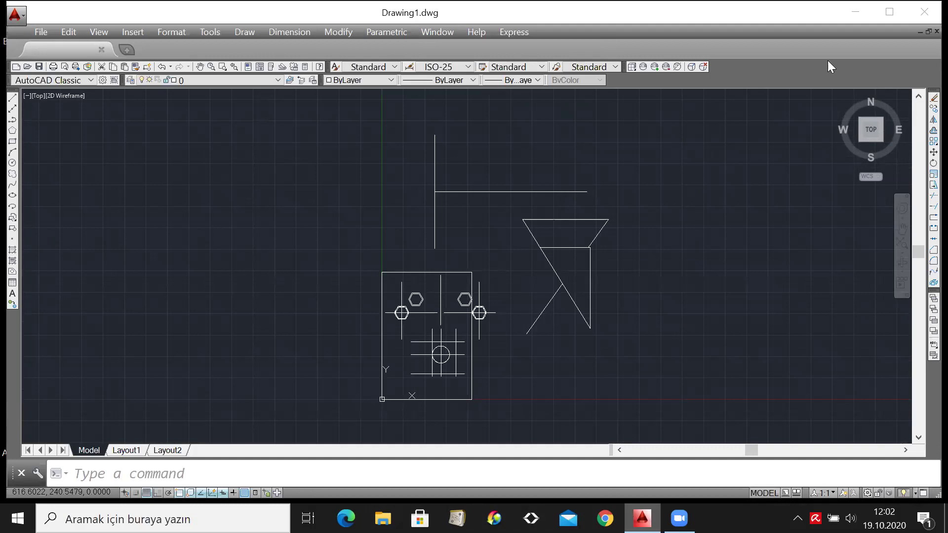
# Switch to the desktop folder 2020-2021 Güz Dönemi Uzaktan Eğitim, open Teknik Resim, and look into TR-I,II-A4 before returning to Teknik Resim.
pyautogui.click(852, 10)
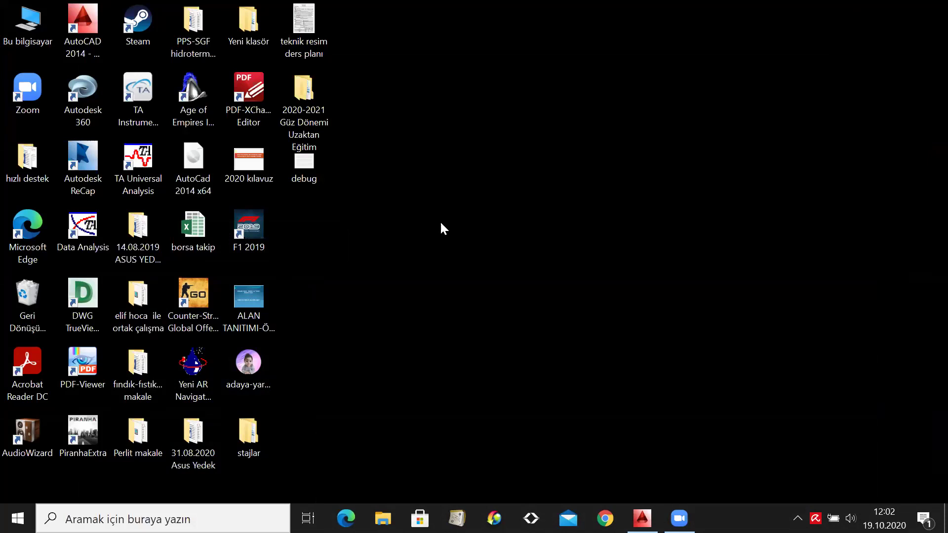
pyautogui.doubleClick(318, 89)
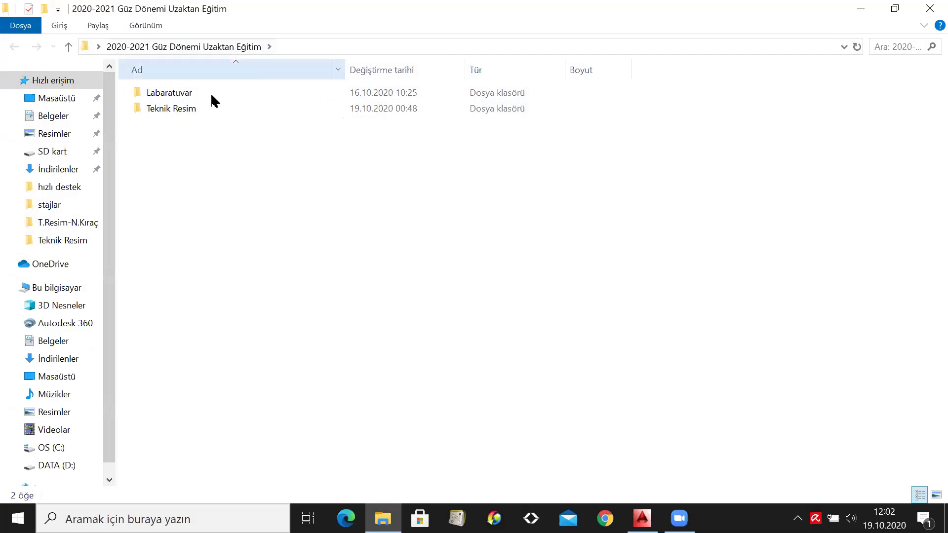
pyautogui.doubleClick(184, 110)
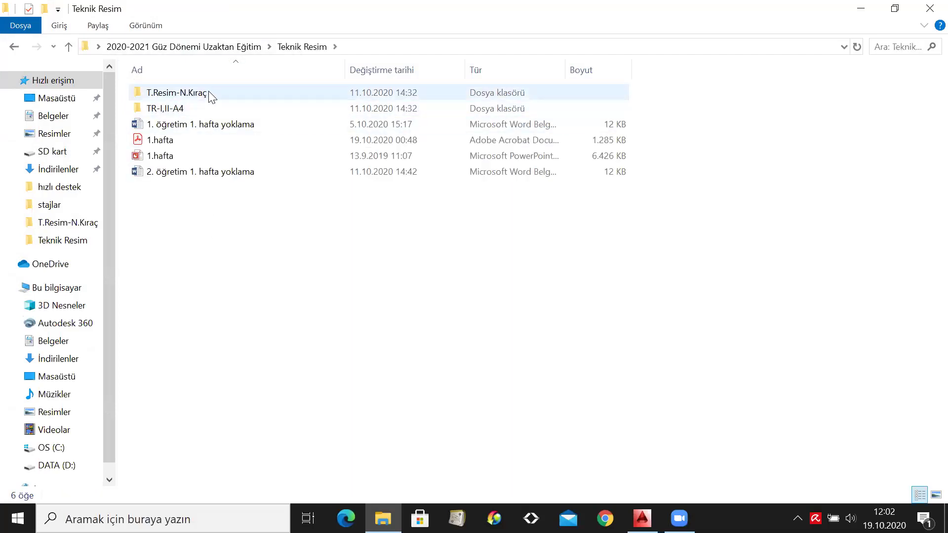
pyautogui.doubleClick(179, 110)
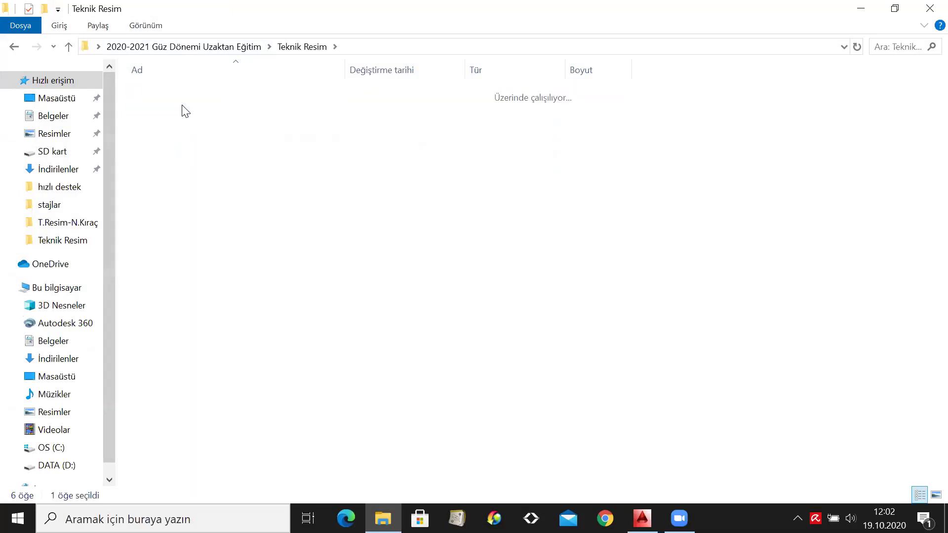
pyautogui.press('BackSpace')
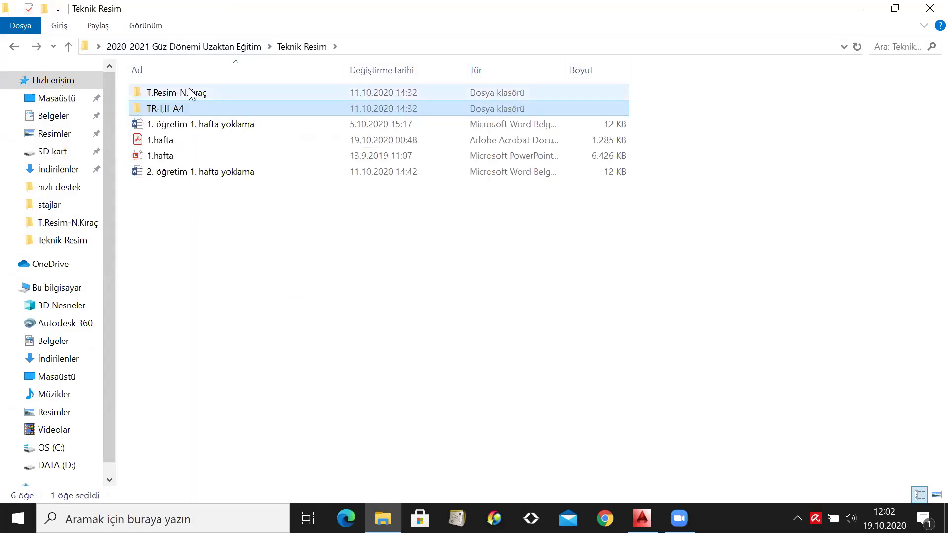
# Open Yazı, çizgi ve geo. çizimler.pdf from the first subfolder of Teknik Resim and go to page 21.
pyautogui.doubleClick(189, 93)
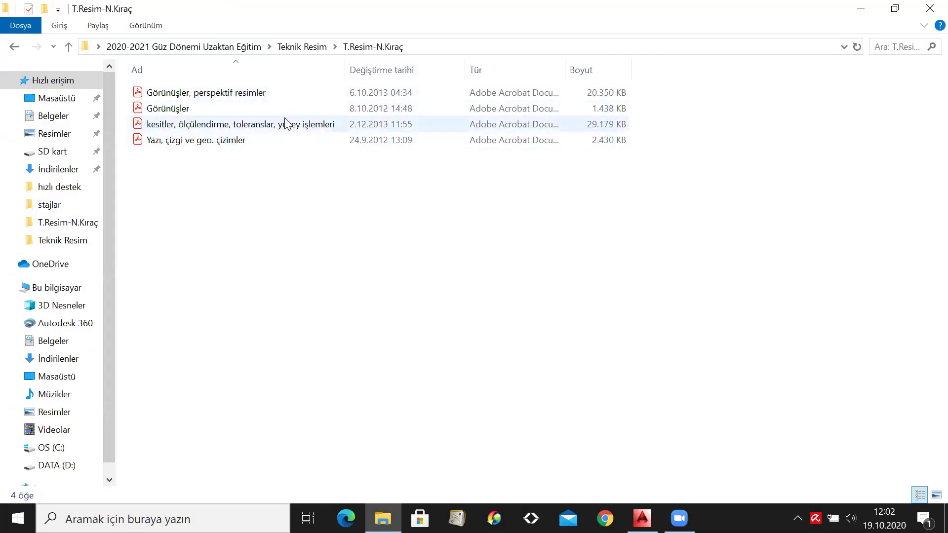
pyautogui.doubleClick(215, 139)
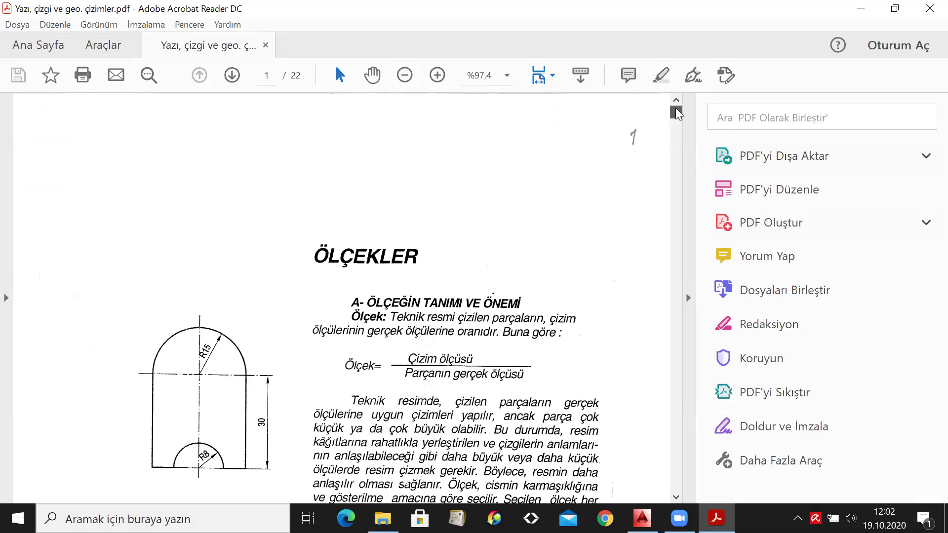
pyautogui.click(672, 157)
pyautogui.scroll(-20, 668, 152)
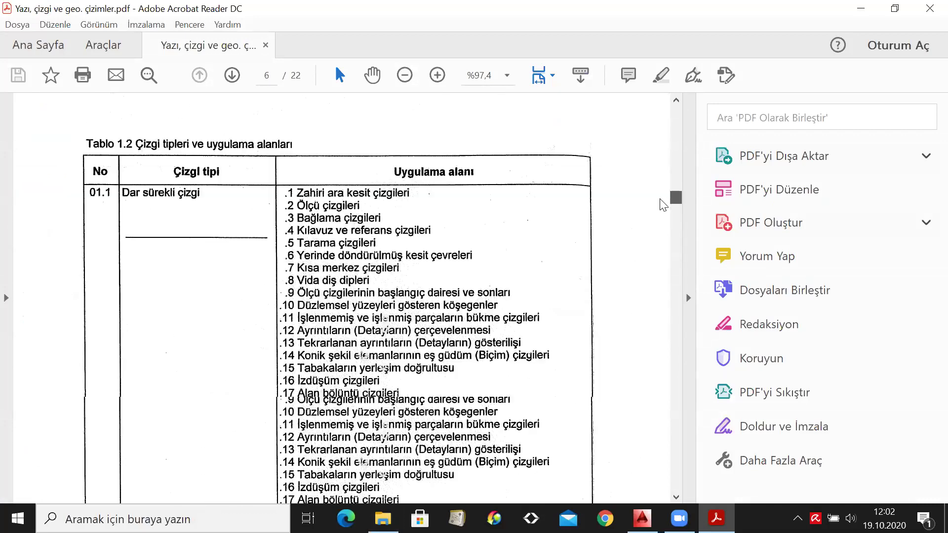
pyautogui.scroll(-8, 661, 219)
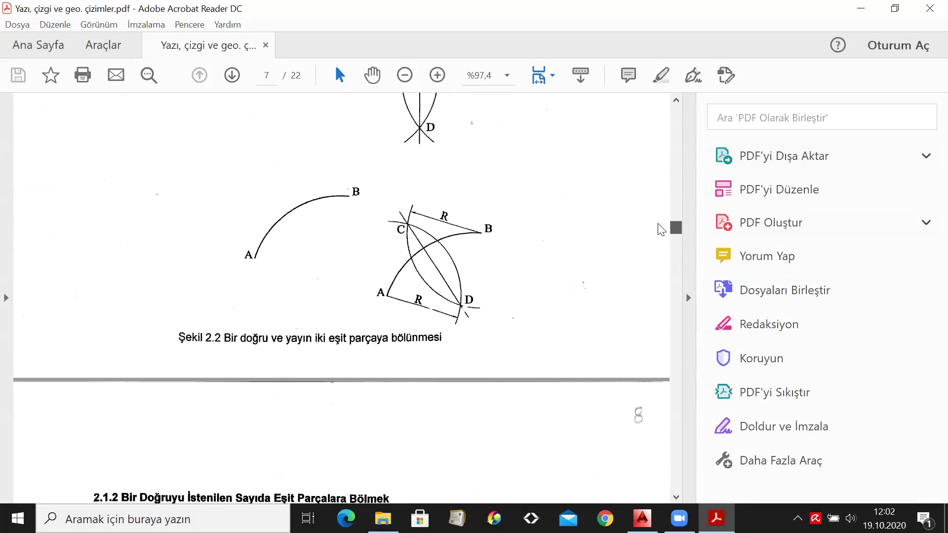
pyautogui.scroll(-15, 663, 233)
pyautogui.moveTo(668, 279)
pyautogui.mouseDown()
pyautogui.moveTo(655, 468)
pyautogui.moveTo(657, 459)
pyautogui.mouseUp()
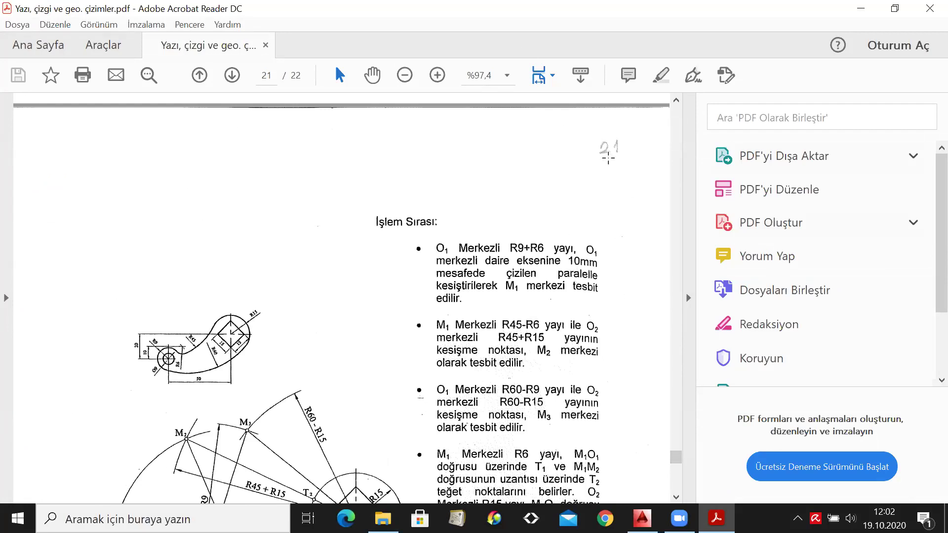
# Examine the İşlem Sırası instructions and the tangent-arc construction drawings of the worked example on page 21.
pyautogui.scroll(-5, 131, 383)
pyautogui.scroll(-5, 256, 374)
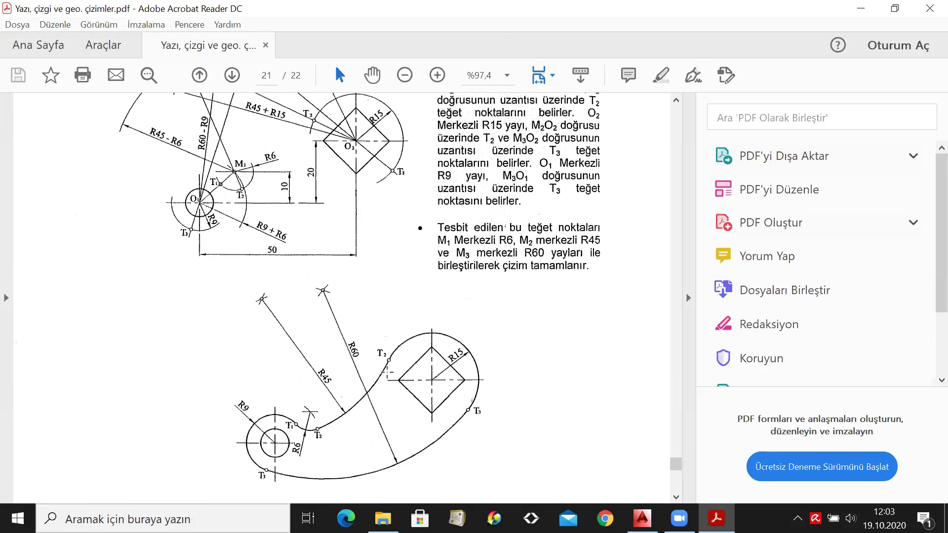
pyautogui.scroll(4, 419, 146)
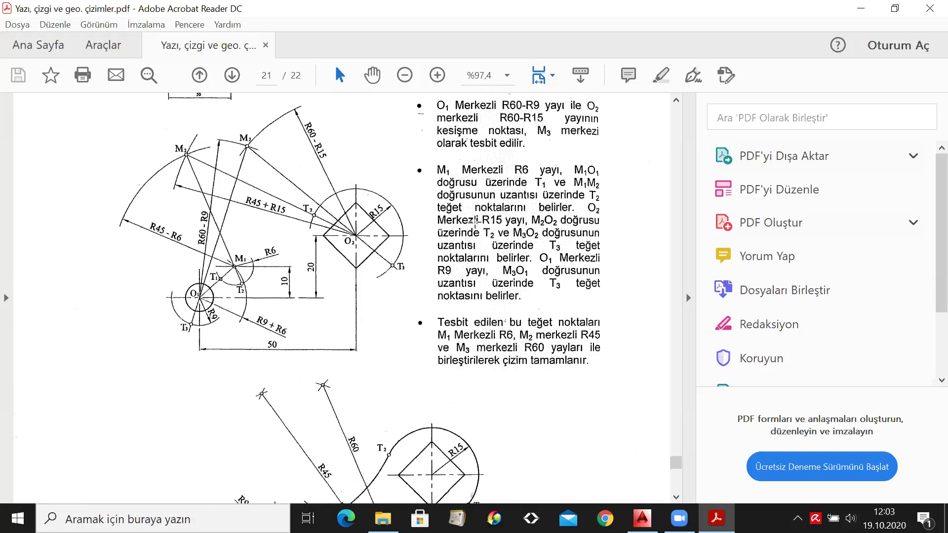
pyautogui.scroll(3, 429, 266)
pyautogui.scroll(-7, 434, 269)
pyautogui.scroll(-2, 424, 274)
pyautogui.scroll(3, 424, 275)
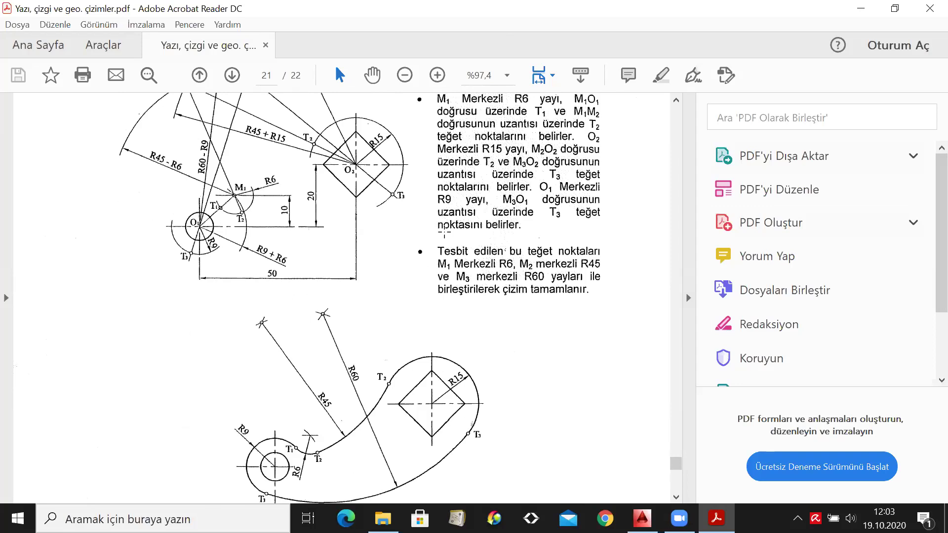
pyautogui.scroll(5, 444, 232)
pyautogui.scroll(10, 182, 214)
pyautogui.scroll(-5, 178, 220)
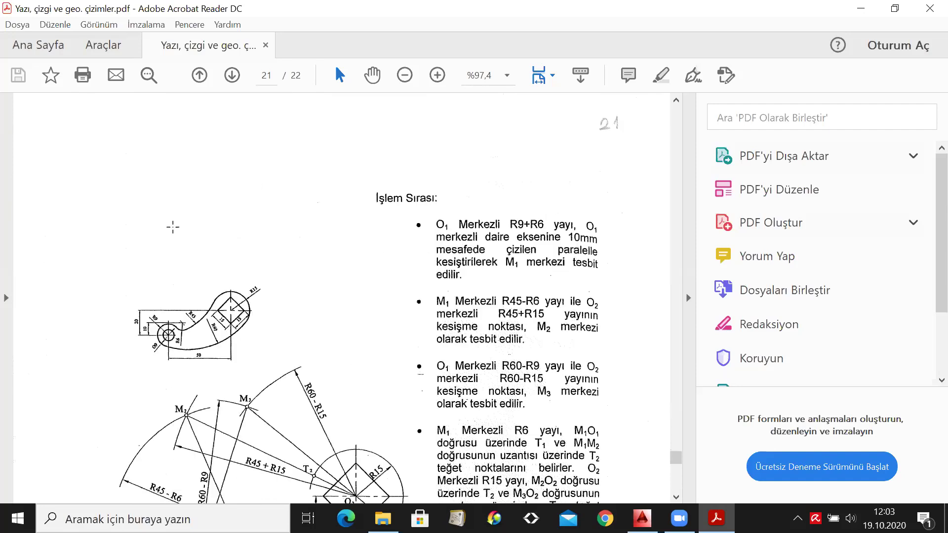
# Look through the dimensioned part drawings in the exercise boxes on page 22.
pyautogui.scroll(-20, 172, 227)
pyautogui.scroll(-12, 170, 227)
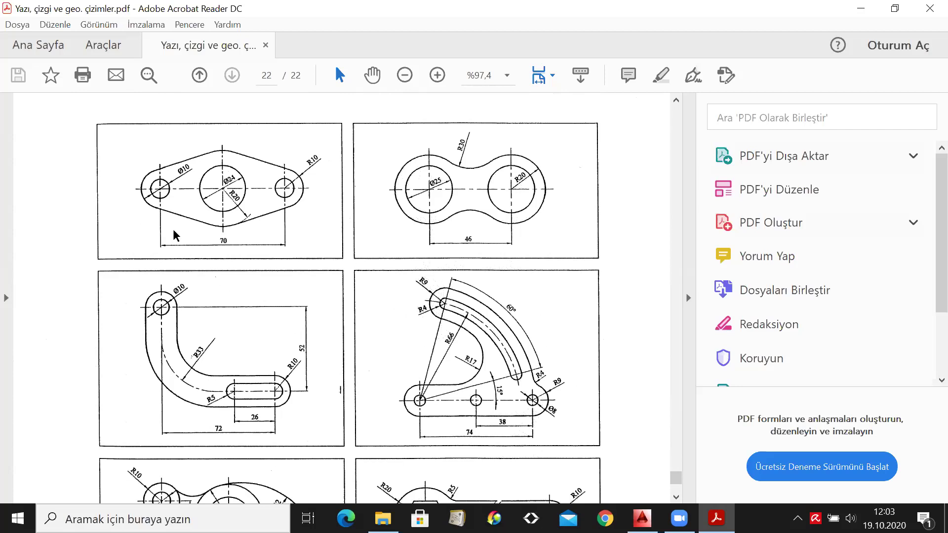
pyautogui.scroll(-2, 220, 190)
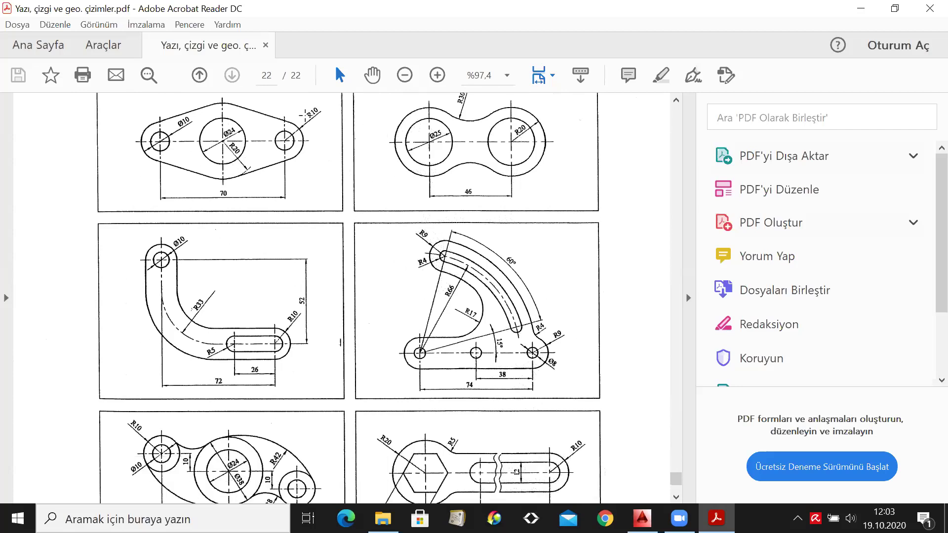
pyautogui.scroll(-3, 325, 277)
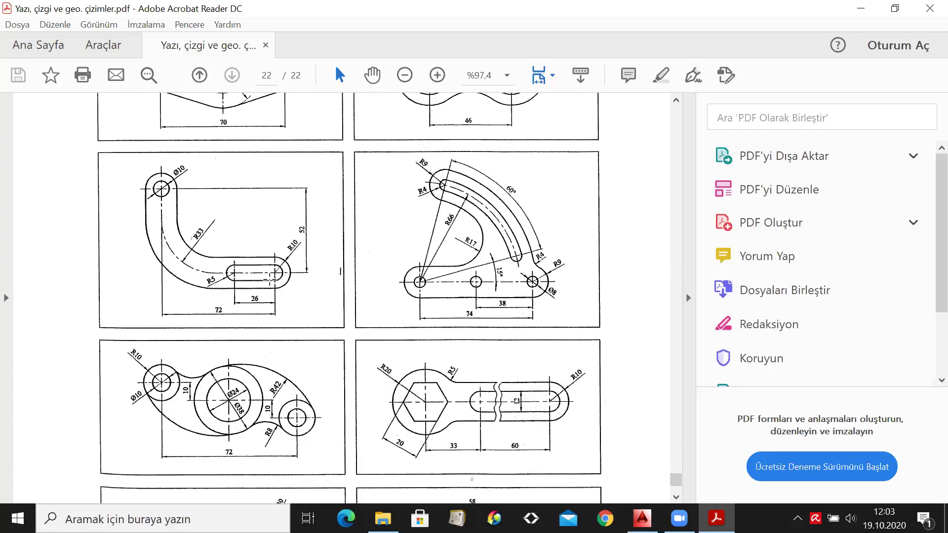
pyautogui.scroll(4, 462, 252)
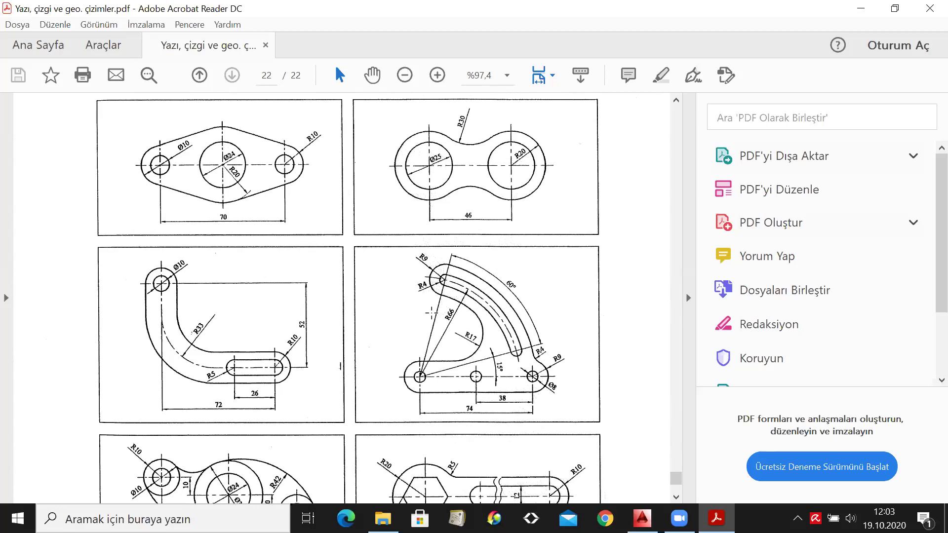
pyautogui.scroll(-2, 430, 313)
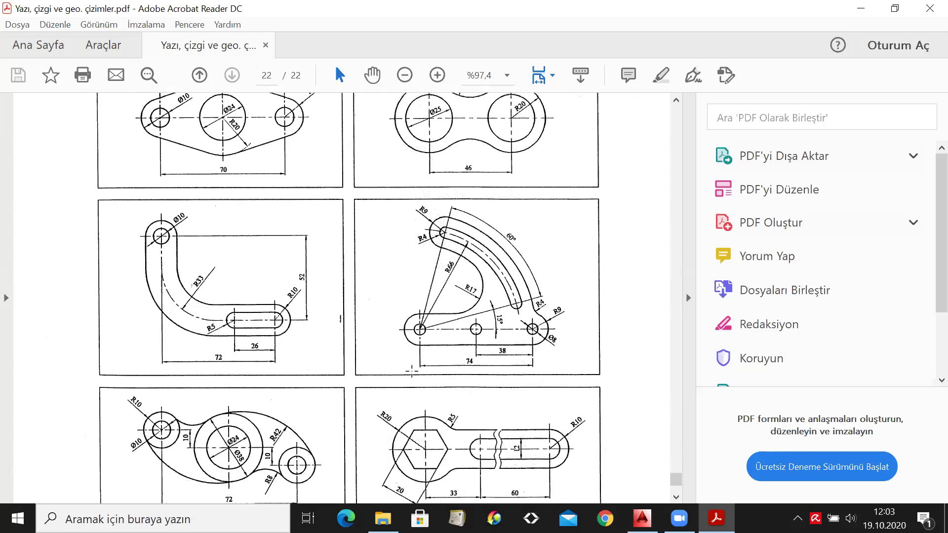
pyautogui.scroll(2, 411, 371)
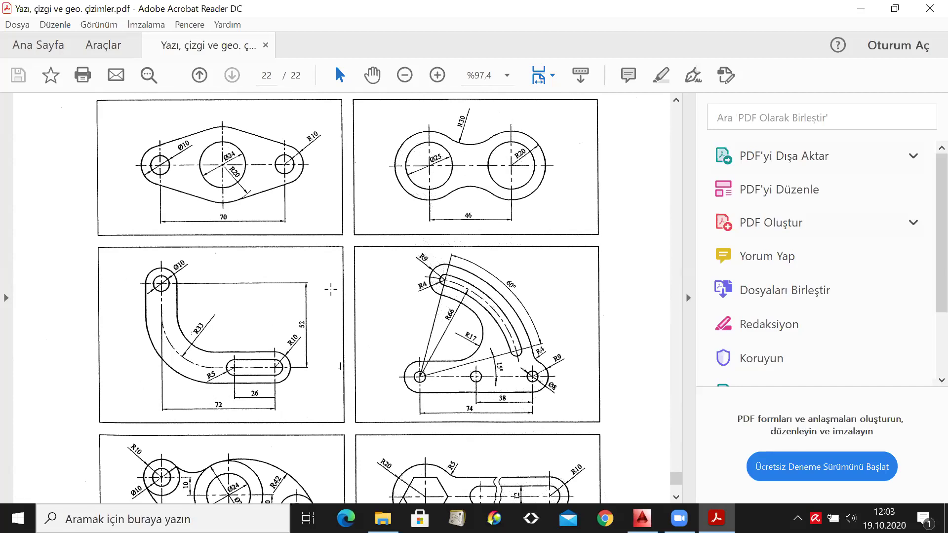
pyautogui.scroll(2, 331, 288)
pyautogui.scroll(-1, 383, 328)
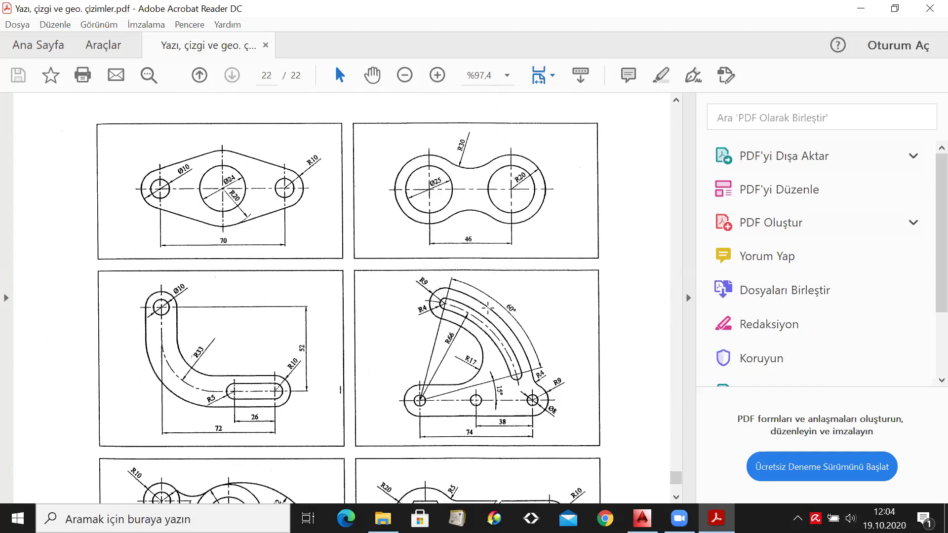
pyautogui.scroll(-6, 481, 316)
pyautogui.scroll(-2, 479, 319)
# Return to page 21 and review how the centres and tangent points of the part in Şekil 2.34 are constructed.
pyautogui.scroll(4, 479, 322)
pyautogui.scroll(15, 482, 323)
pyautogui.scroll(3, 456, 310)
pyautogui.scroll(-3, 421, 306)
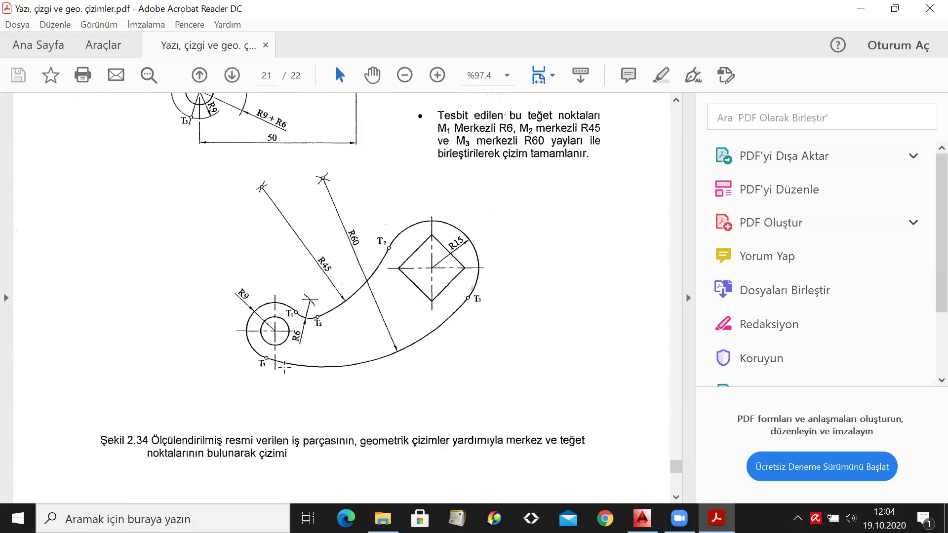
pyautogui.scroll(5, 376, 338)
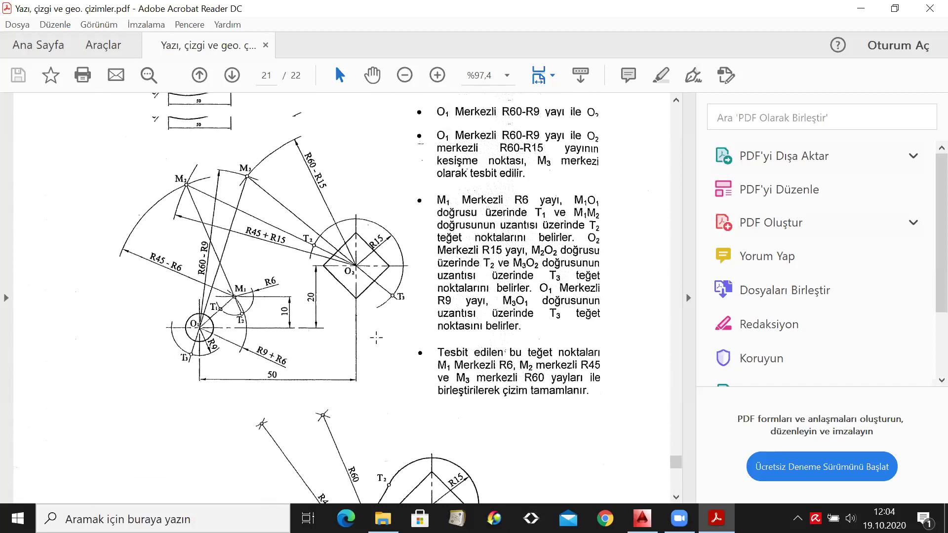
pyautogui.scroll(5, 376, 338)
pyautogui.scroll(-6, 487, 220)
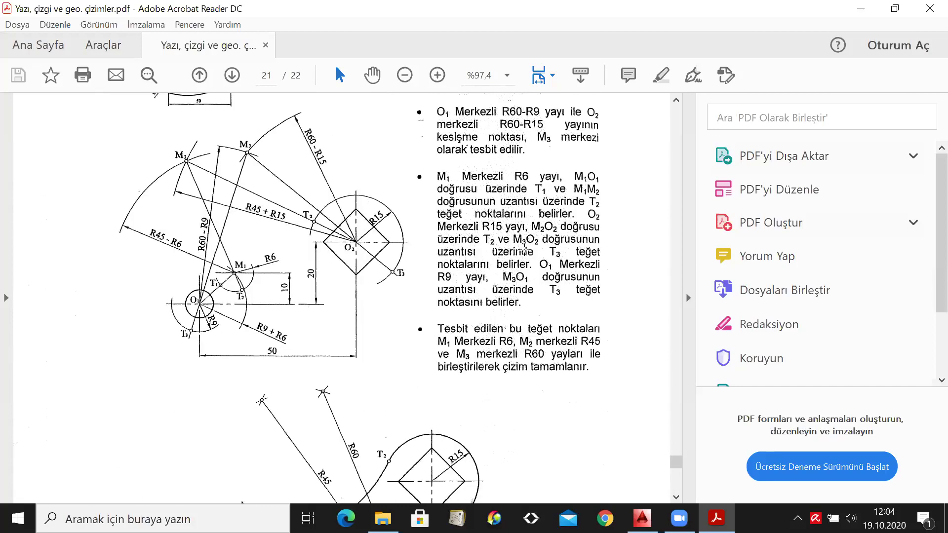
pyautogui.scroll(-3, 524, 249)
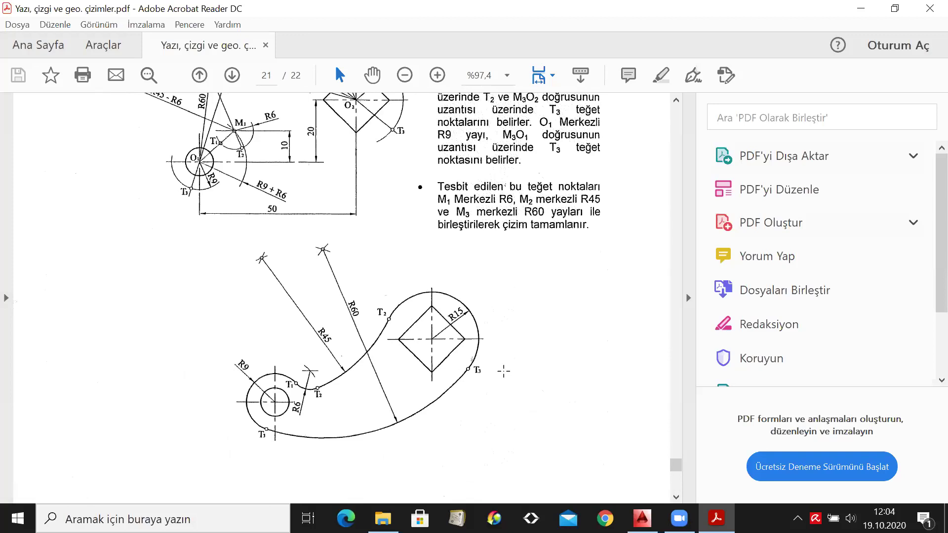
pyautogui.scroll(3, 439, 294)
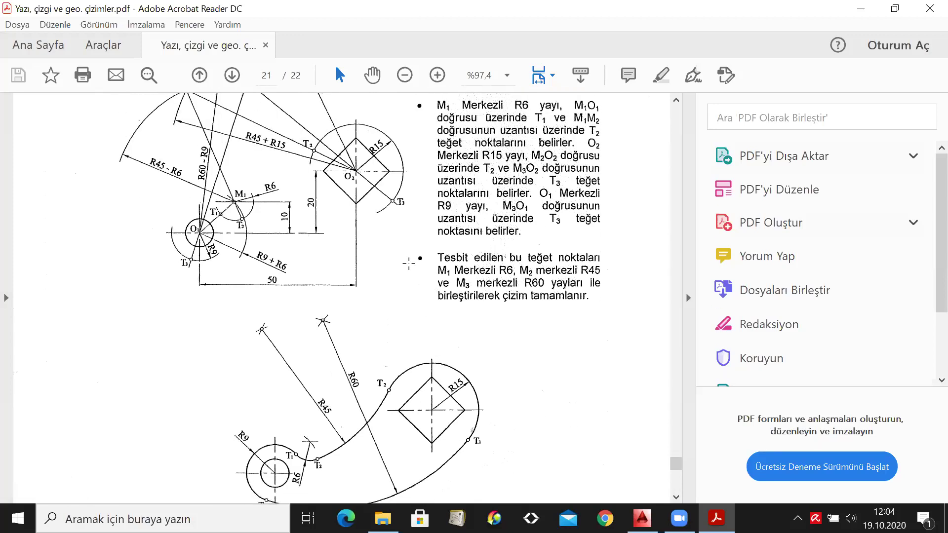
pyautogui.scroll(-1, 393, 356)
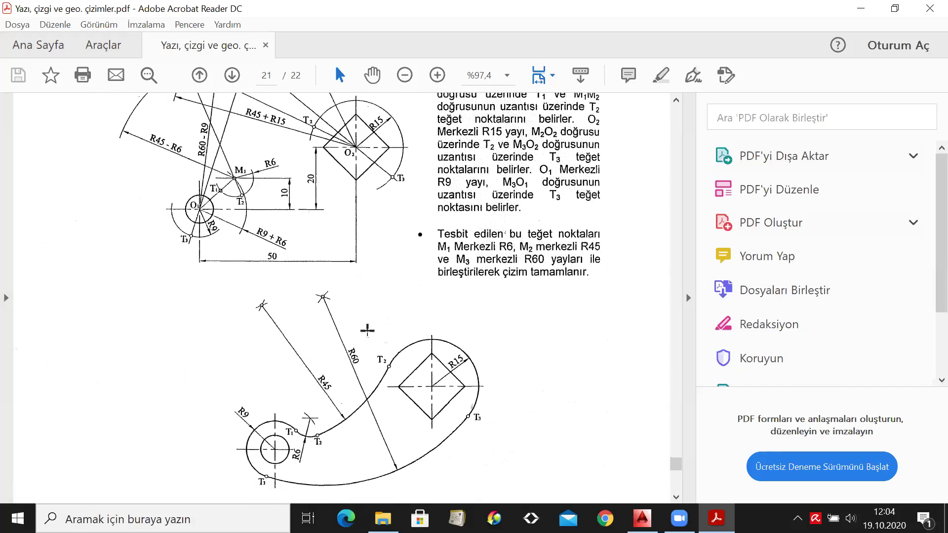
pyautogui.scroll(-3, 351, 308)
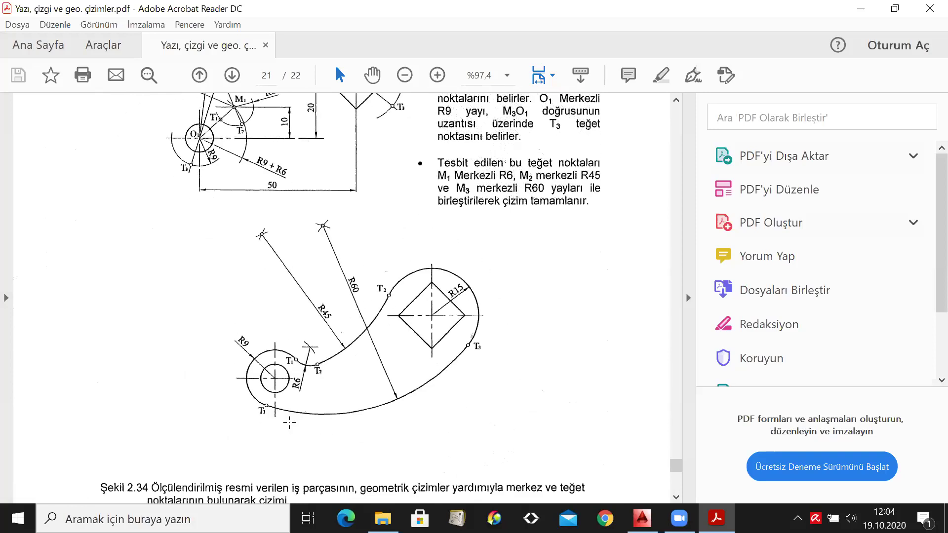
# Compare the 2.3 Problemler task and its Şekil 2.35 parts on page 22 with the worked construction of Şekil 2.34 on page 21.
pyautogui.scroll(-16, 343, 300)
pyautogui.scroll(-7, 320, 302)
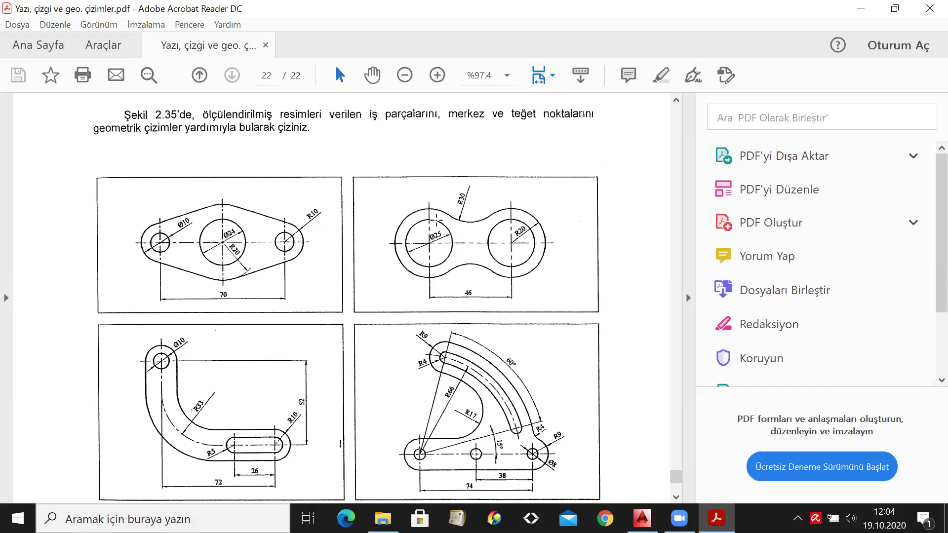
pyautogui.scroll(2, 463, 221)
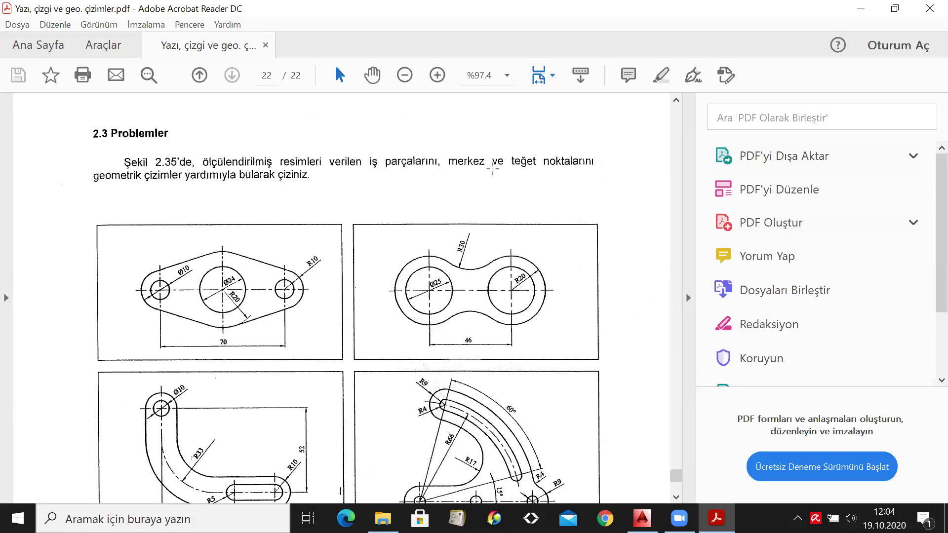
pyautogui.scroll(15, 436, 280)
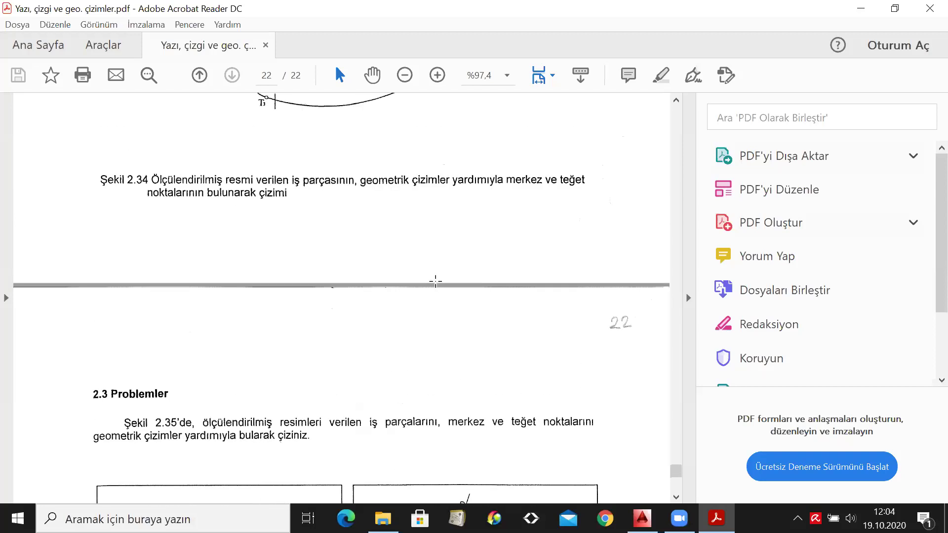
pyautogui.scroll(8, 432, 284)
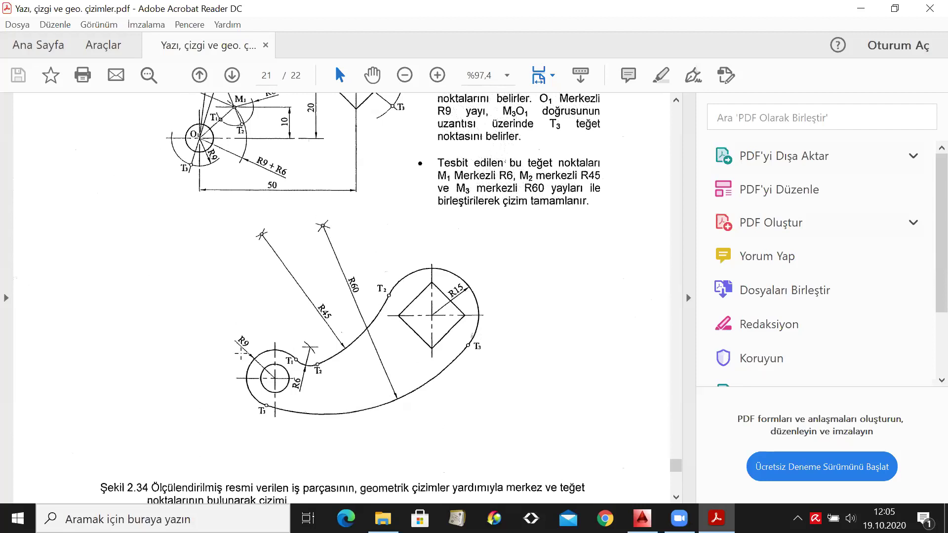
pyautogui.scroll(2, 409, 342)
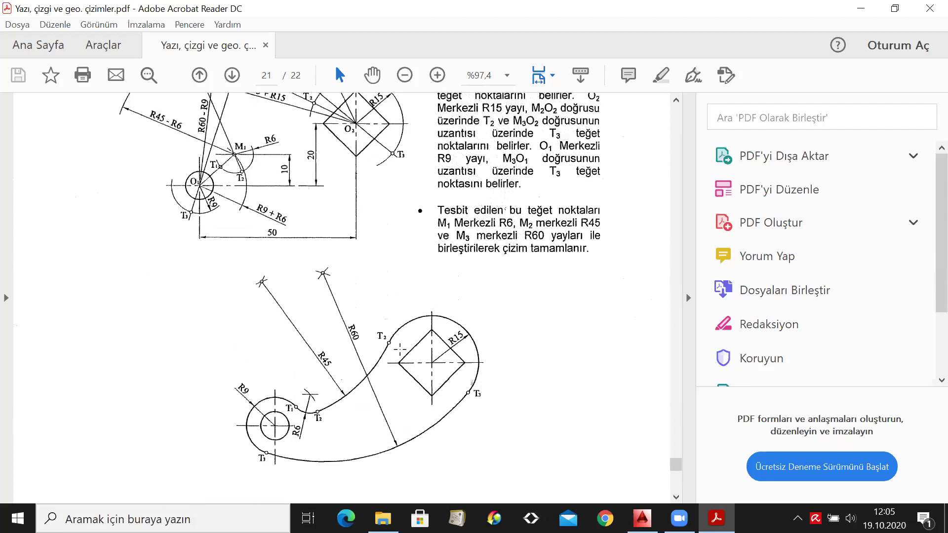
pyautogui.scroll(12, 519, 301)
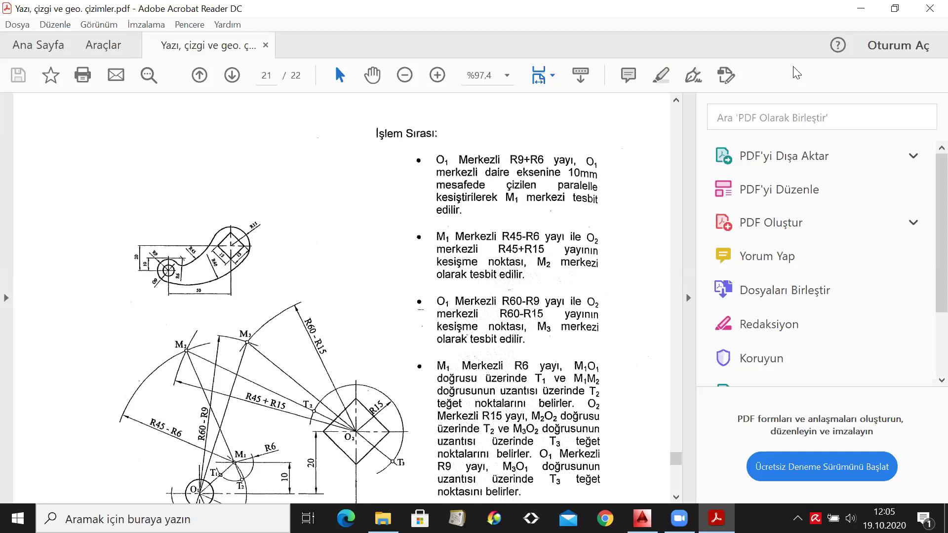
pyautogui.scroll(-1, 621, 449)
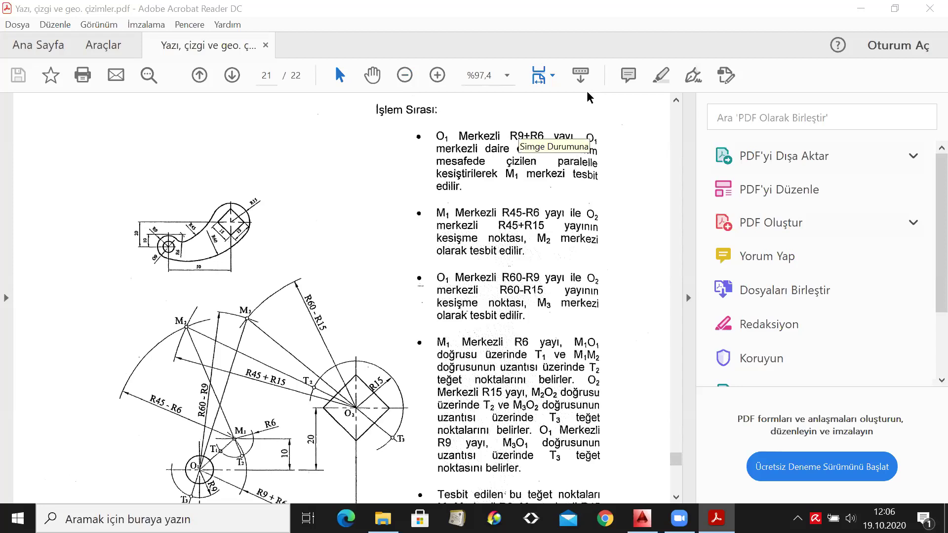
pyautogui.scroll(-6, 468, 233)
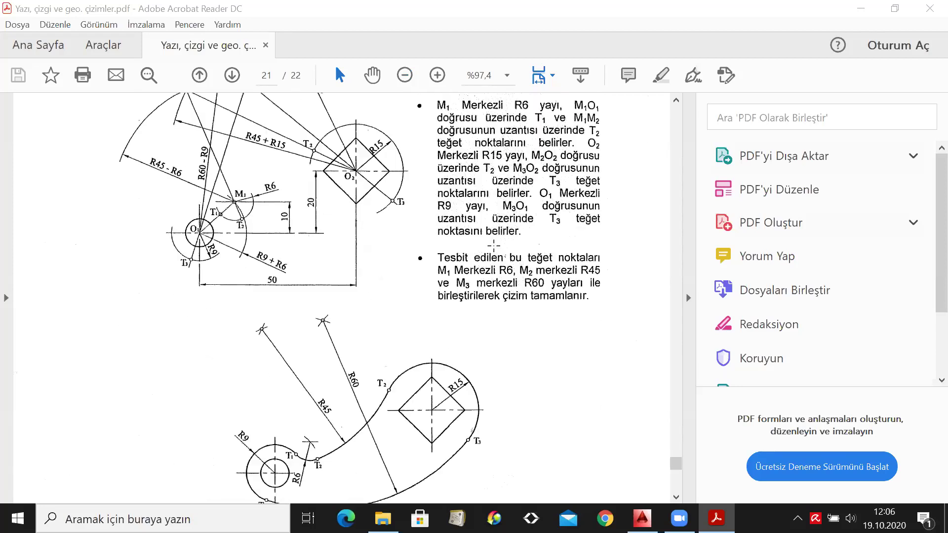
pyautogui.scroll(-5, 468, 233)
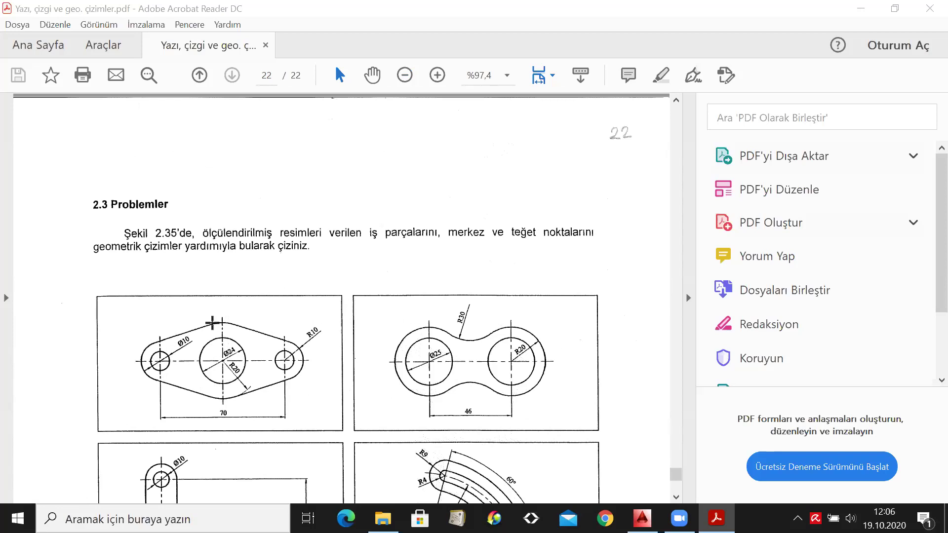
pyautogui.scroll(5, 298, 325)
pyautogui.scroll(-4, 298, 325)
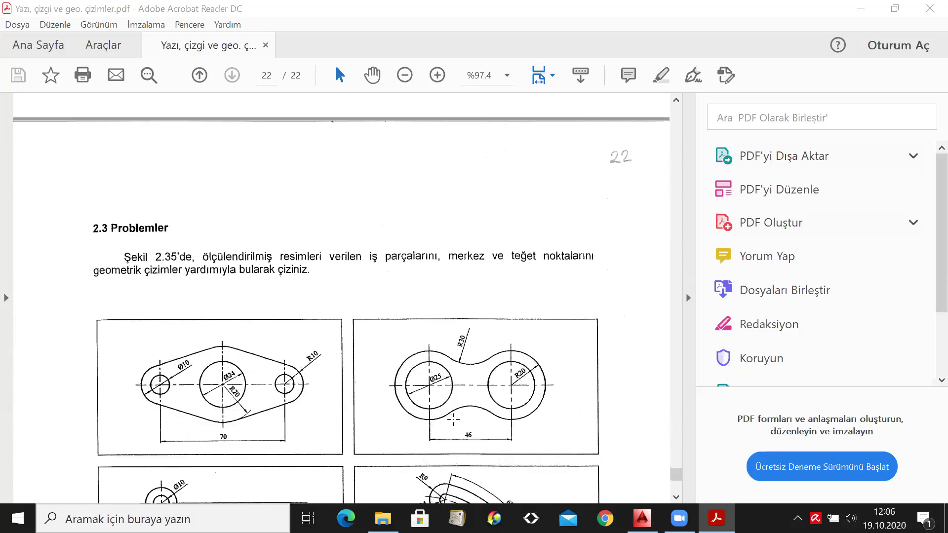